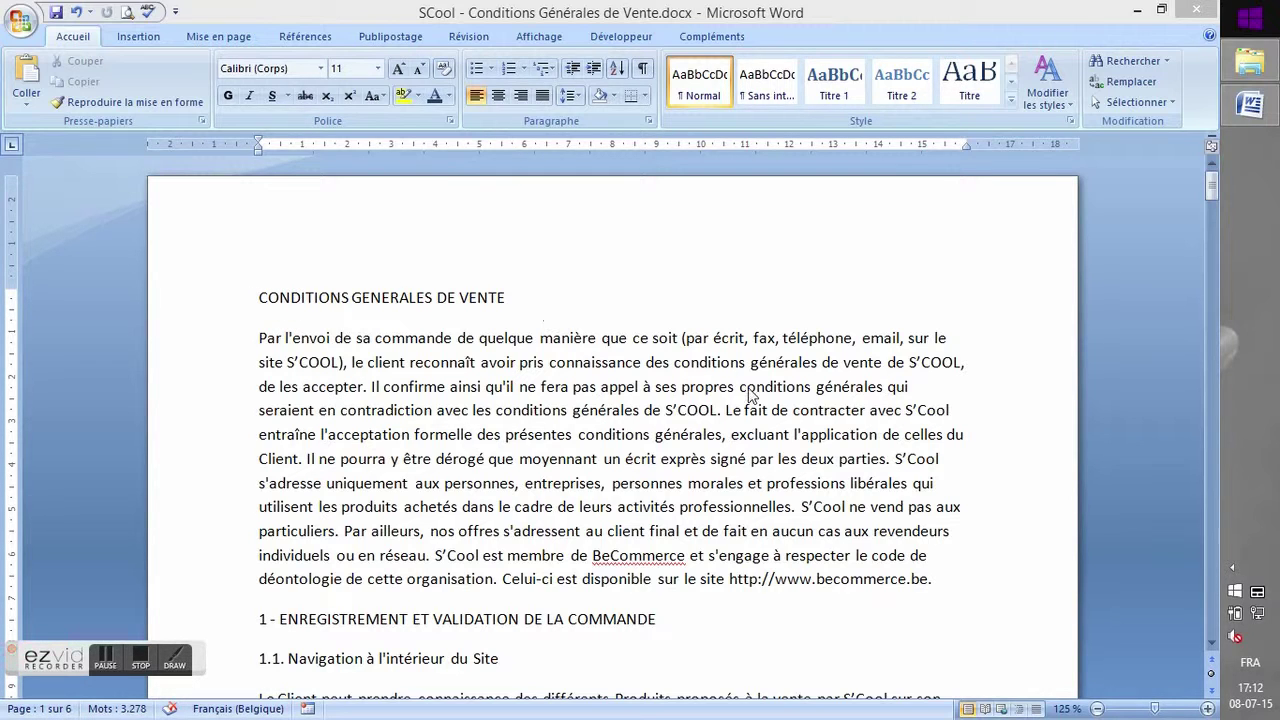
- Justify the entire text of the general terms of sale document
{"action": "scroll", "coordinate": [665, 416], "scroll_direction": "down", "scroll_amount": 7}
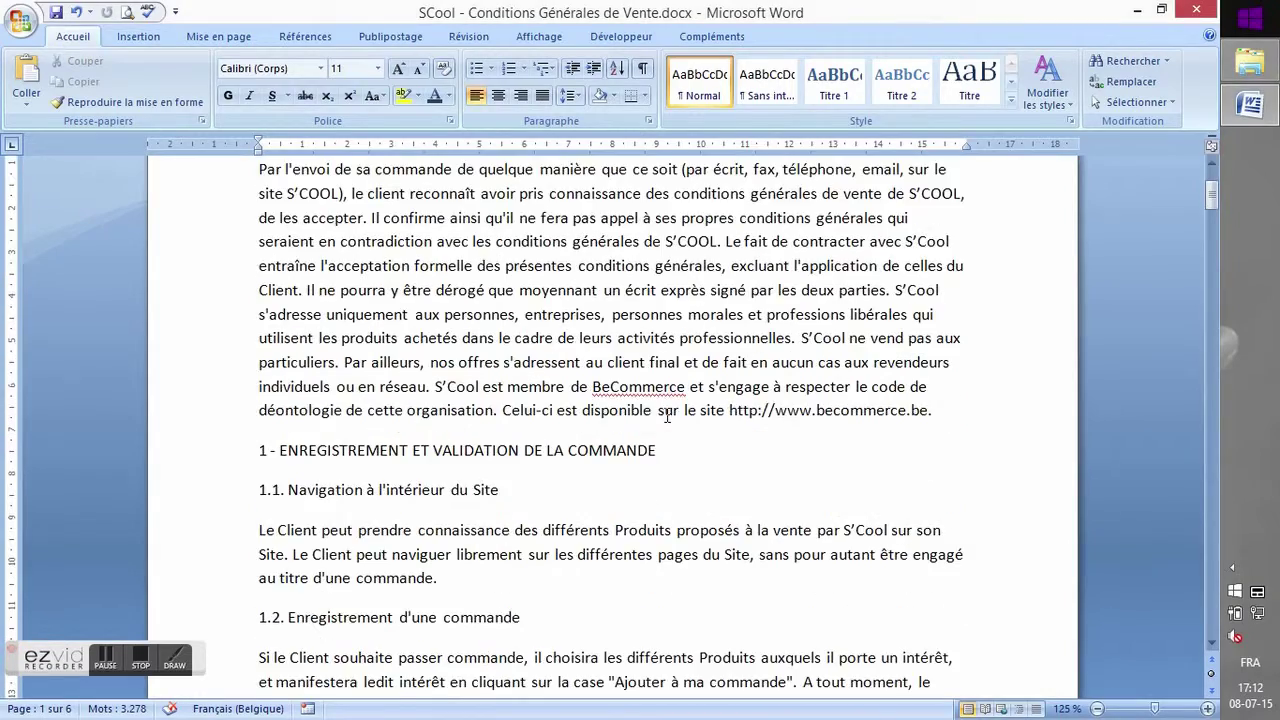
{"action": "scroll", "coordinate": [665, 416], "scroll_direction": "down", "scroll_amount": 12}
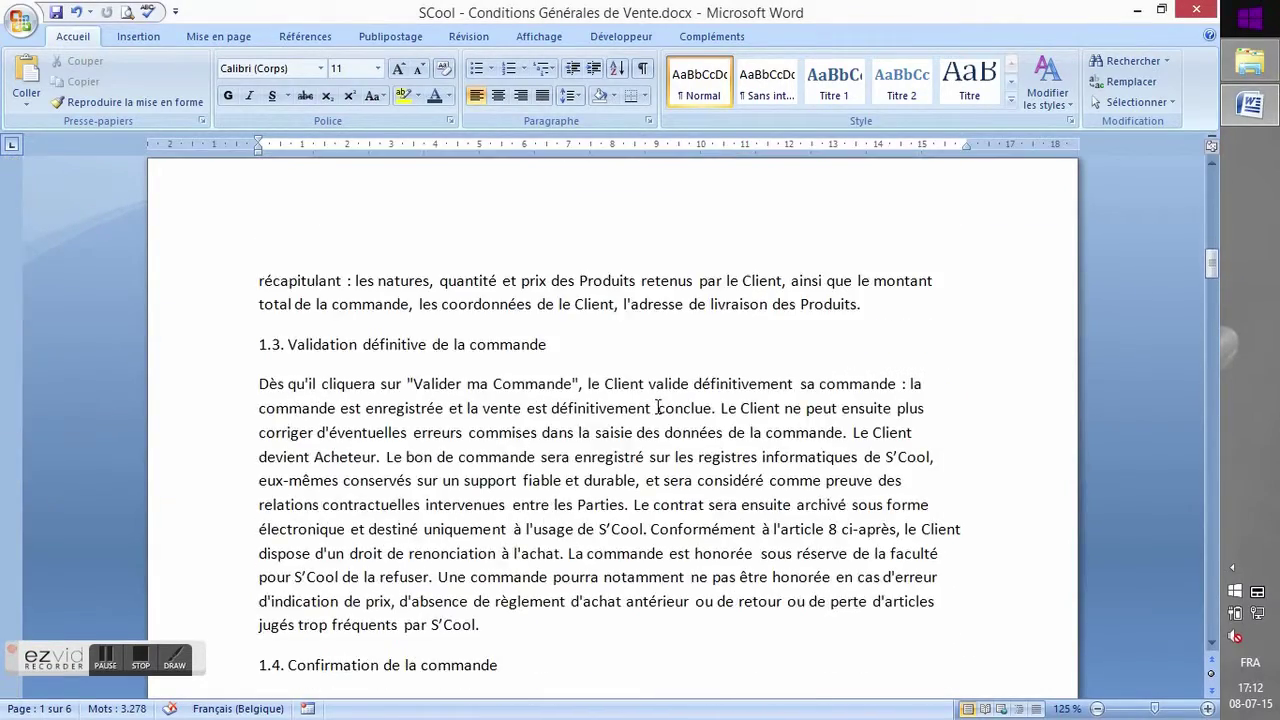
{"action": "scroll", "coordinate": [658, 405], "scroll_direction": "up", "scroll_amount": 8}
{"action": "scroll", "coordinate": [658, 405], "scroll_direction": "up", "scroll_amount": 11}
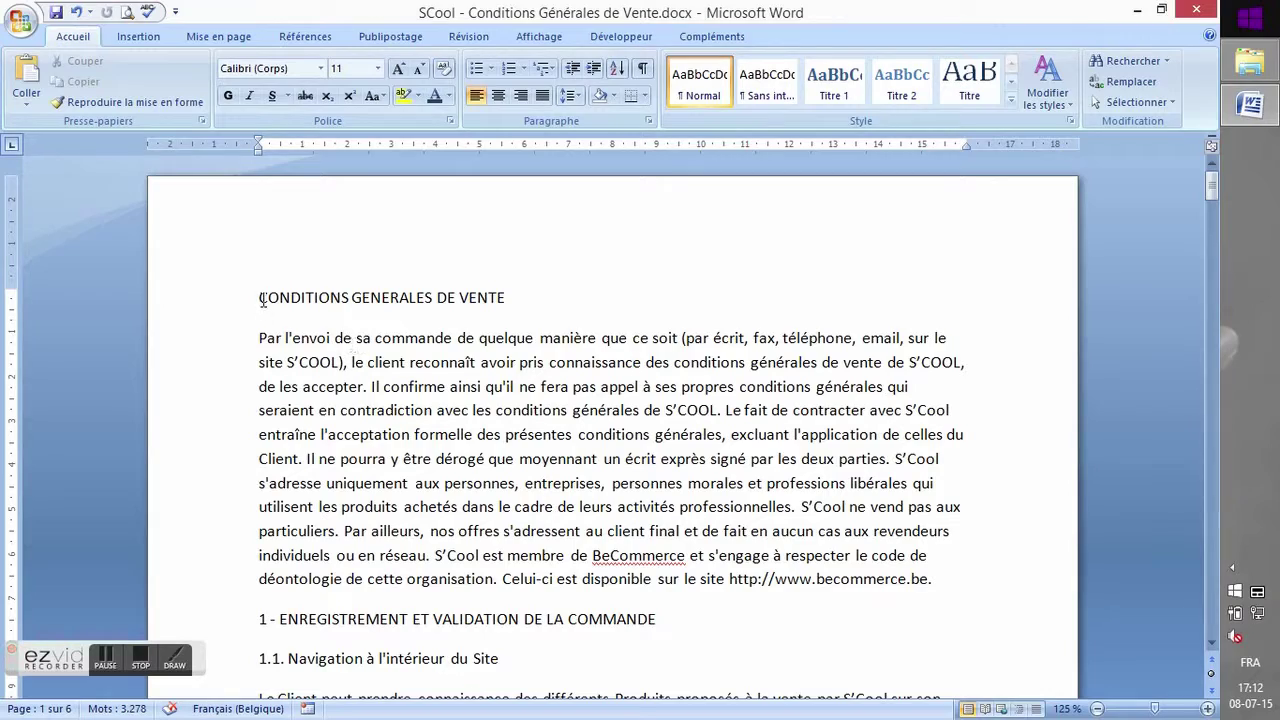
{"action": "left_click_drag", "start_coordinate": [260, 297], "coordinate": [924, 714]}
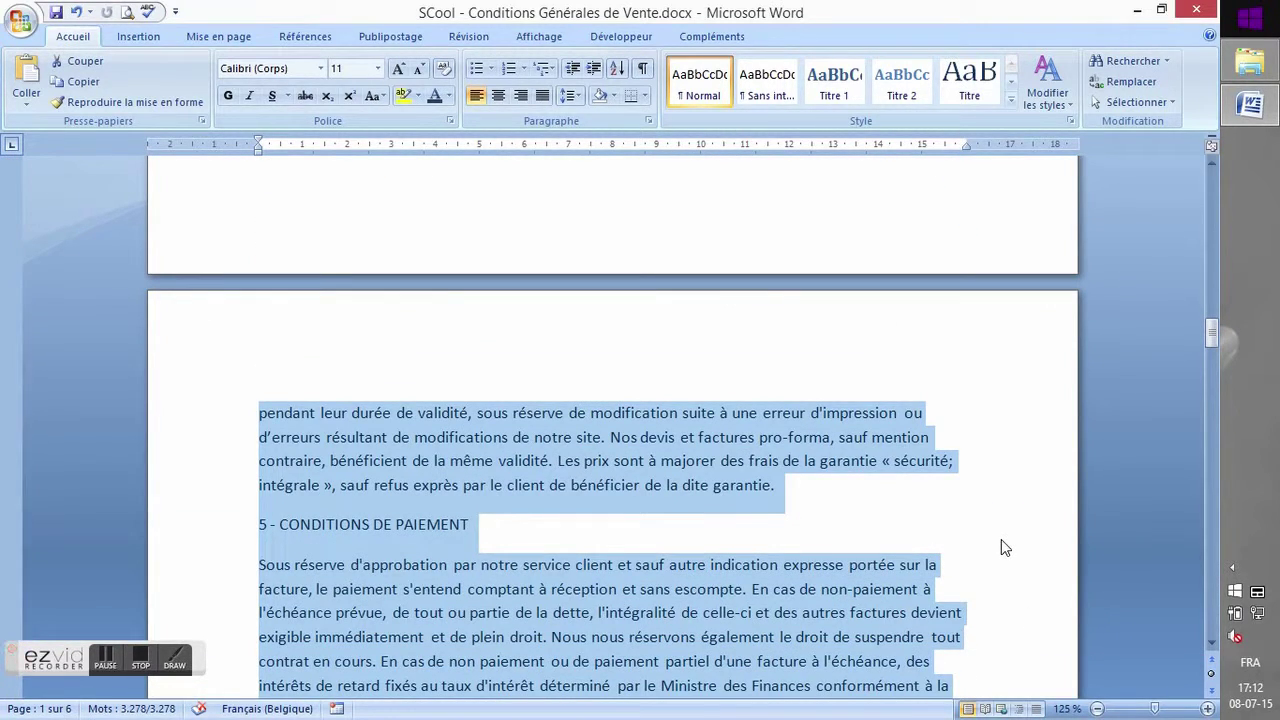
{"action": "left_click_drag", "start_coordinate": [1213, 331], "coordinate": [1192, 164]}
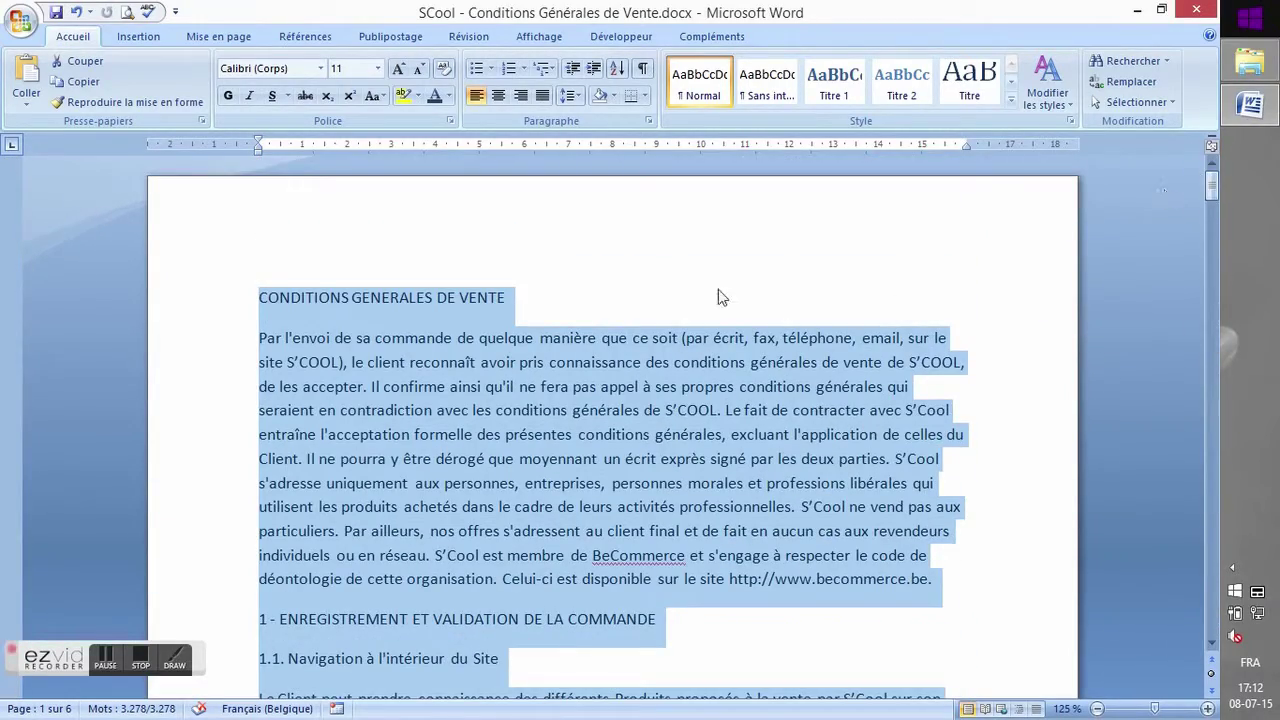
{"action": "left_click", "coordinate": [548, 99]}
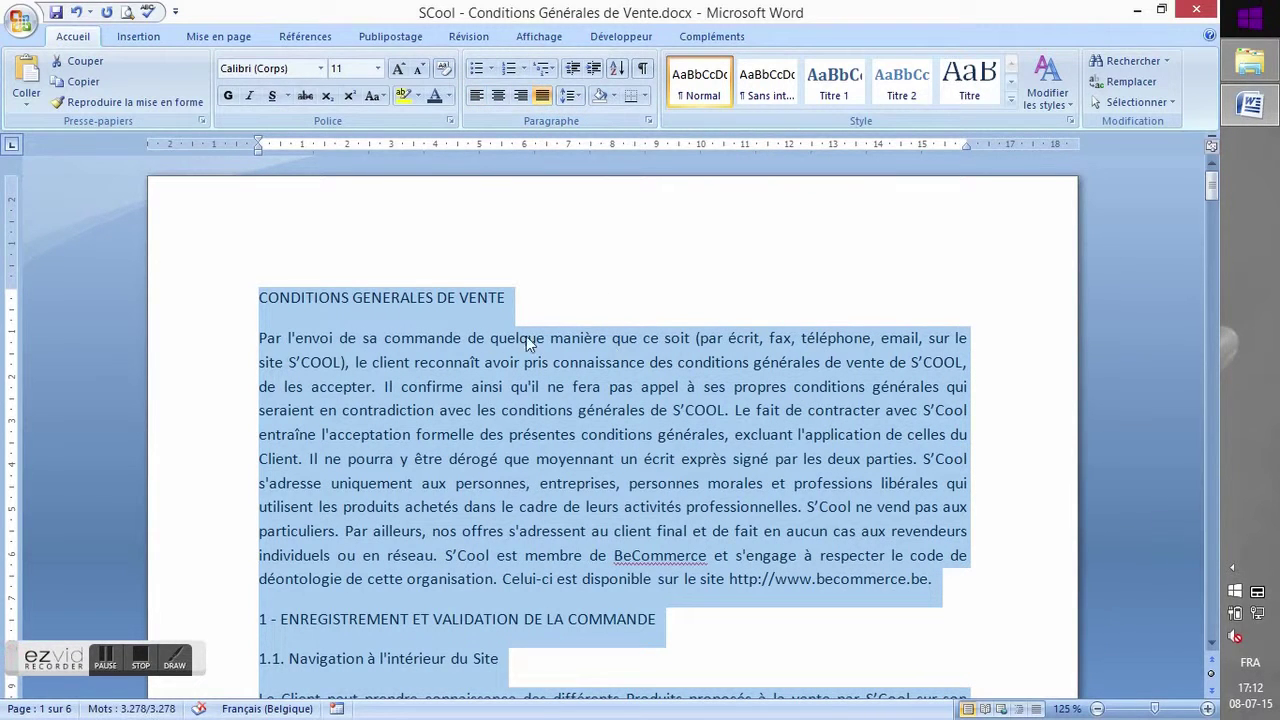
{"action": "left_click", "coordinate": [832, 410]}
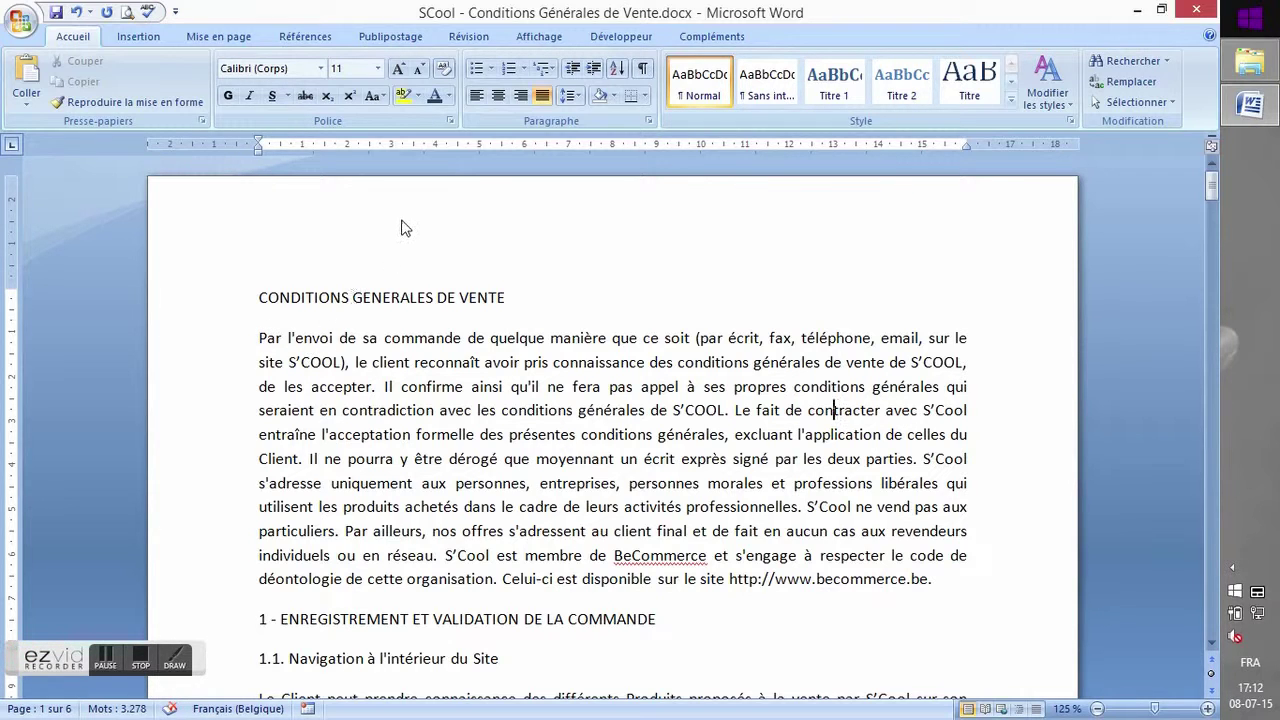
{"action": "scroll", "coordinate": [441, 361], "scroll_direction": "down", "scroll_amount": 15}
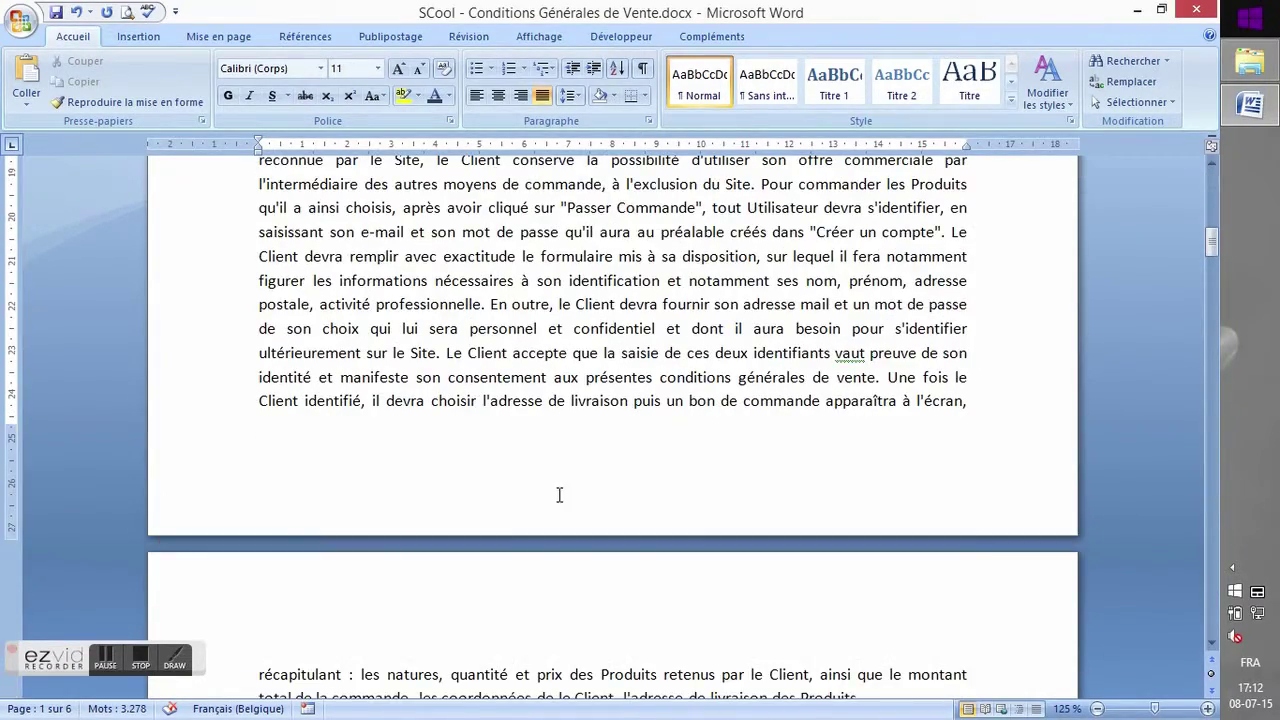
{"action": "scroll", "coordinate": [587, 437], "scroll_direction": "up", "scroll_amount": 15}
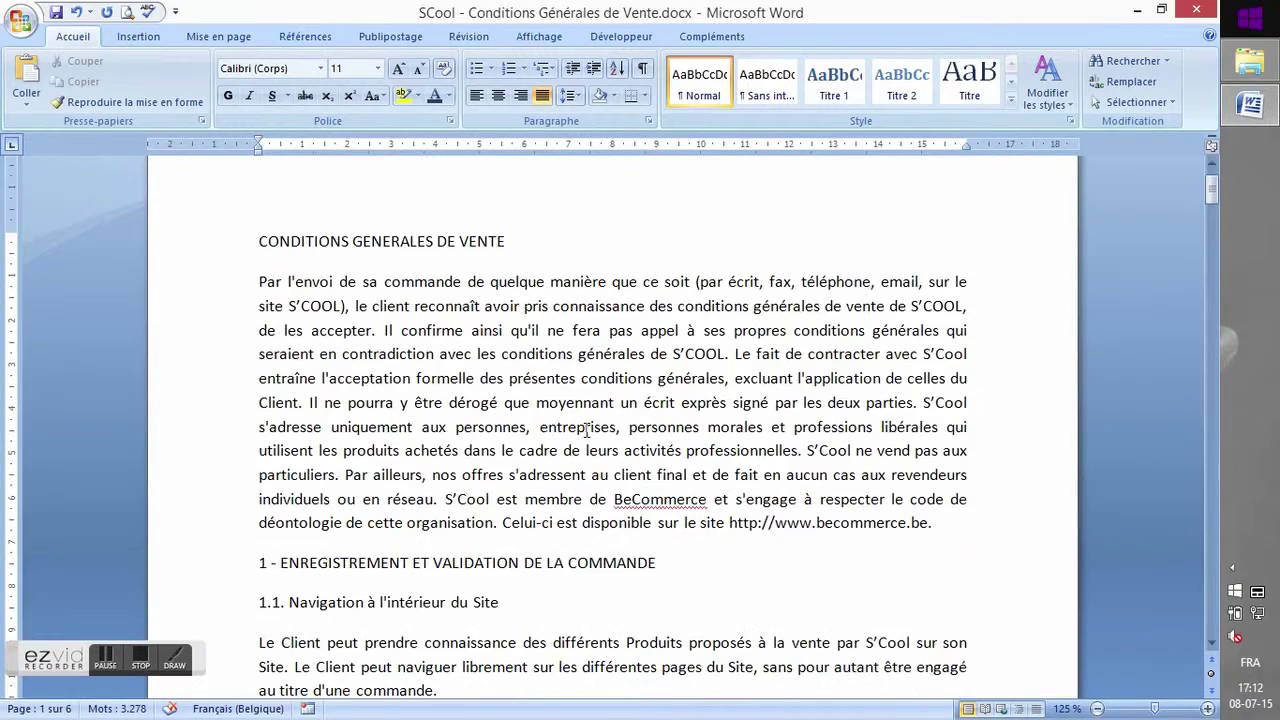
{"action": "double_click", "coordinate": [499, 245]}
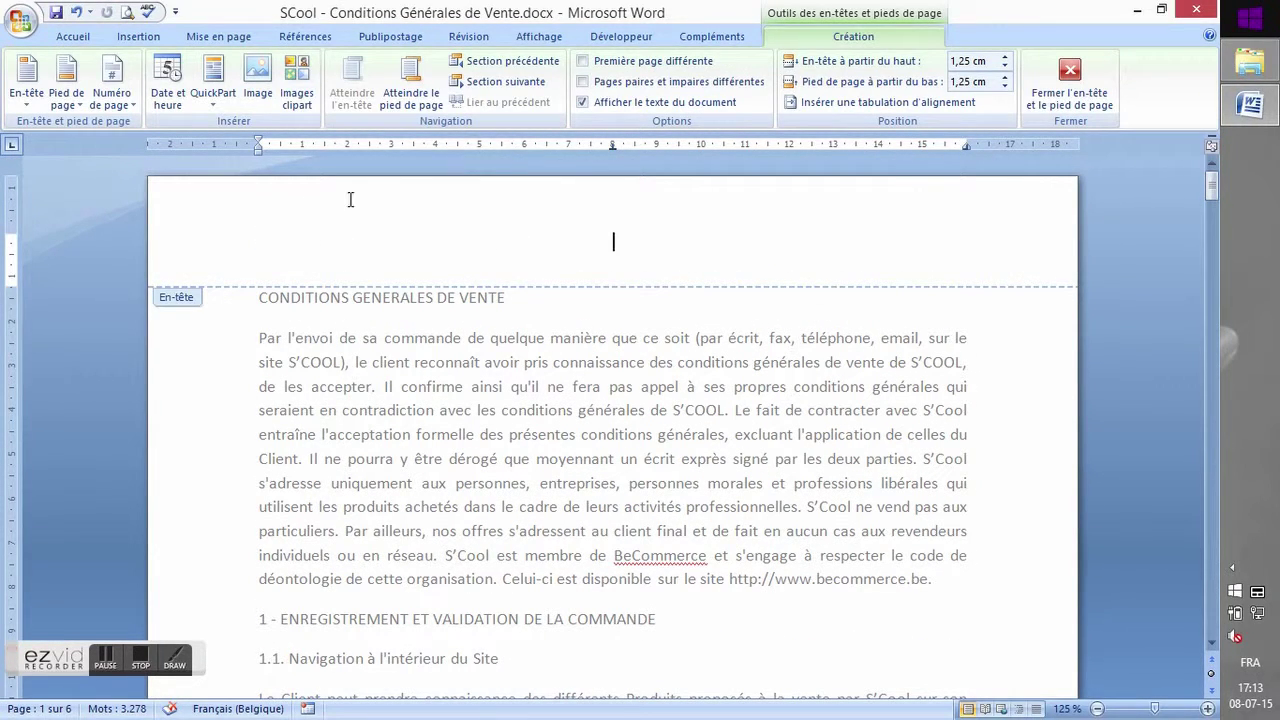
{"action": "double_click", "coordinate": [428, 366]}
{"action": "scroll", "coordinate": [440, 361], "scroll_direction": "up", "scroll_amount": 8}
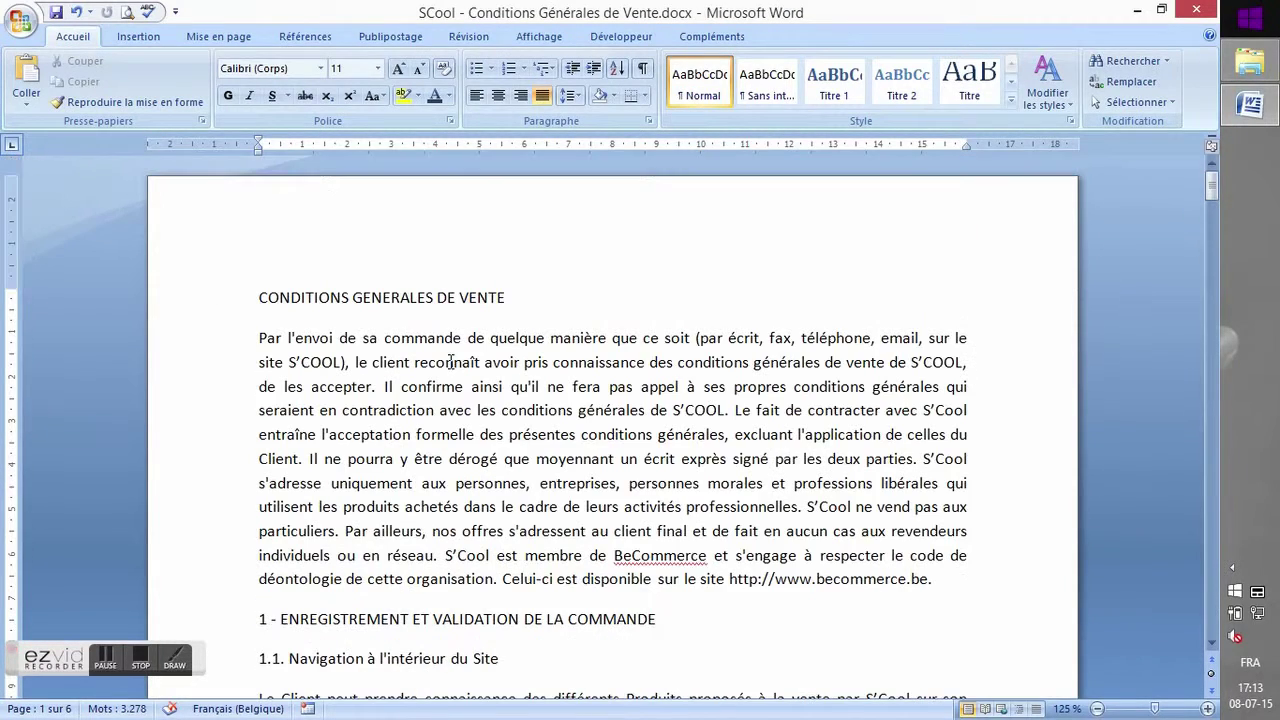
{"action": "double_click", "coordinate": [400, 232]}
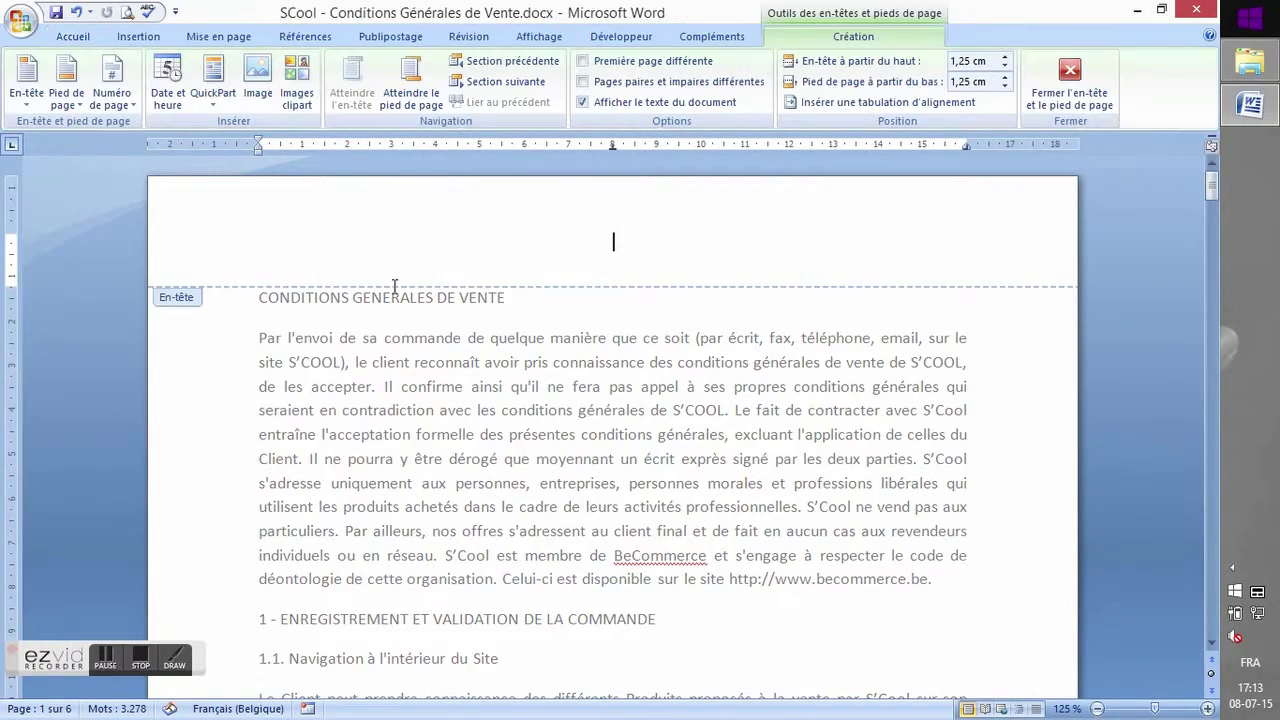
{"action": "double_click", "coordinate": [395, 336]}
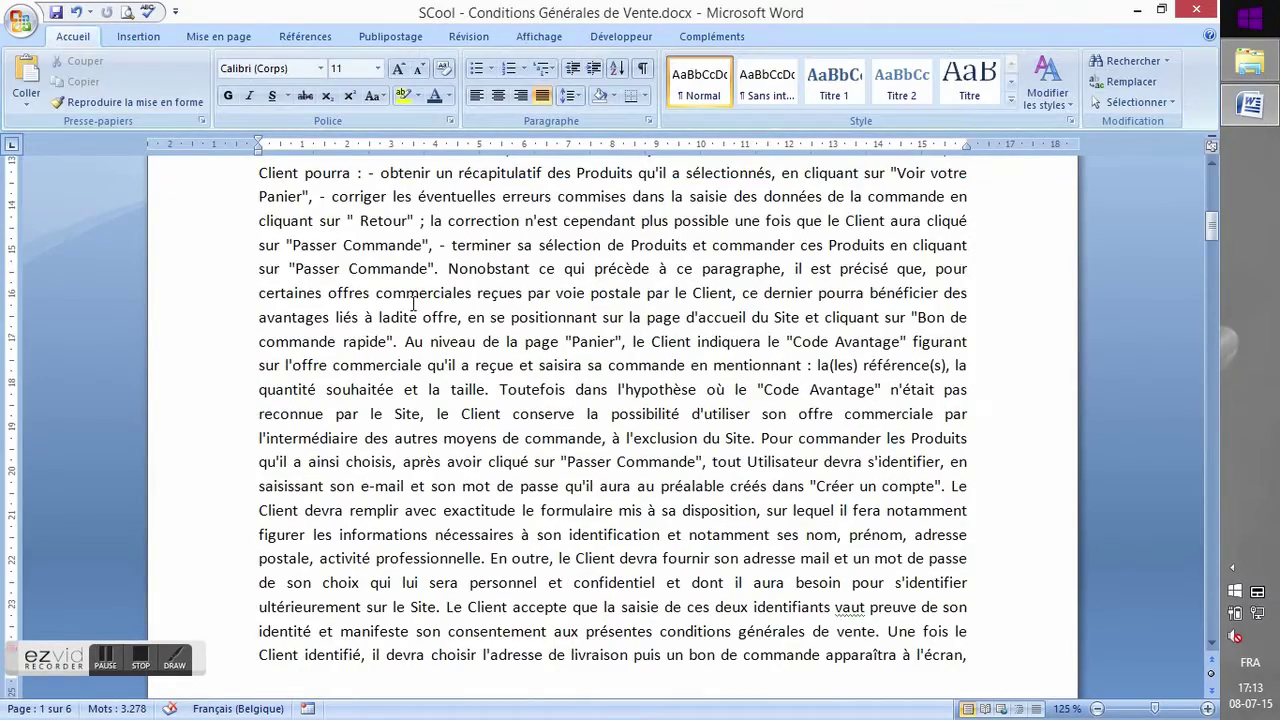
{"action": "scroll", "coordinate": [420, 320], "scroll_direction": "up", "scroll_amount": 6}
{"action": "scroll", "coordinate": [443, 327], "scroll_direction": "up", "scroll_amount": 3}
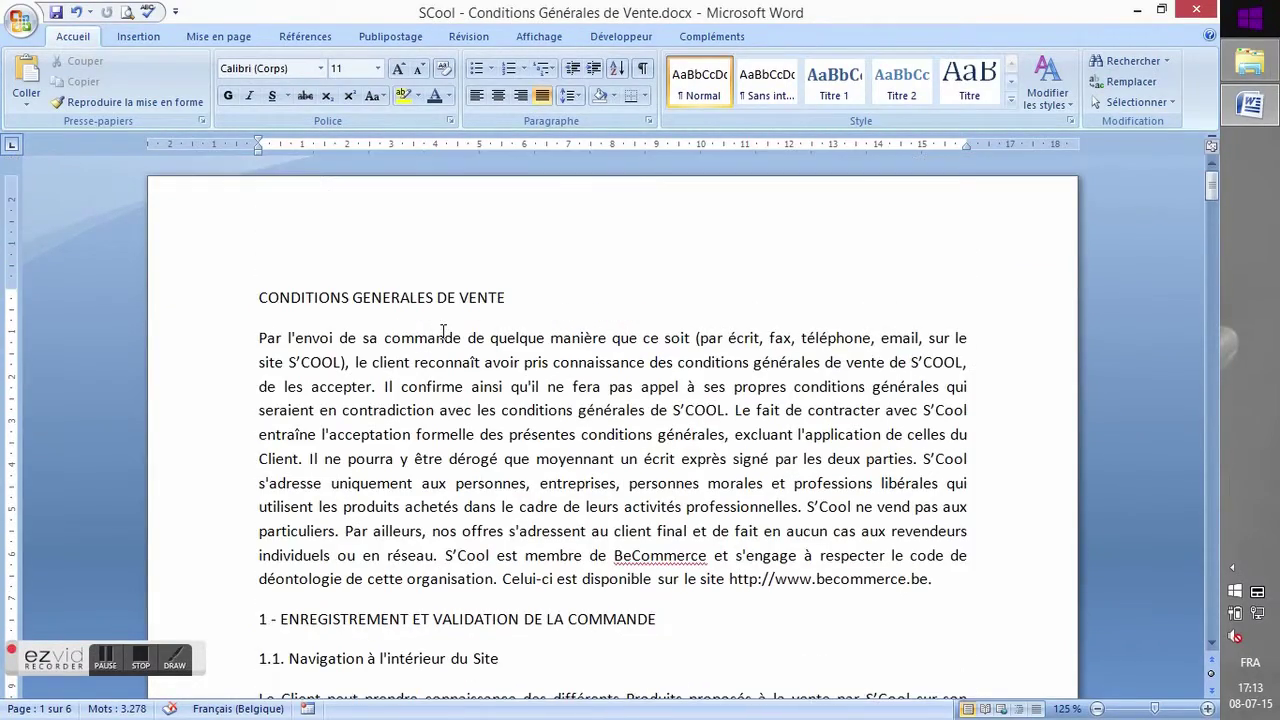
{"action": "double_click", "coordinate": [455, 247]}
{"action": "double_click", "coordinate": [478, 355]}
- Open the header and footer areas for editing and enter "S’Cool : Conditions générales de vente" in the page header
{"action": "scroll", "coordinate": [531, 435], "scroll_direction": "down", "scroll_amount": 4}
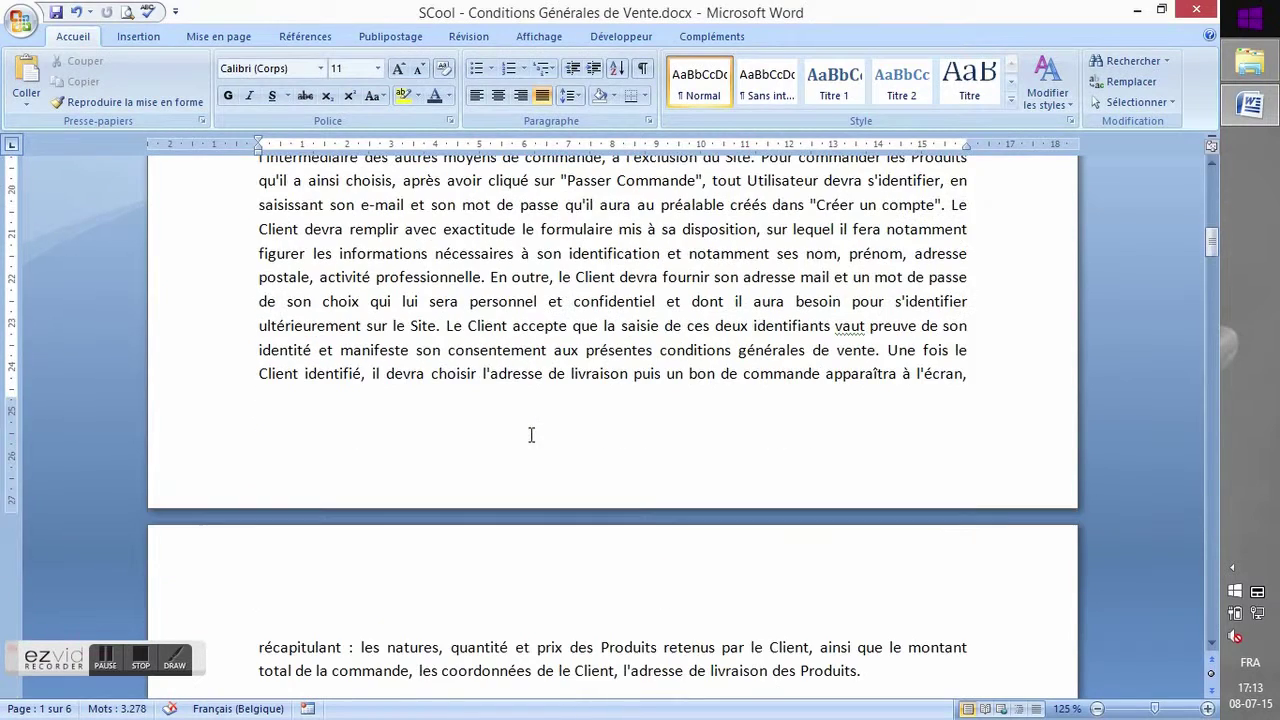
{"action": "double_click", "coordinate": [525, 450]}
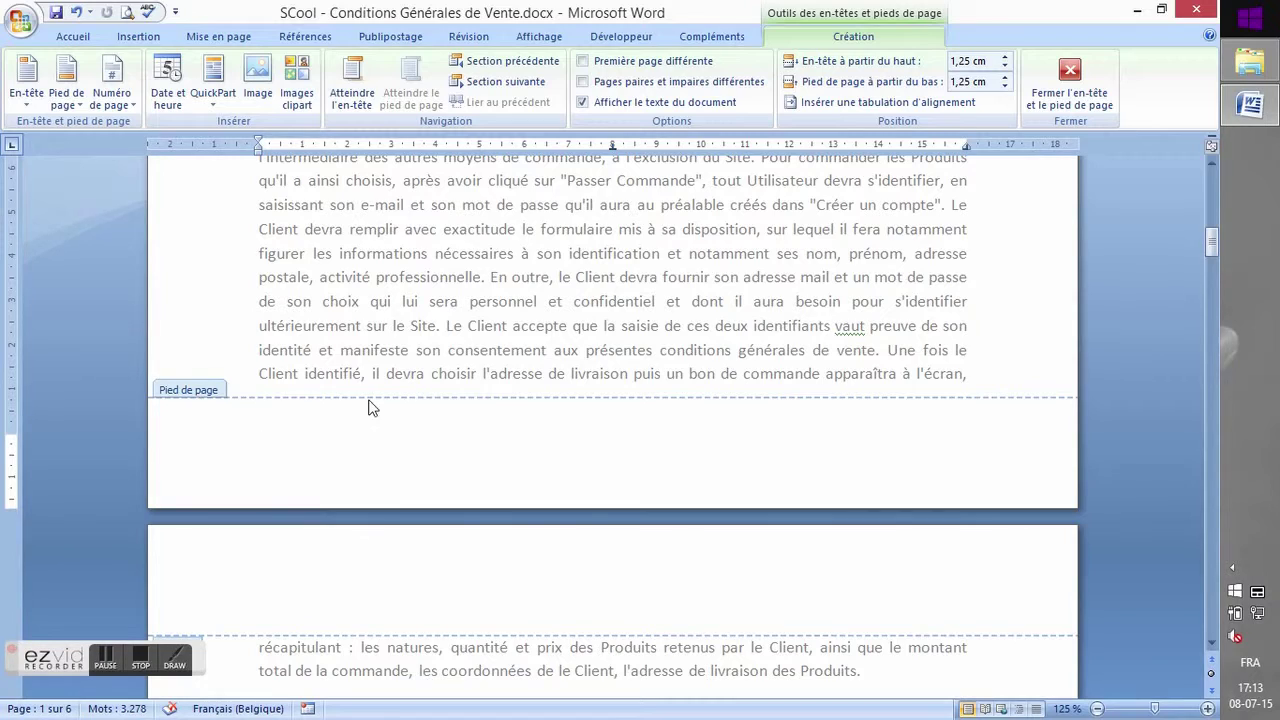
{"action": "scroll", "coordinate": [466, 437], "scroll_direction": "up", "scroll_amount": 12}
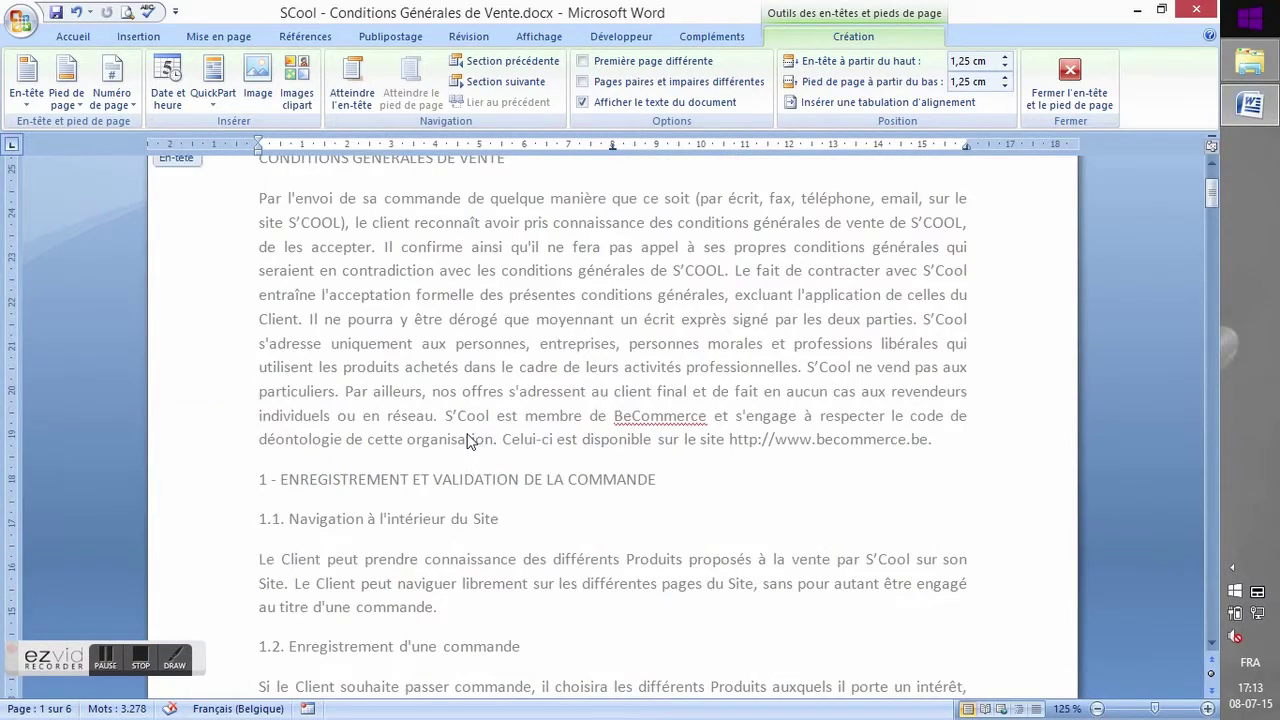
{"action": "scroll", "coordinate": [466, 441], "scroll_direction": "up", "scroll_amount": 3}
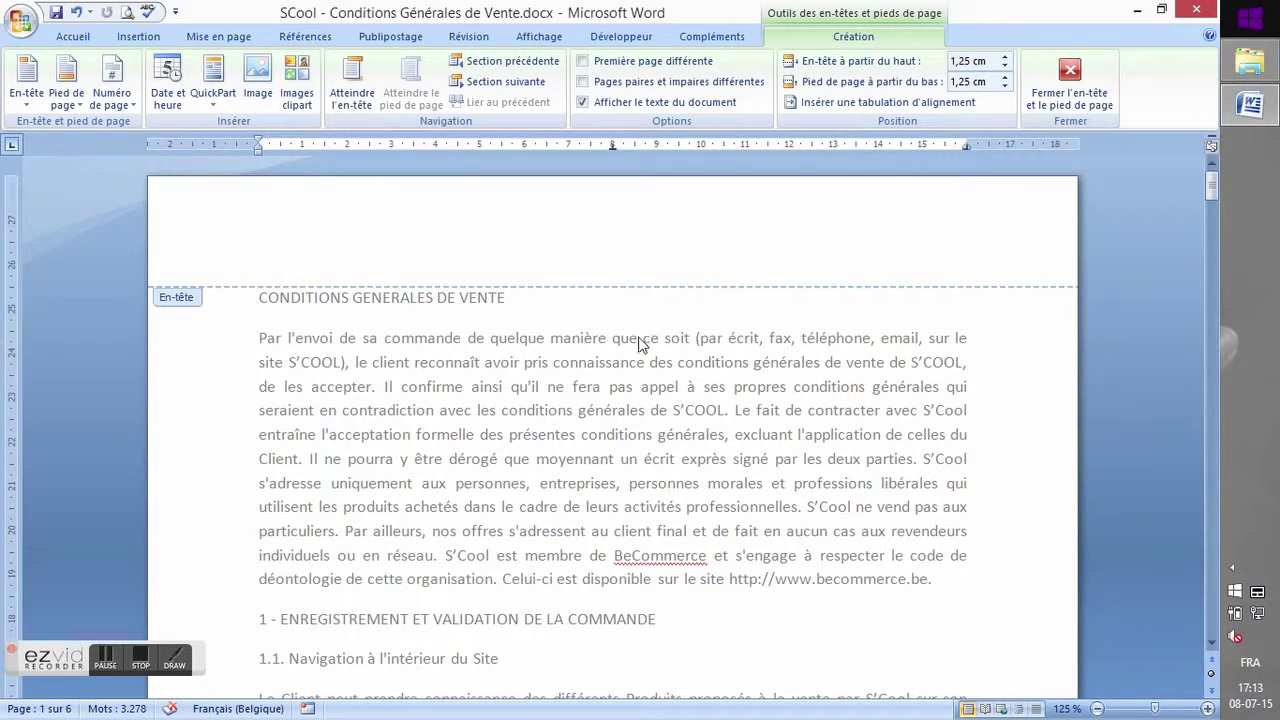
{"action": "left_click", "coordinate": [577, 234]}
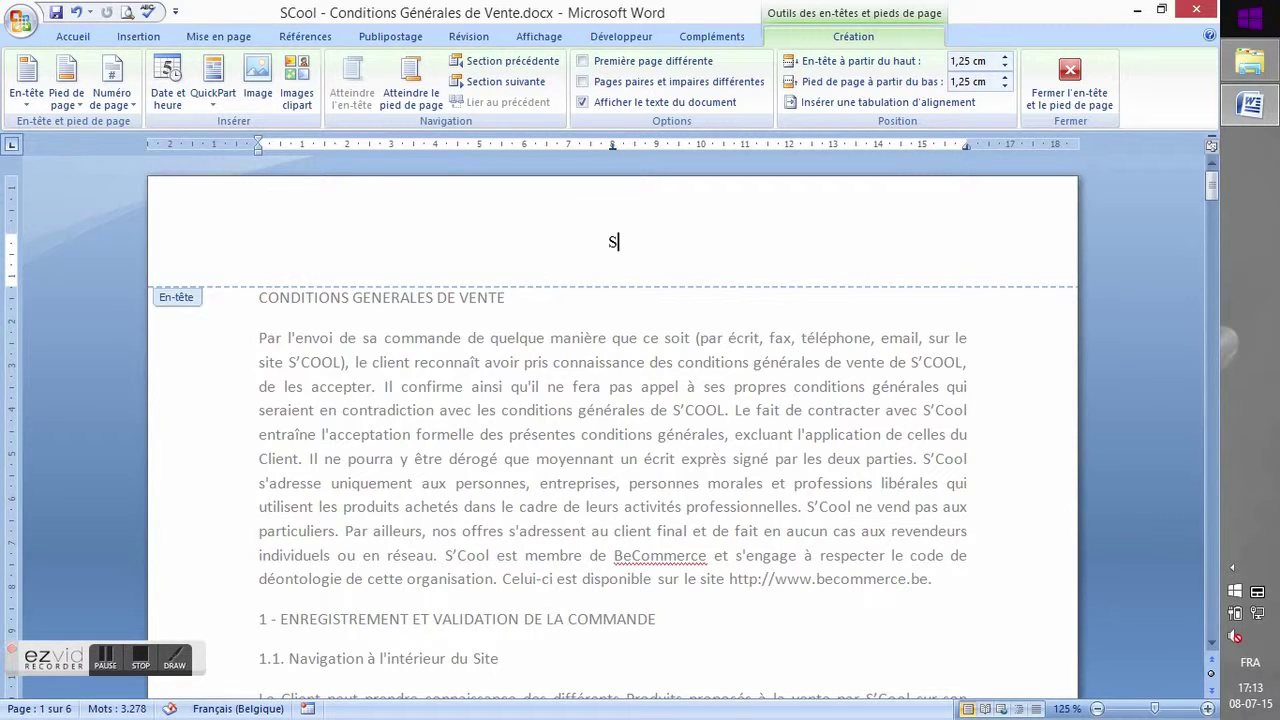
{"action": "type", "text": "S'Cool : Conditi"}
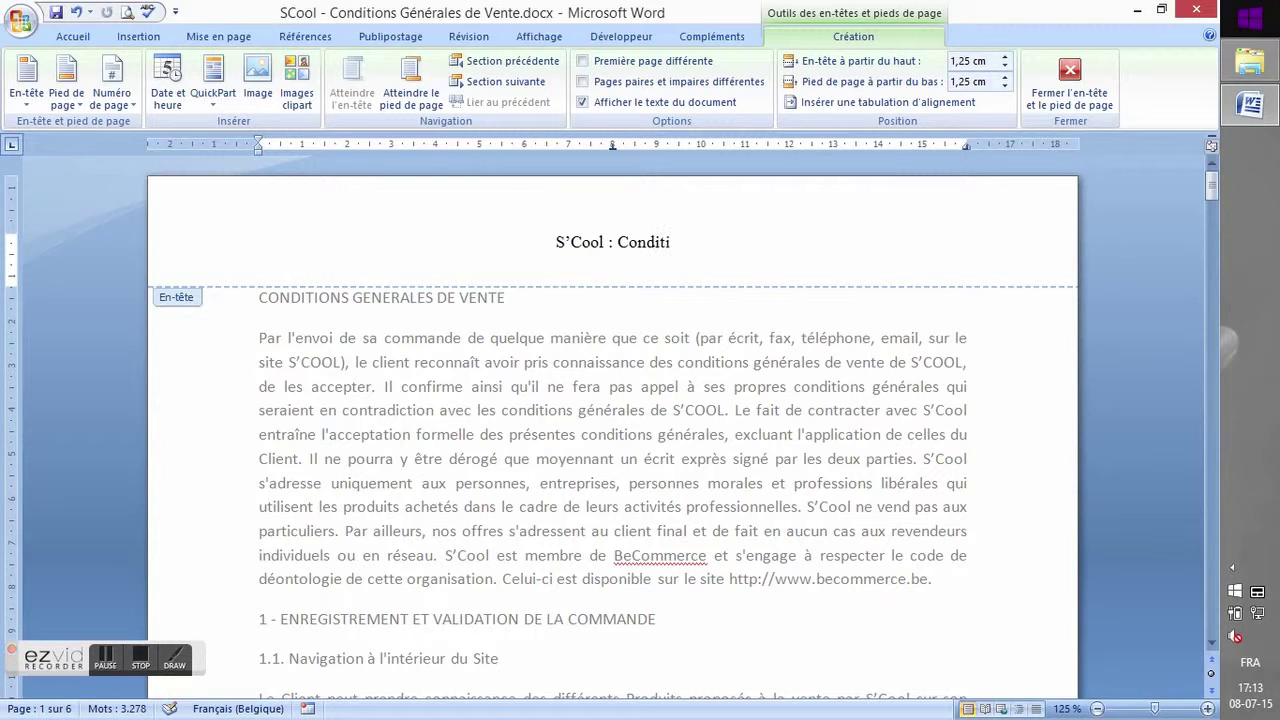
{"action": "type", "text": "ons géné"}
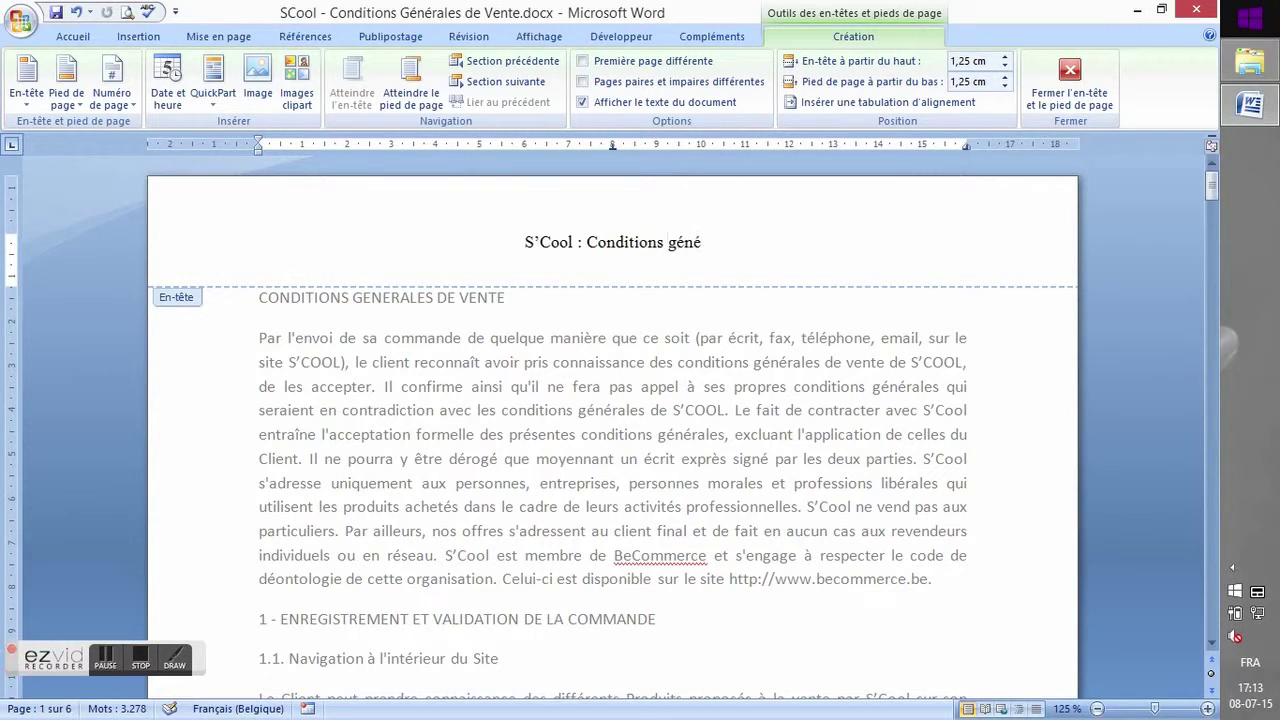
{"action": "type", "text": "rales de "}
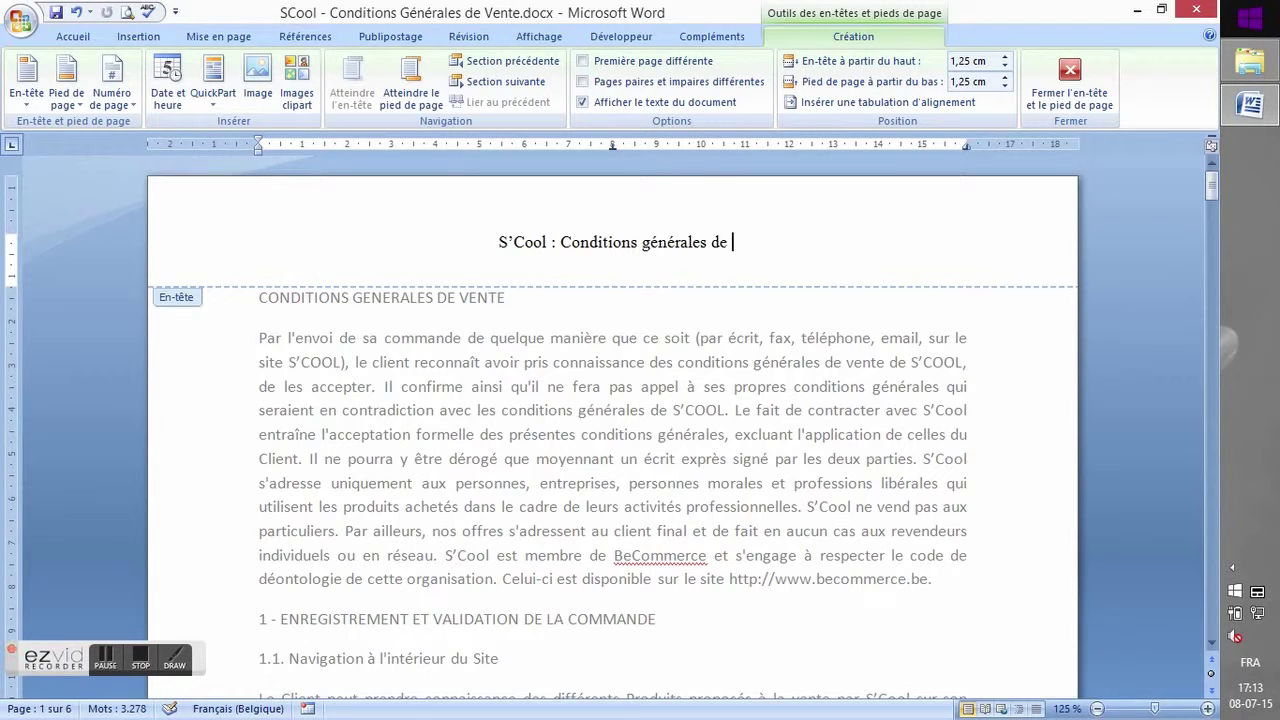
{"action": "type", "text": "vente"}
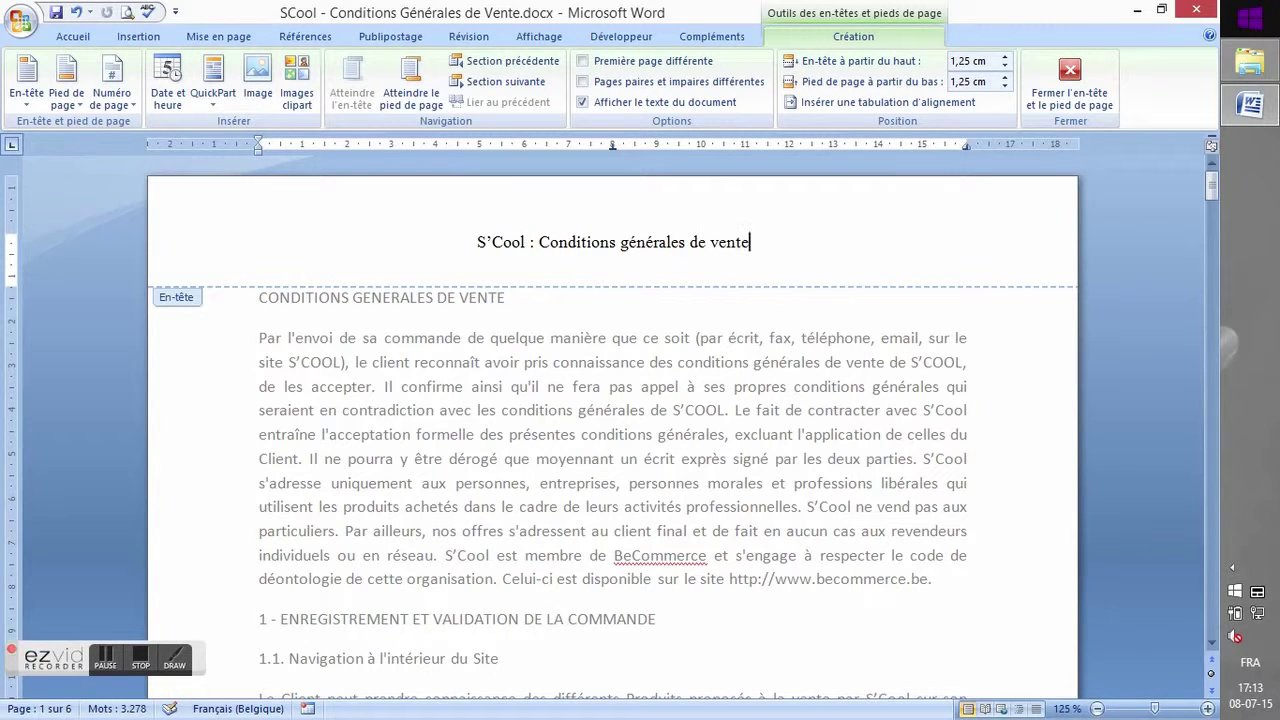
- Insert a centred page number at the bottom of the pages with the Numéro normal 2 style, then return to the body text
{"action": "scroll", "coordinate": [760, 375], "scroll_direction": "down", "scroll_amount": 15}
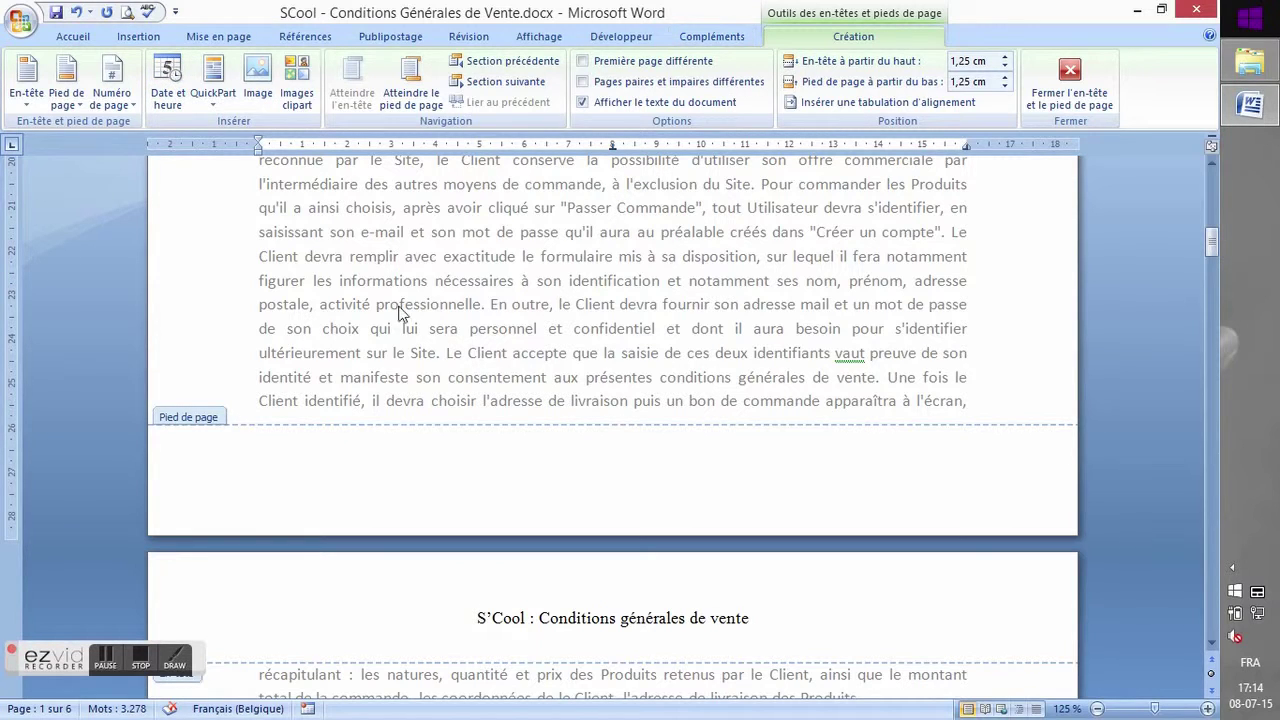
{"action": "left_click", "coordinate": [125, 100]}
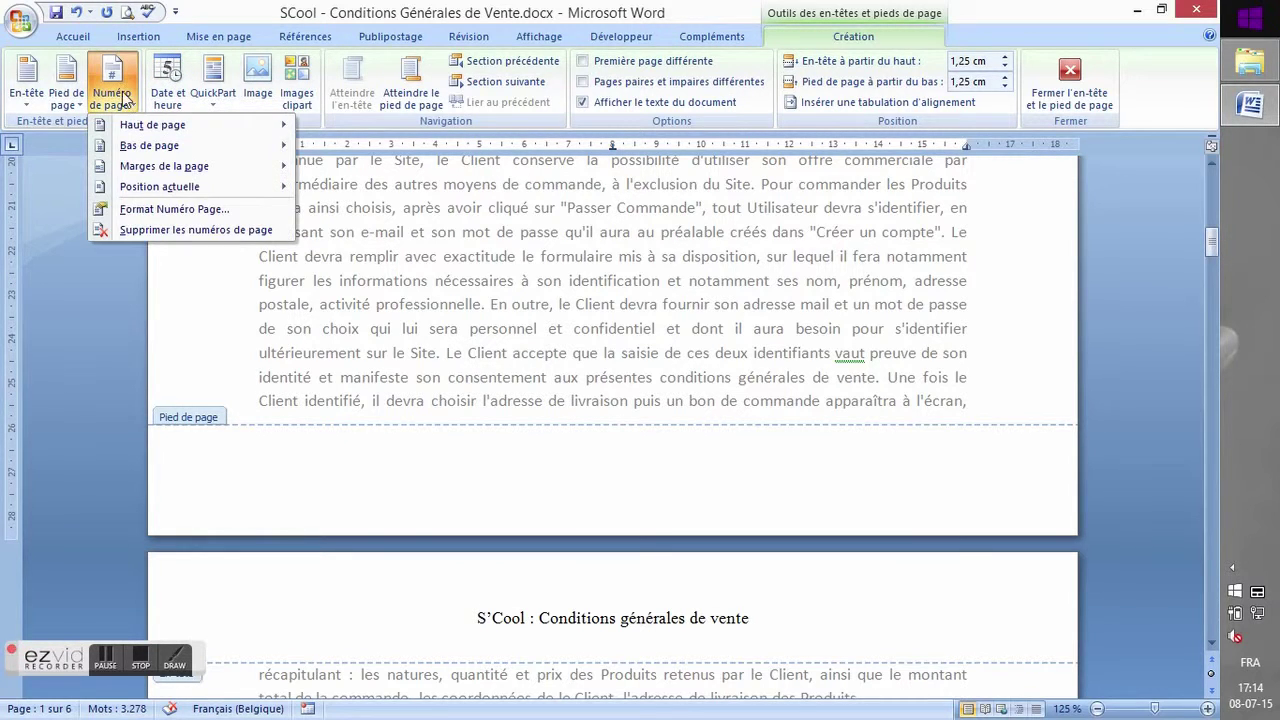
{"action": "mouse_move", "coordinate": [150, 145]}
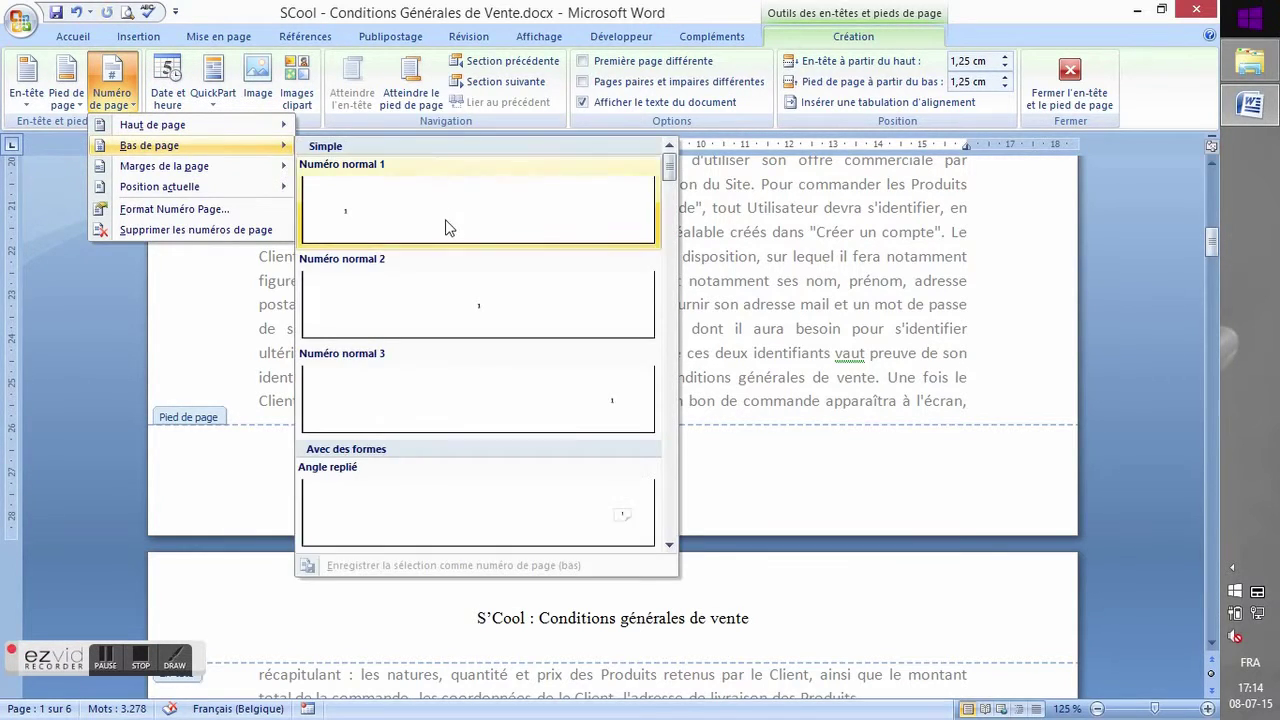
{"action": "left_click", "coordinate": [446, 311]}
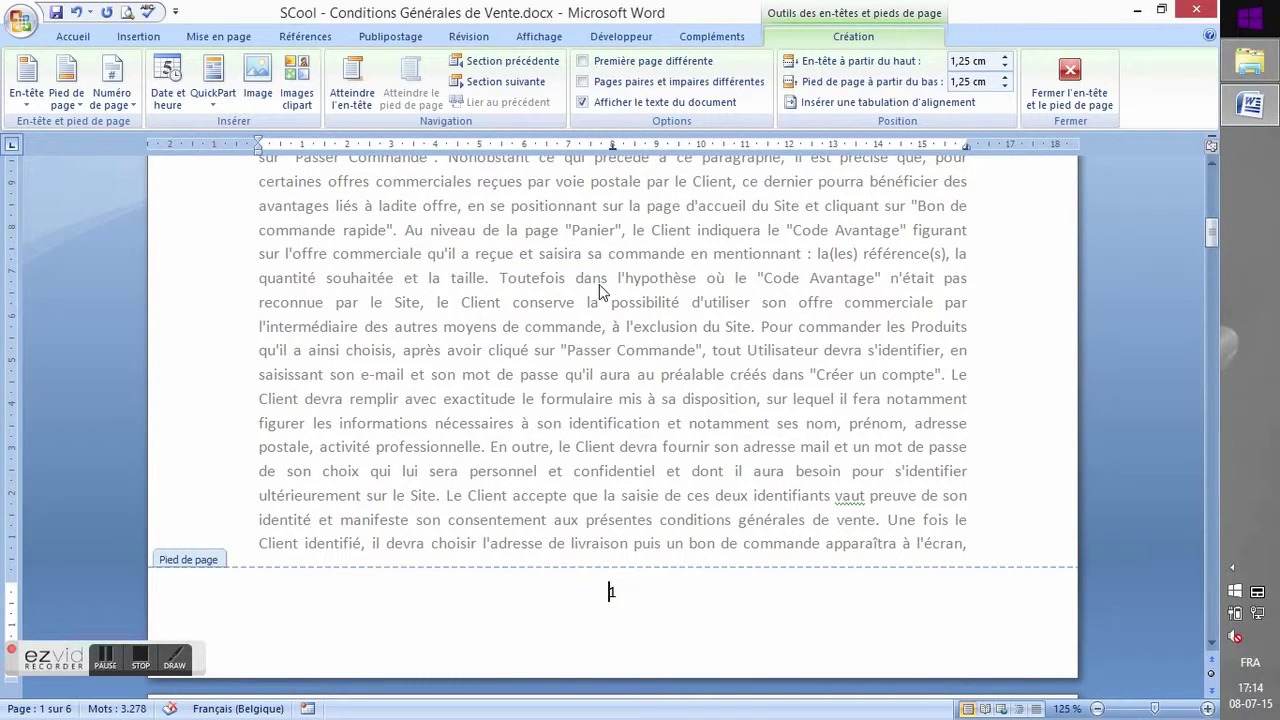
{"action": "double_click", "coordinate": [522, 543]}
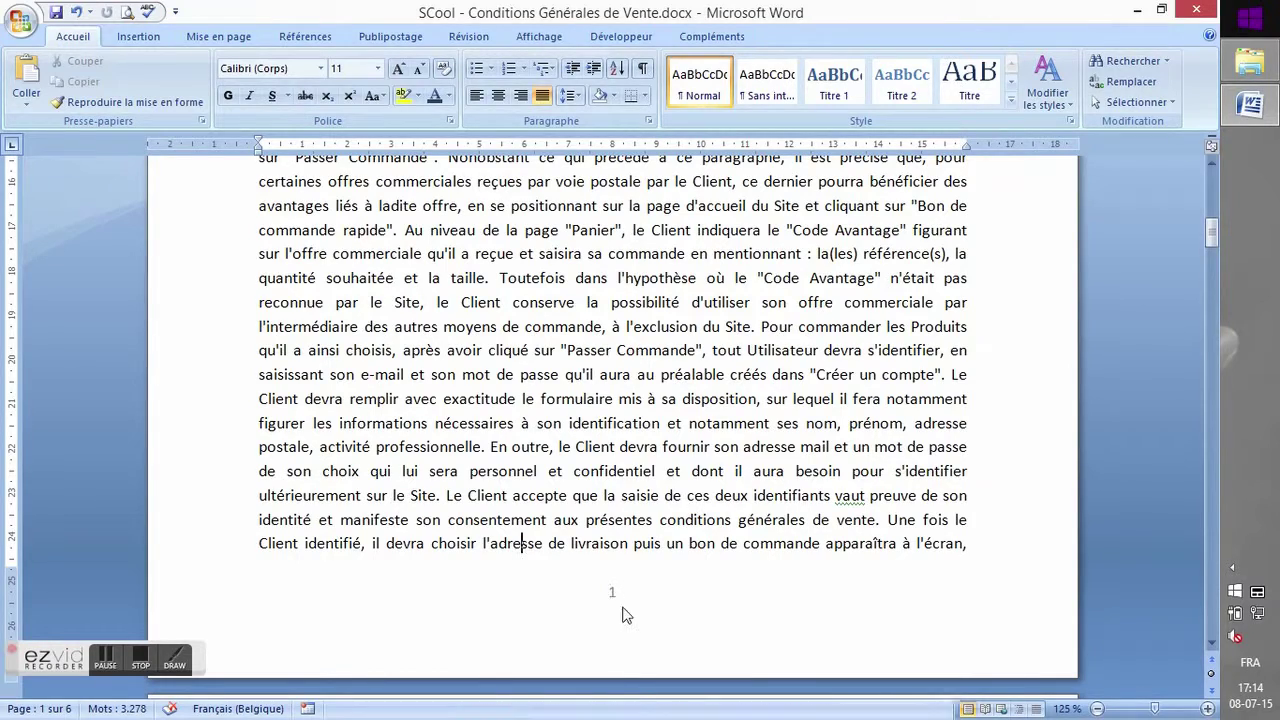
- Replace the page number at the bottom of the pages with the right-aligned Numéro normal 3 style
{"action": "scroll", "coordinate": [695, 282], "scroll_direction": "up", "scroll_amount": 5}
{"action": "scroll", "coordinate": [699, 290], "scroll_direction": "up", "scroll_amount": 4}
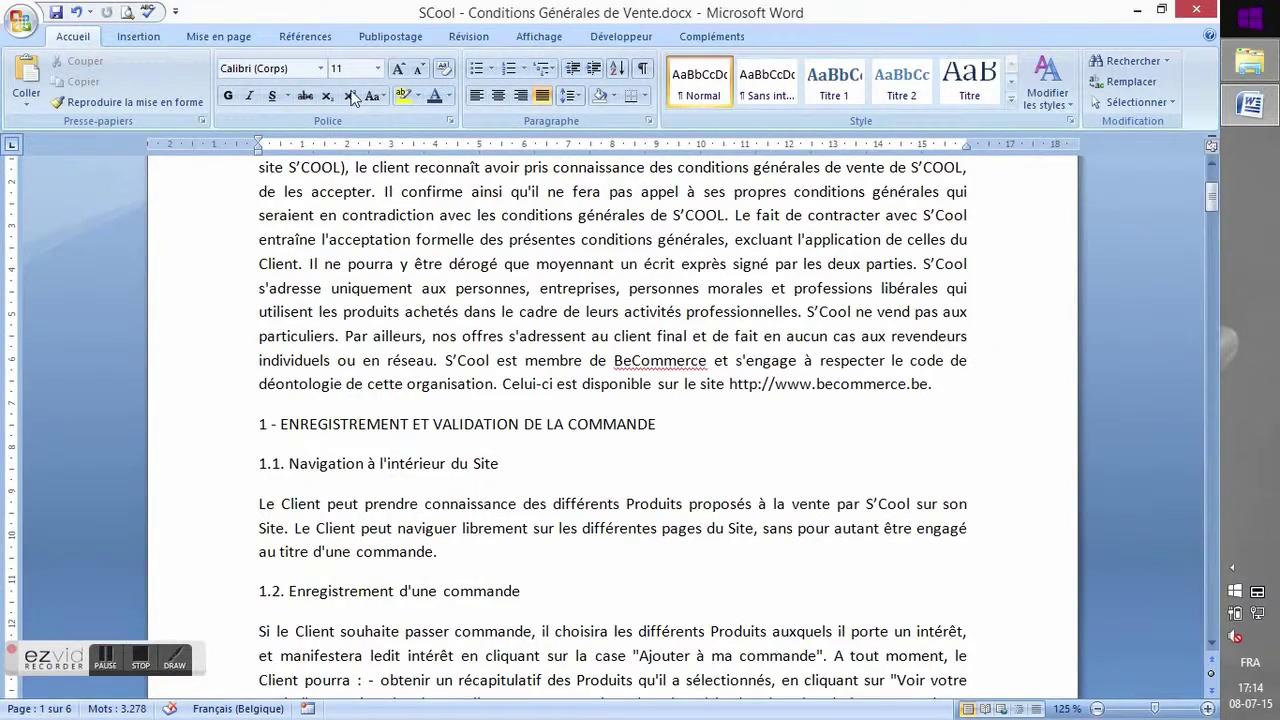
{"action": "left_click", "coordinate": [146, 37]}
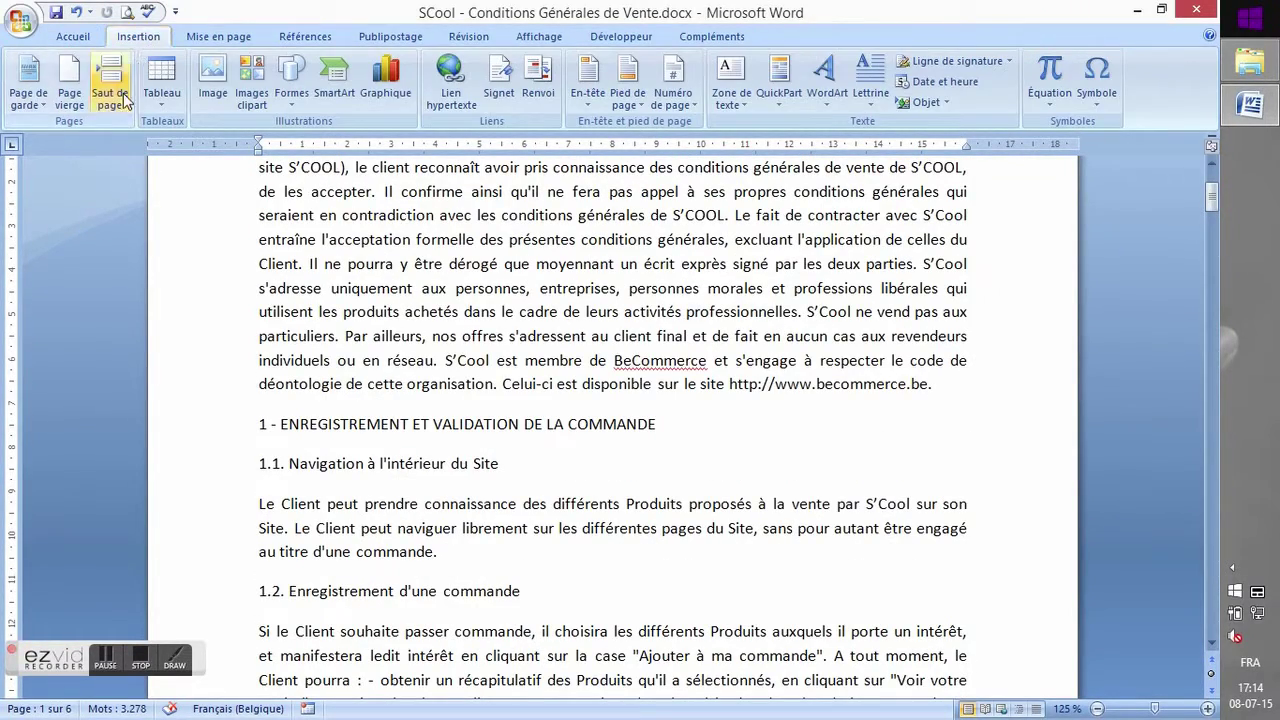
{"action": "left_click", "coordinate": [592, 108]}
{"action": "left_click", "coordinate": [592, 108]}
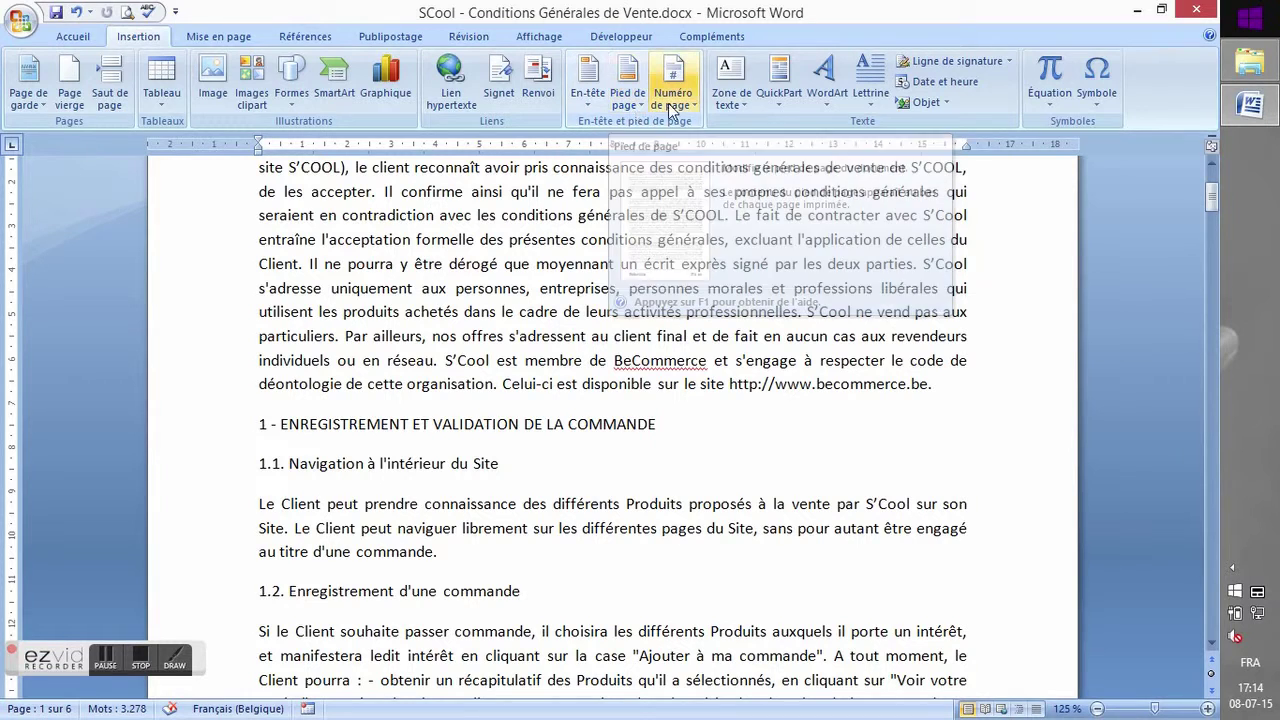
{"action": "left_click", "coordinate": [633, 110]}
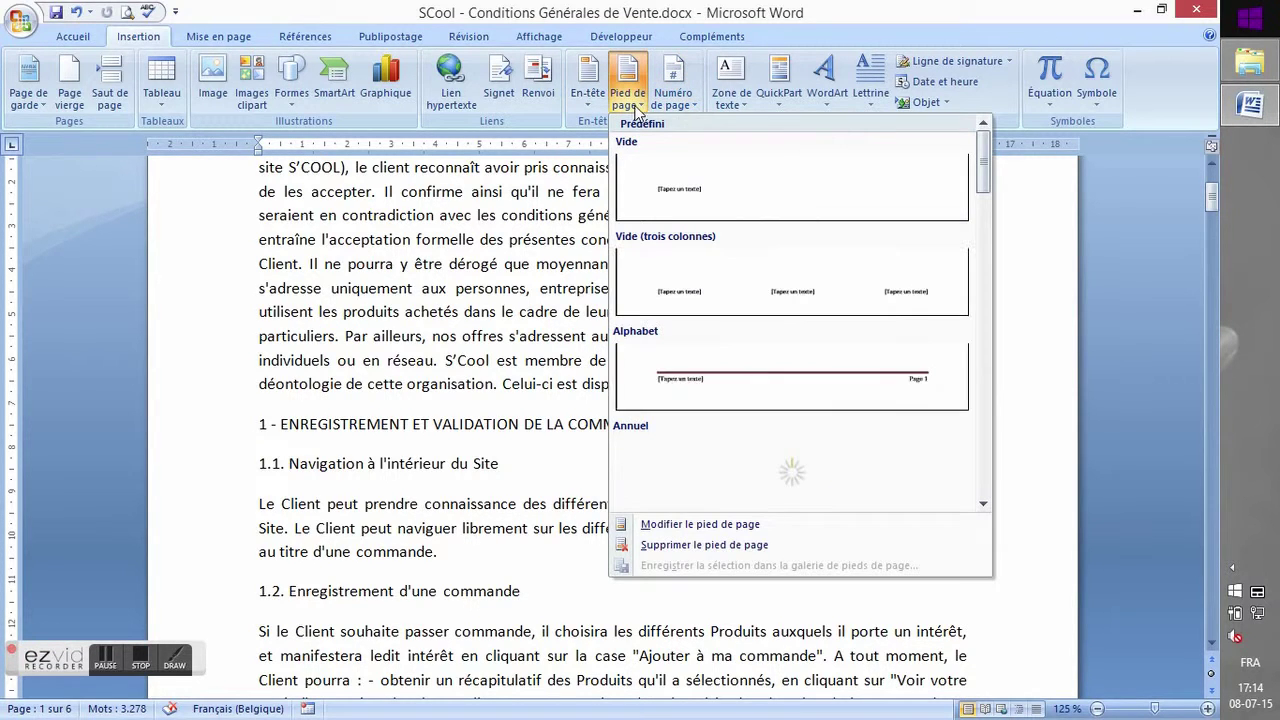
{"action": "left_click", "coordinate": [690, 108]}
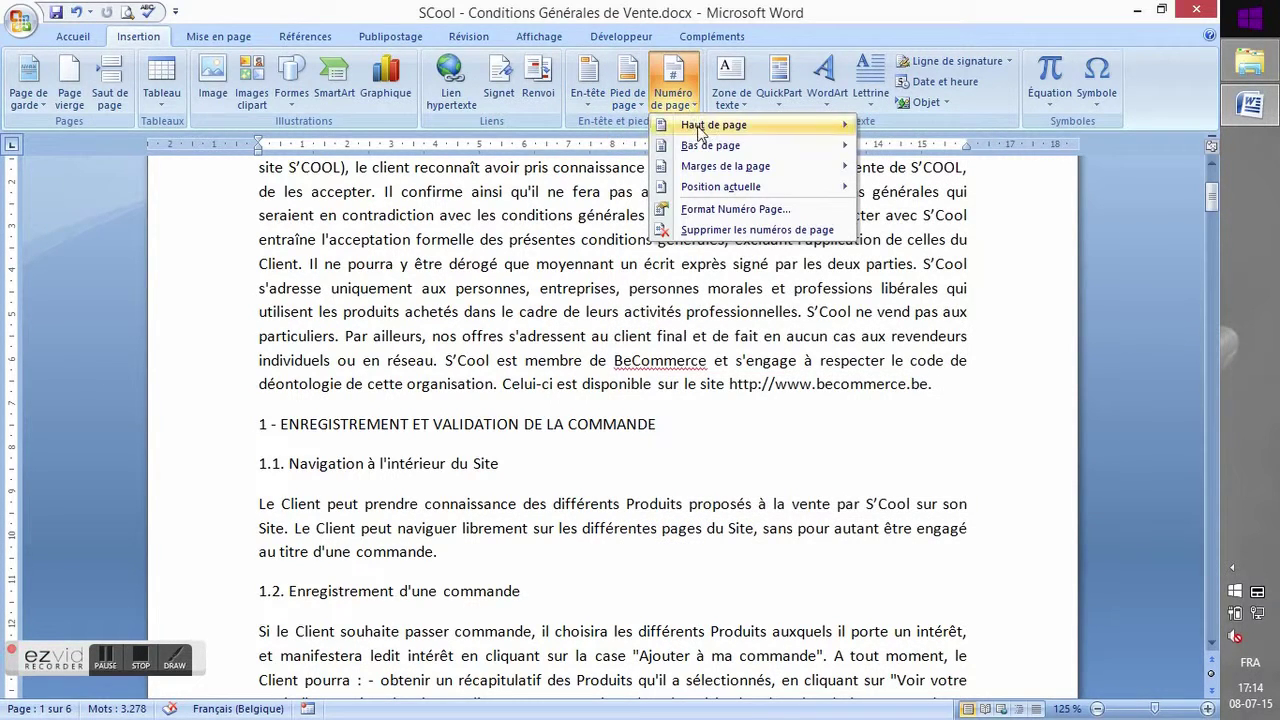
{"action": "mouse_move", "coordinate": [703, 147]}
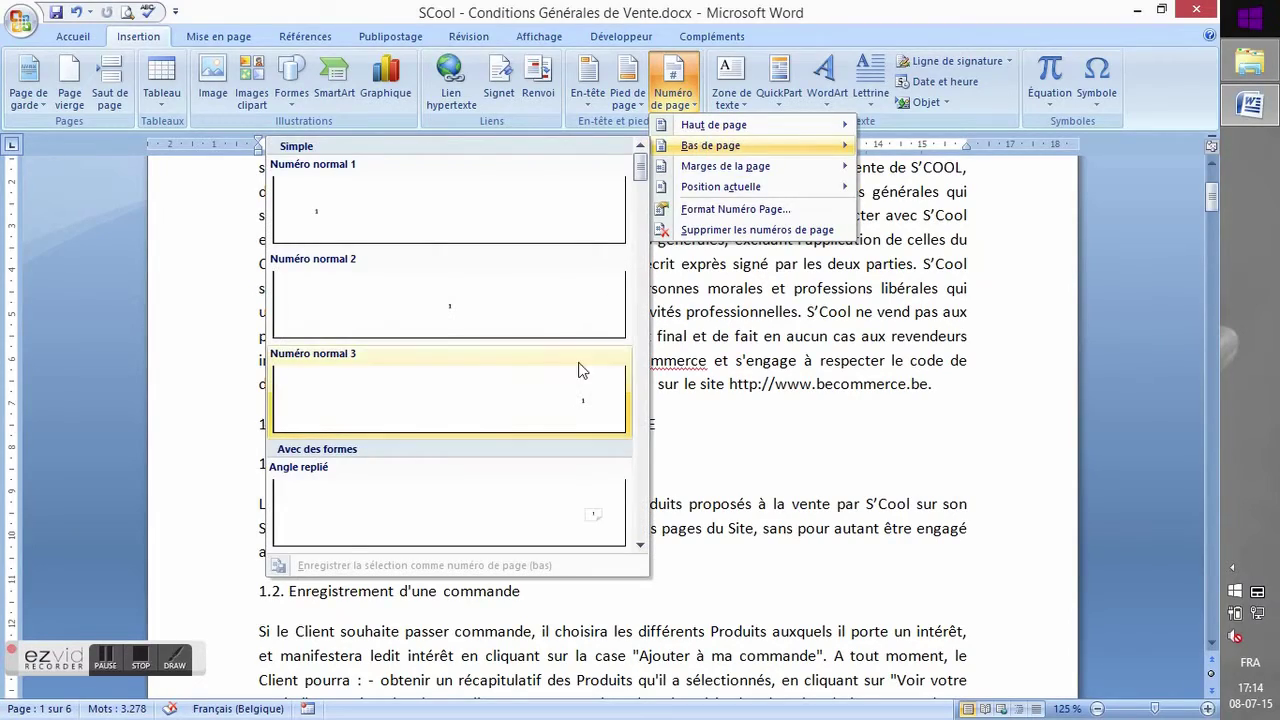
{"action": "left_click", "coordinate": [581, 396]}
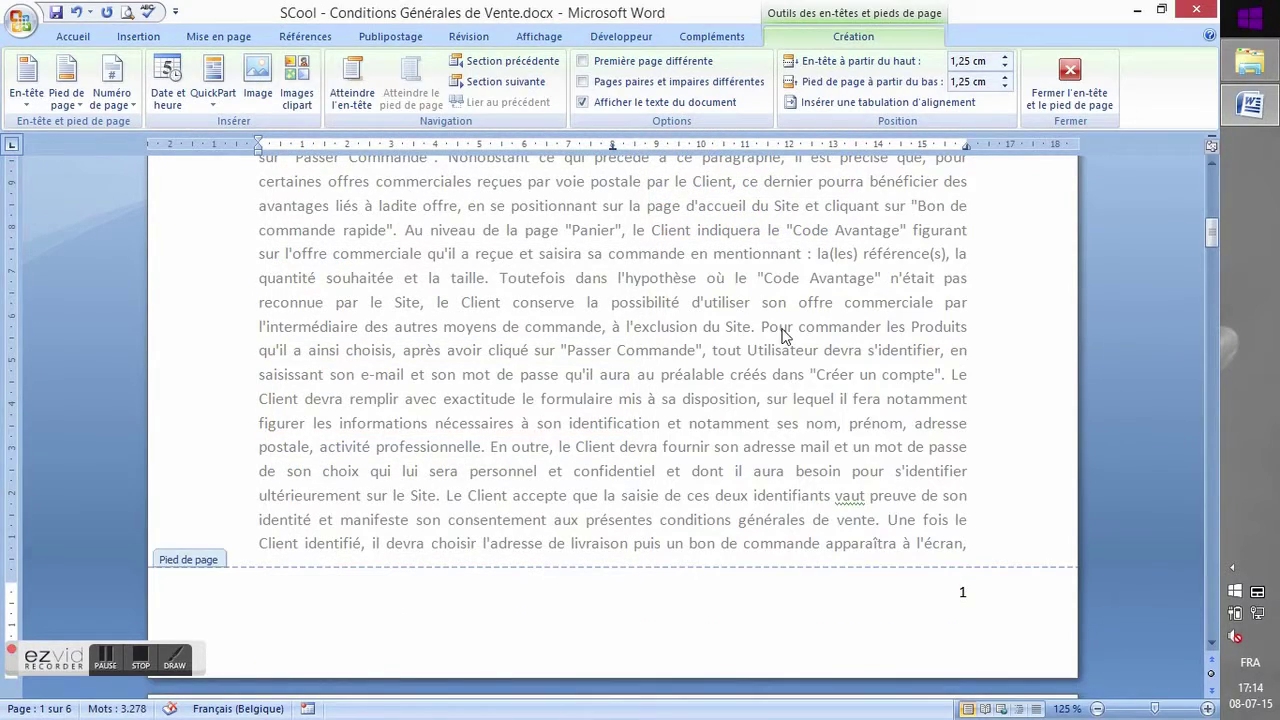
- Examine the header text and the footer page numbers across the pages, with two pages shown side by side
{"action": "scroll", "coordinate": [781, 335], "scroll_direction": "up", "scroll_amount": 12}
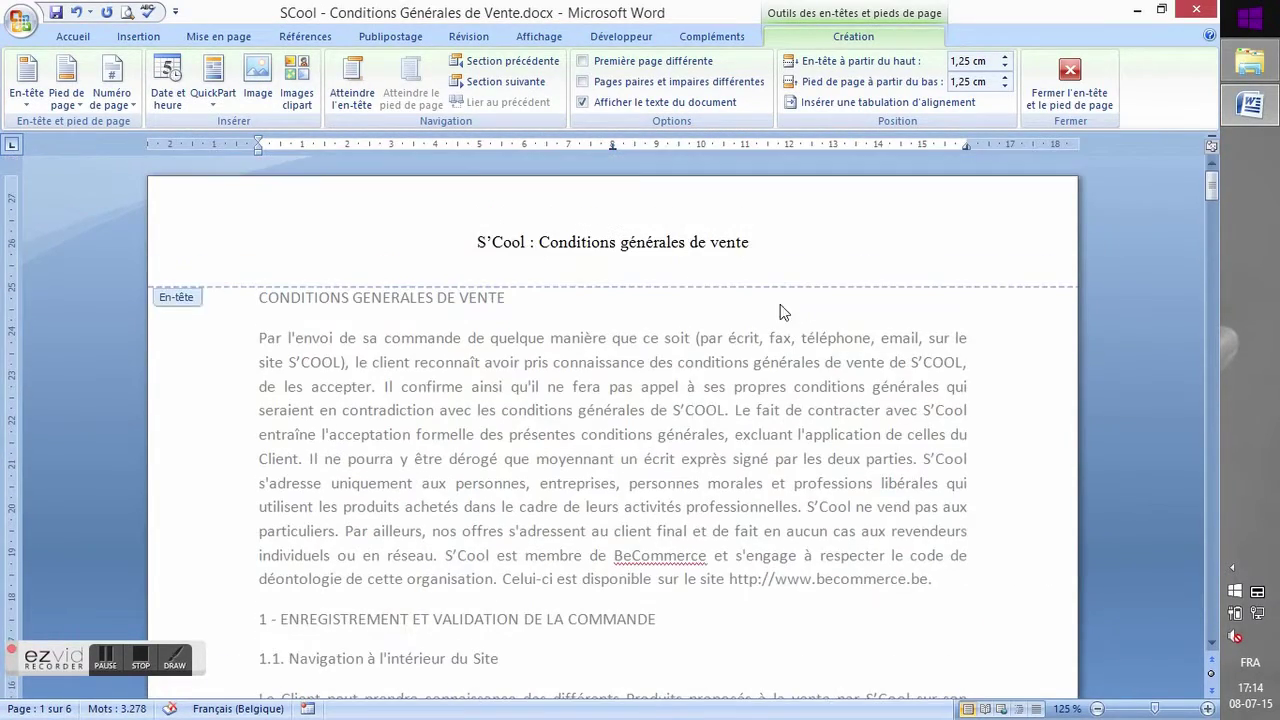
{"action": "scroll", "coordinate": [745, 362], "scroll_direction": "down", "scroll_amount": 1}
{"action": "scroll", "coordinate": [737, 322], "scroll_direction": "up", "scroll_amount": 1}
{"action": "scroll", "coordinate": [680, 368], "scroll_direction": "down", "scroll_amount": 14}
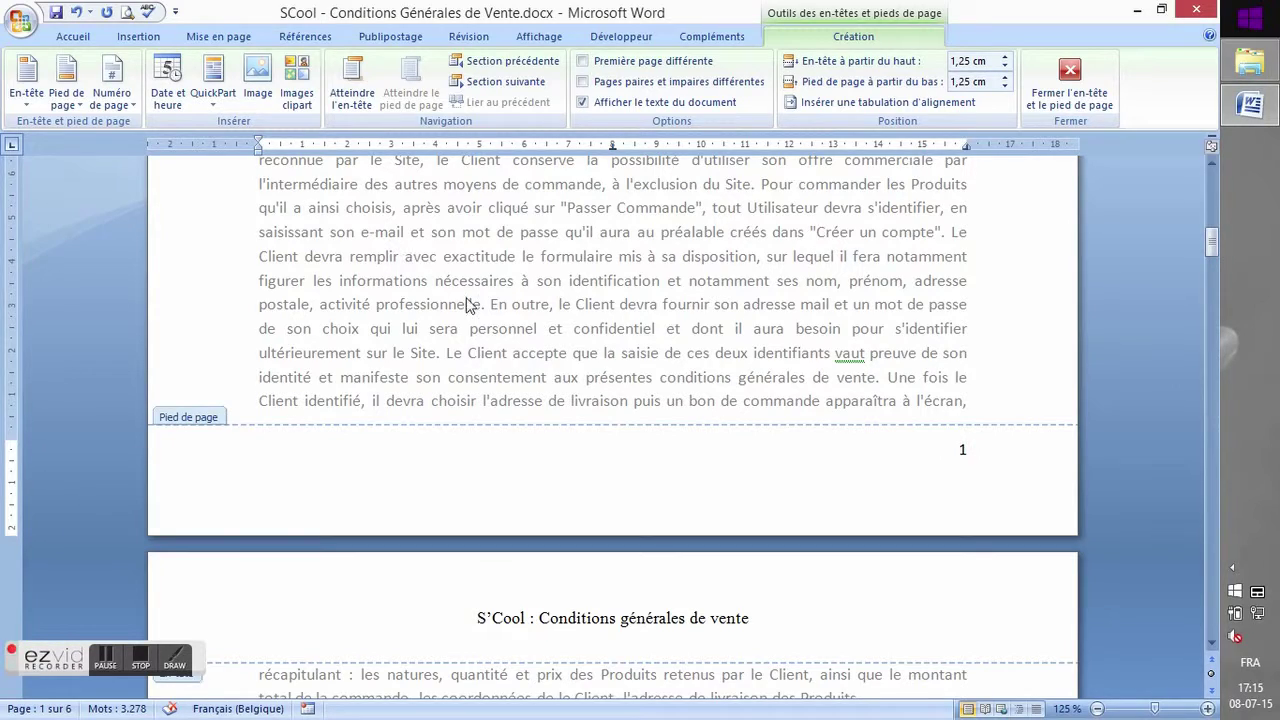
{"action": "scroll", "coordinate": [559, 349], "scroll_direction": "down", "scroll_amount": 2}
{"action": "scroll", "coordinate": [559, 349], "scroll_direction": "down", "scroll_amount": 1}
{"action": "scroll", "coordinate": [560, 347], "scroll_direction": "up", "scroll_amount": 5}
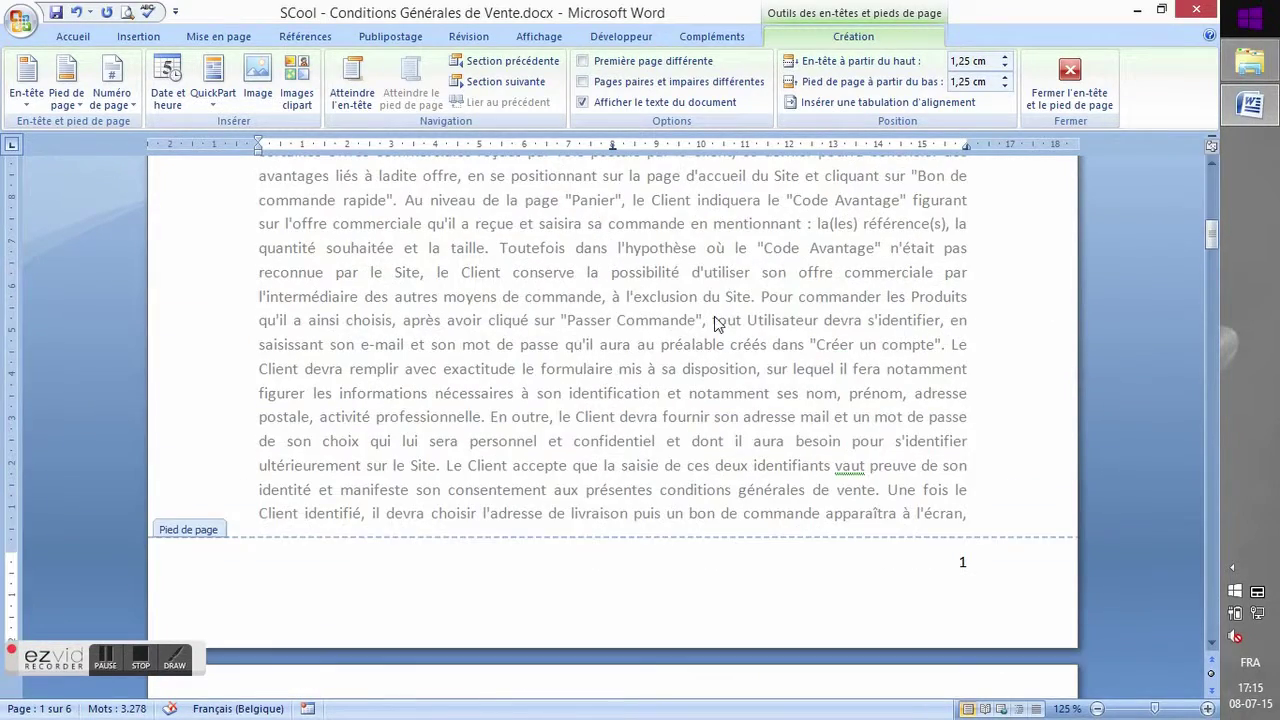
{"action": "scroll", "coordinate": [727, 301], "scroll_direction": "up", "scroll_amount": 6}
{"action": "scroll", "coordinate": [702, 270], "scroll_direction": "up", "scroll_amount": 7}
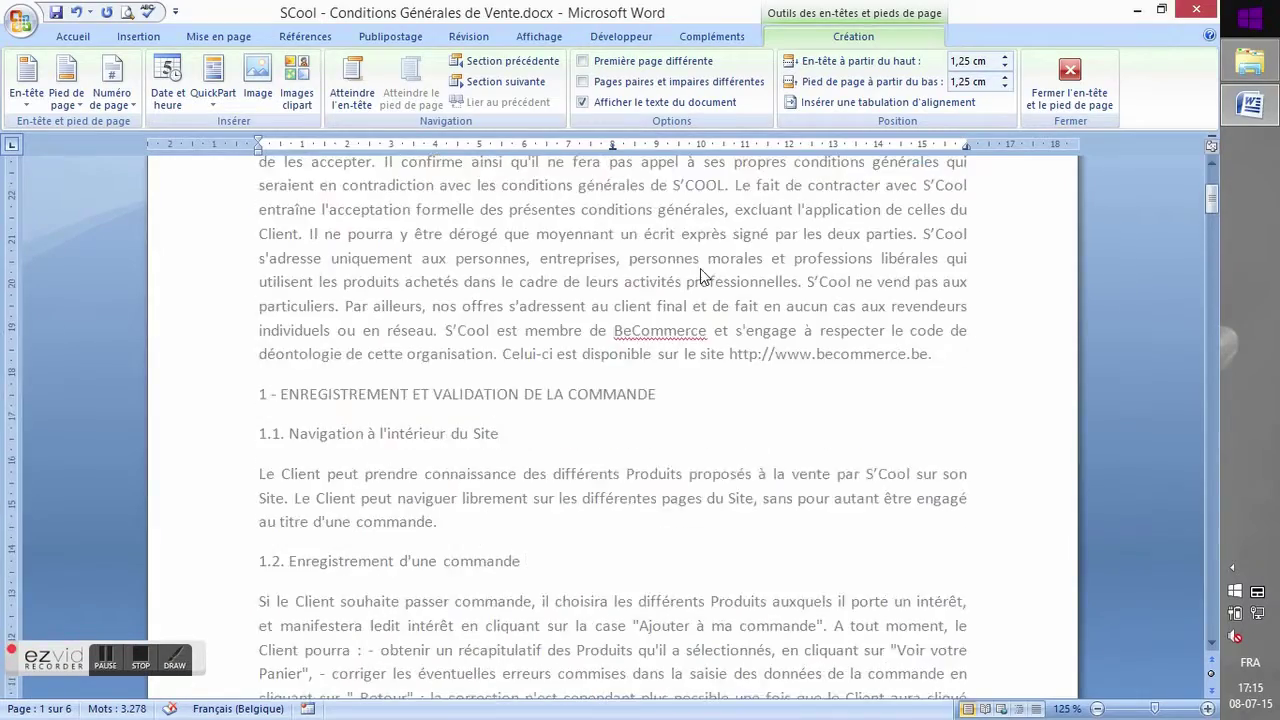
{"action": "scroll", "coordinate": [705, 280], "scroll_direction": "down", "scroll_amount": 20}
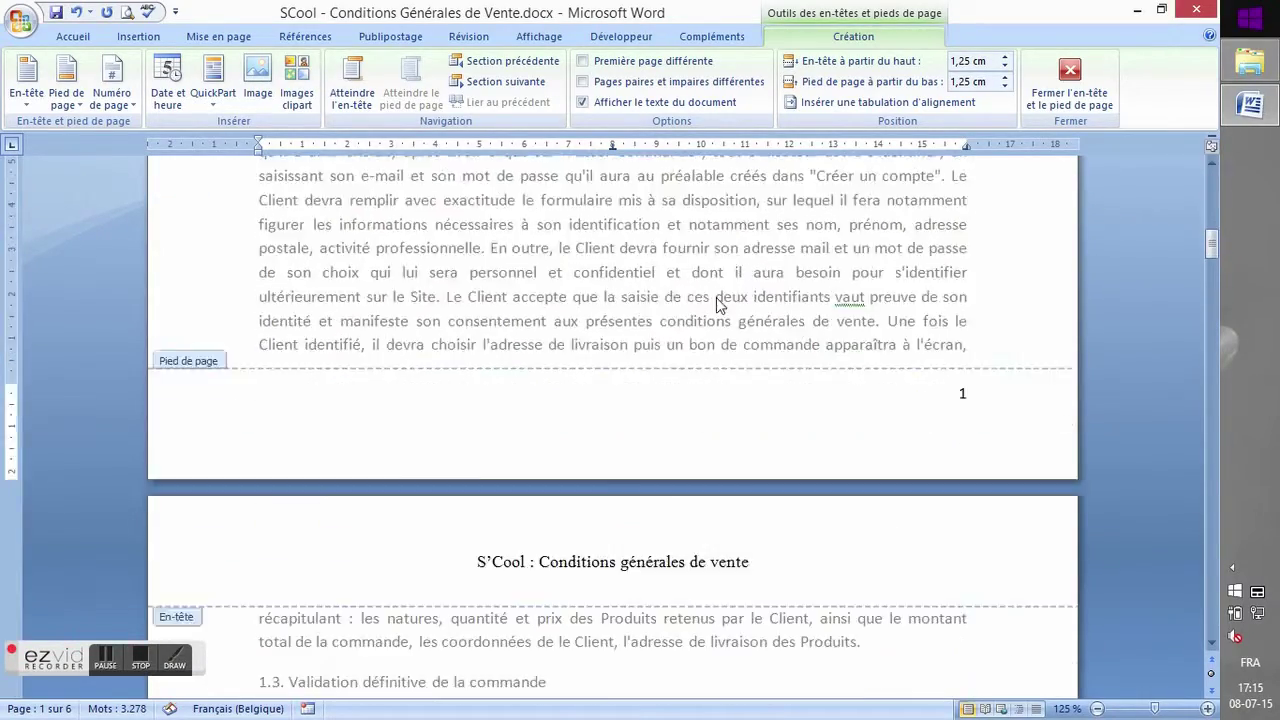
{"action": "scroll", "coordinate": [719, 304], "scroll_direction": "down", "scroll_amount": 10}
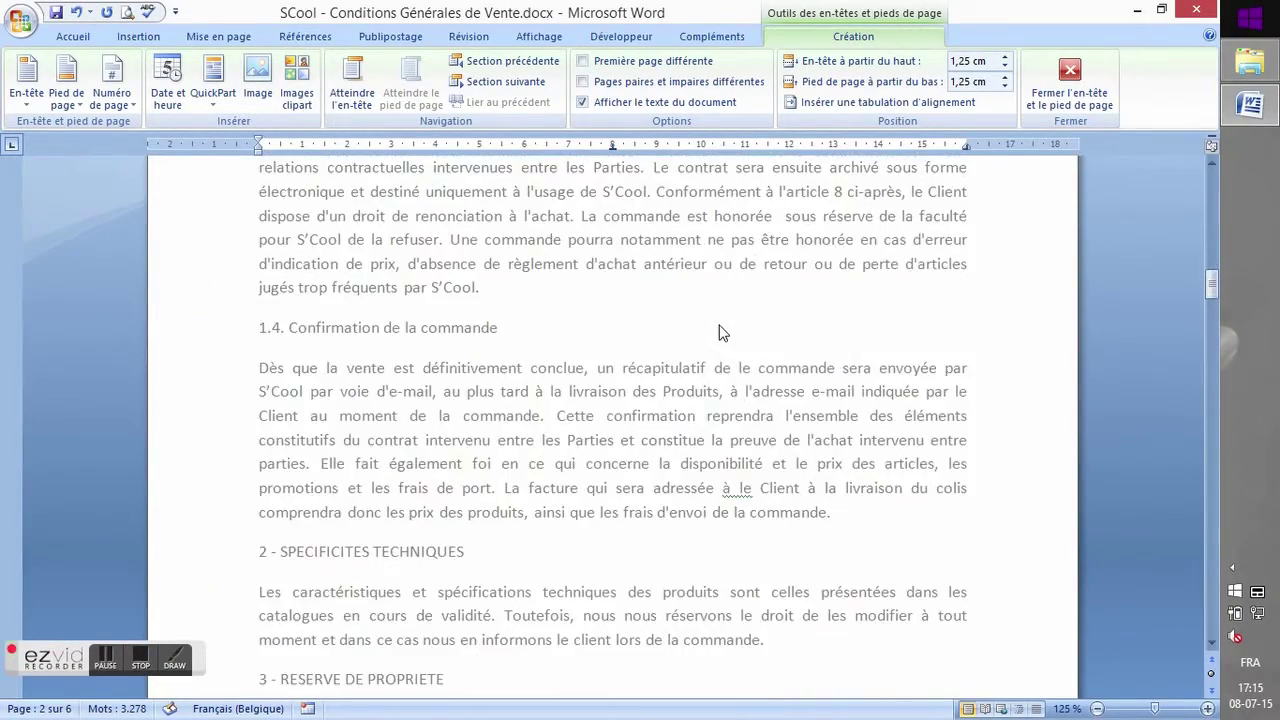
{"action": "scroll", "coordinate": [724, 333], "scroll_direction": "down", "scroll_amount": 6}
{"action": "scroll", "coordinate": [724, 333], "scroll_direction": "down", "scroll_amount": 2, "text": "ctrl"}
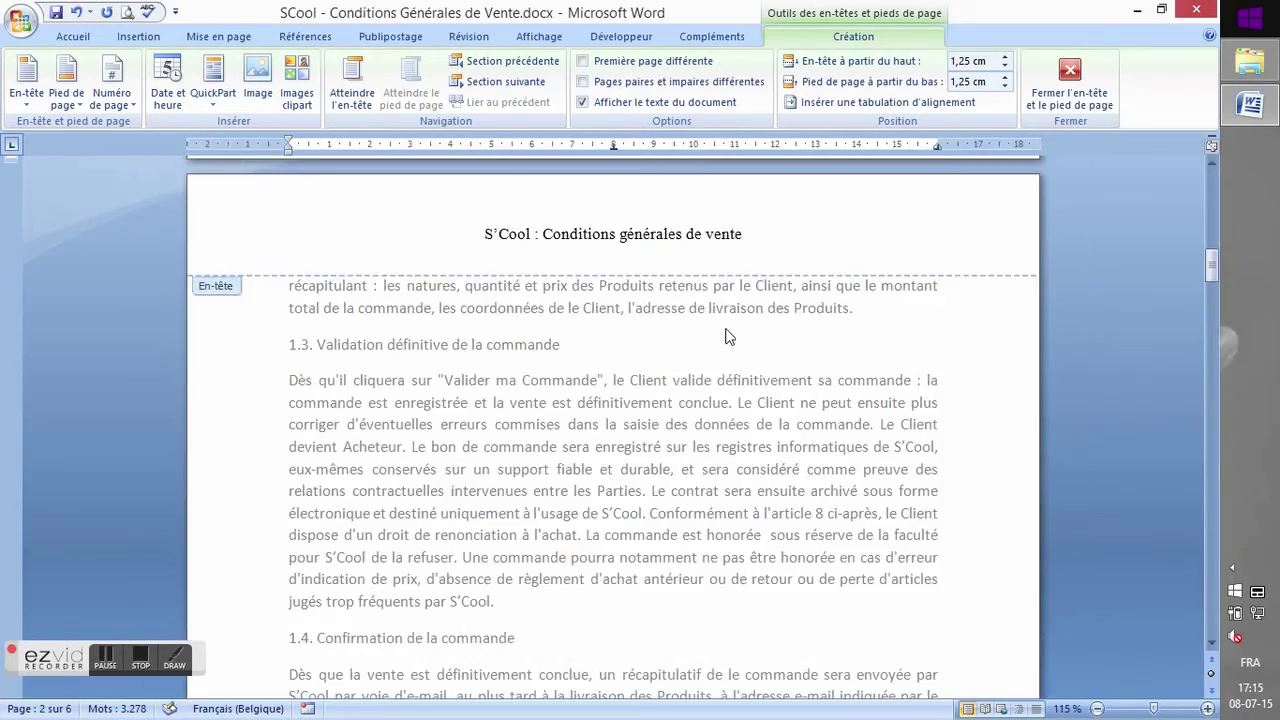
{"action": "scroll", "coordinate": [727, 332], "scroll_direction": "down", "scroll_amount": 1, "text": "ctrl"}
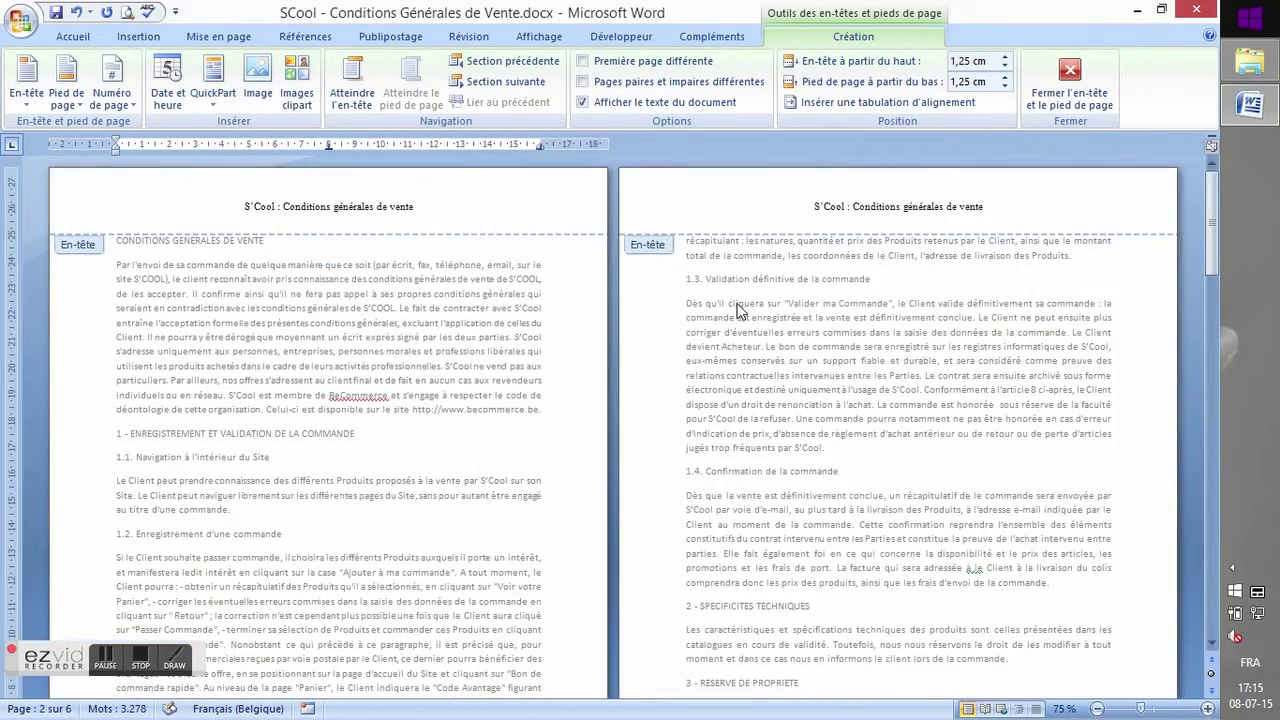
{"action": "scroll", "coordinate": [740, 310], "scroll_direction": "down", "scroll_amount": 8}
{"action": "scroll", "coordinate": [745, 307], "scroll_direction": "down", "scroll_amount": 1}
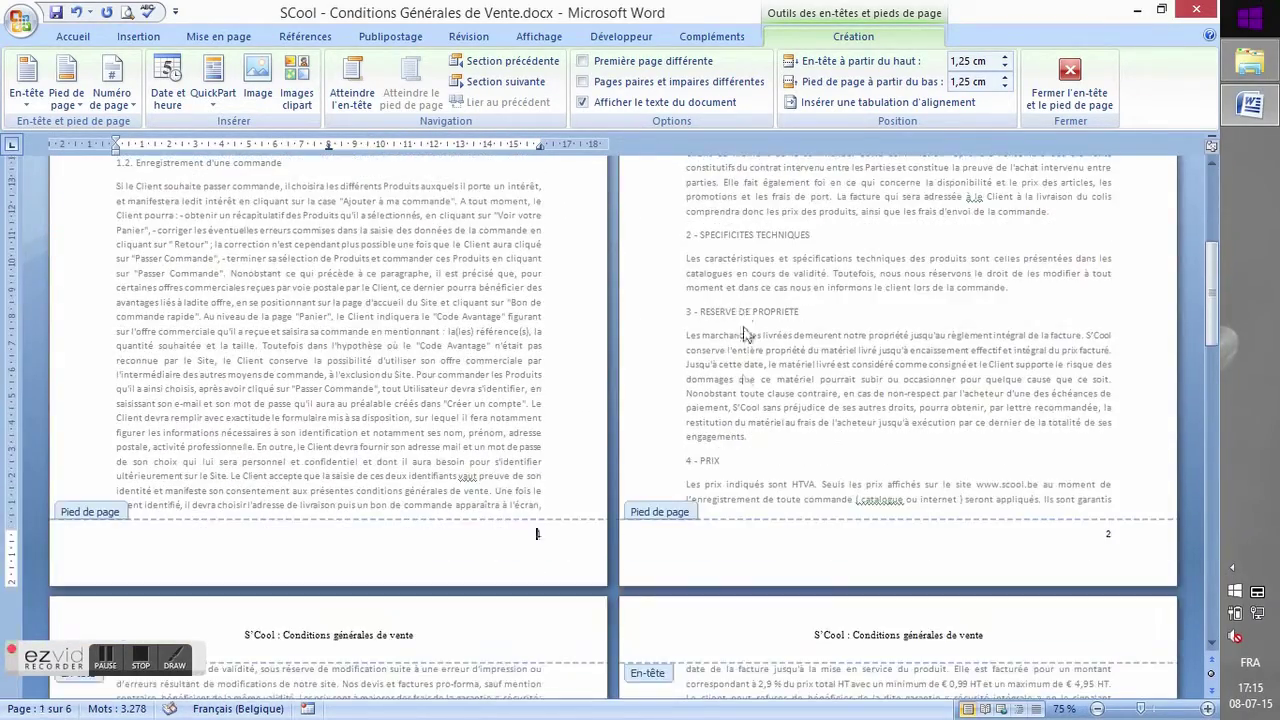
- Centre the page number in the footer
{"action": "double_click", "coordinate": [1107, 535]}
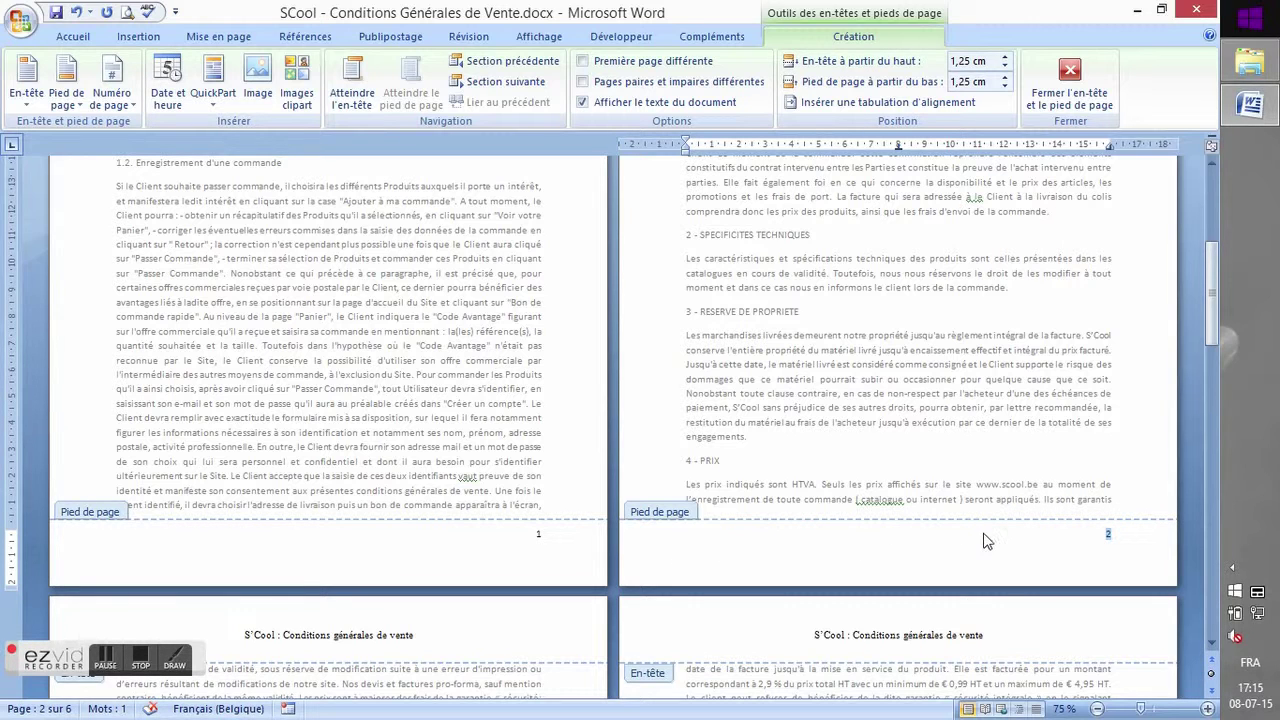
{"action": "left_click", "coordinate": [1100, 534]}
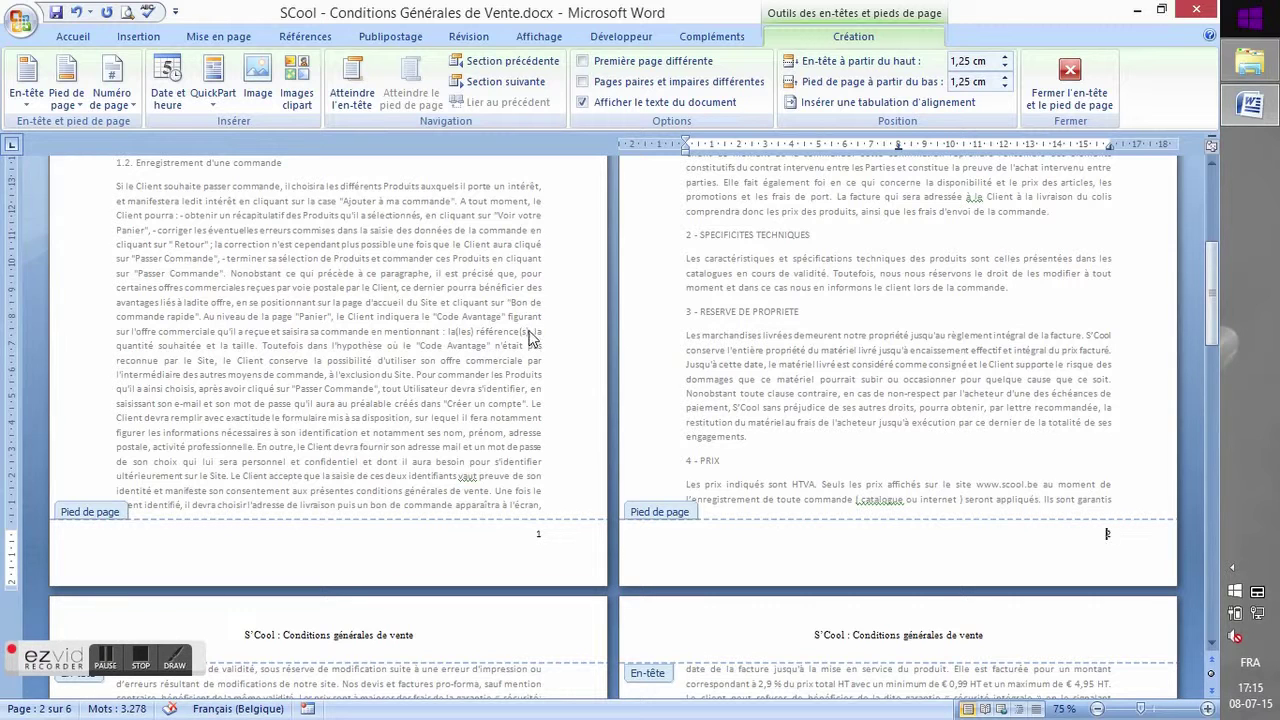
{"action": "left_click", "coordinate": [73, 37]}
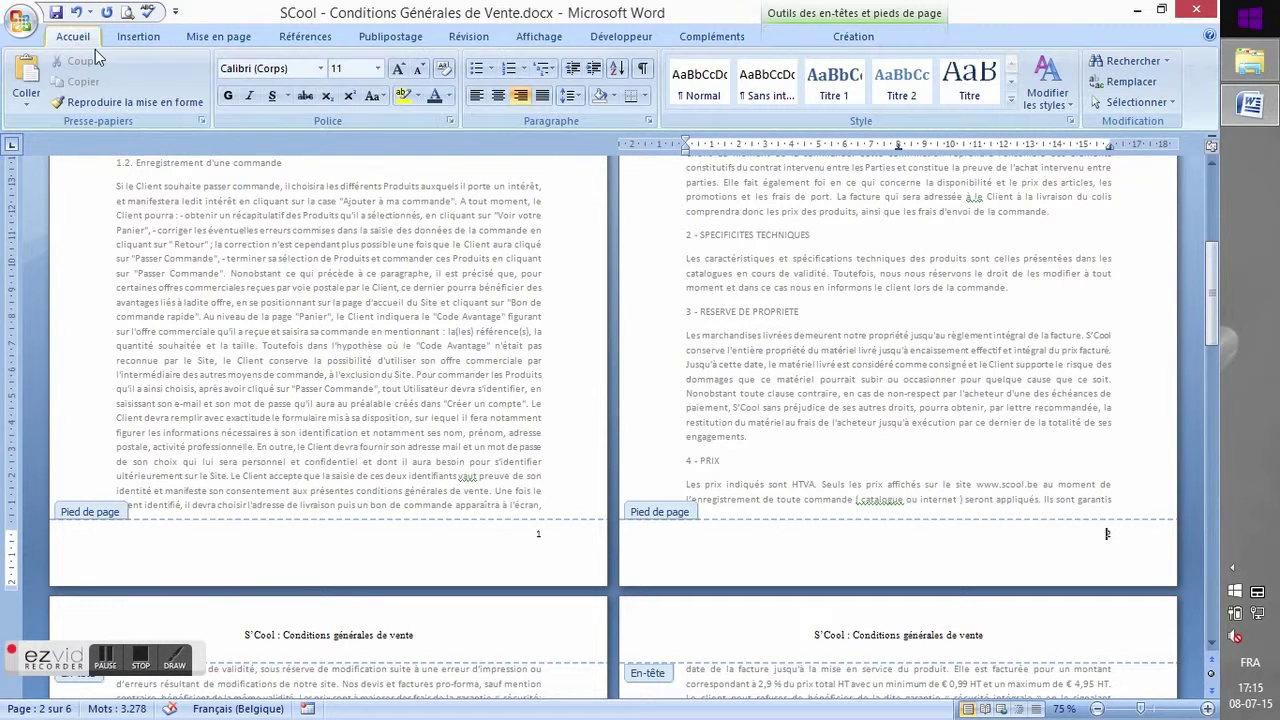
{"action": "left_click", "coordinate": [497, 97]}
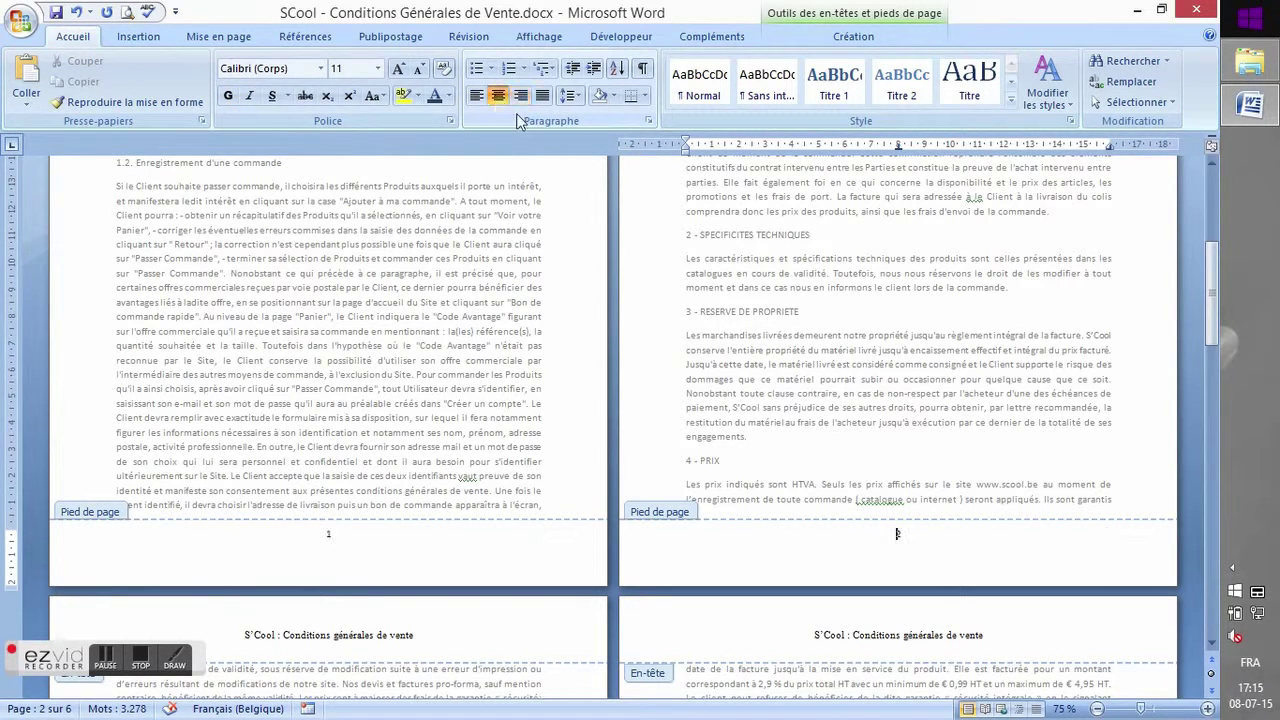
- Place the insertion point in the first page's header and enable different headers and footers for odd and even pages
{"action": "scroll", "coordinate": [850, 305], "scroll_direction": "up", "scroll_amount": 5}
{"action": "scroll", "coordinate": [850, 310], "scroll_direction": "up", "scroll_amount": 3}
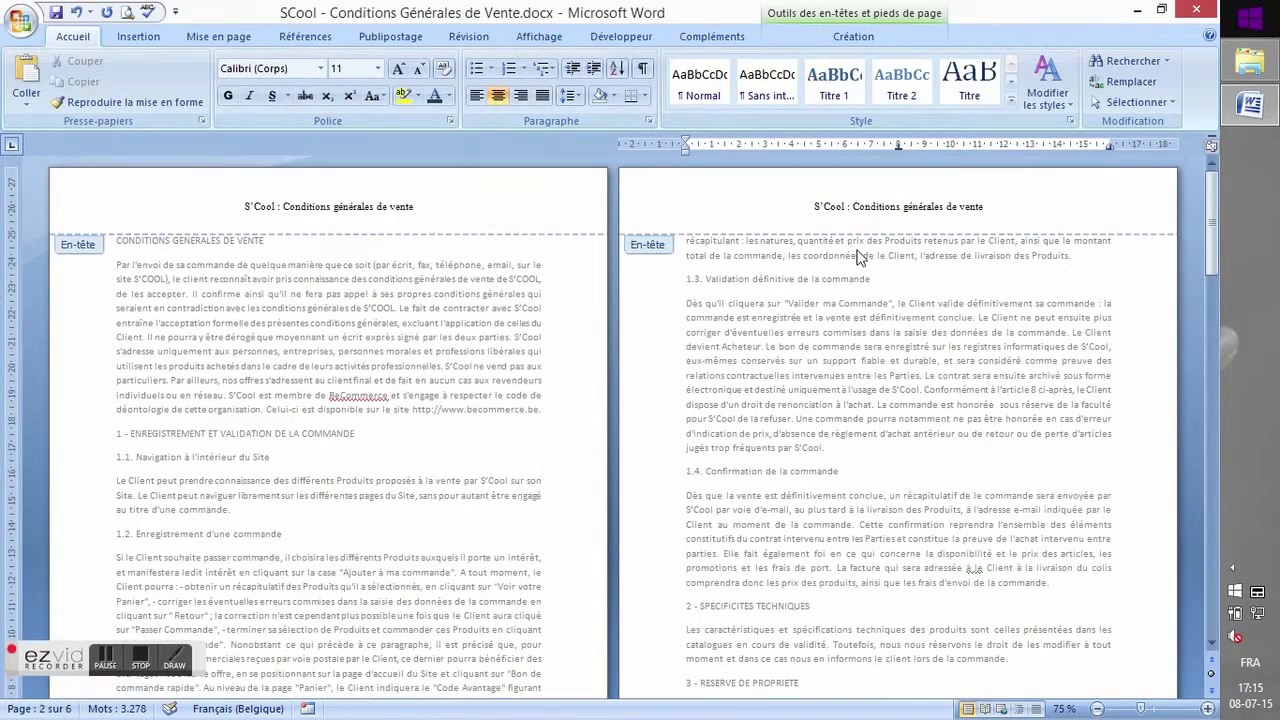
{"action": "left_click", "coordinate": [860, 207]}
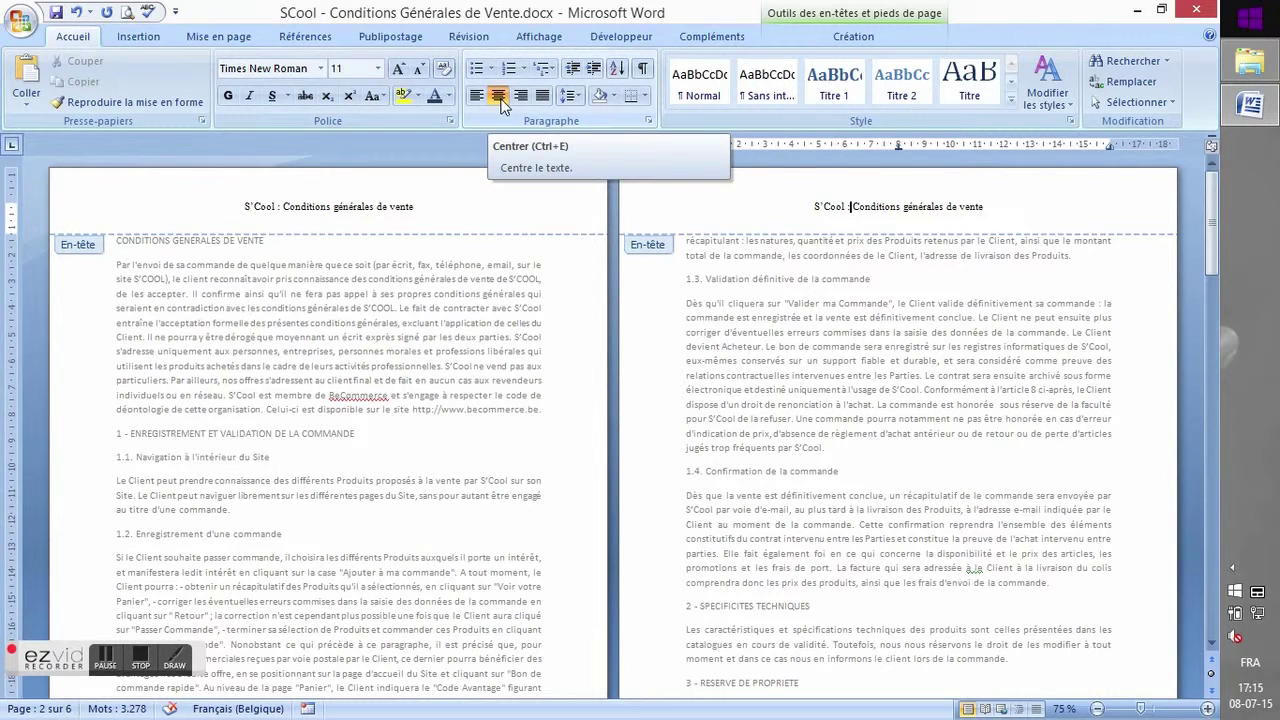
{"action": "left_click", "coordinate": [479, 291]}
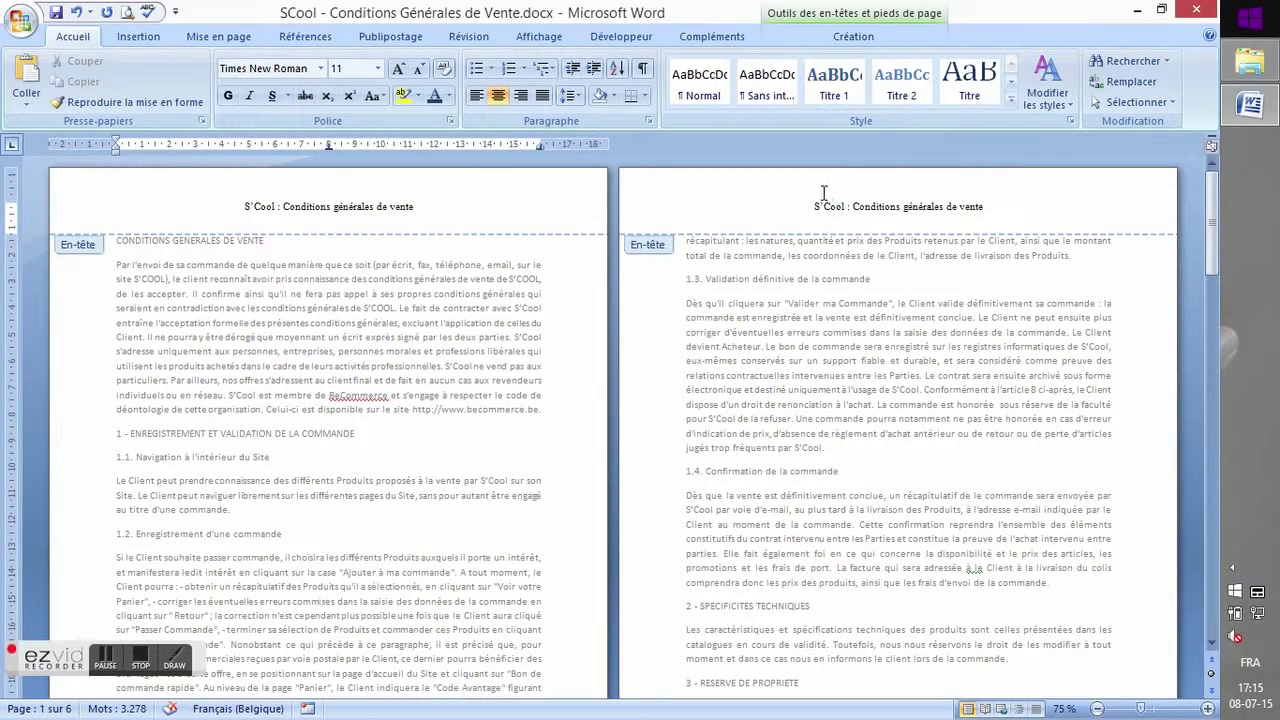
{"action": "left_click_drag", "start_coordinate": [813, 207], "coordinate": [985, 207]}
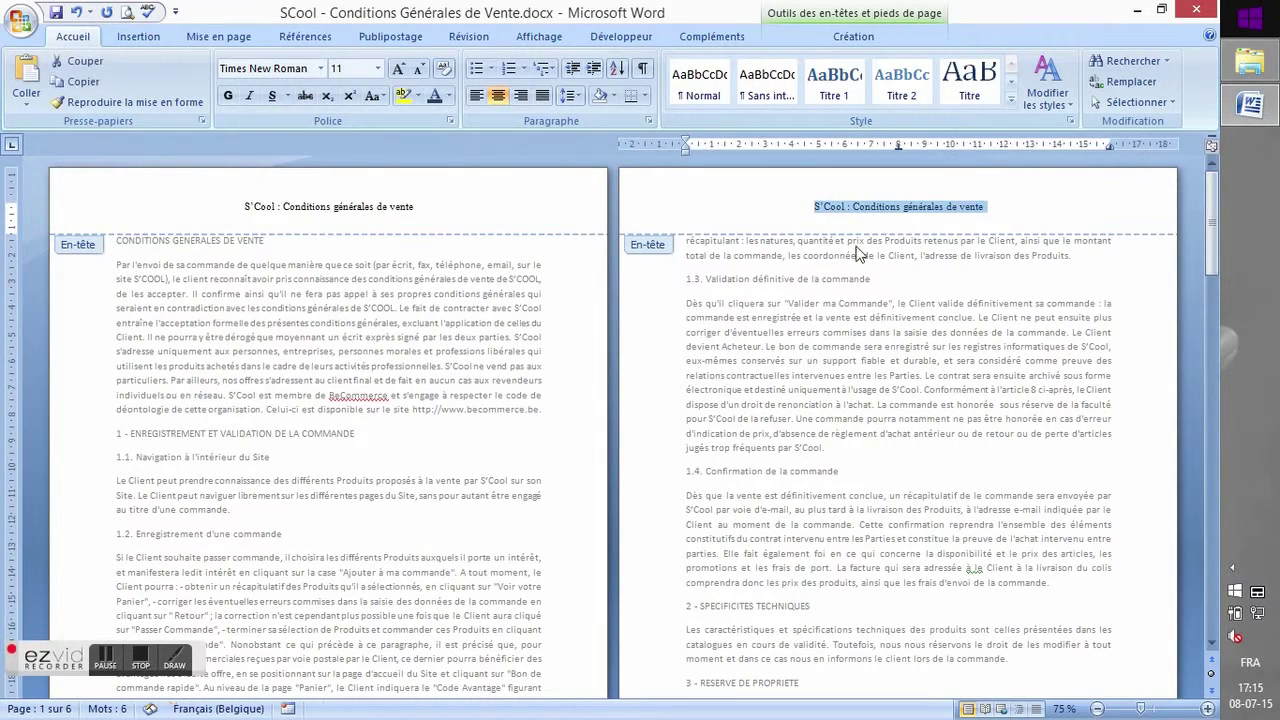
{"action": "left_click", "coordinate": [321, 205]}
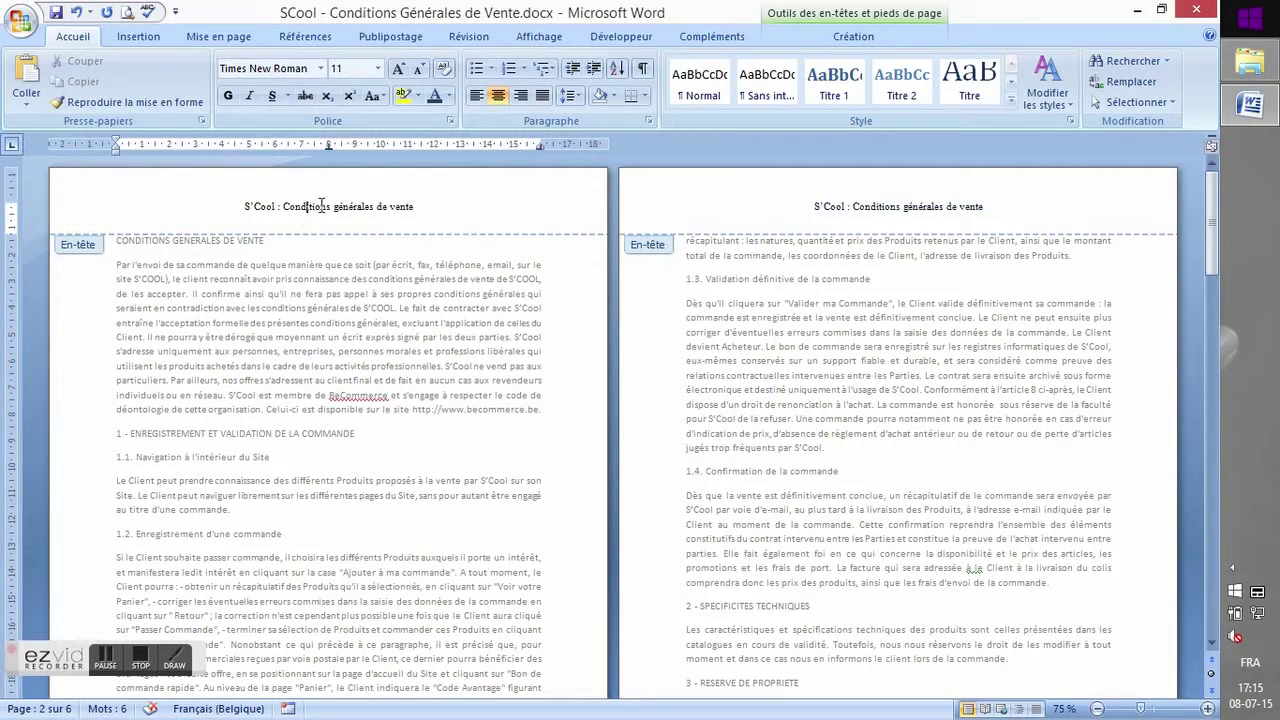
{"action": "left_click", "coordinate": [810, 18]}
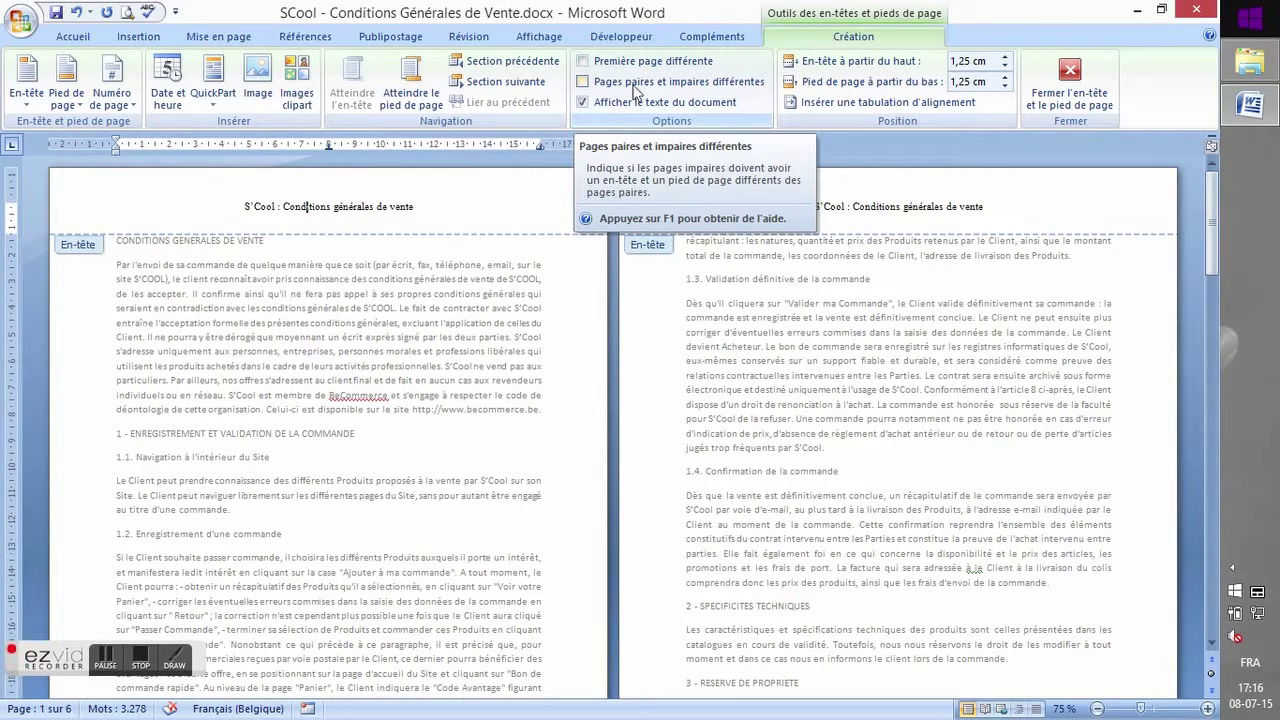
{"action": "left_click", "coordinate": [600, 87]}
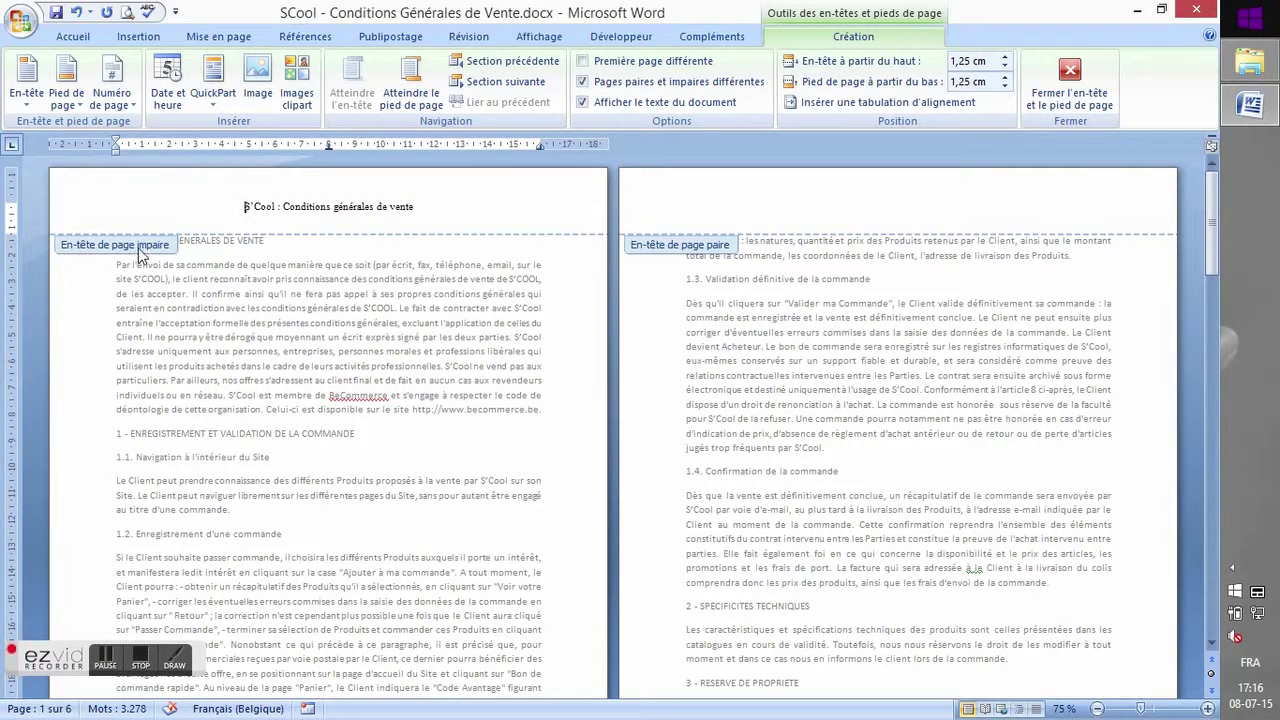
- Right-align the header text of the odd pages
{"action": "scroll", "coordinate": [259, 314], "scroll_direction": "down", "scroll_amount": 3}
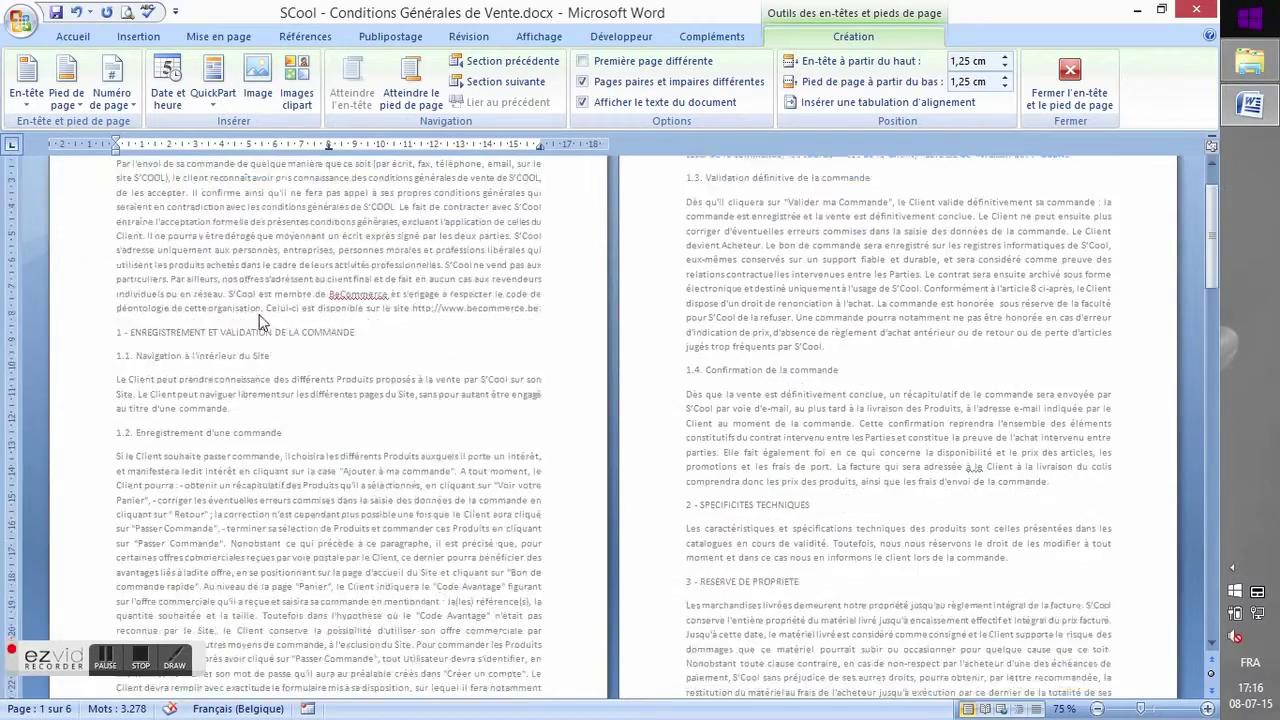
{"action": "scroll", "coordinate": [262, 320], "scroll_direction": "down", "scroll_amount": 3}
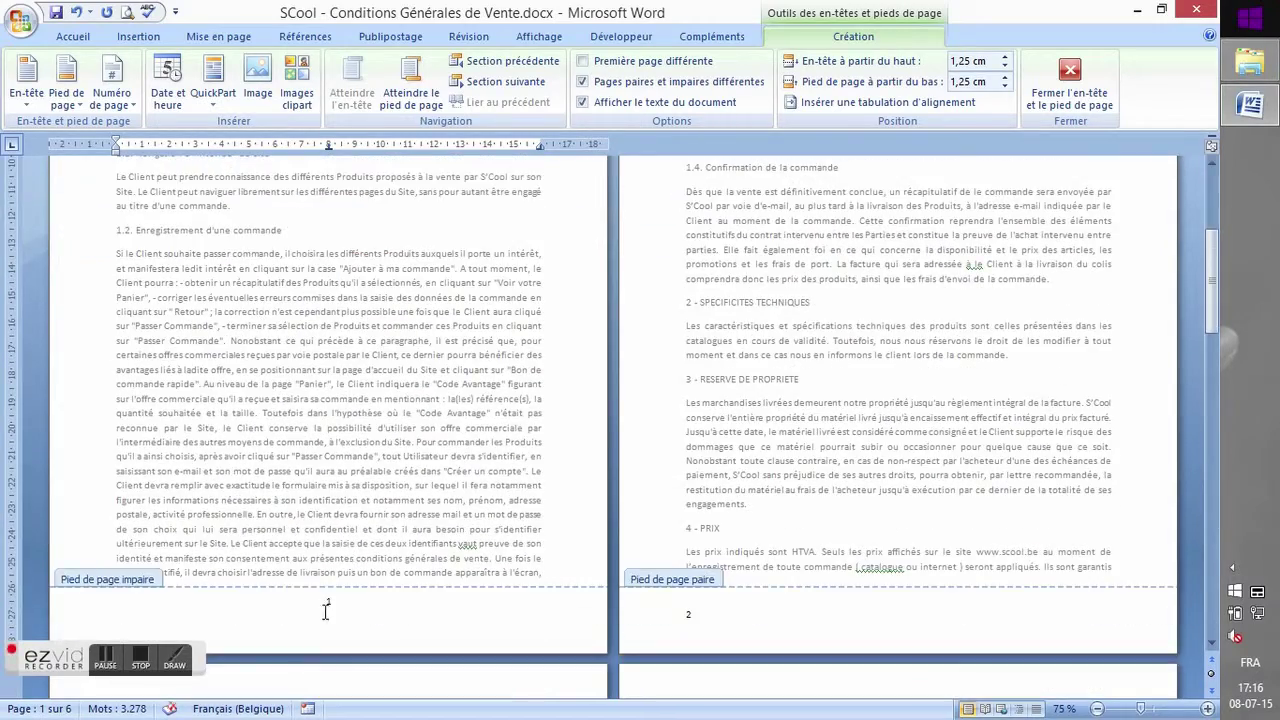
{"action": "scroll", "coordinate": [373, 467], "scroll_direction": "up", "scroll_amount": 6}
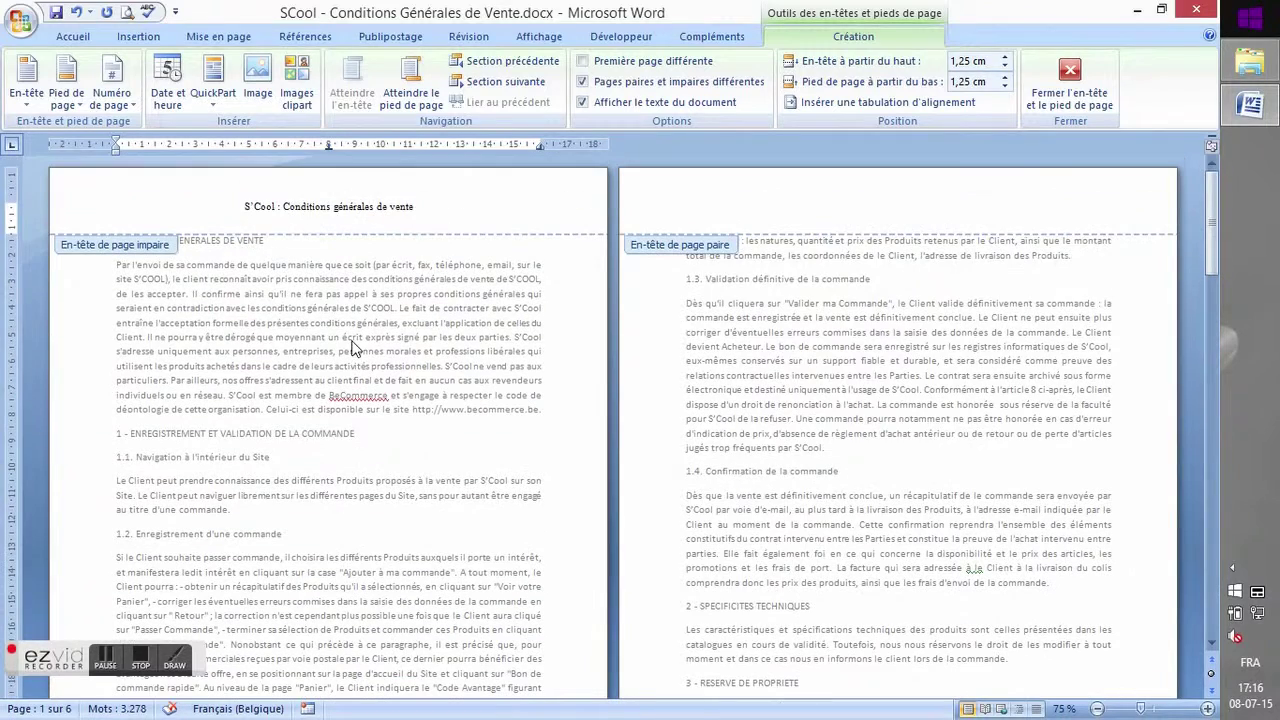
{"action": "left_click", "coordinate": [76, 37]}
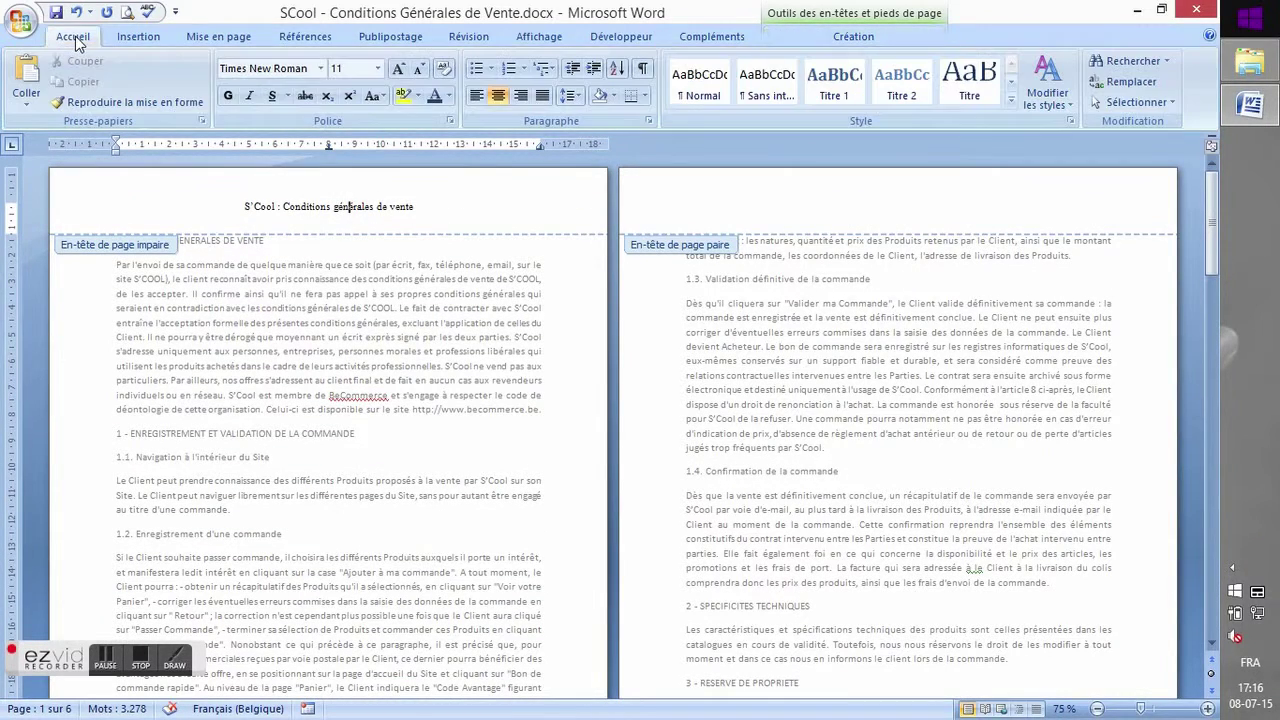
{"action": "left_click", "coordinate": [520, 95]}
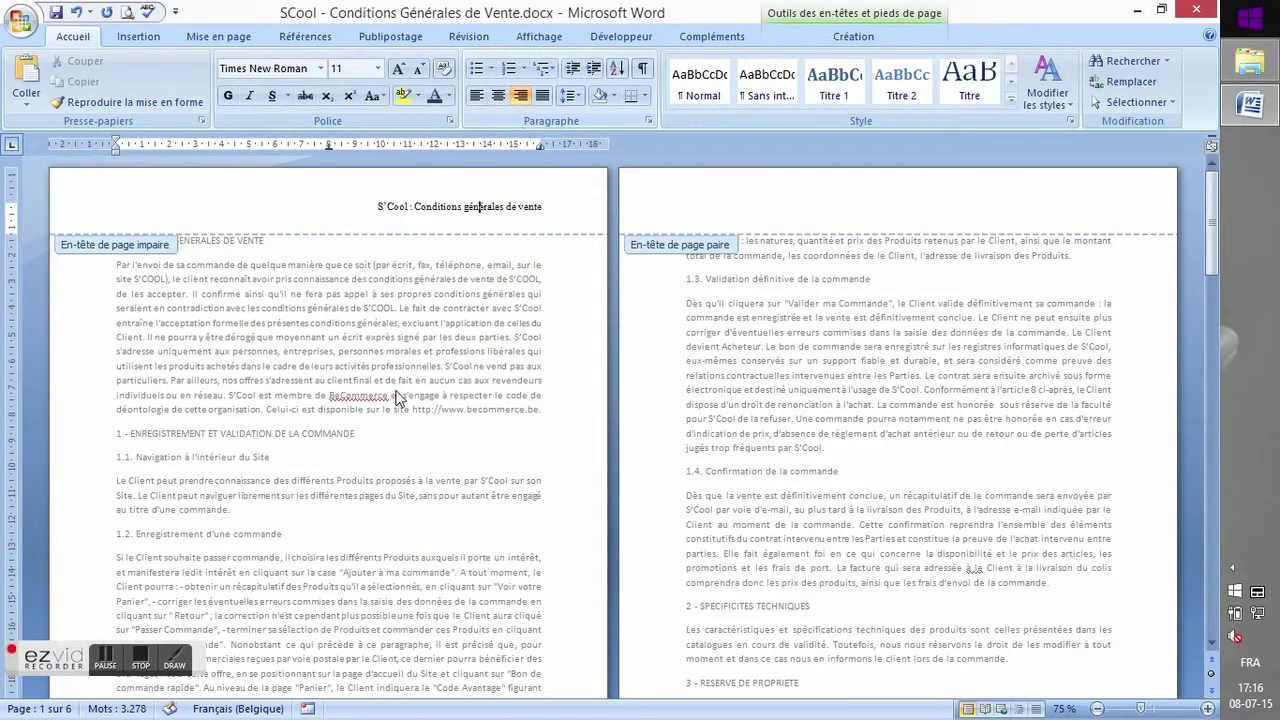
- Right-align the page number in the odd-page footer
{"action": "scroll", "coordinate": [398, 398], "scroll_direction": "down", "scroll_amount": 7}
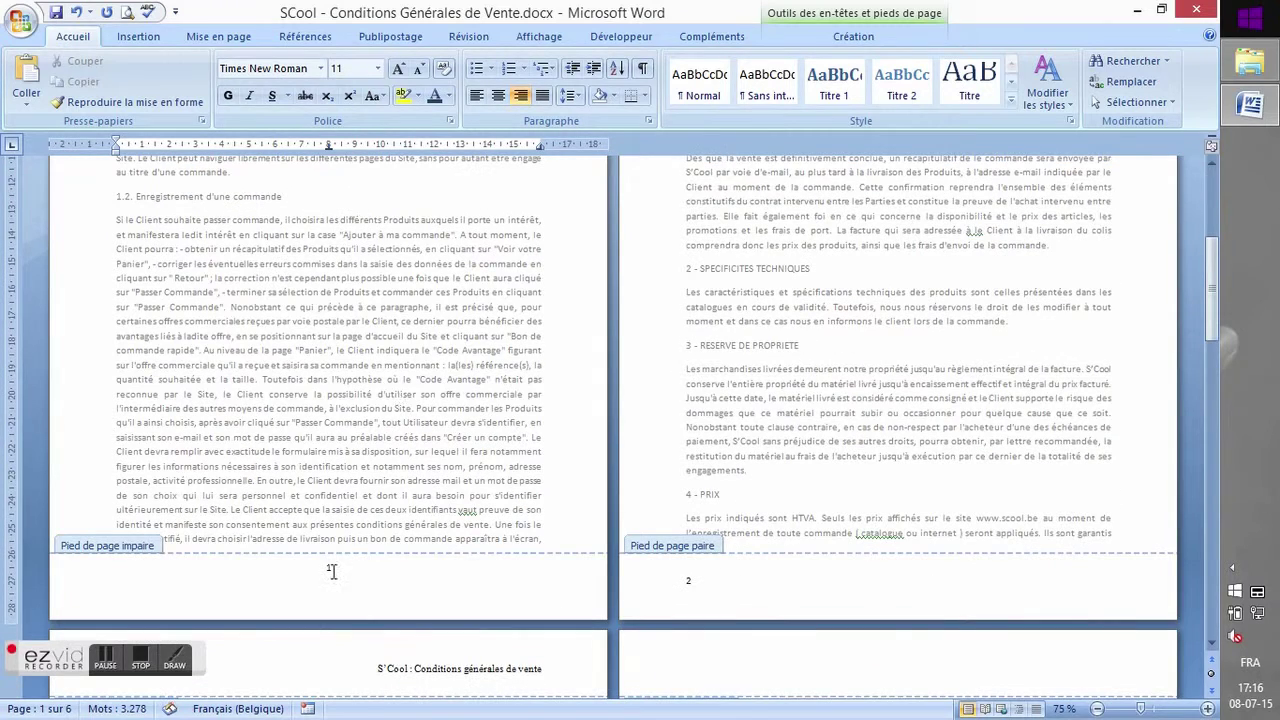
{"action": "left_click", "coordinate": [331, 572]}
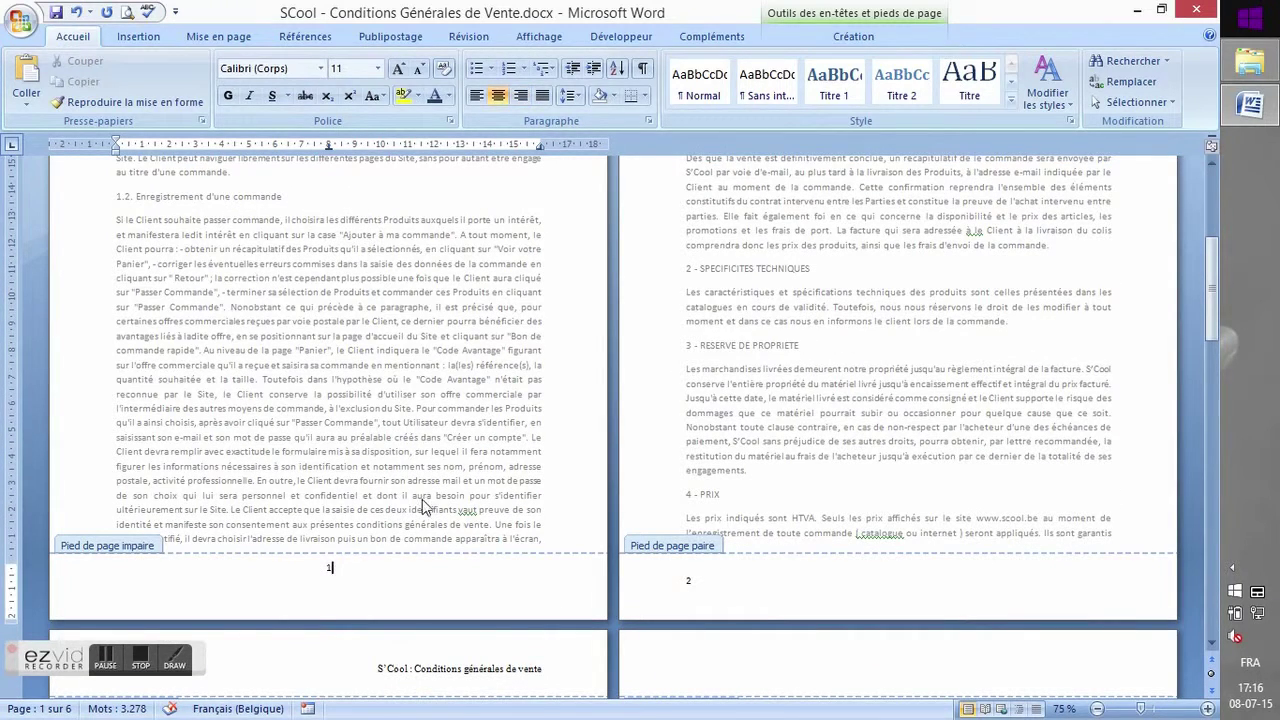
{"action": "left_click", "coordinate": [526, 95]}
- Show the formatting marks and delete the empty paragraph below the page number in the odd-page footer
{"action": "left_click", "coordinate": [697, 583]}
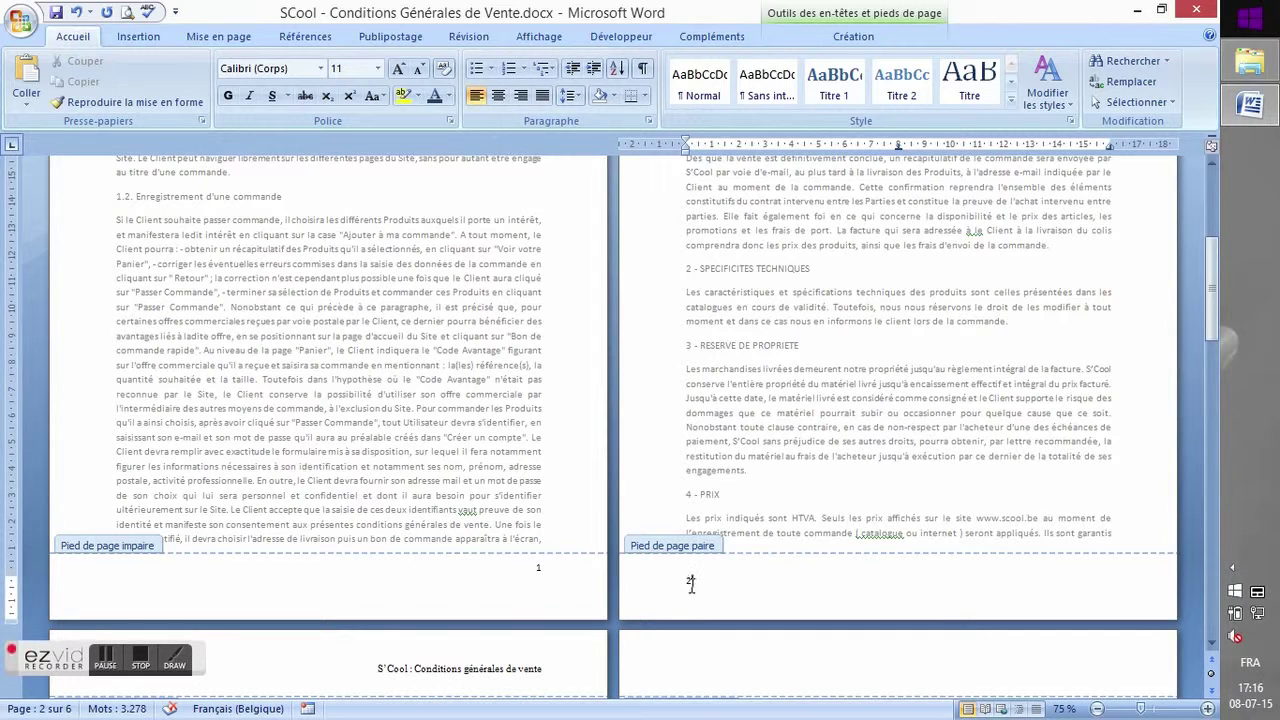
{"action": "left_click", "coordinate": [645, 78]}
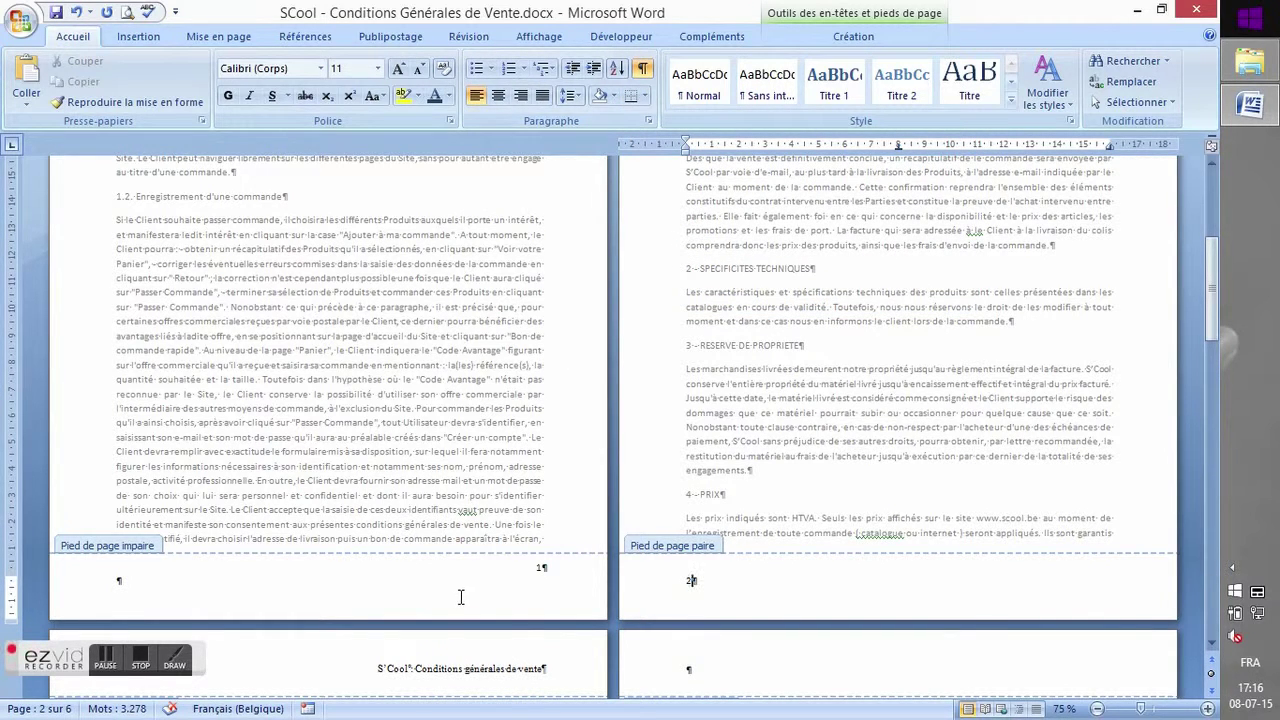
{"action": "left_click", "coordinate": [383, 585]}
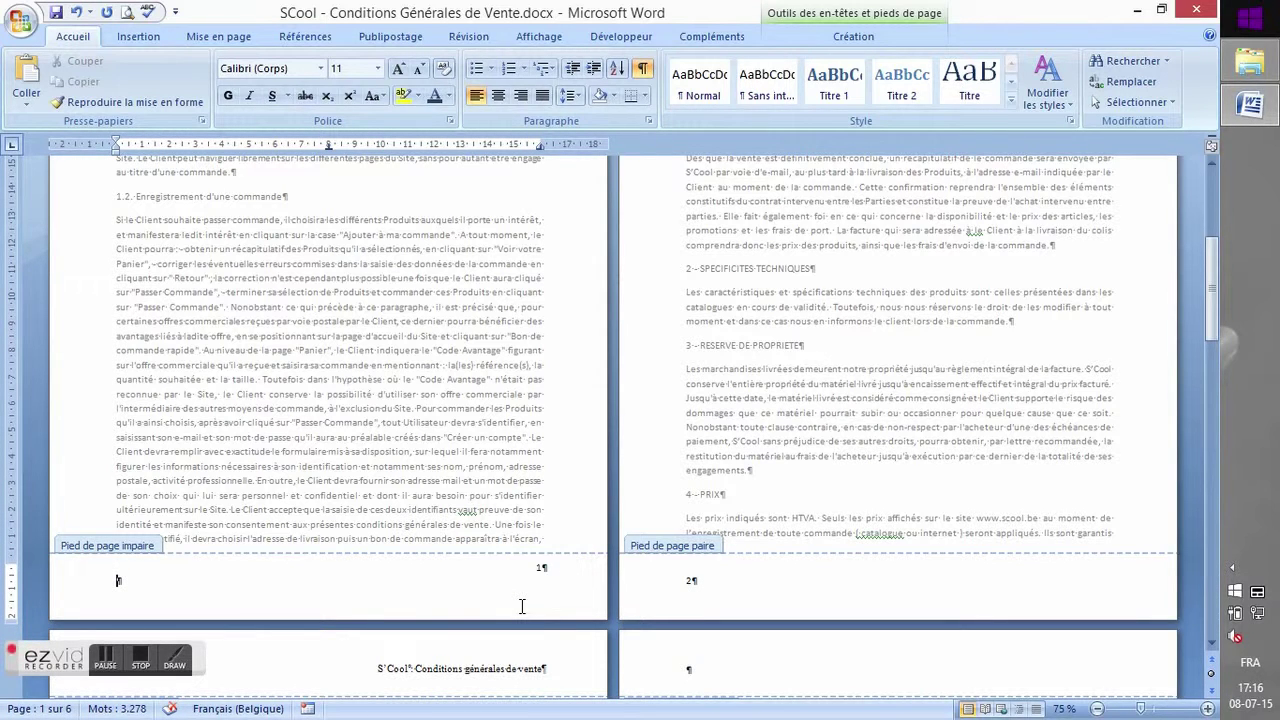
{"action": "key", "text": "ctrl+shift+d"}
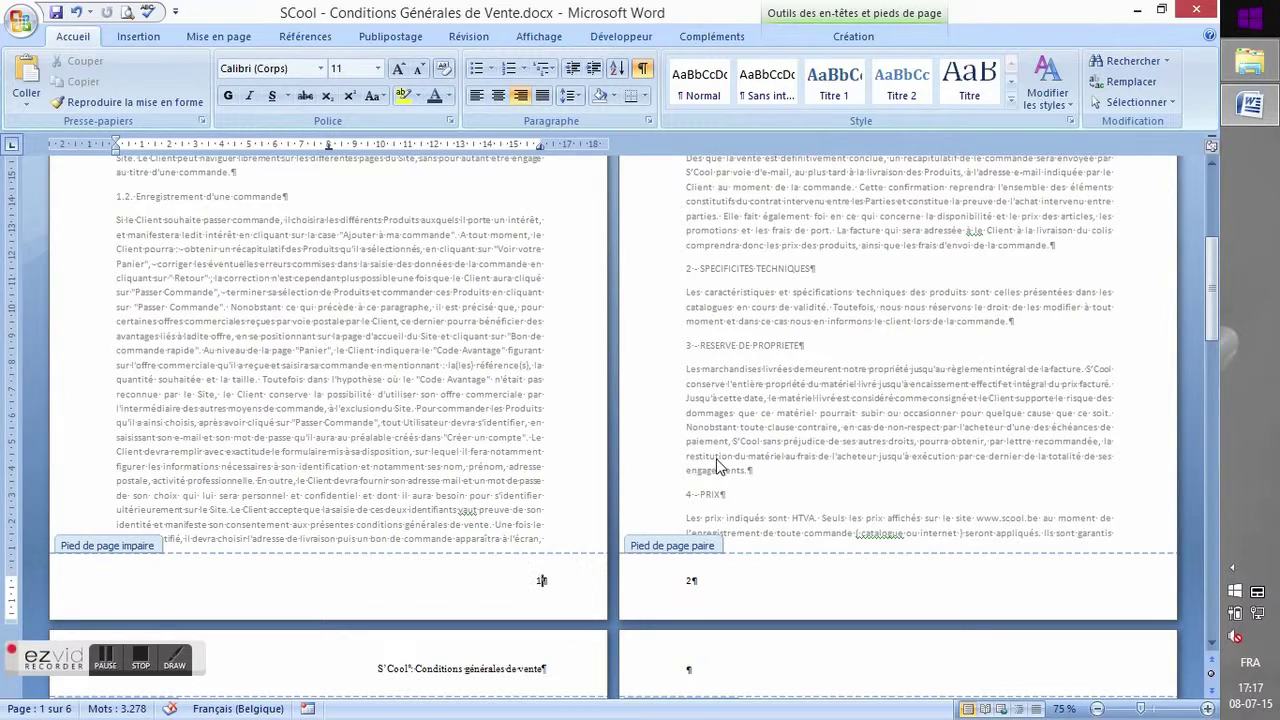
- Check the headers and page number positions on the odd and even pages throughout the document
{"action": "scroll", "coordinate": [718, 466], "scroll_direction": "down", "scroll_amount": 10}
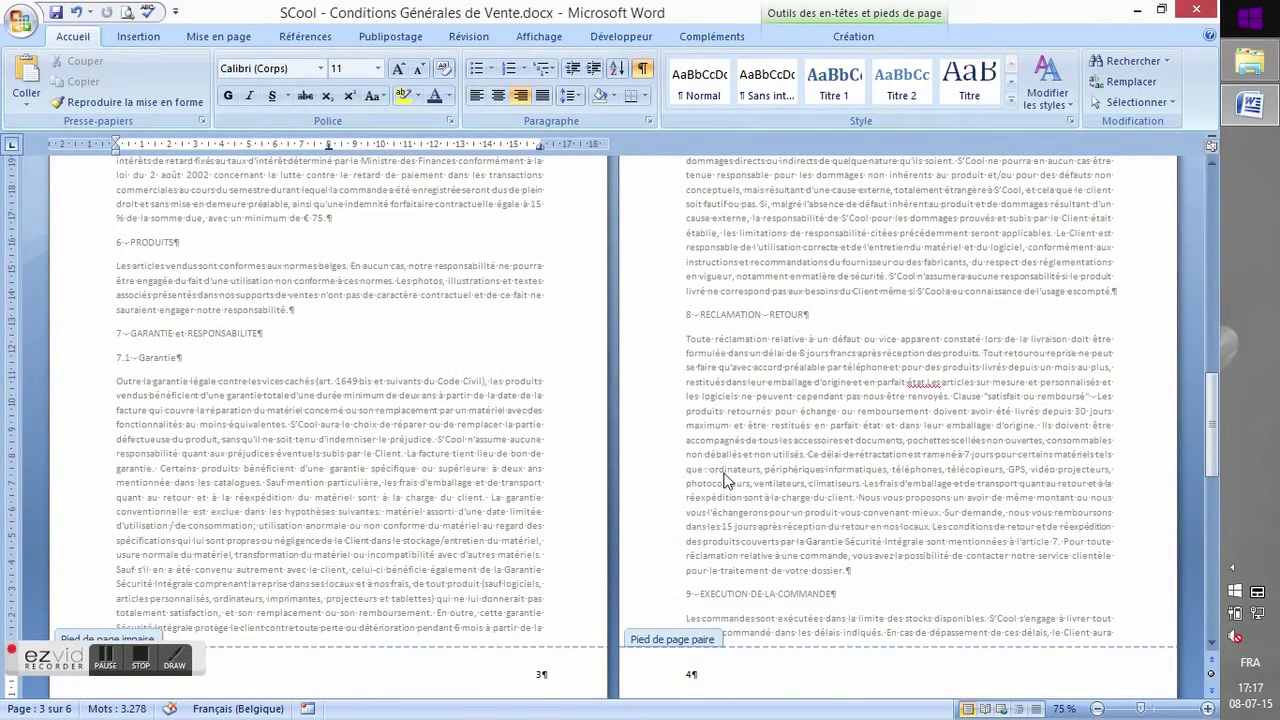
{"action": "scroll", "coordinate": [722, 475], "scroll_direction": "up", "scroll_amount": 2}
{"action": "scroll", "coordinate": [730, 488], "scroll_direction": "down", "scroll_amount": 2}
{"action": "scroll", "coordinate": [735, 493], "scroll_direction": "down", "scroll_amount": 2}
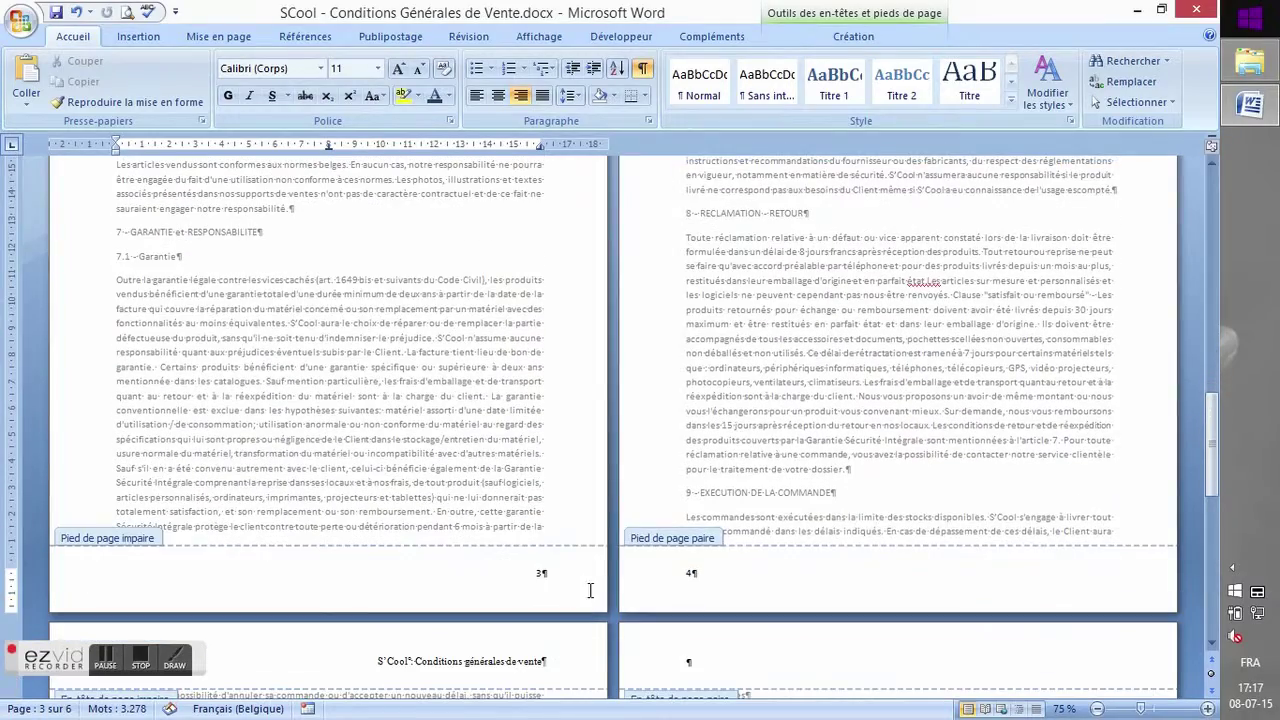
{"action": "scroll", "coordinate": [752, 557], "scroll_direction": "up", "scroll_amount": 4}
{"action": "scroll", "coordinate": [760, 557], "scroll_direction": "up", "scroll_amount": 5}
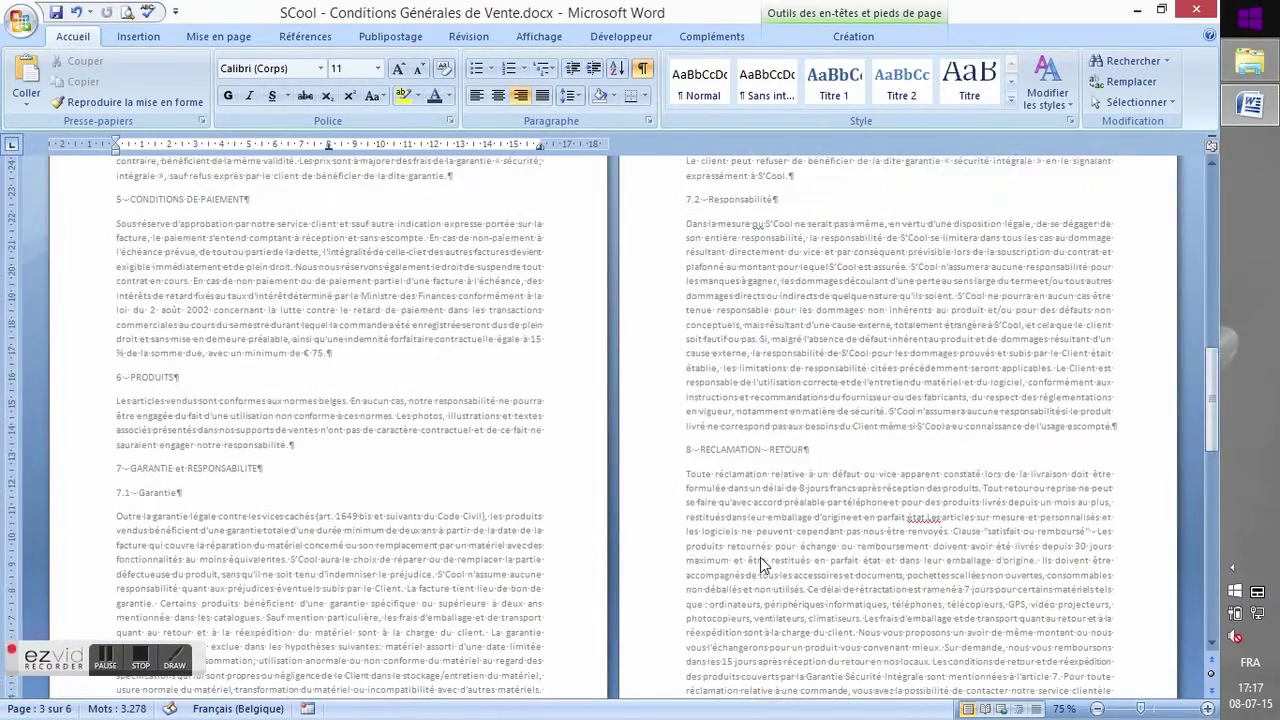
{"action": "scroll", "coordinate": [531, 405], "scroll_direction": "up", "scroll_amount": 18}
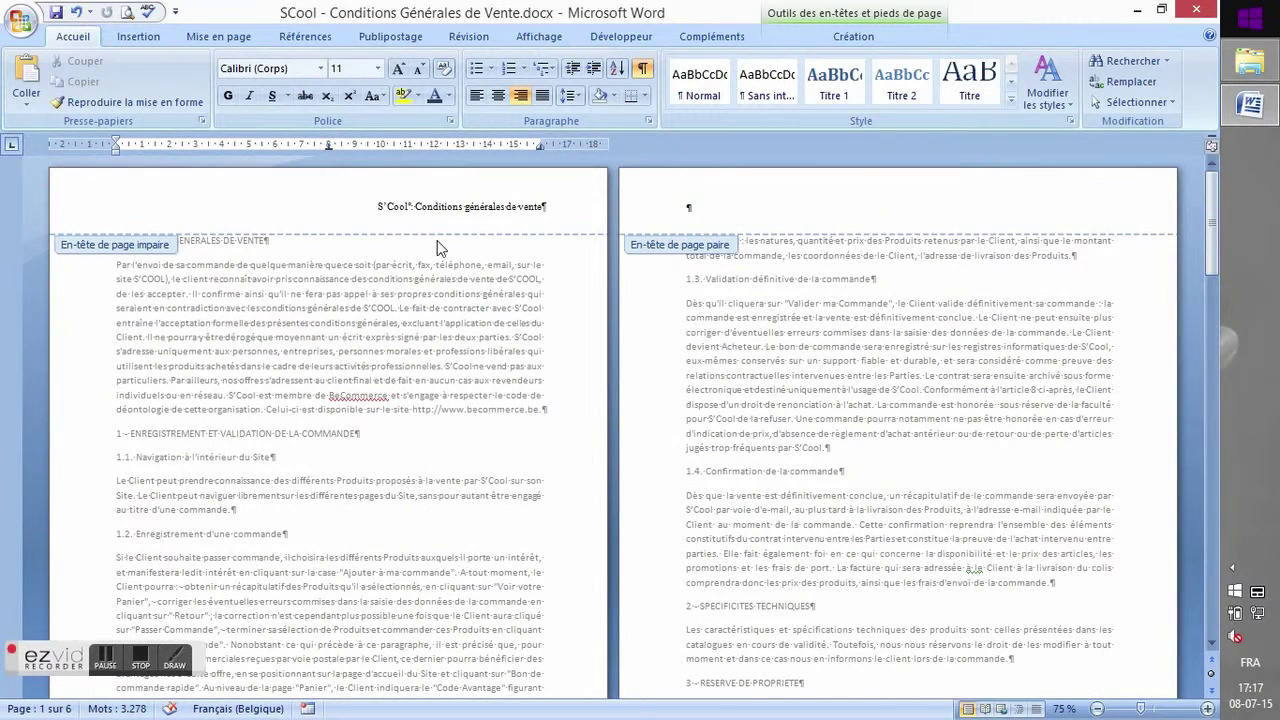
- Copy the odd-page header text "S'Cool : Conditions générales de vente" into the even-page header
{"action": "left_click_drag", "start_coordinate": [377, 206], "coordinate": [543, 212]}
{"action": "key", "text": "ctrl+c"}
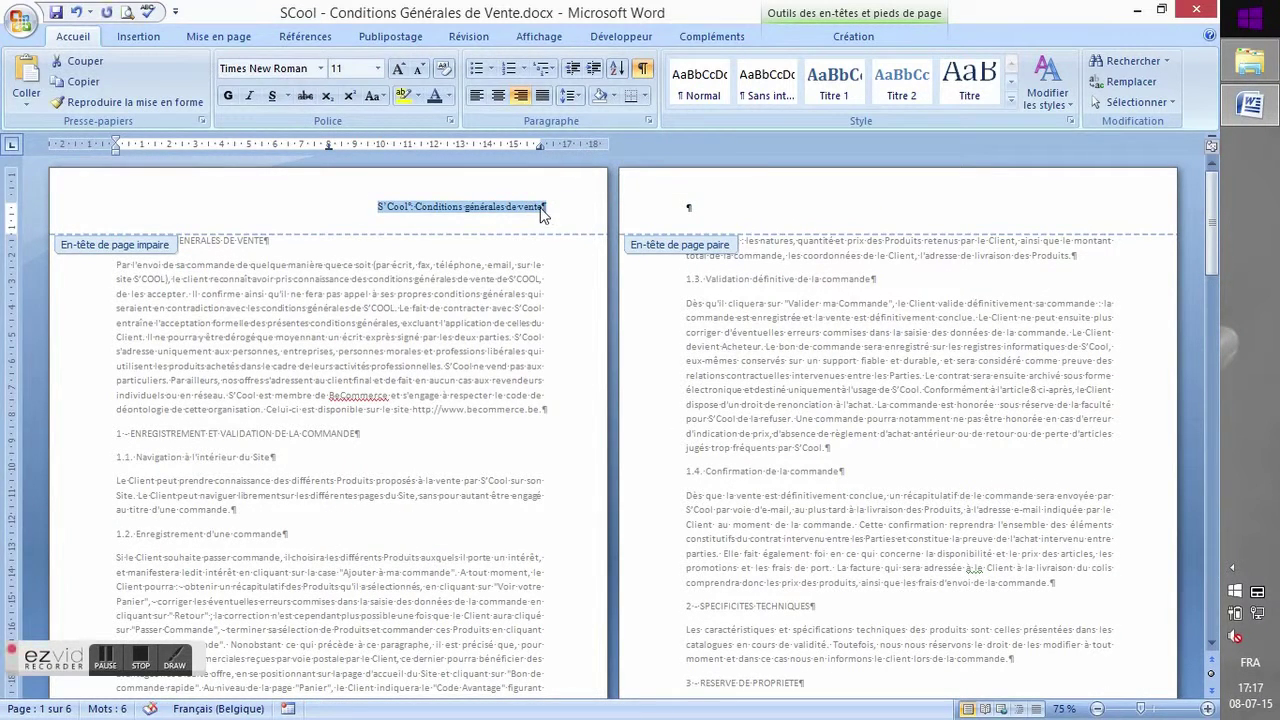
{"action": "left_click", "coordinate": [776, 205]}
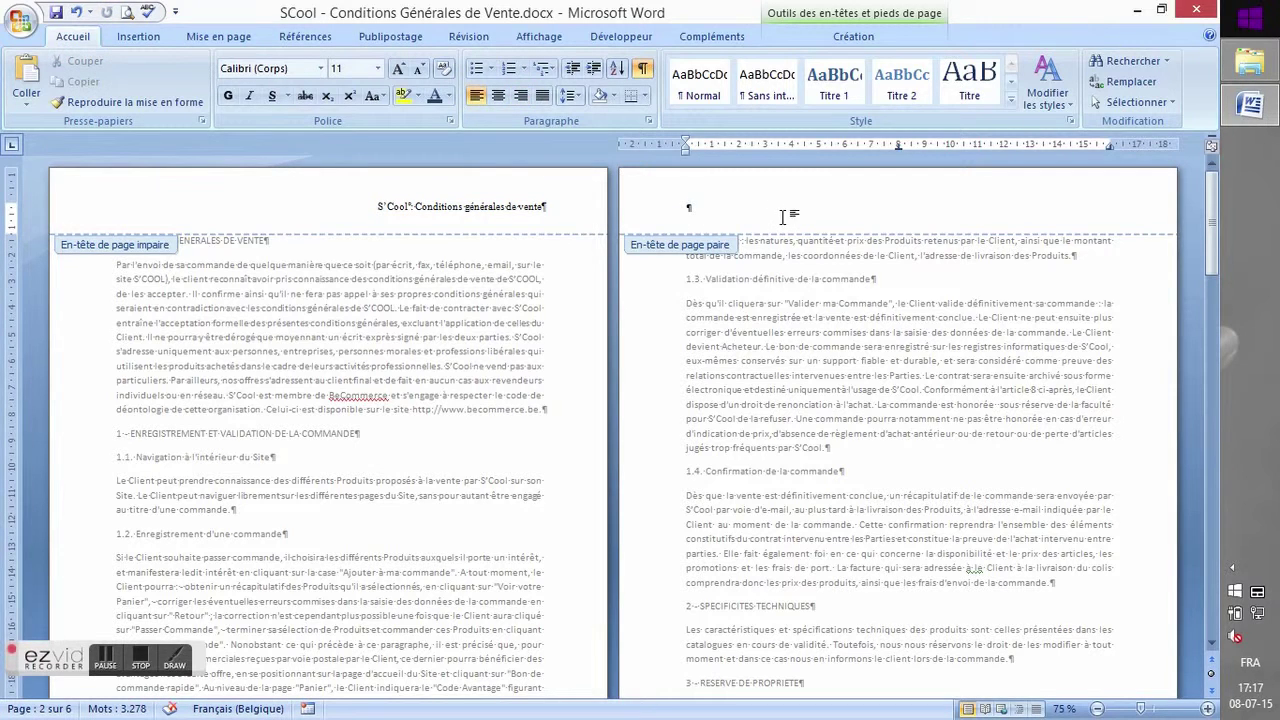
{"action": "key", "text": "ctrl+v"}
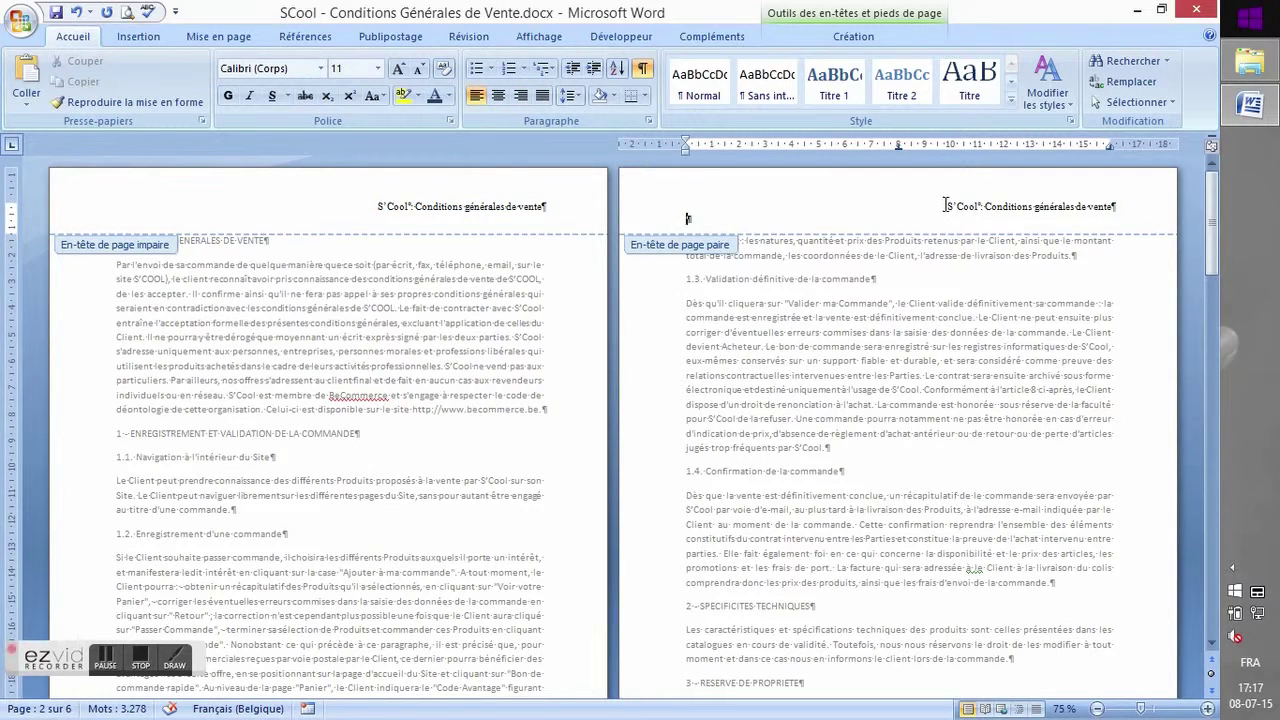
- Left-align the header text of the even pages and return to the document body
{"action": "left_click", "coordinate": [946, 205]}
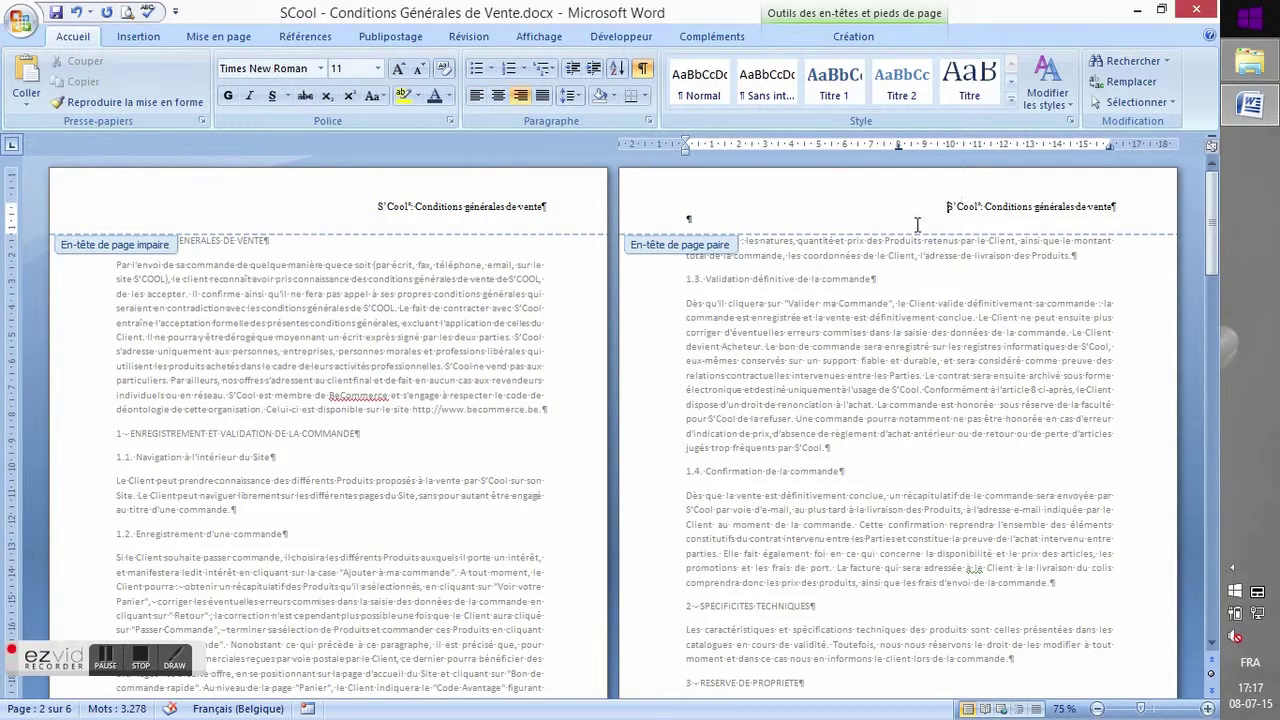
{"action": "left_click", "coordinate": [474, 96]}
{"action": "scroll", "coordinate": [750, 230], "scroll_direction": "down", "scroll_amount": 2}
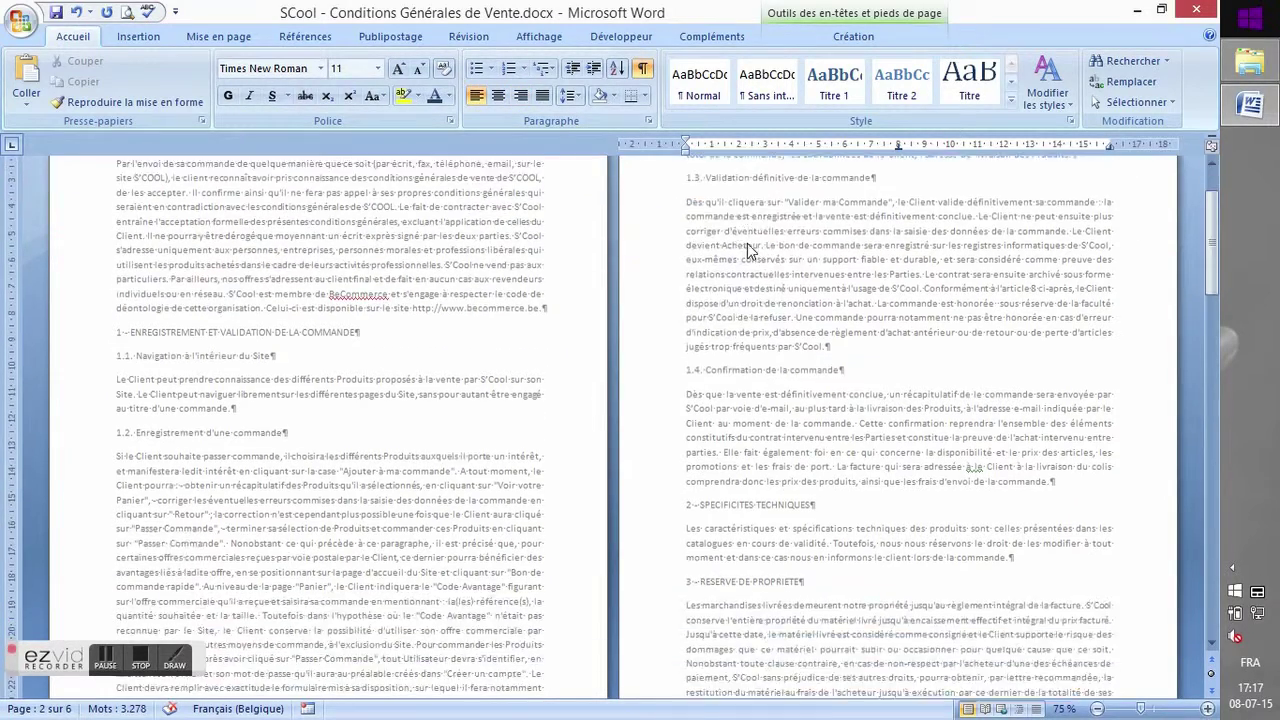
{"action": "scroll", "coordinate": [750, 248], "scroll_direction": "down", "scroll_amount": 4}
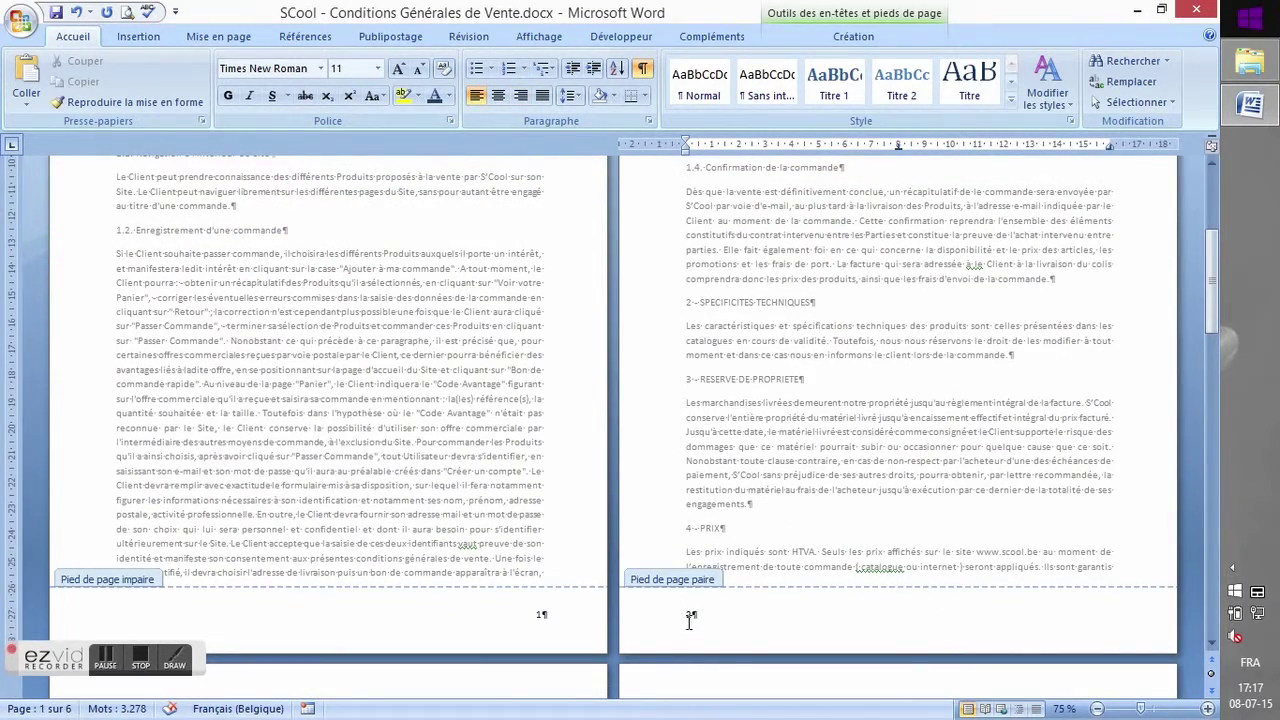
{"action": "scroll", "coordinate": [697, 513], "scroll_direction": "up", "scroll_amount": 6}
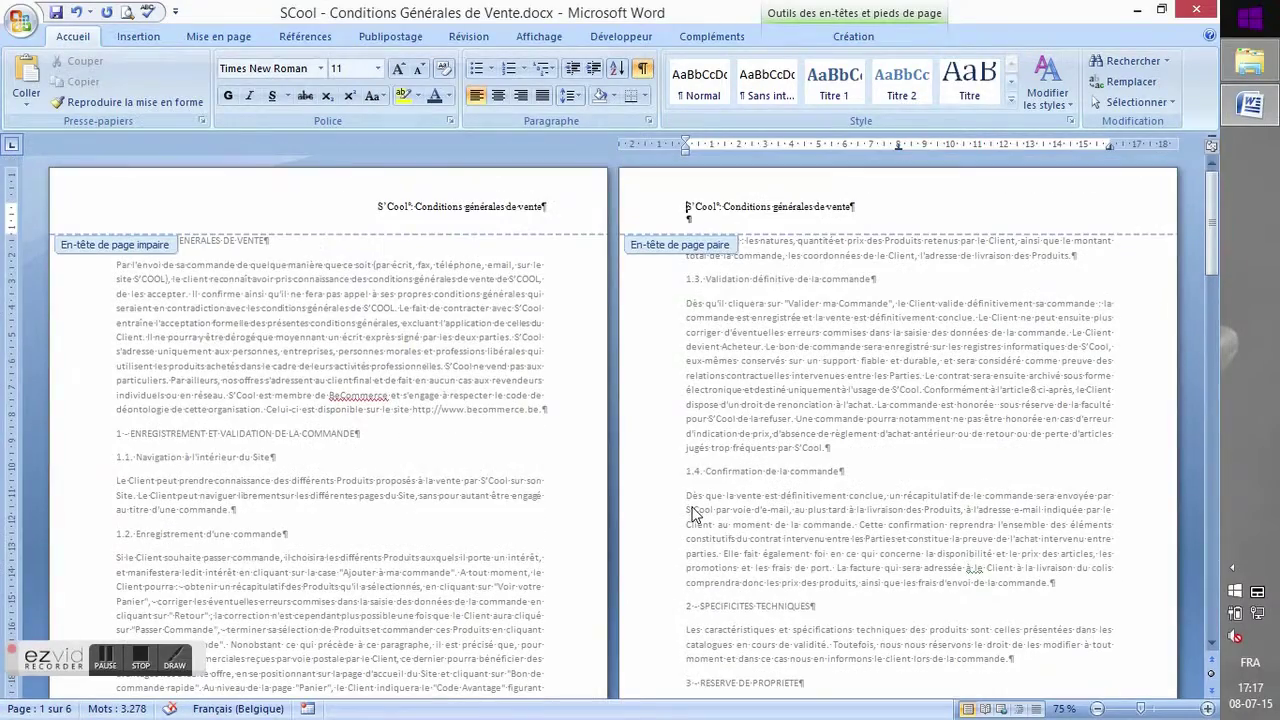
{"action": "scroll", "coordinate": [790, 322], "scroll_direction": "down", "scroll_amount": 4}
{"action": "double_click", "coordinate": [790, 322]}
- Insert an empty paragraph below the title CONDITIONS GENERALES DE VENTE and hide the formatting marks
{"action": "scroll", "coordinate": [856, 395], "scroll_direction": "up", "scroll_amount": 4}
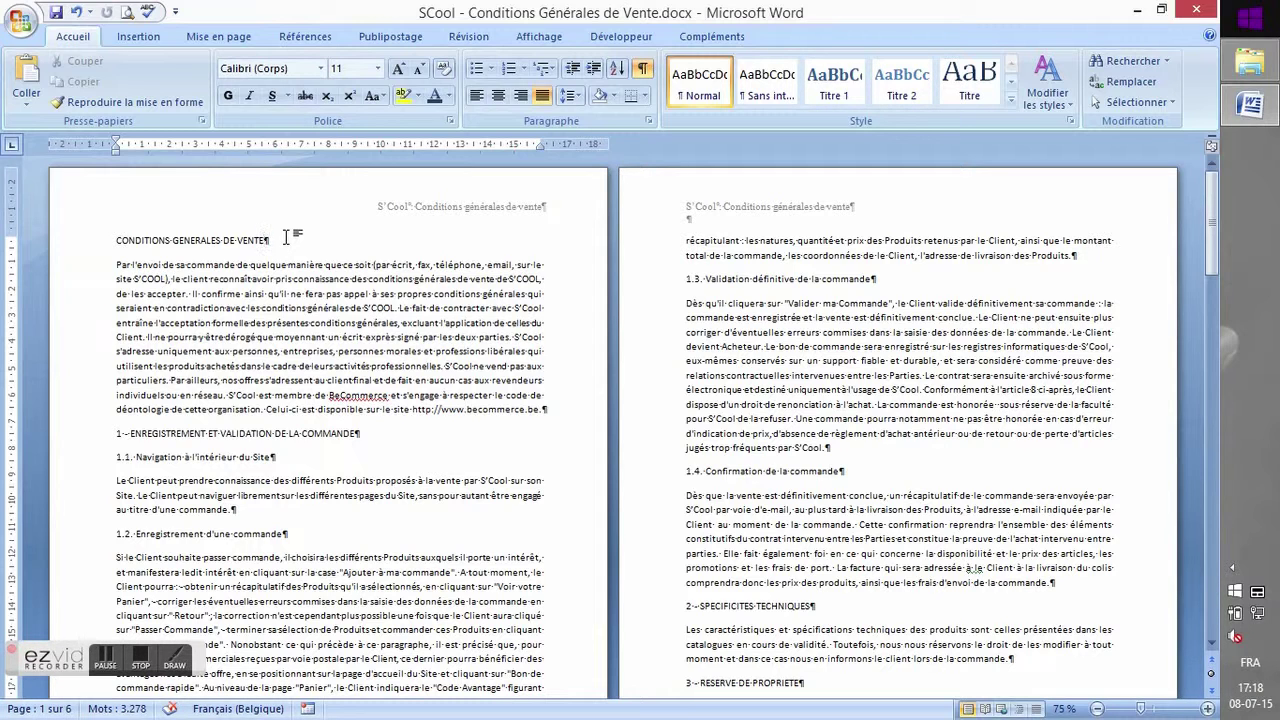
{"action": "key", "text": "Return"}
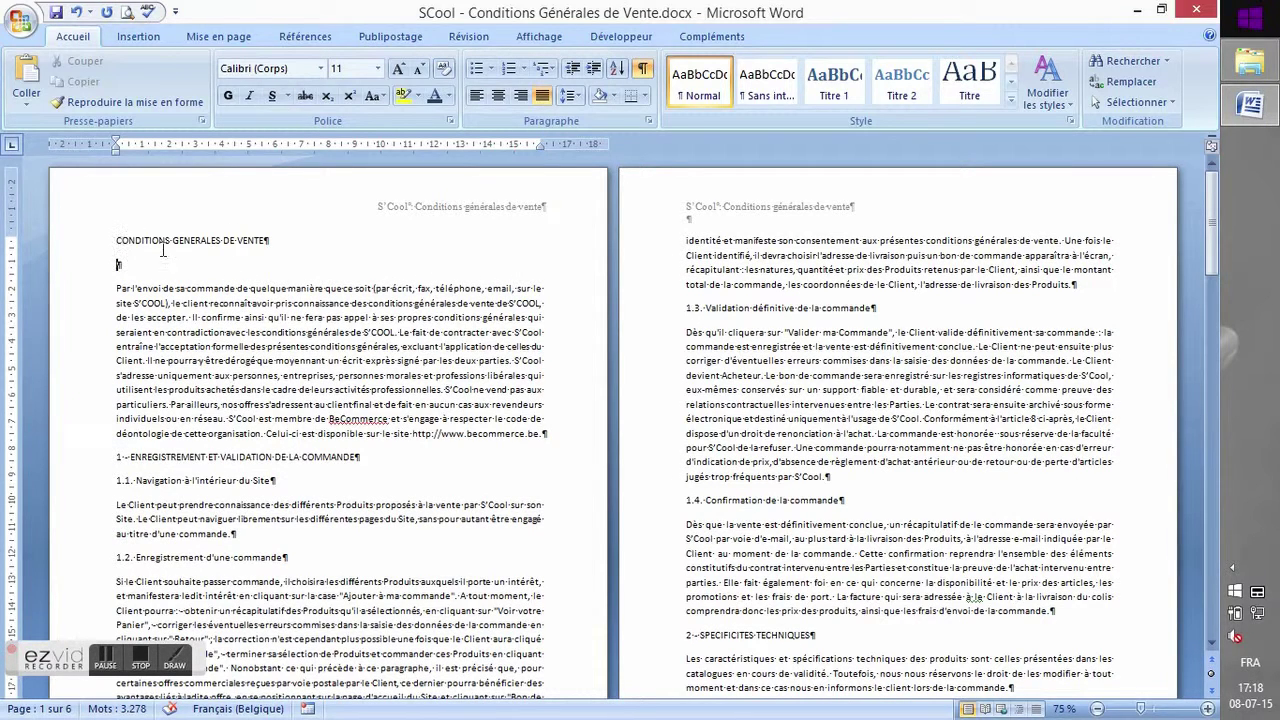
{"action": "left_click", "coordinate": [644, 69]}
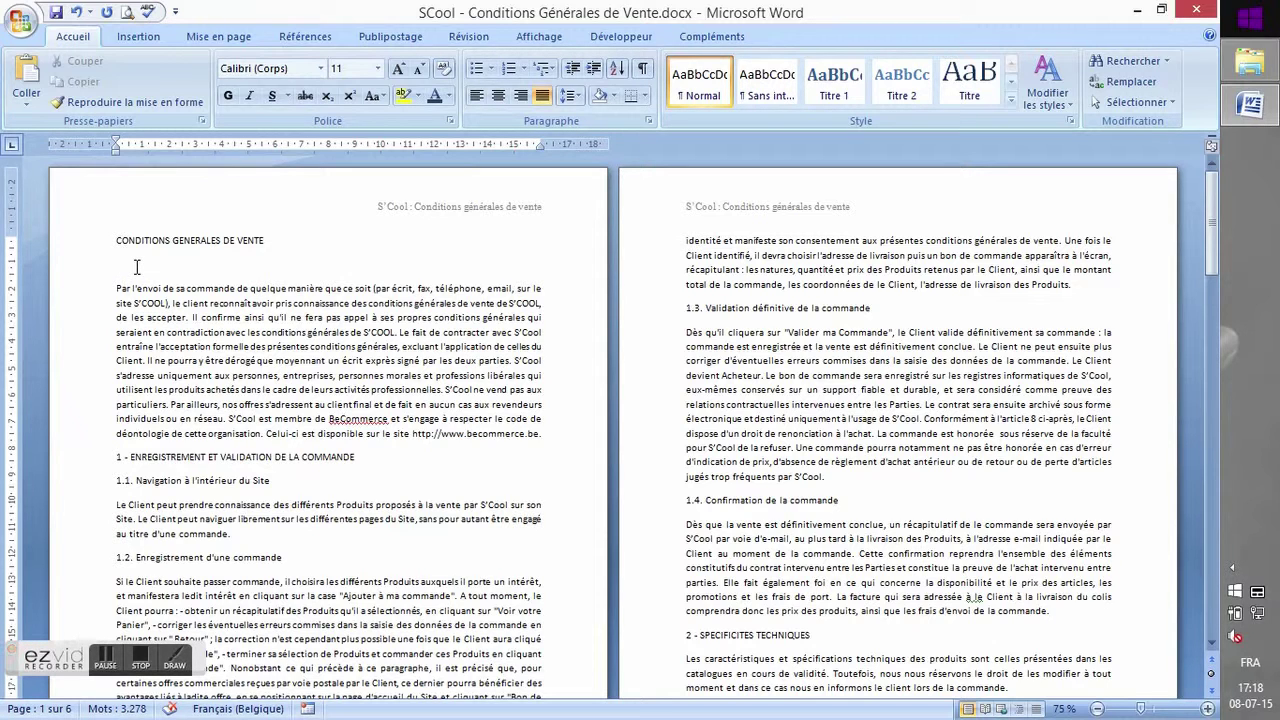
- Insert the predefined table of contents "Table automatique 2" in the empty paragraph below the title
{"action": "left_click", "coordinate": [299, 36]}
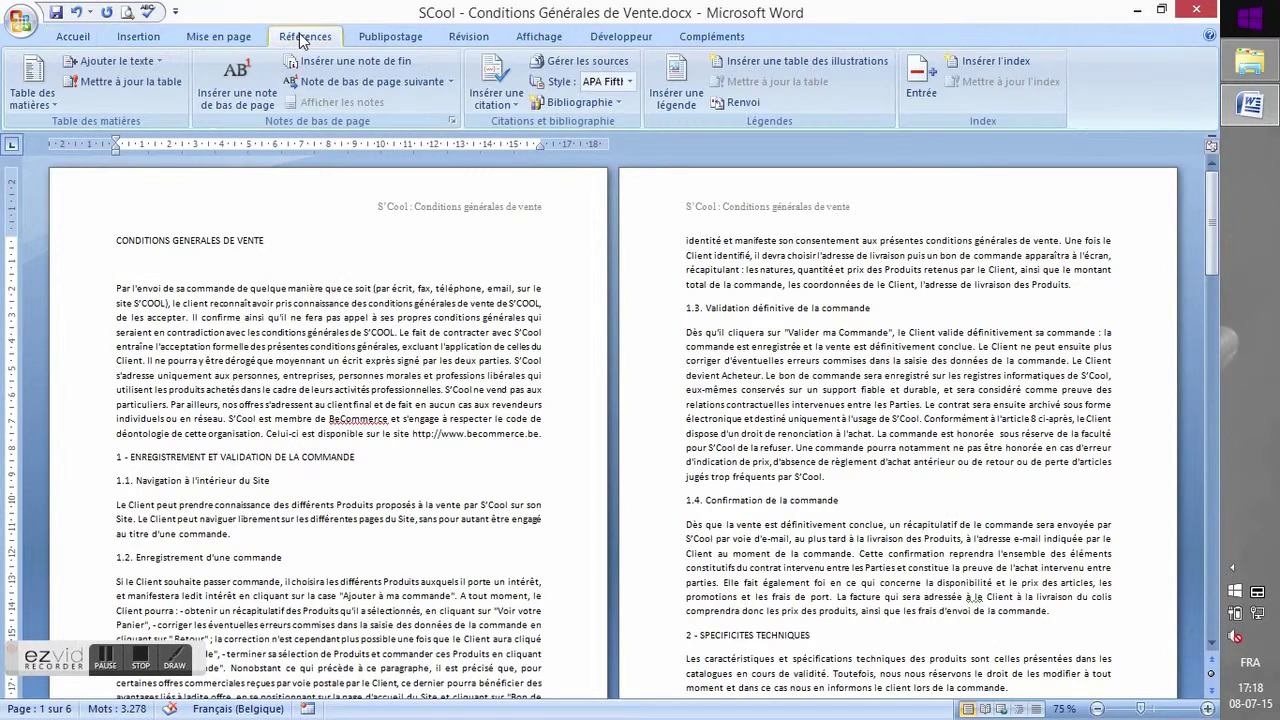
{"action": "left_click", "coordinate": [58, 100]}
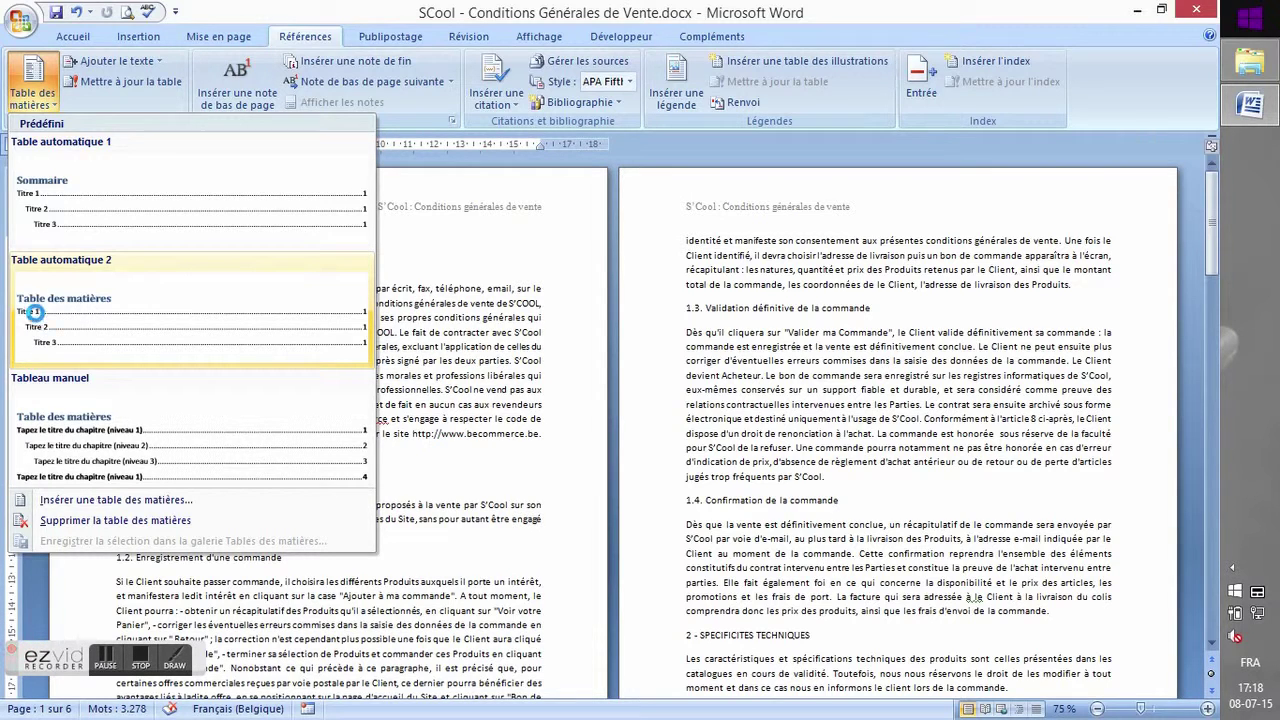
{"action": "left_click", "coordinate": [37, 322]}
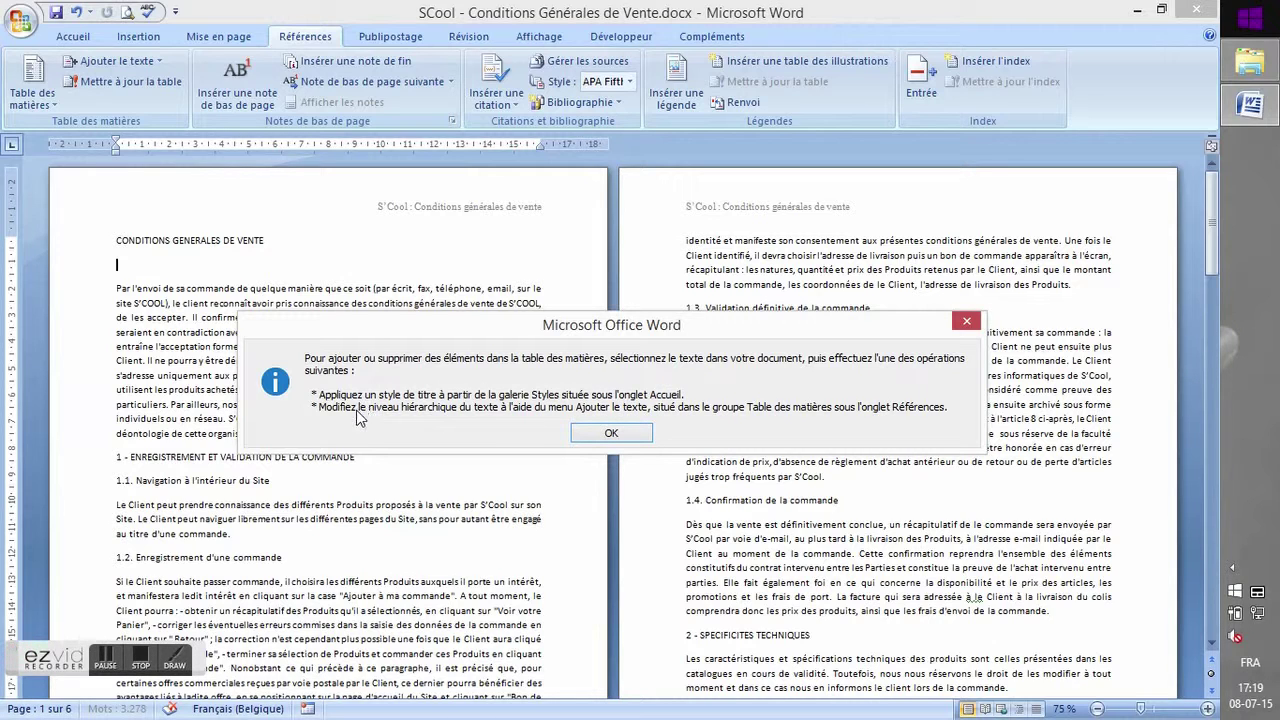
{"action": "left_click", "coordinate": [591, 432]}
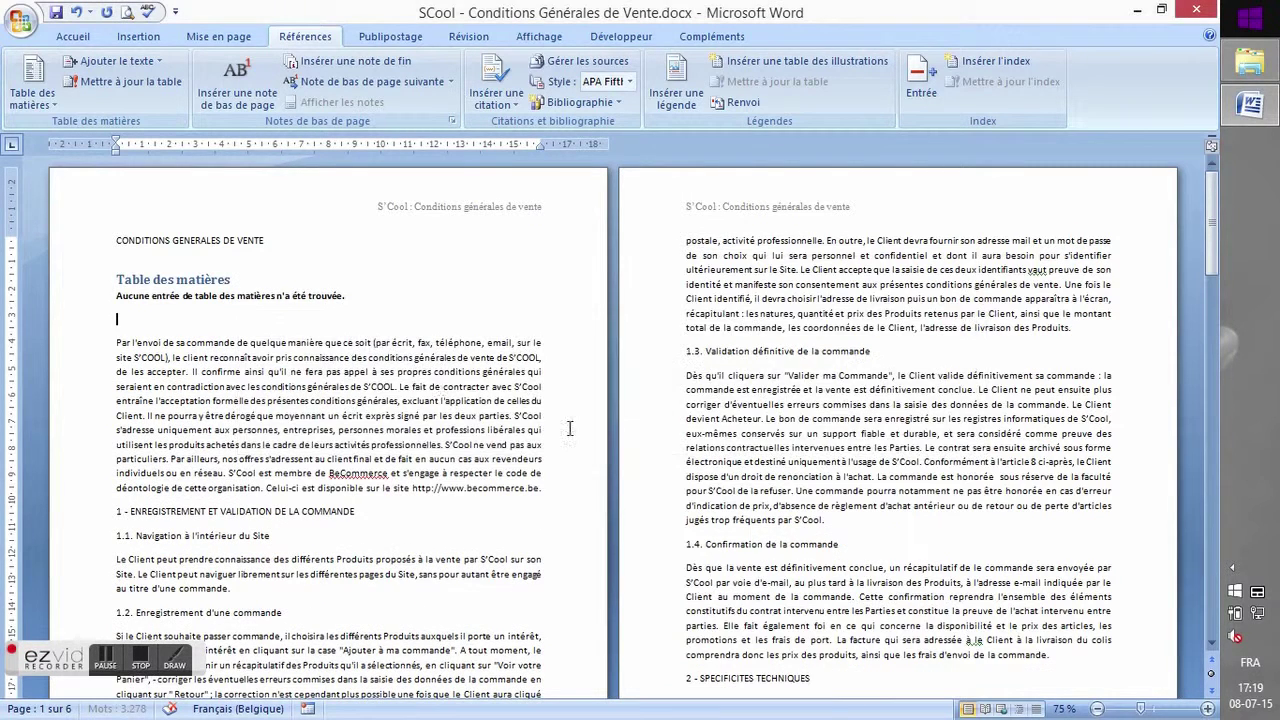
- Examine the inserted table of contents and the numbered headings and subheadings on the first two pages
{"action": "left_click", "coordinate": [195, 299]}
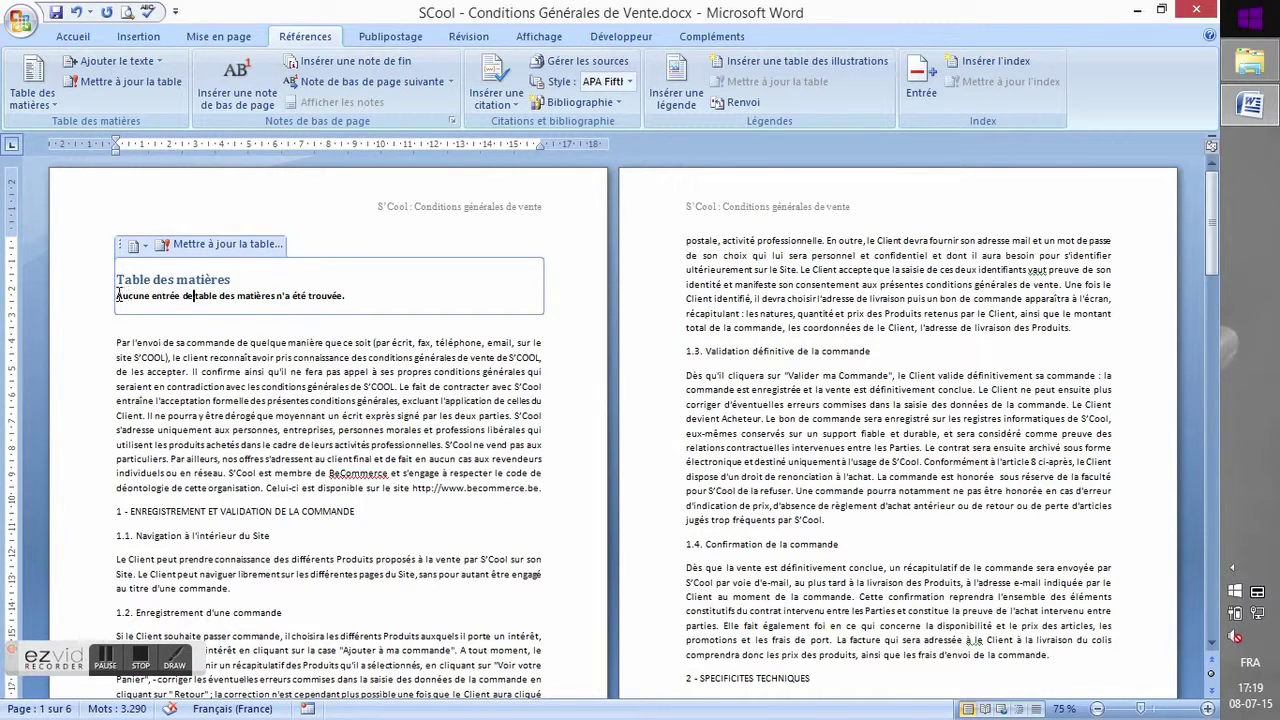
{"action": "left_click_drag", "start_coordinate": [118, 296], "coordinate": [358, 297]}
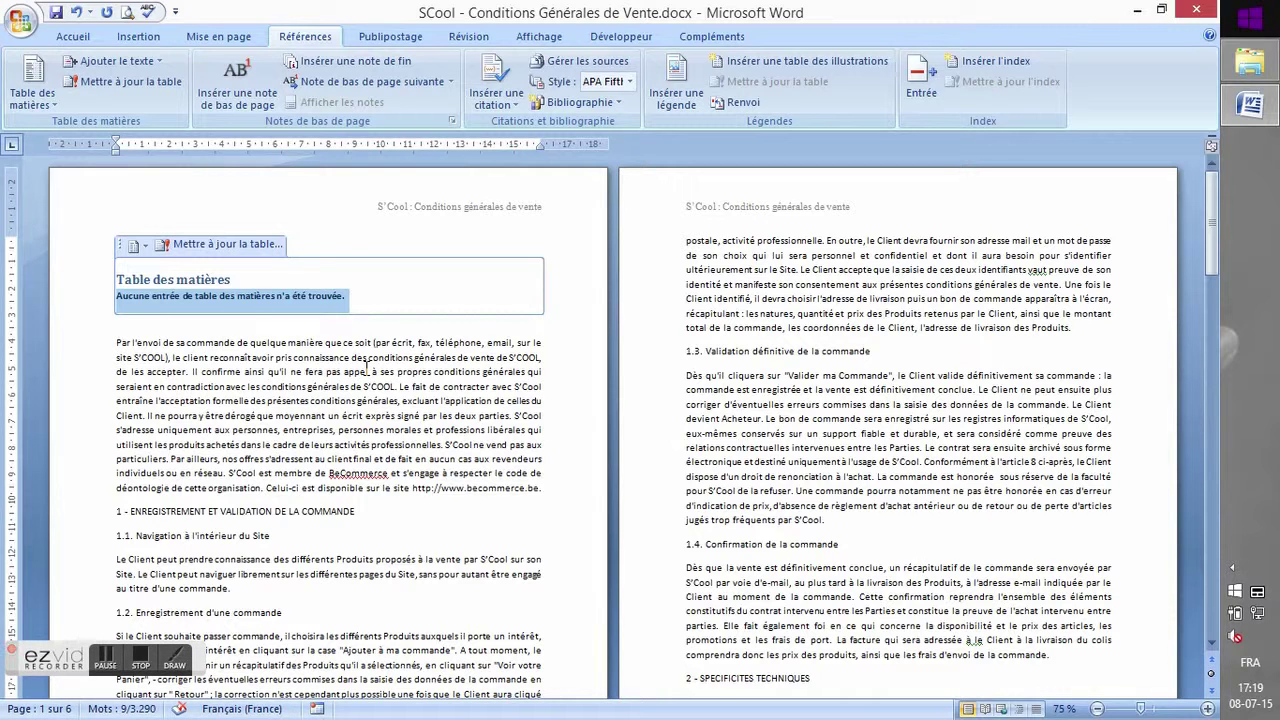
{"action": "left_click", "coordinate": [88, 514]}
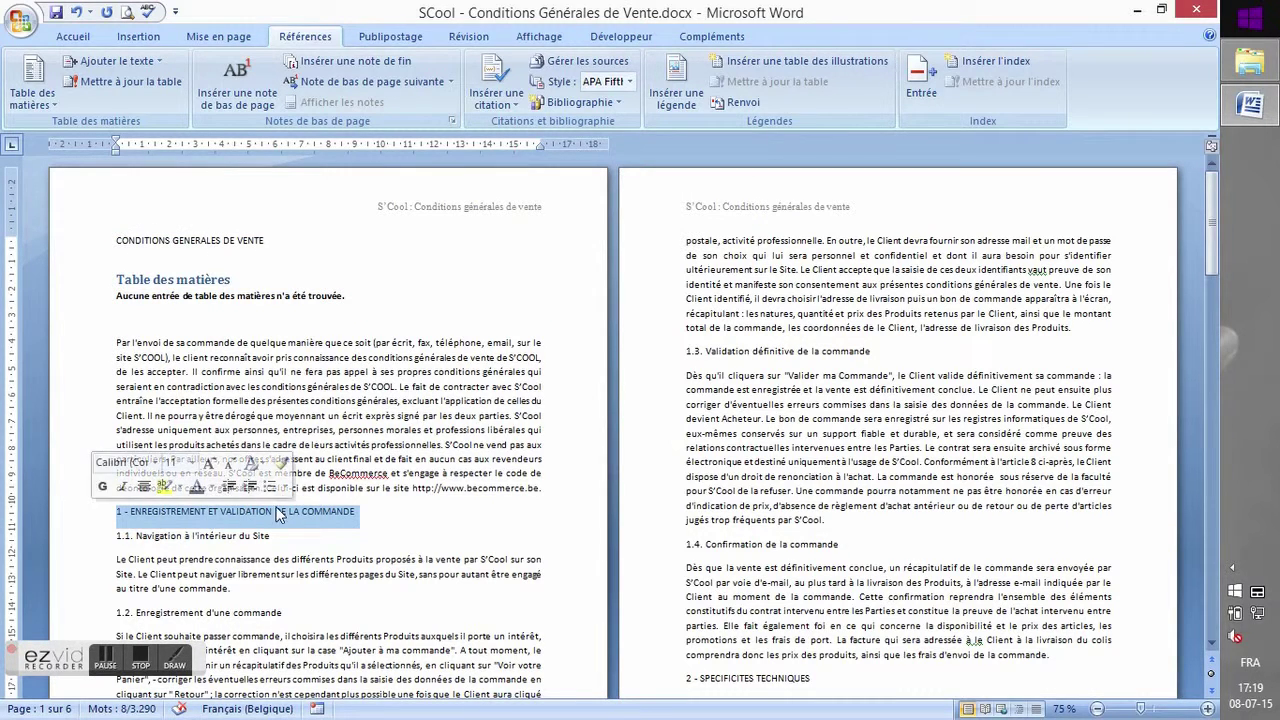
{"action": "left_click", "coordinate": [86, 545]}
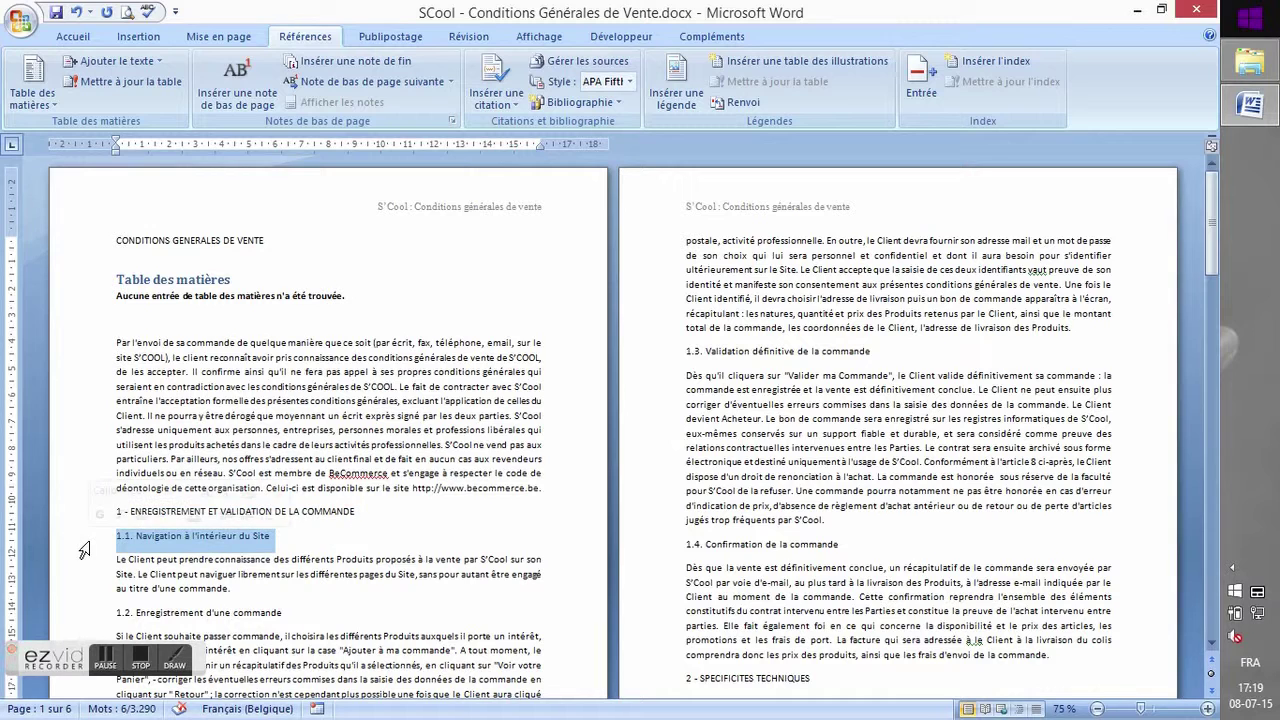
{"action": "left_click", "coordinate": [87, 618]}
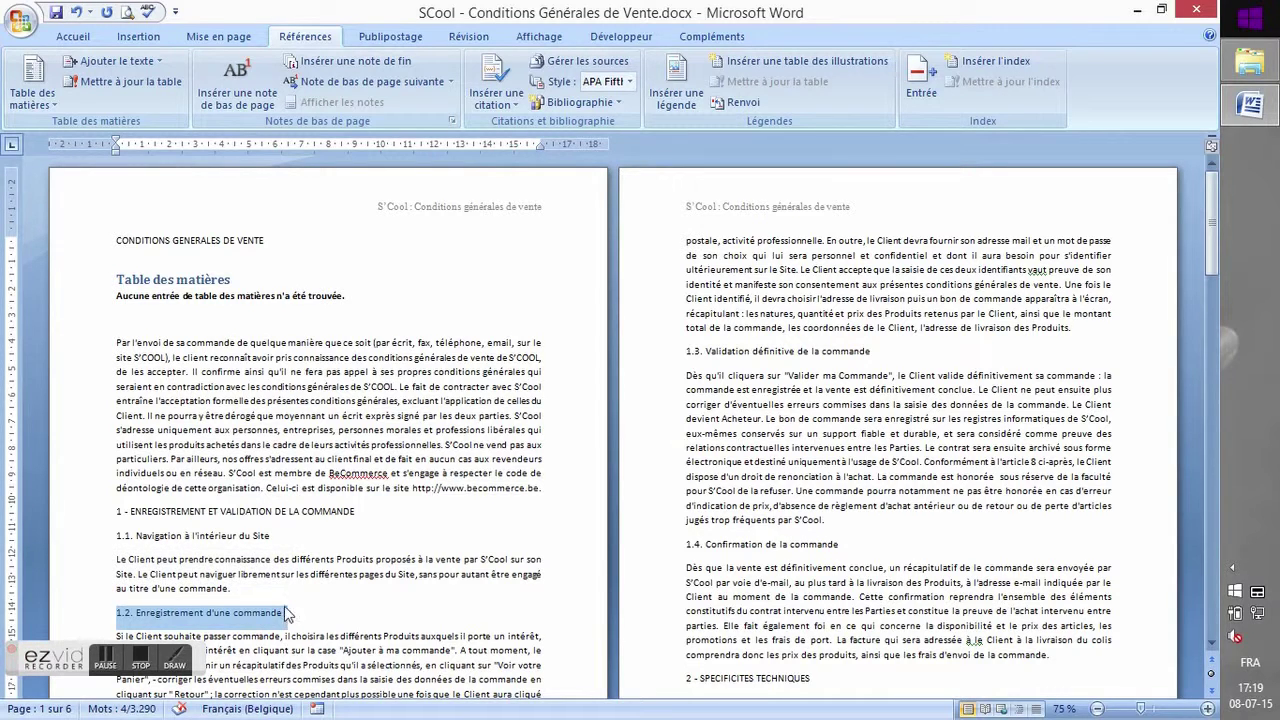
{"action": "left_click", "coordinate": [646, 353]}
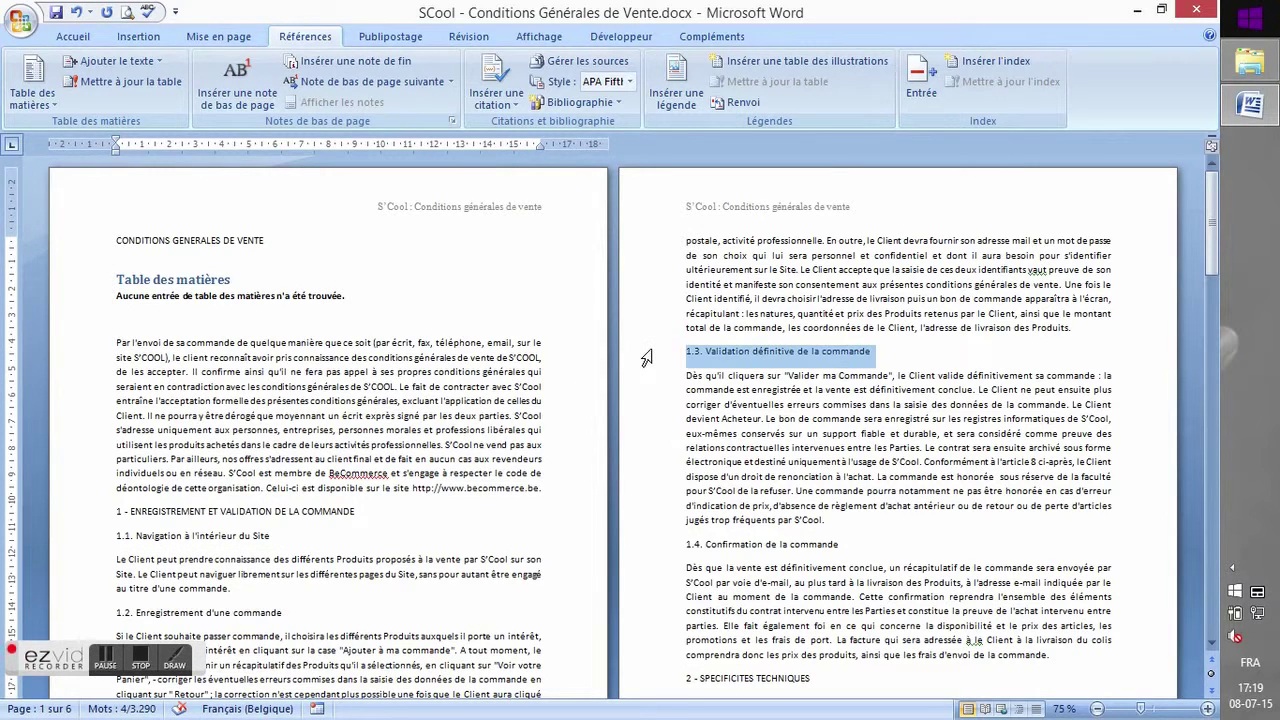
{"action": "left_click", "coordinate": [637, 547]}
{"action": "left_click", "coordinate": [636, 680]}
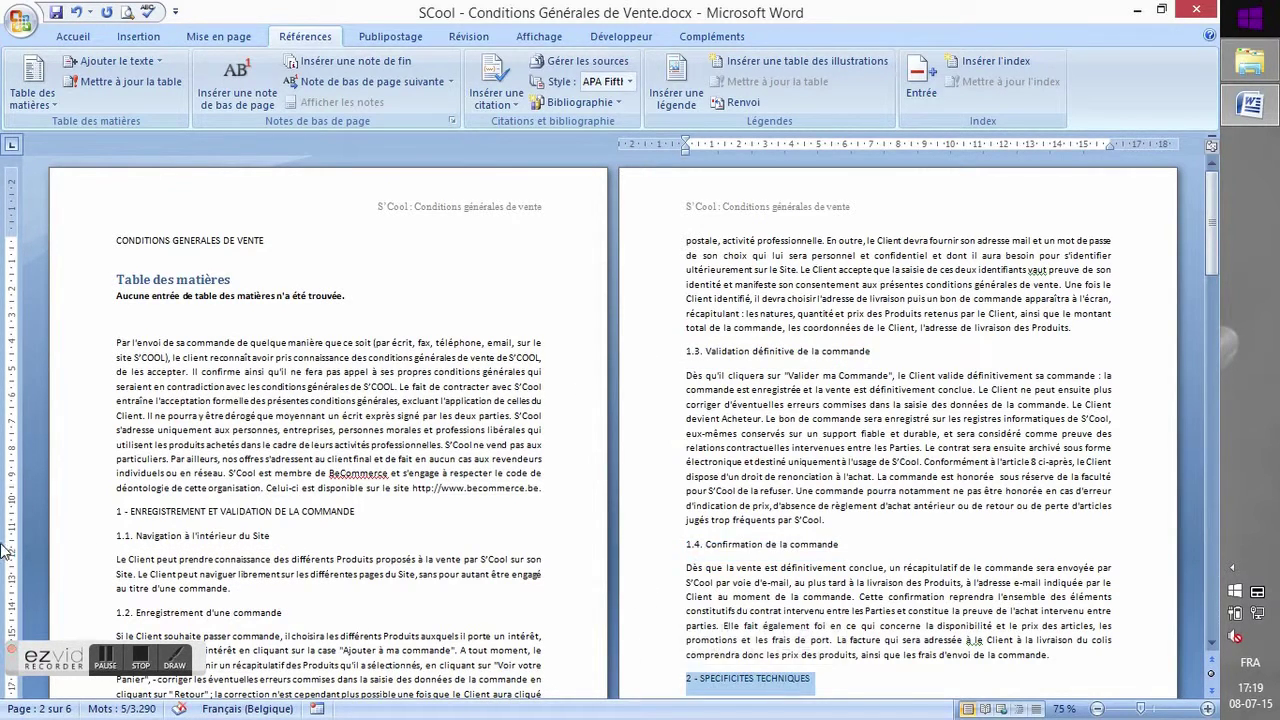
- Compare main heading 1 with subheading 1.1 on the first page to identify their heading levels
{"action": "left_click", "coordinate": [75, 520]}
{"action": "left_click", "coordinate": [391, 512]}
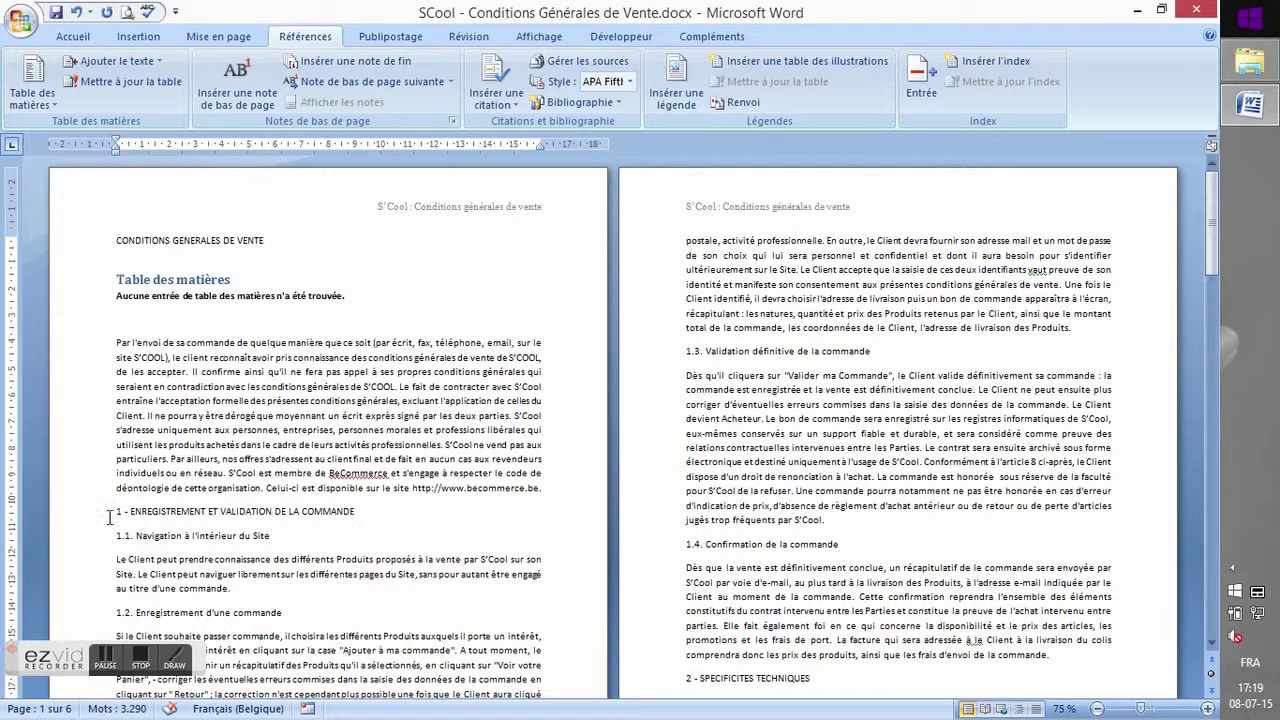
{"action": "left_click_drag", "start_coordinate": [116, 342], "coordinate": [110, 515]}
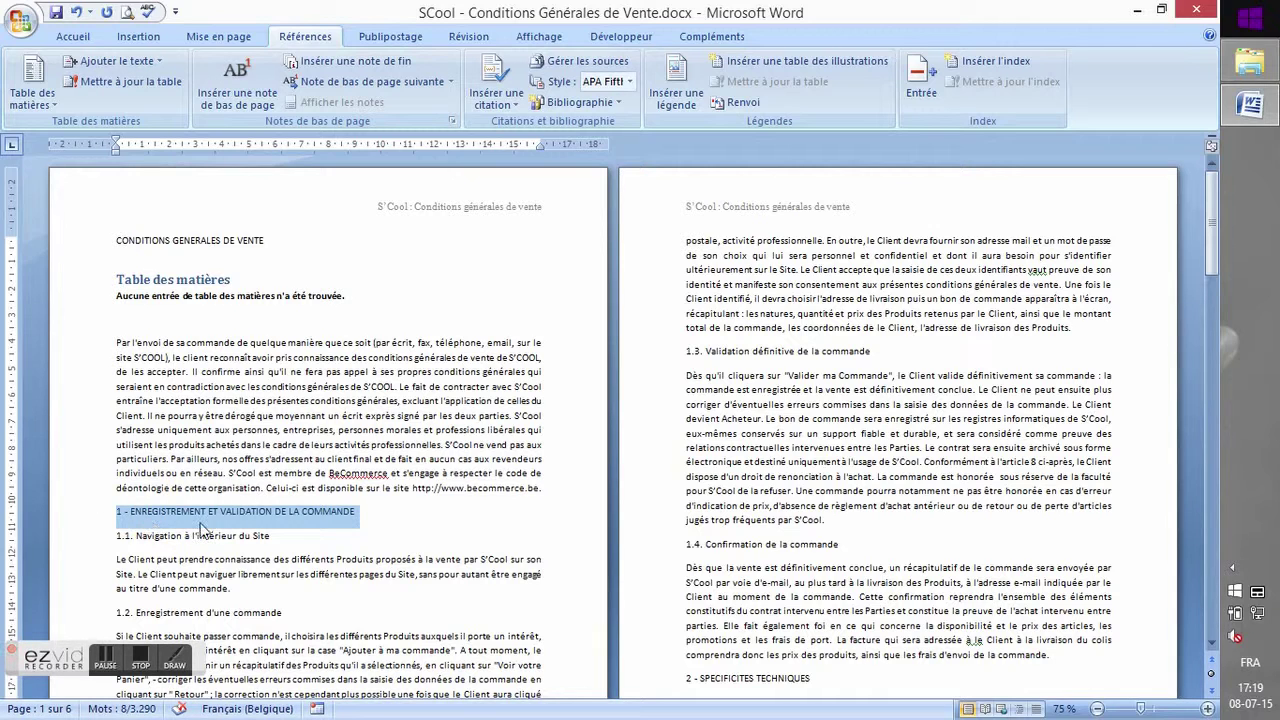
{"action": "key", "text": "Up"}
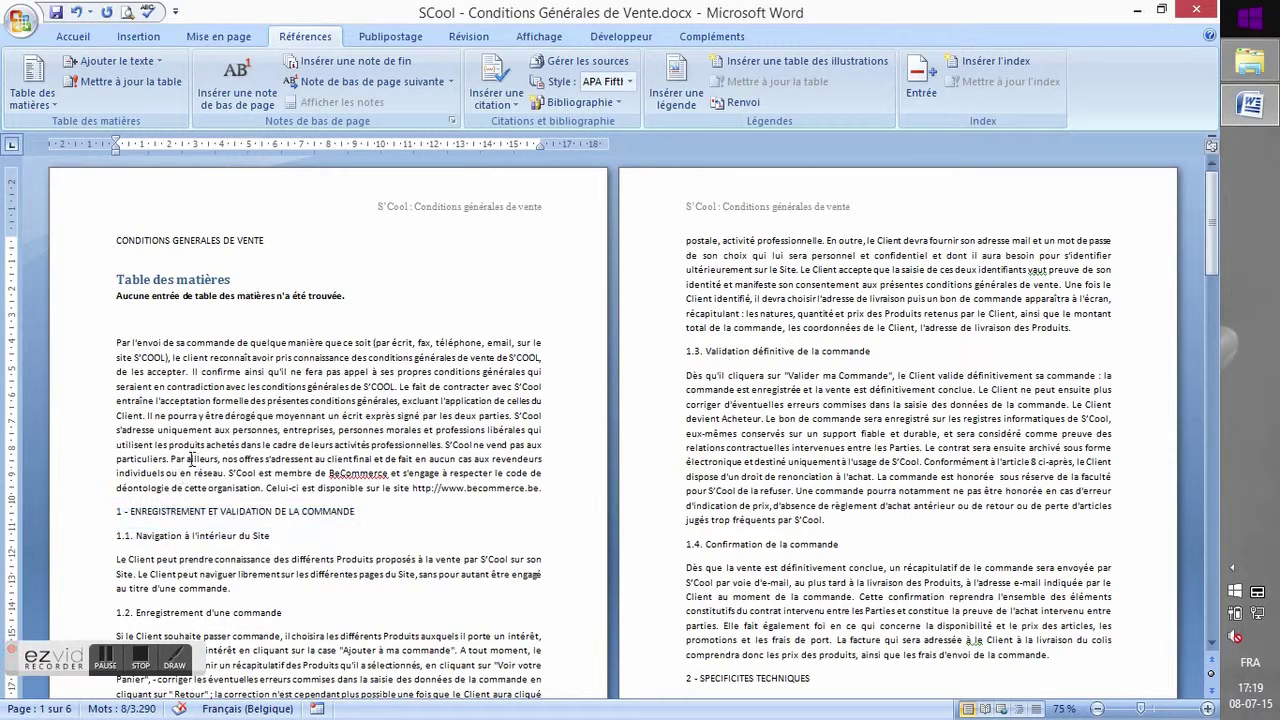
{"action": "left_click", "coordinate": [90, 521]}
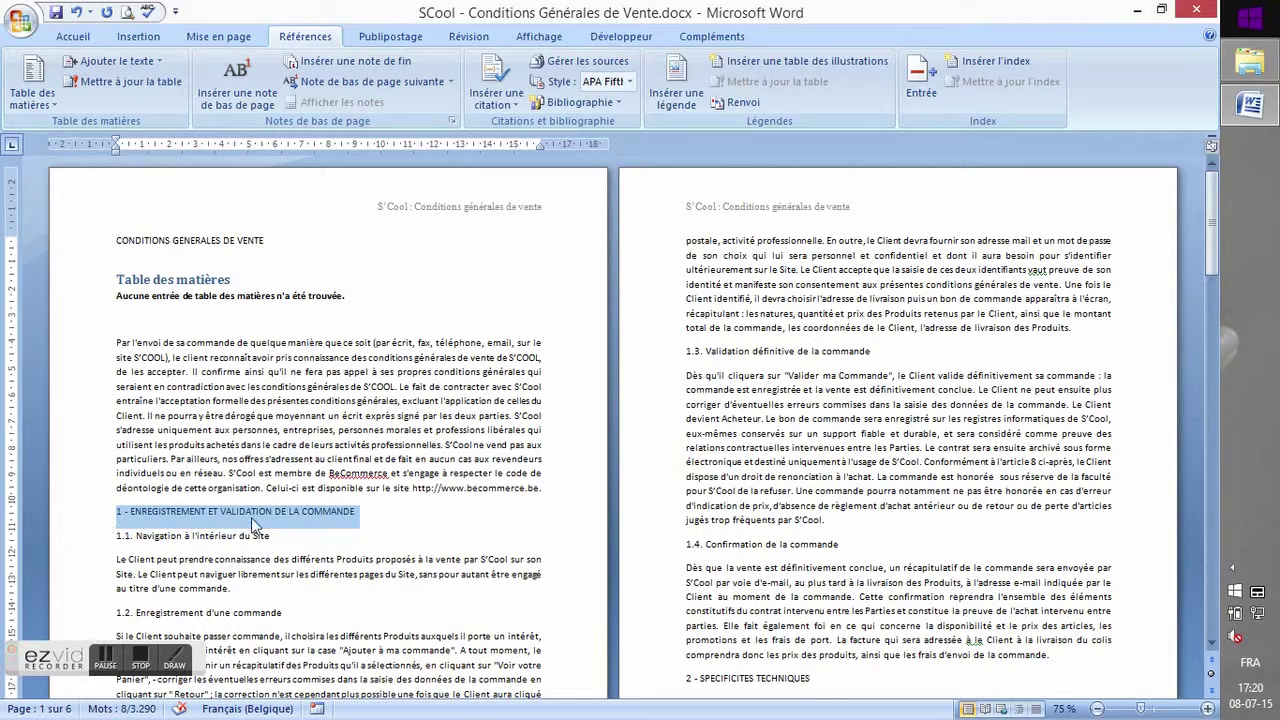
{"action": "left_click", "coordinate": [73, 537]}
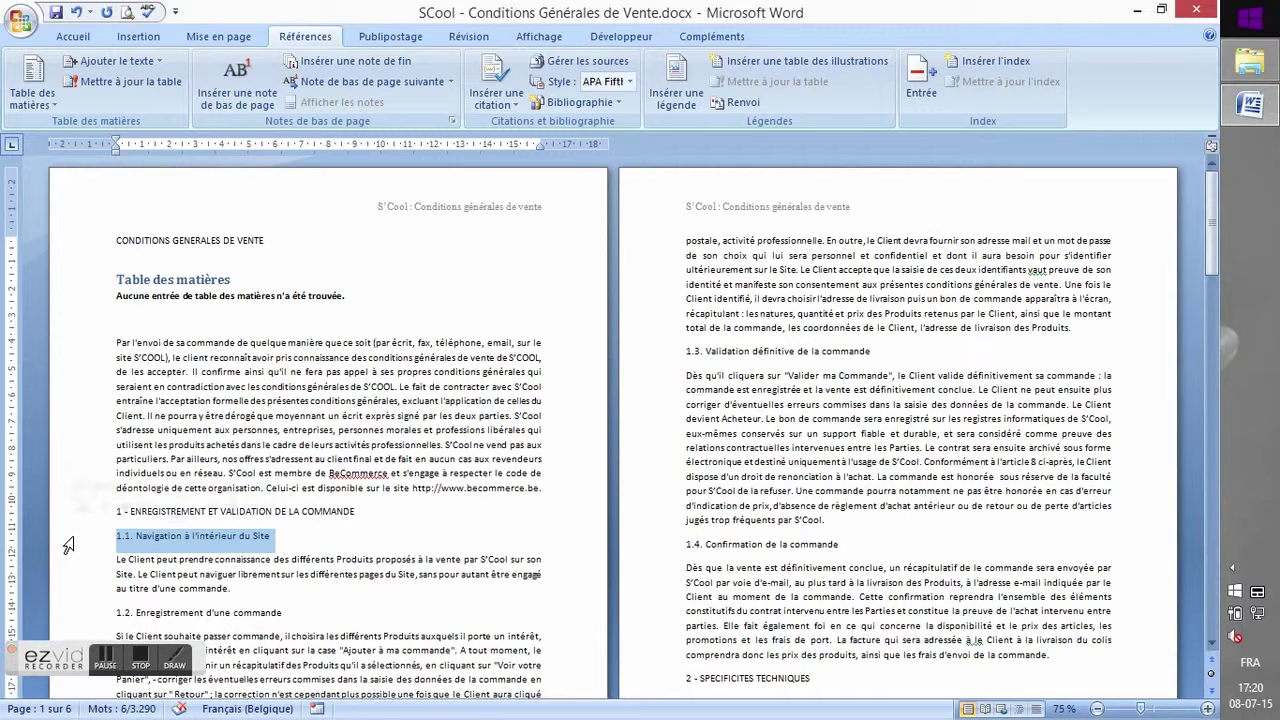
{"action": "left_click", "coordinate": [68, 515]}
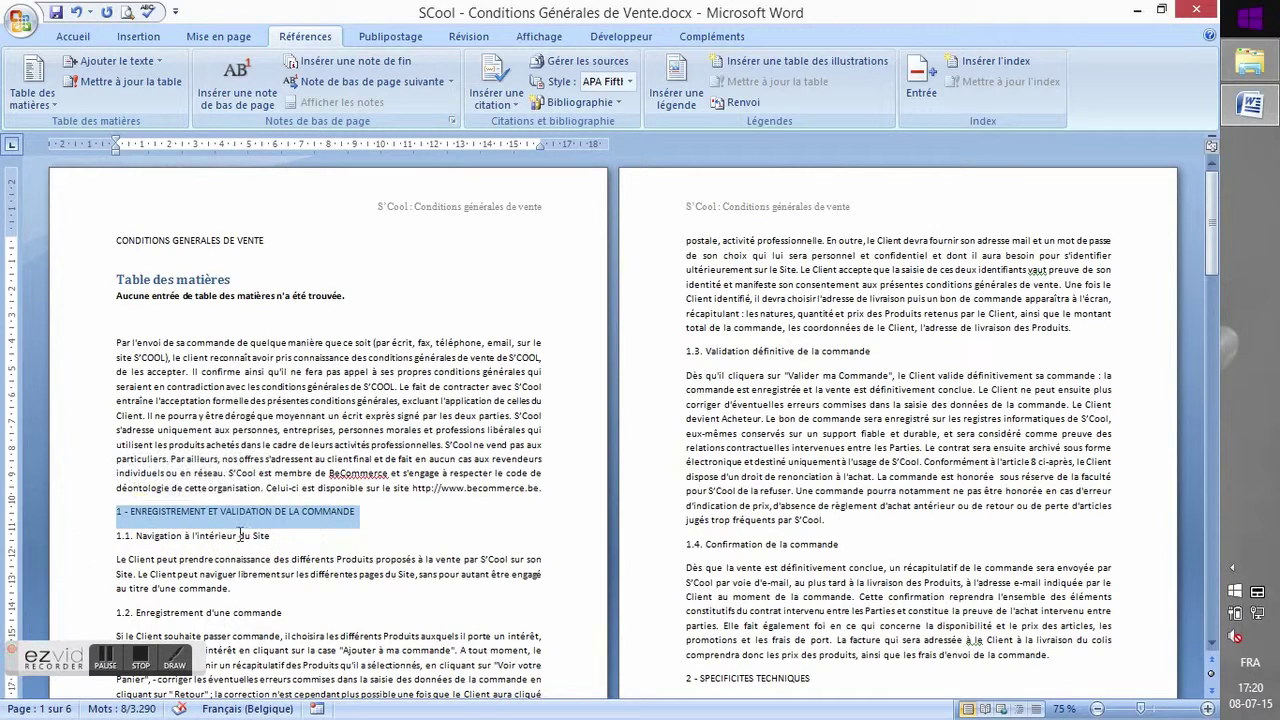
{"action": "left_click_drag", "start_coordinate": [279, 537], "coordinate": [112, 541]}
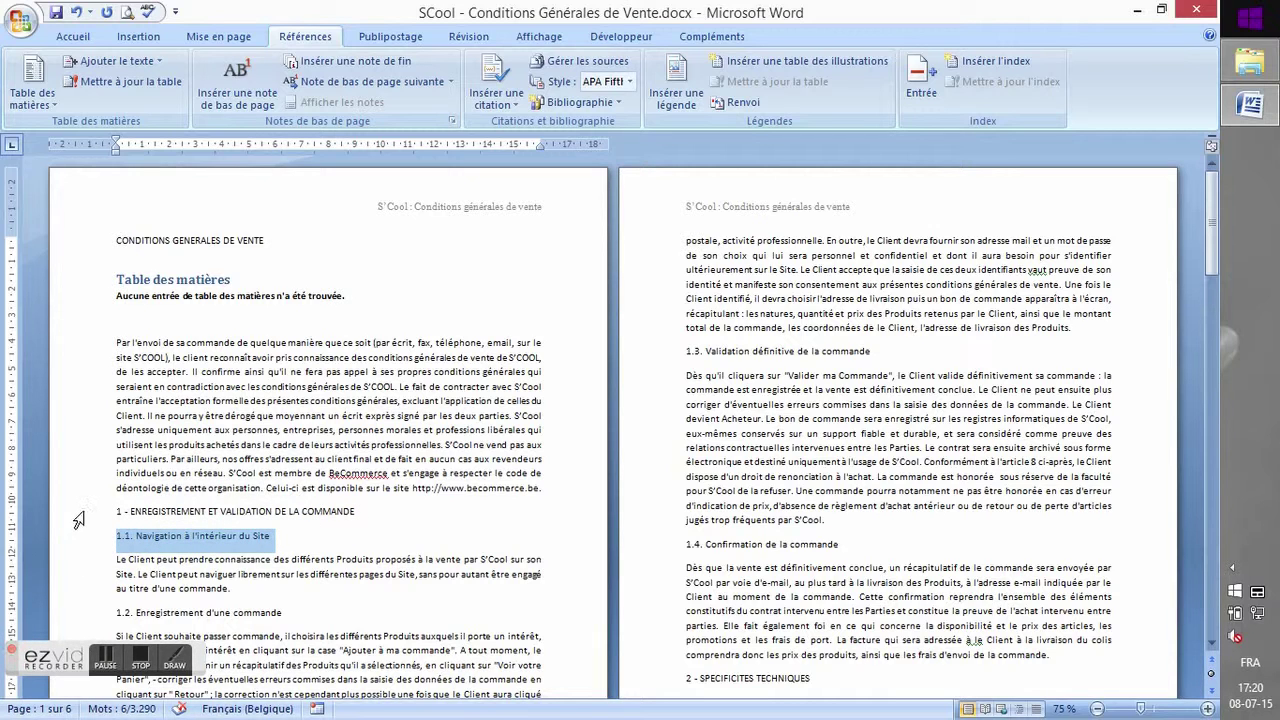
- Apply the Titre 1 style to the heading "1 - ENREGISTREMENT ET VALIDATION DE LA COMMANDE"
{"action": "left_click", "coordinate": [80, 514]}
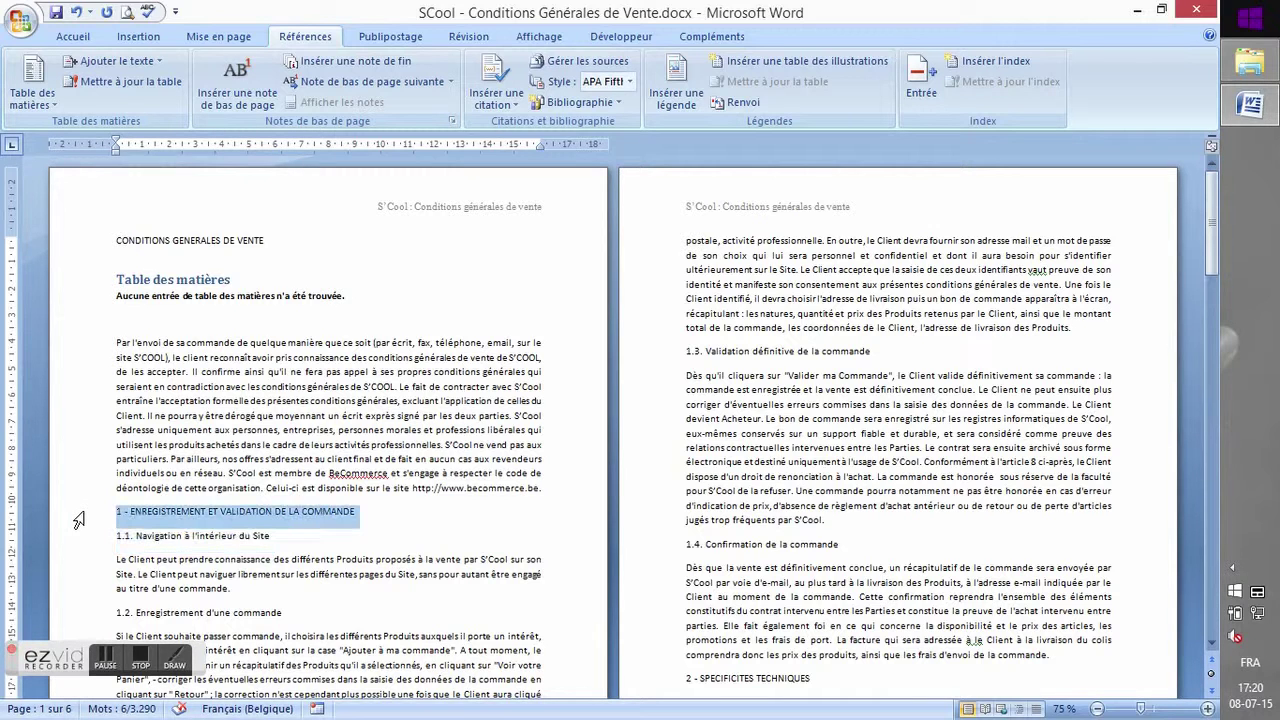
{"action": "left_click", "coordinate": [73, 37]}
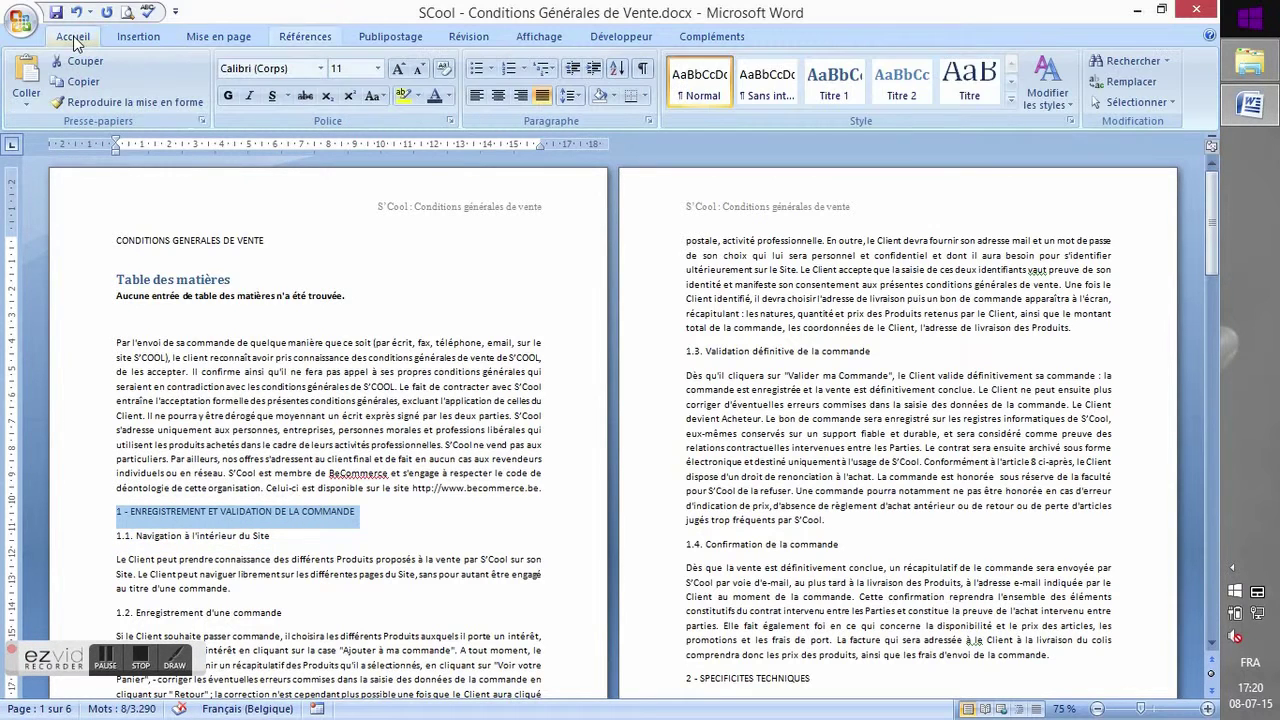
{"action": "left_click", "coordinate": [820, 82]}
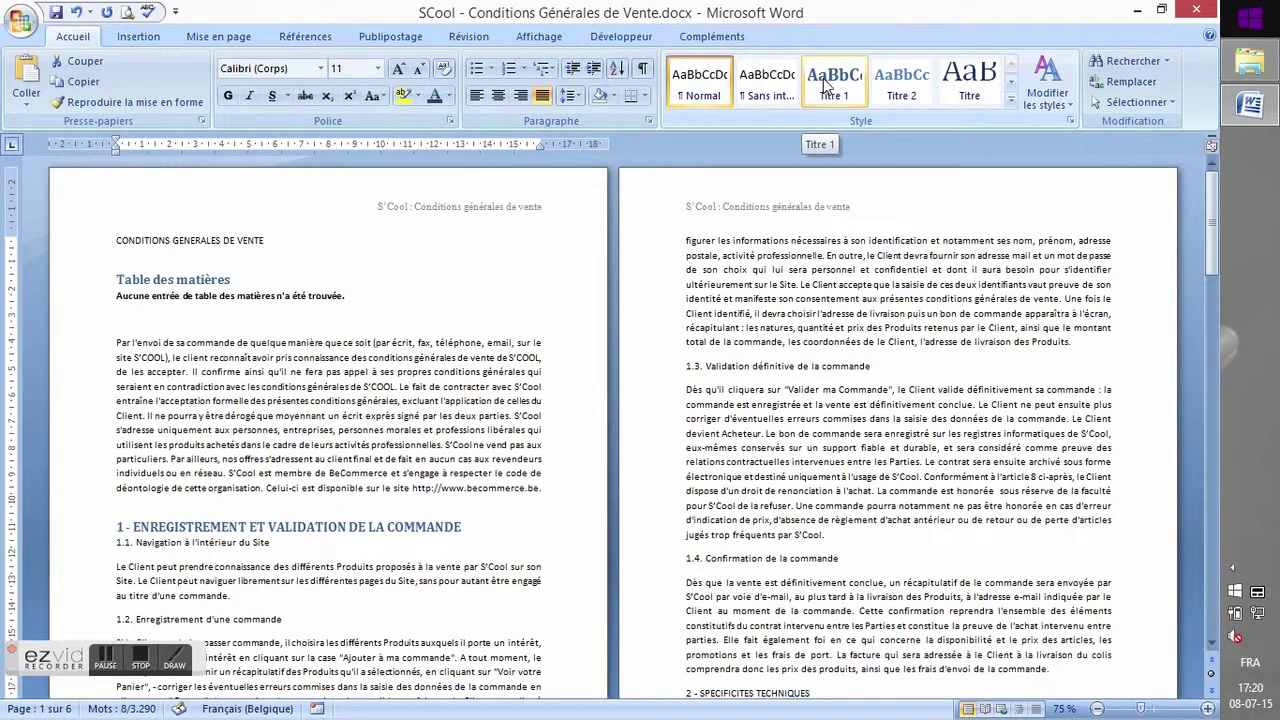
{"action": "left_click", "coordinate": [826, 84]}
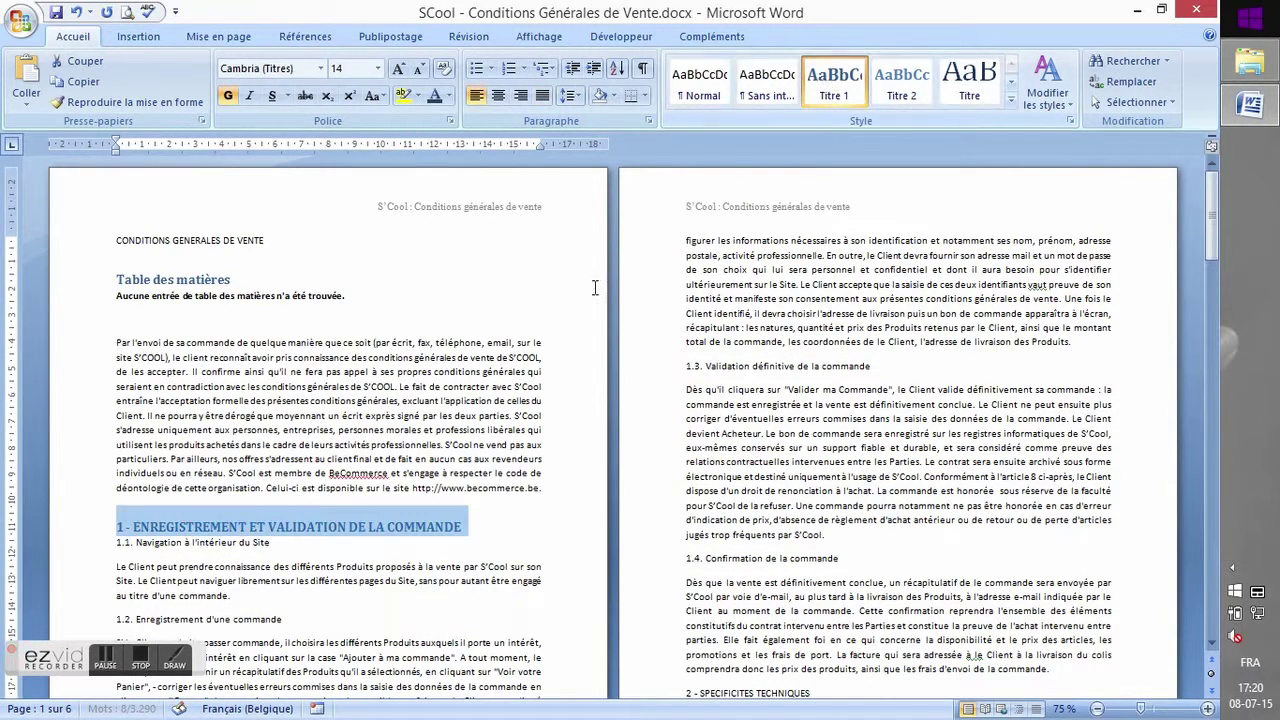
- Apply the Titre 2 style to subheadings 1.1, 1.2, 1.3 and 1.4 in the section on order registration and validation
{"action": "left_click", "coordinate": [92, 548]}
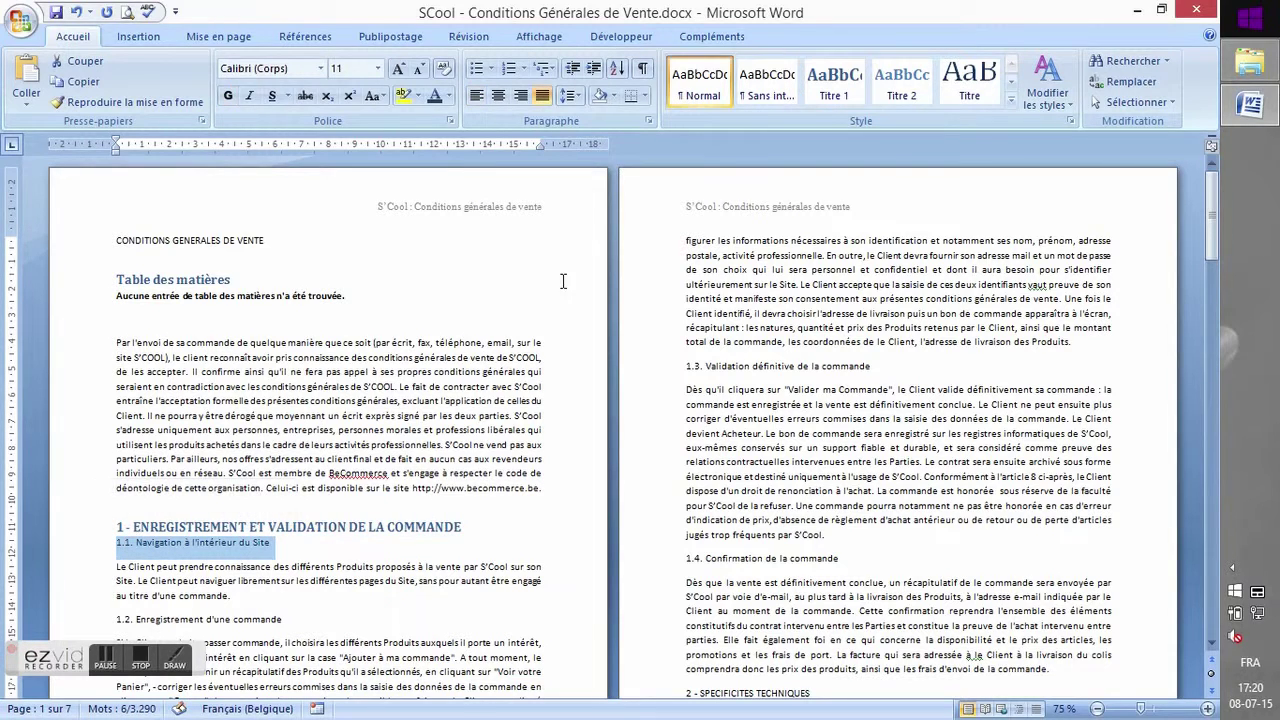
{"action": "left_click", "coordinate": [891, 88]}
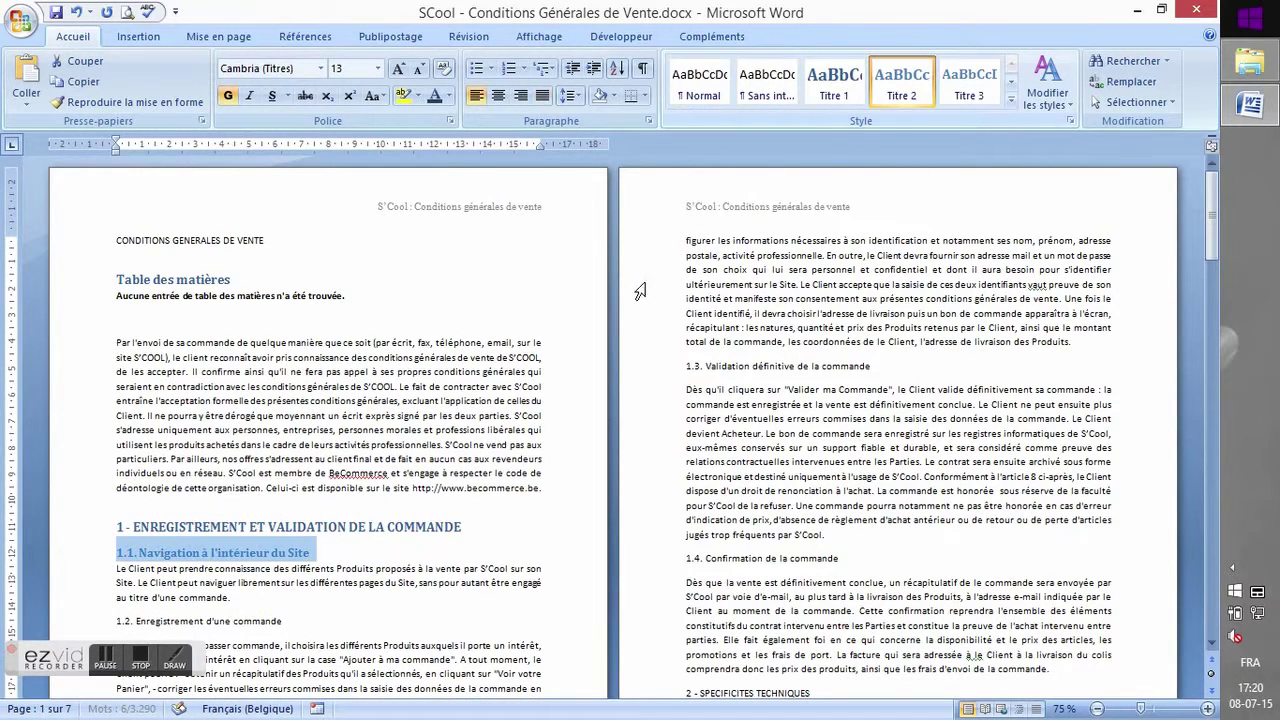
{"action": "left_click", "coordinate": [80, 624]}
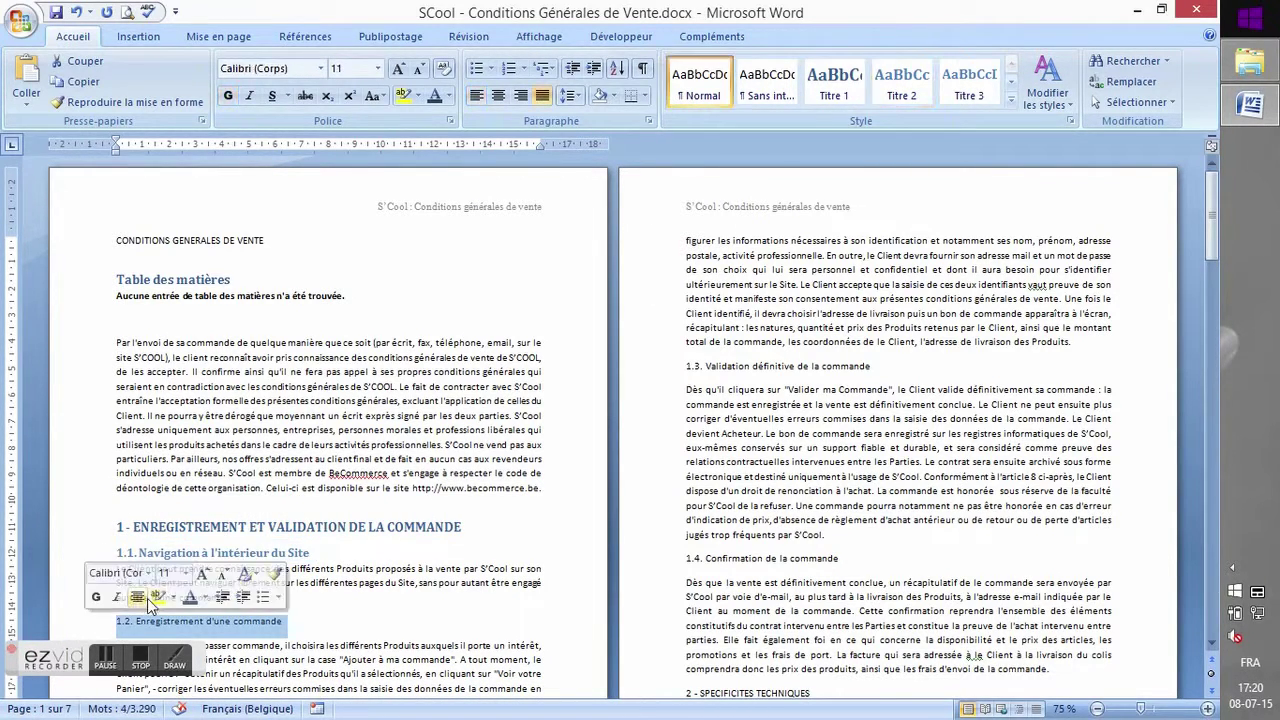
{"action": "left_click", "coordinate": [898, 100]}
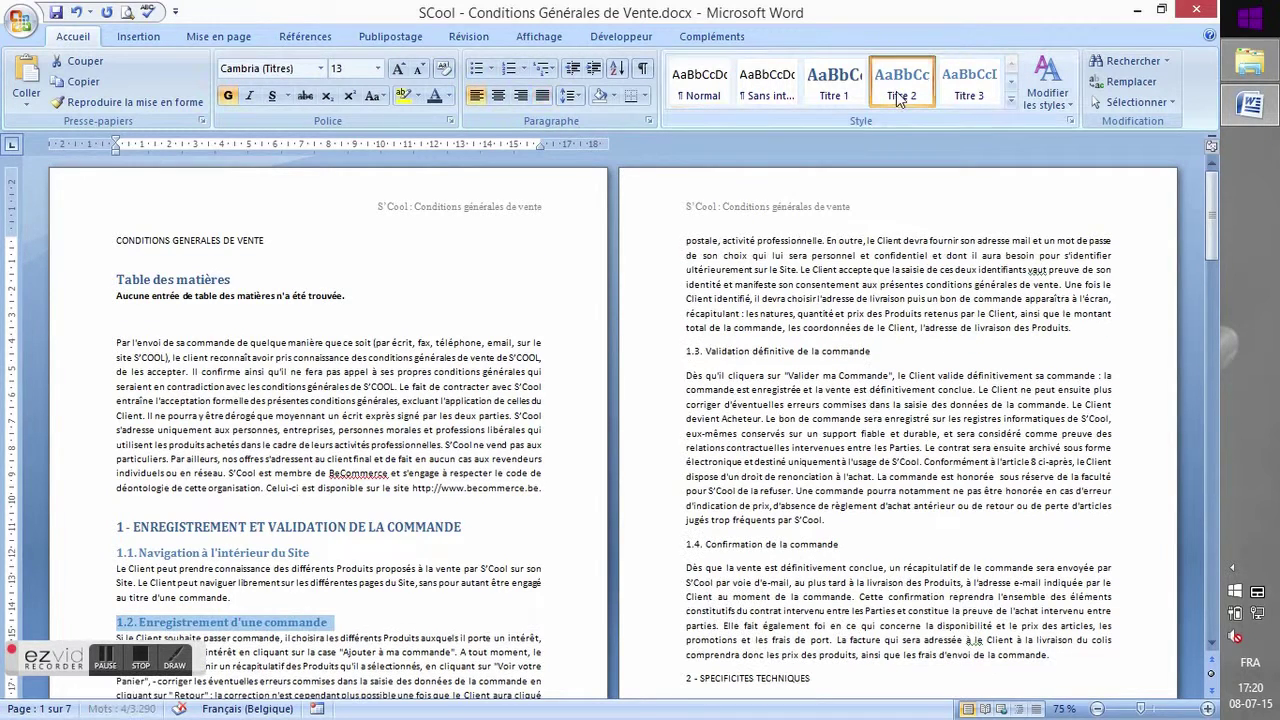
{"action": "left_click", "coordinate": [632, 352]}
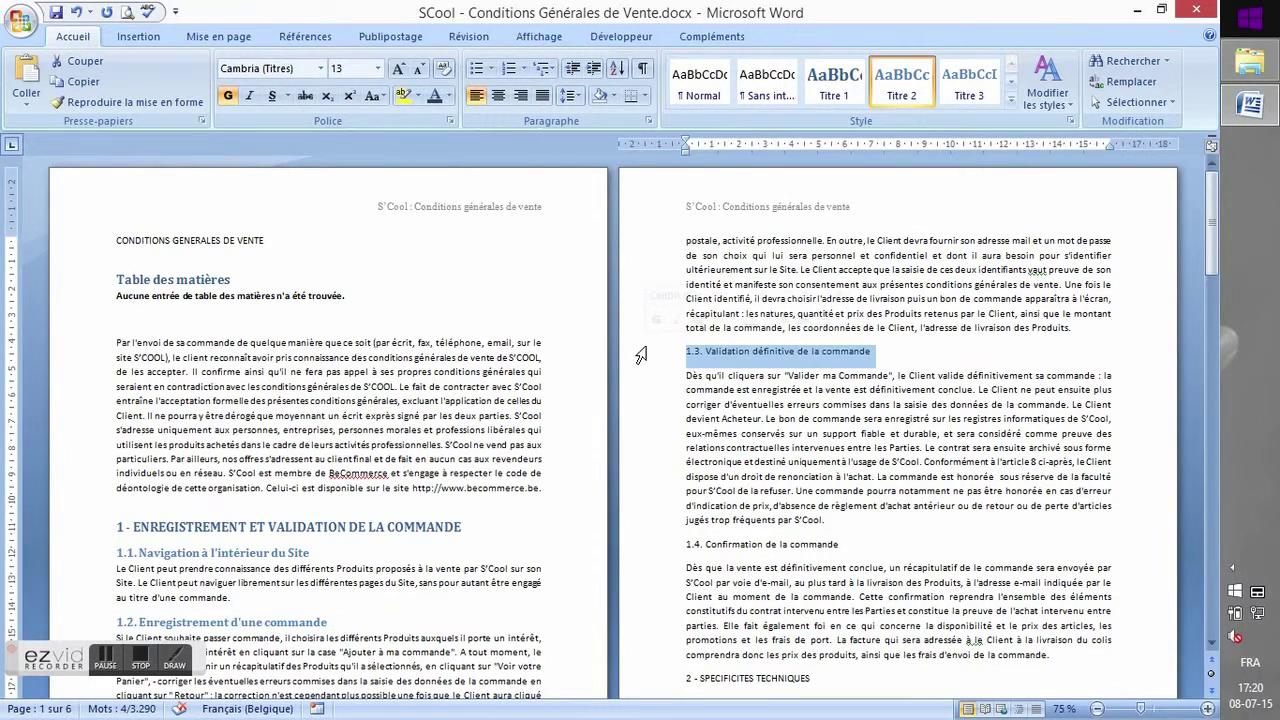
{"action": "left_click", "coordinate": [903, 92]}
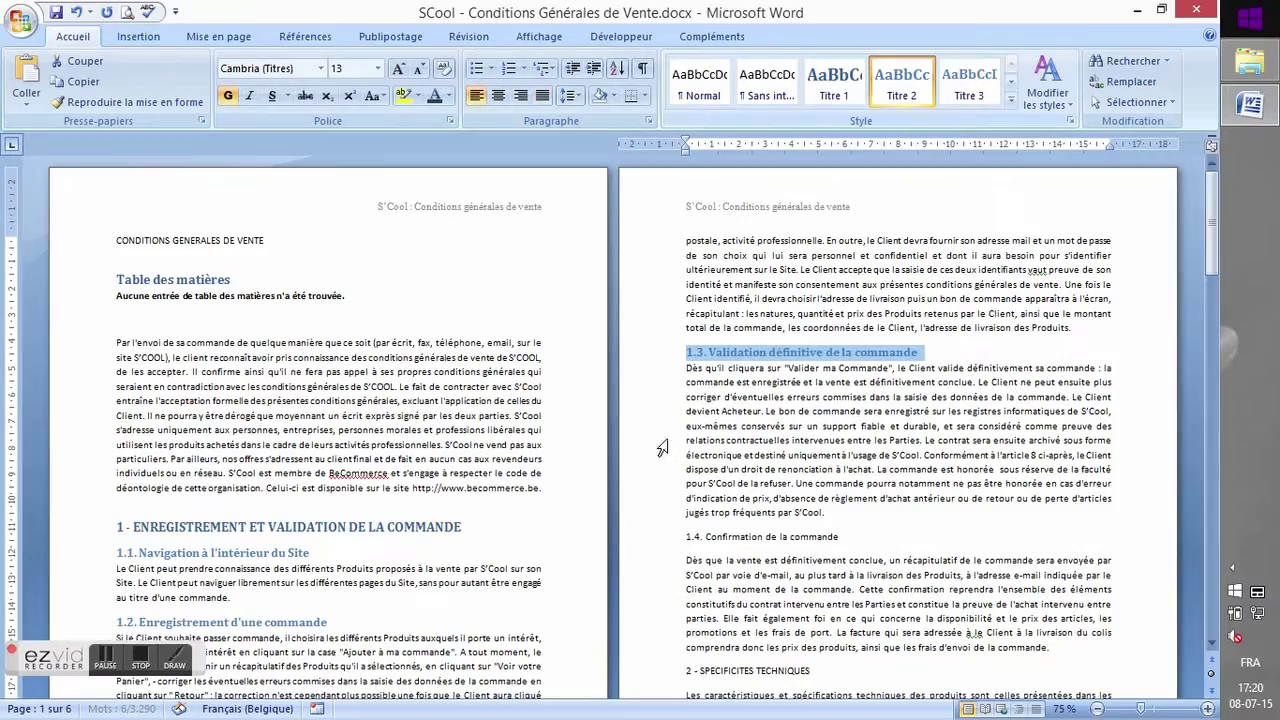
{"action": "left_click", "coordinate": [638, 537]}
{"action": "left_click", "coordinate": [897, 86]}
- Apply the Titre 1 style to the headings "2 - SPECIFICITES TECHNIQUES" and "3 - RESERVE DE PROPRIETE" on page 2
{"action": "scroll", "coordinate": [779, 290], "scroll_direction": "down", "scroll_amount": 7}
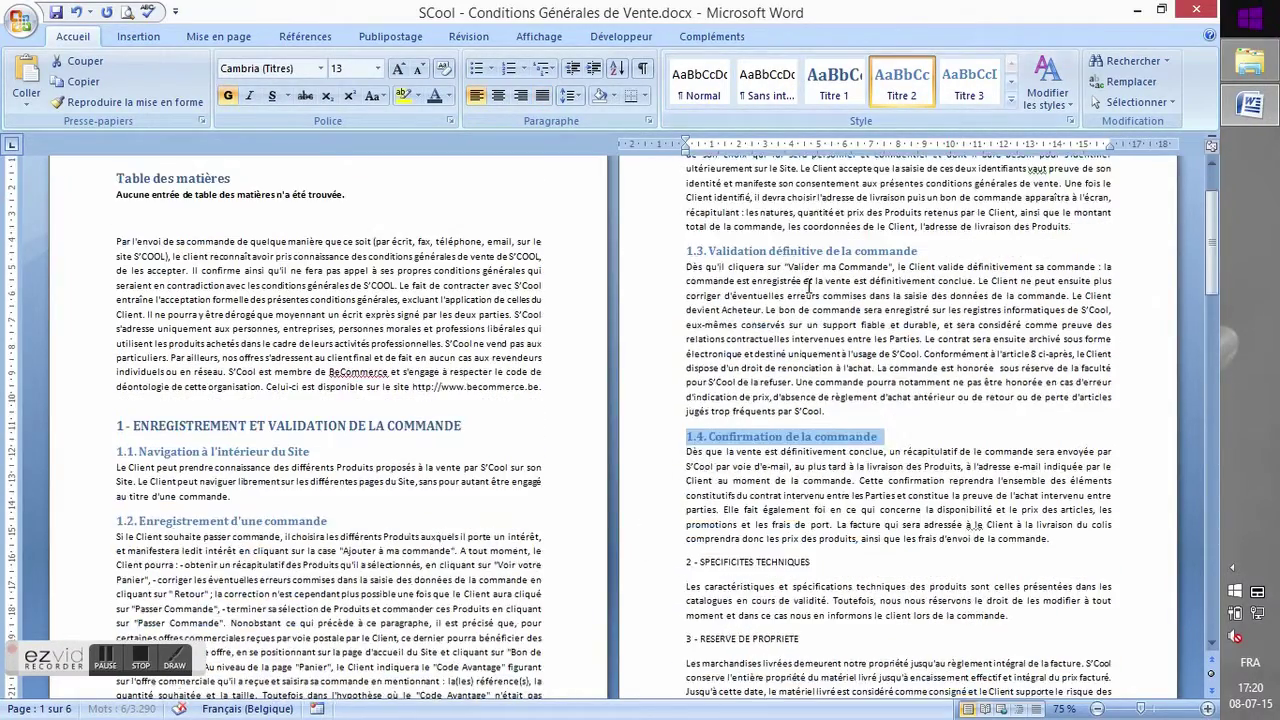
{"action": "left_click", "coordinate": [648, 326]}
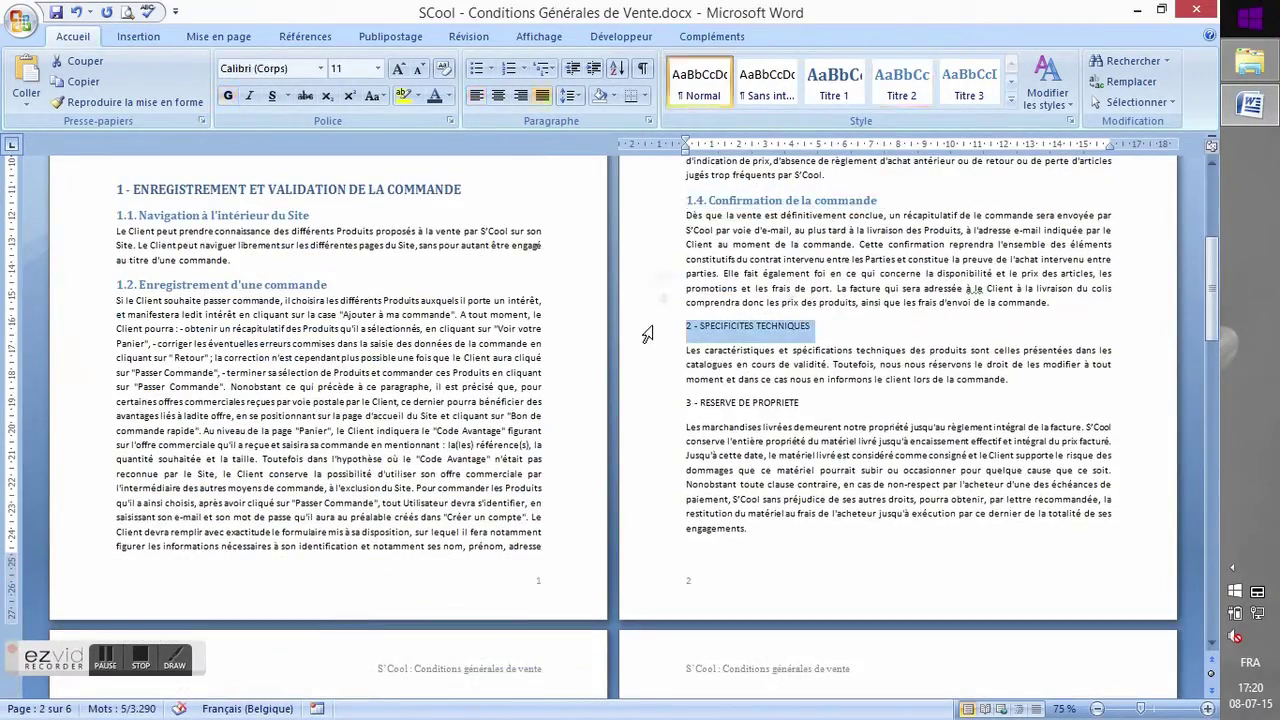
{"action": "left_click", "coordinate": [826, 82]}
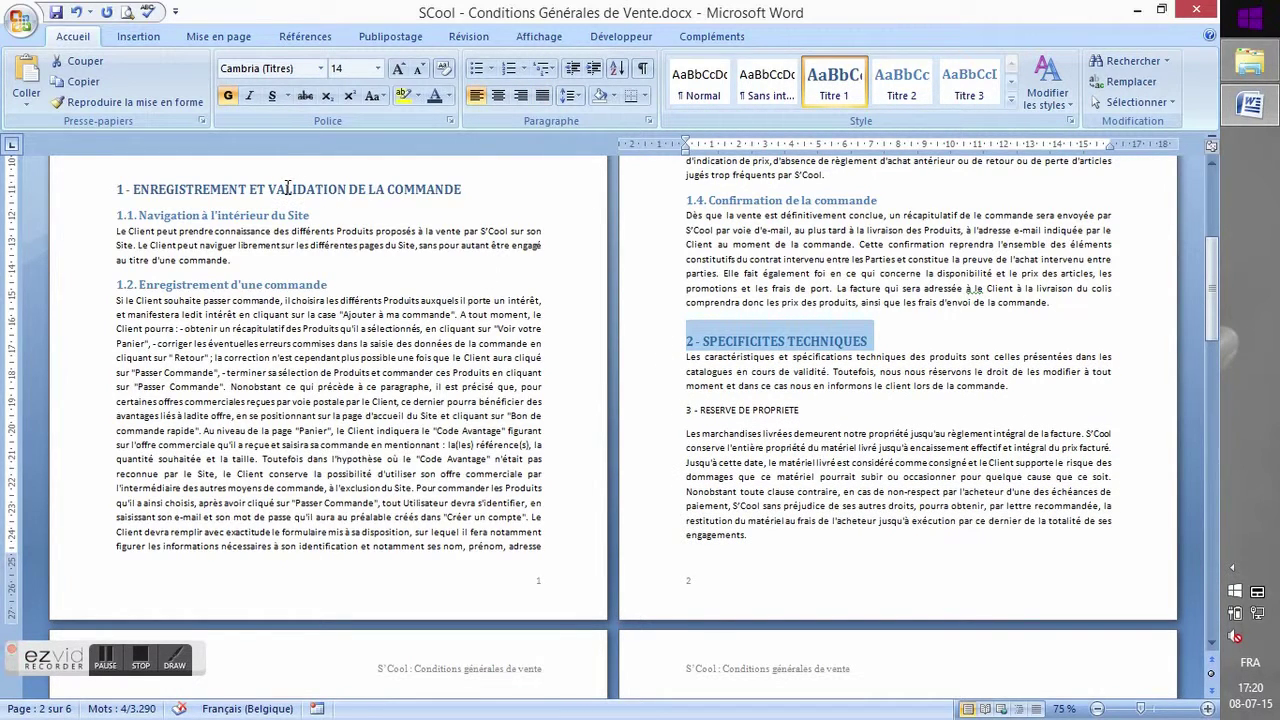
{"action": "left_click", "coordinate": [648, 411]}
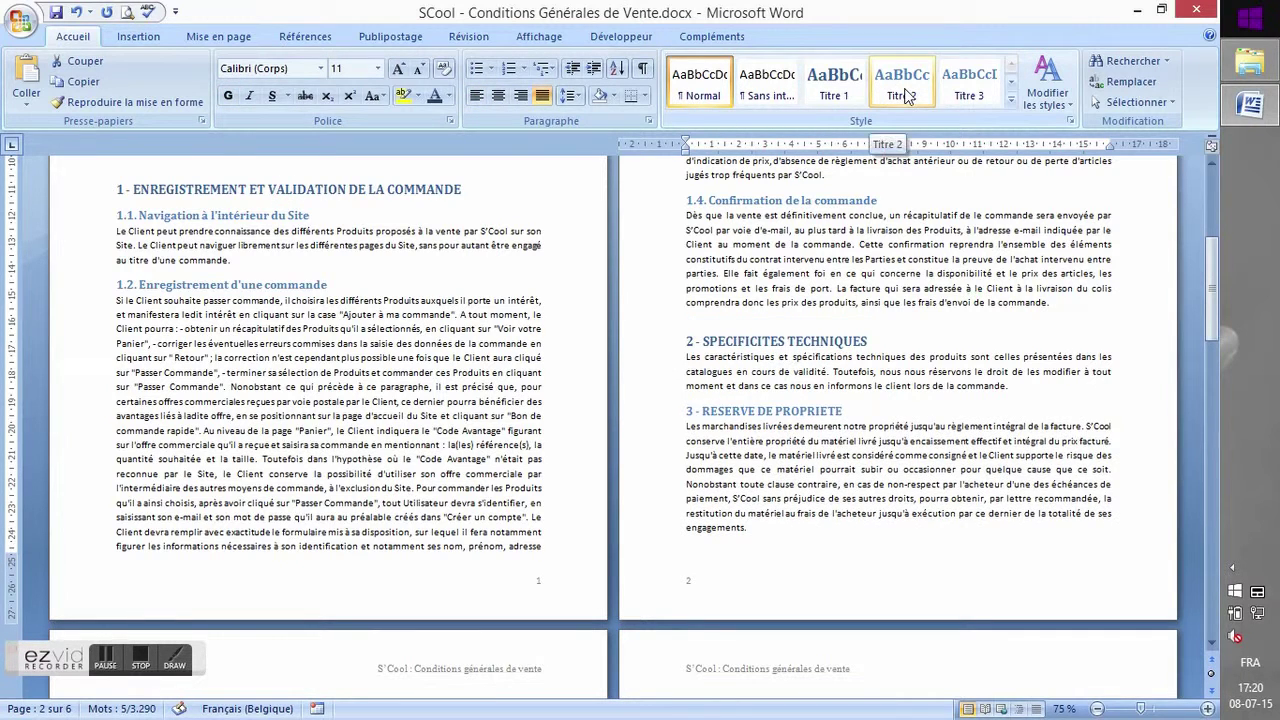
{"action": "left_click", "coordinate": [830, 92]}
{"action": "triple_click", "coordinate": [760, 424]}
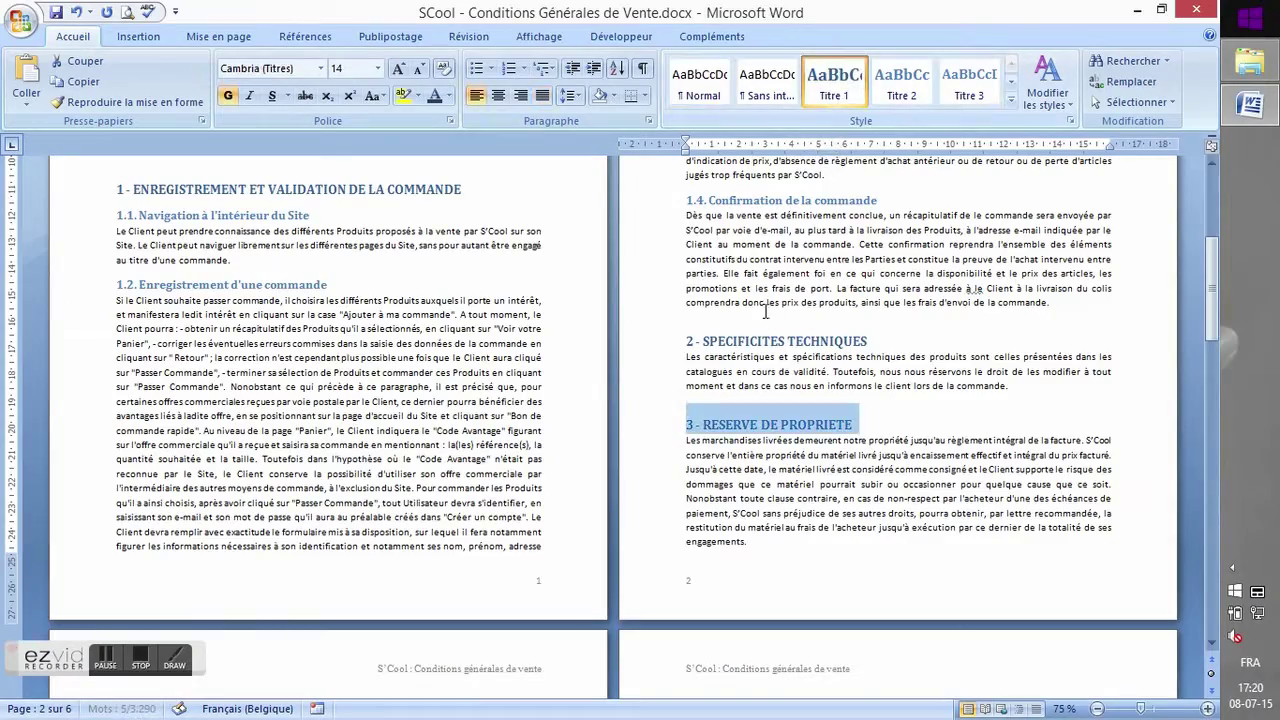
- Apply the Titre 1 style to headings 4 (PRIX), 5 (CONDITIONS DE PAIEMENT), 6 (PRODUITS) and 7 (GARANTIE et RESPONSABILITE) on page 3
{"action": "scroll", "coordinate": [760, 300], "scroll_direction": "down", "scroll_amount": 4}
{"action": "scroll", "coordinate": [752, 262], "scroll_direction": "up", "scroll_amount": 2}
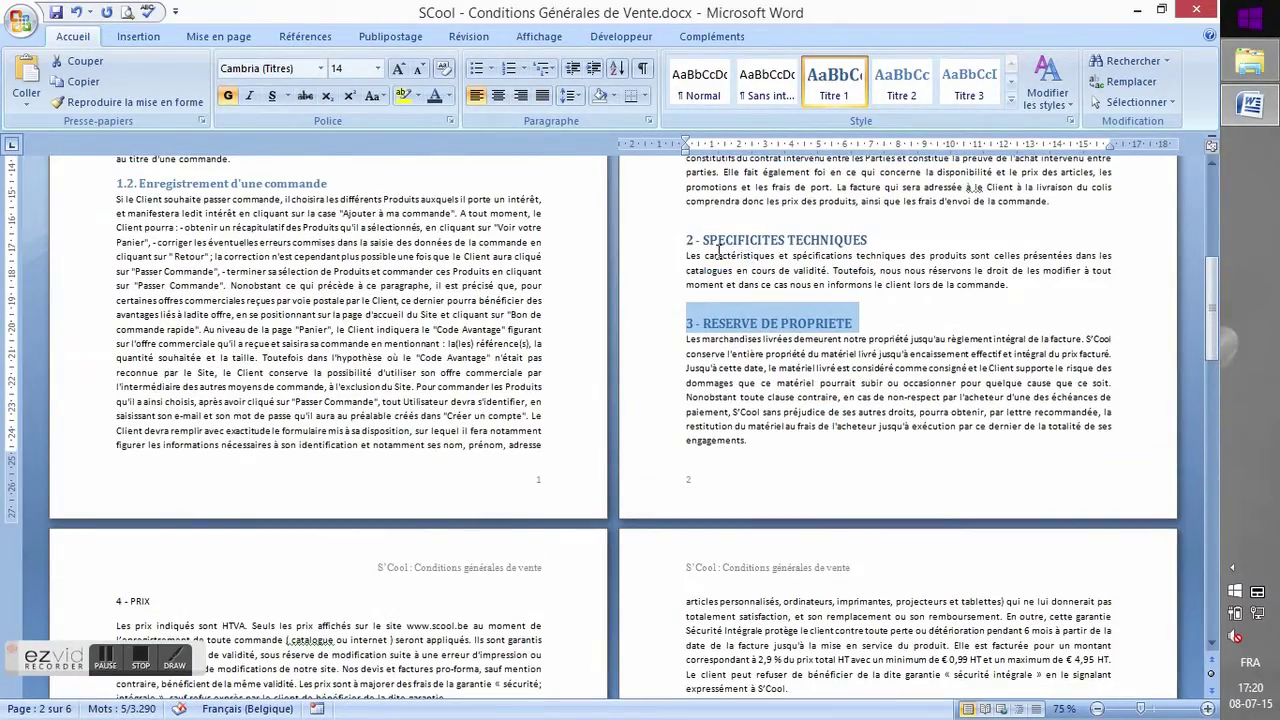
{"action": "scroll", "coordinate": [708, 258], "scroll_direction": "down", "scroll_amount": 5}
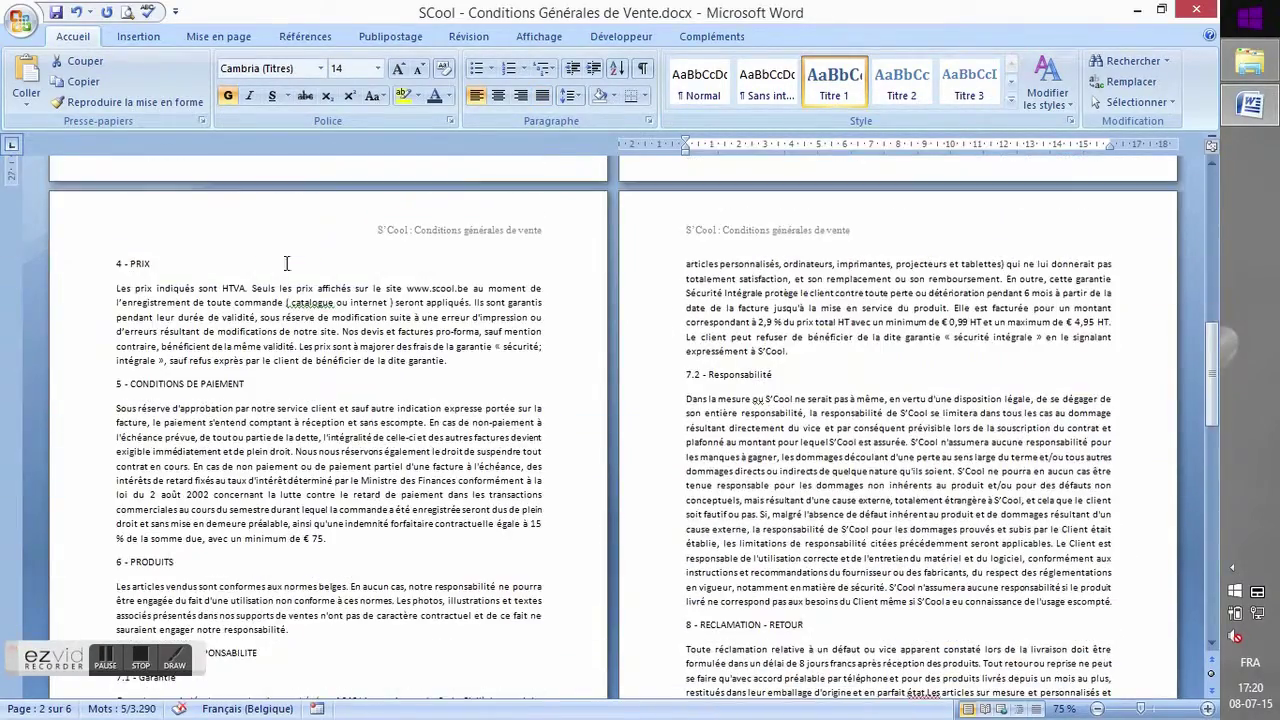
{"action": "left_click", "coordinate": [90, 268]}
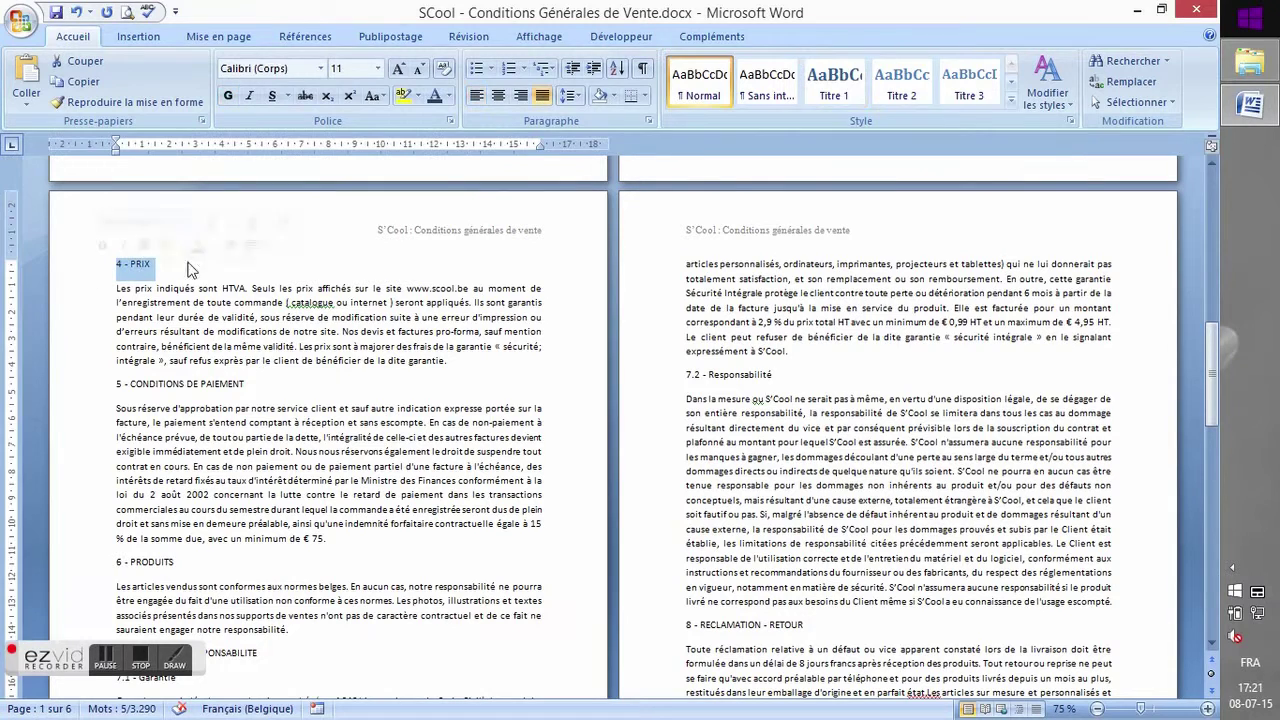
{"action": "left_click", "coordinate": [833, 85]}
{"action": "left_click", "coordinate": [95, 378]}
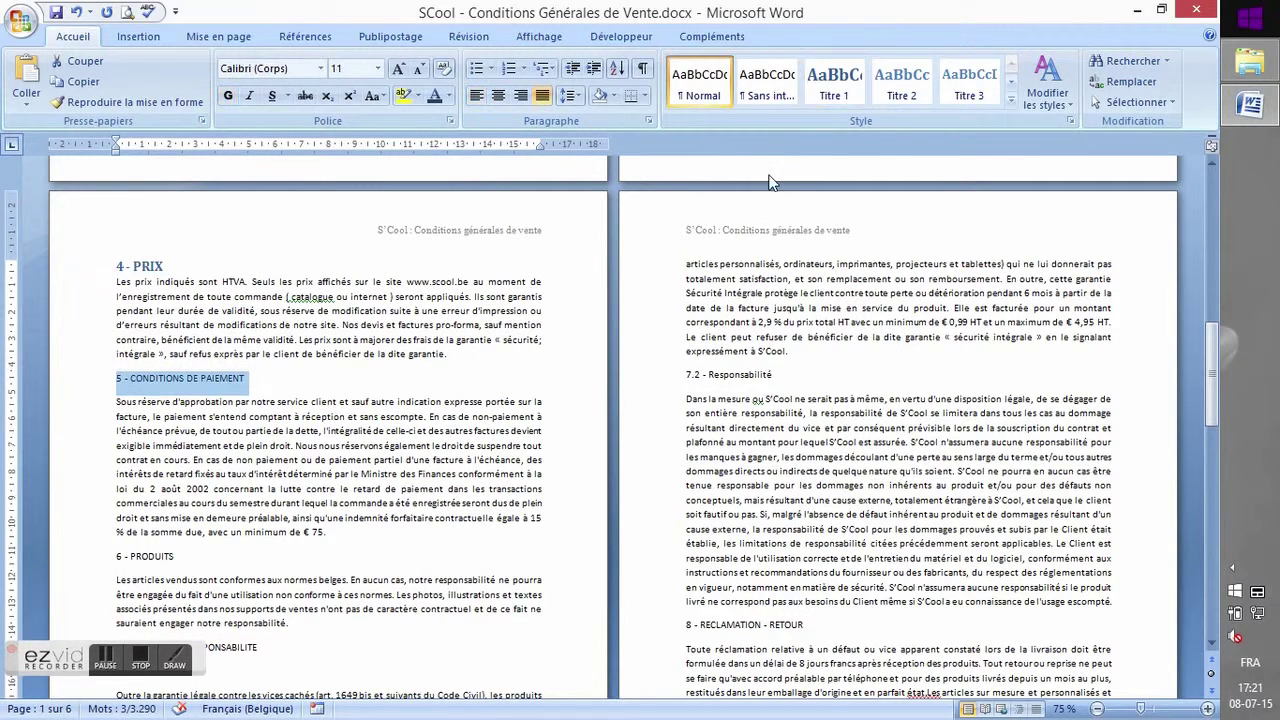
{"action": "left_click", "coordinate": [843, 97]}
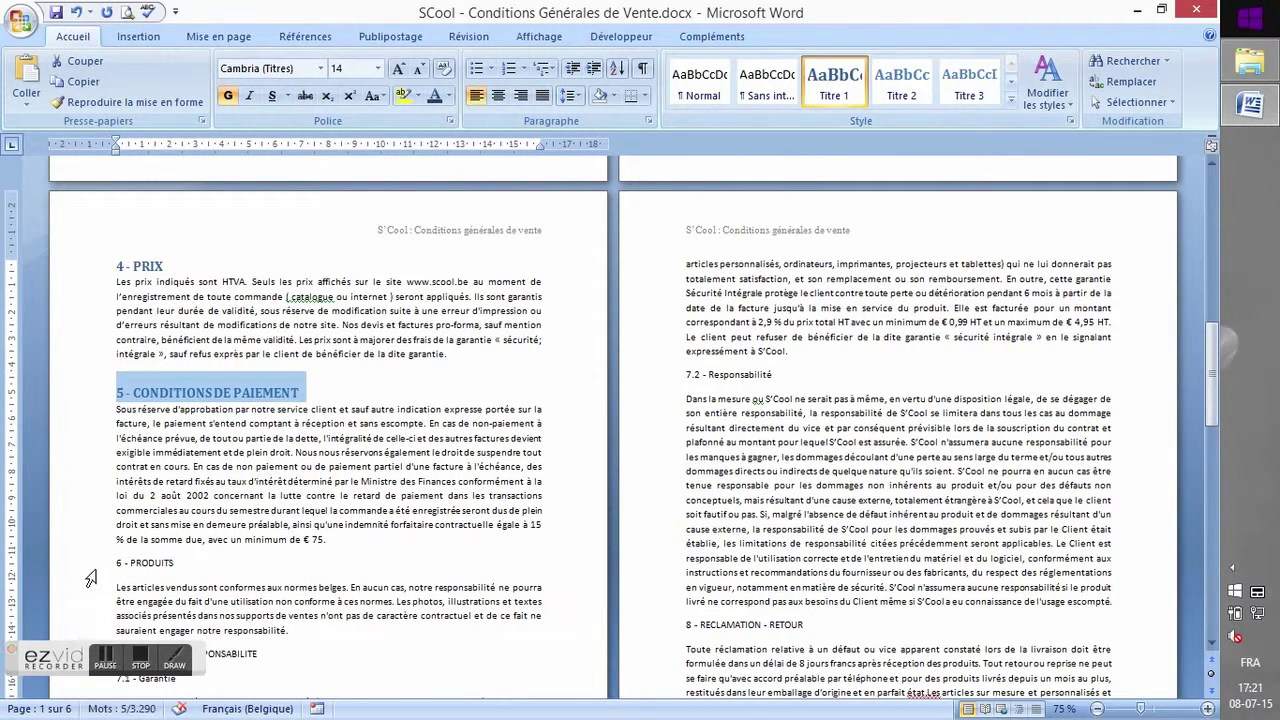
{"action": "left_click", "coordinate": [86, 568]}
{"action": "left_click", "coordinate": [835, 87]}
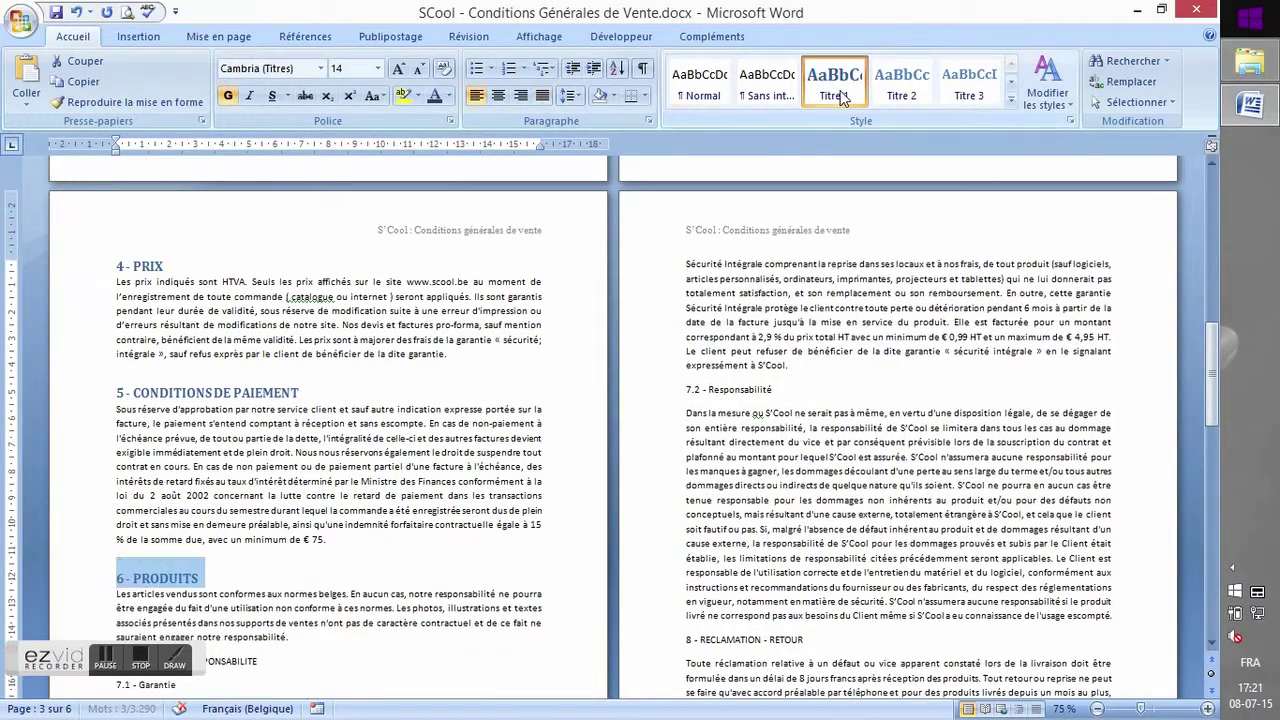
{"action": "scroll", "coordinate": [464, 494], "scroll_direction": "down", "scroll_amount": 3}
{"action": "left_click", "coordinate": [80, 498]}
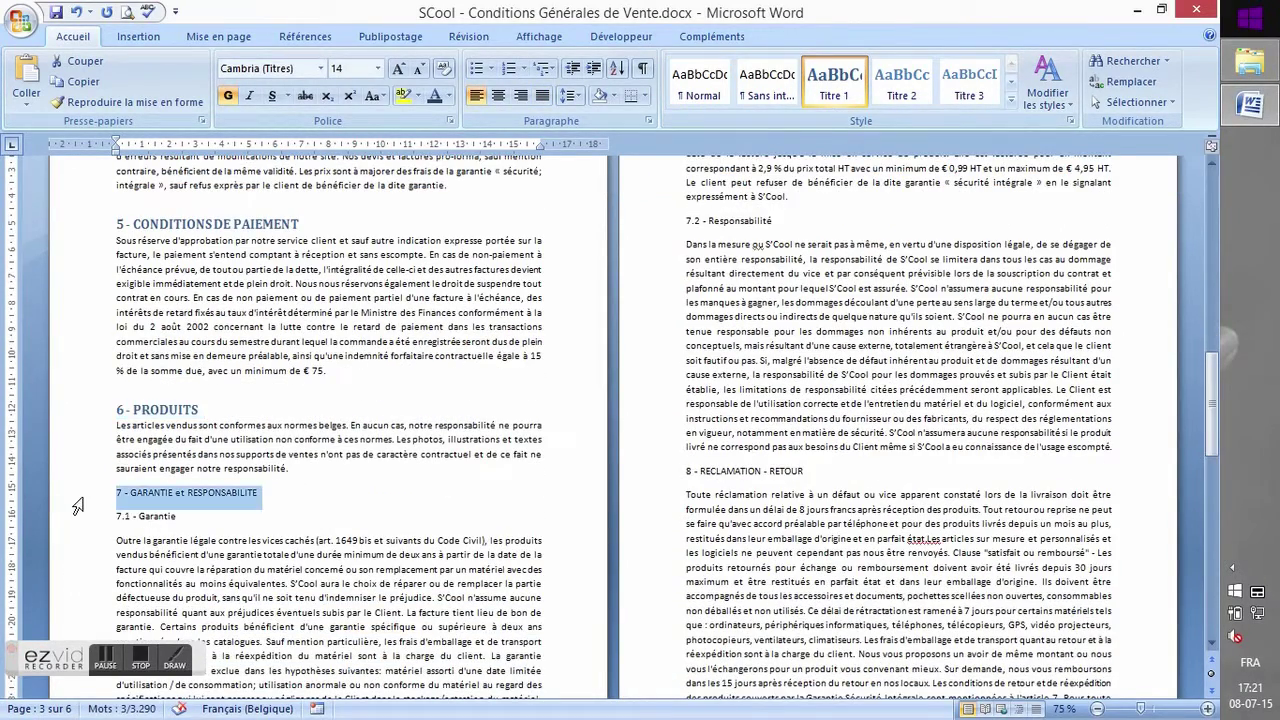
{"action": "left_click", "coordinate": [835, 87]}
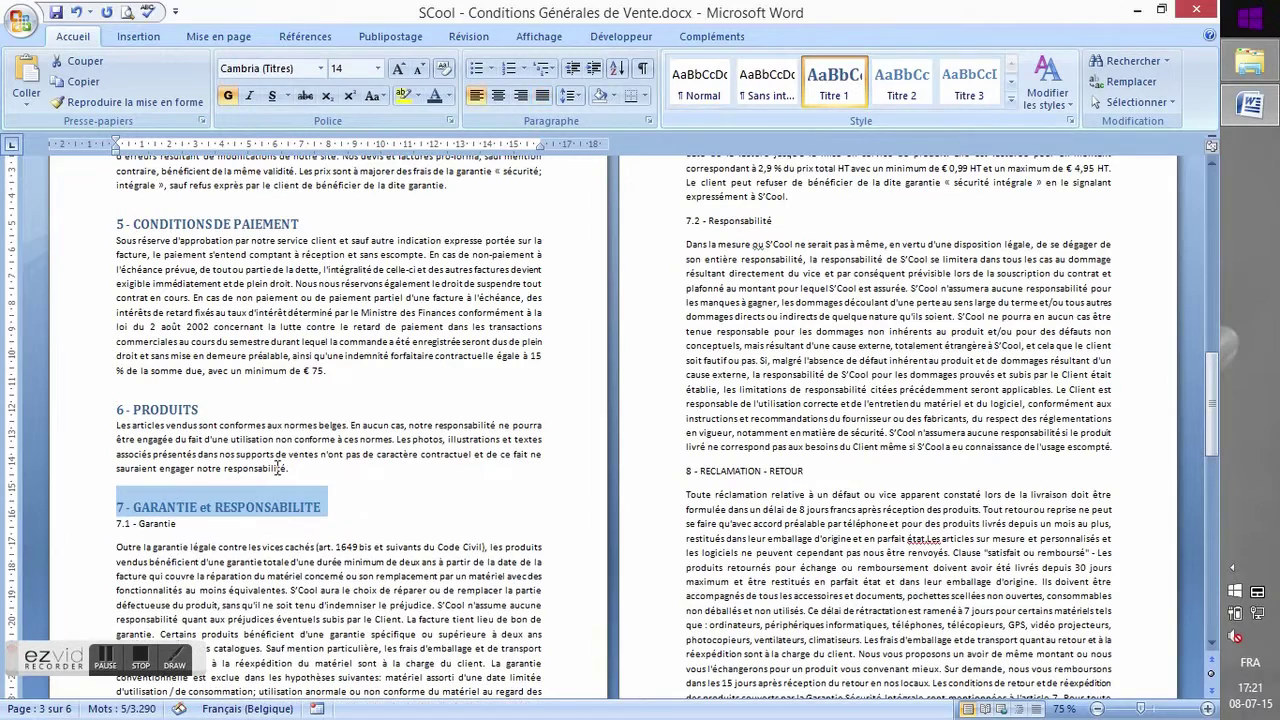
- Apply the Titre 2 style to the subheadings "7.1 - Garantie" and "7.2 - Responsabilité"
{"action": "left_click", "coordinate": [60, 524]}
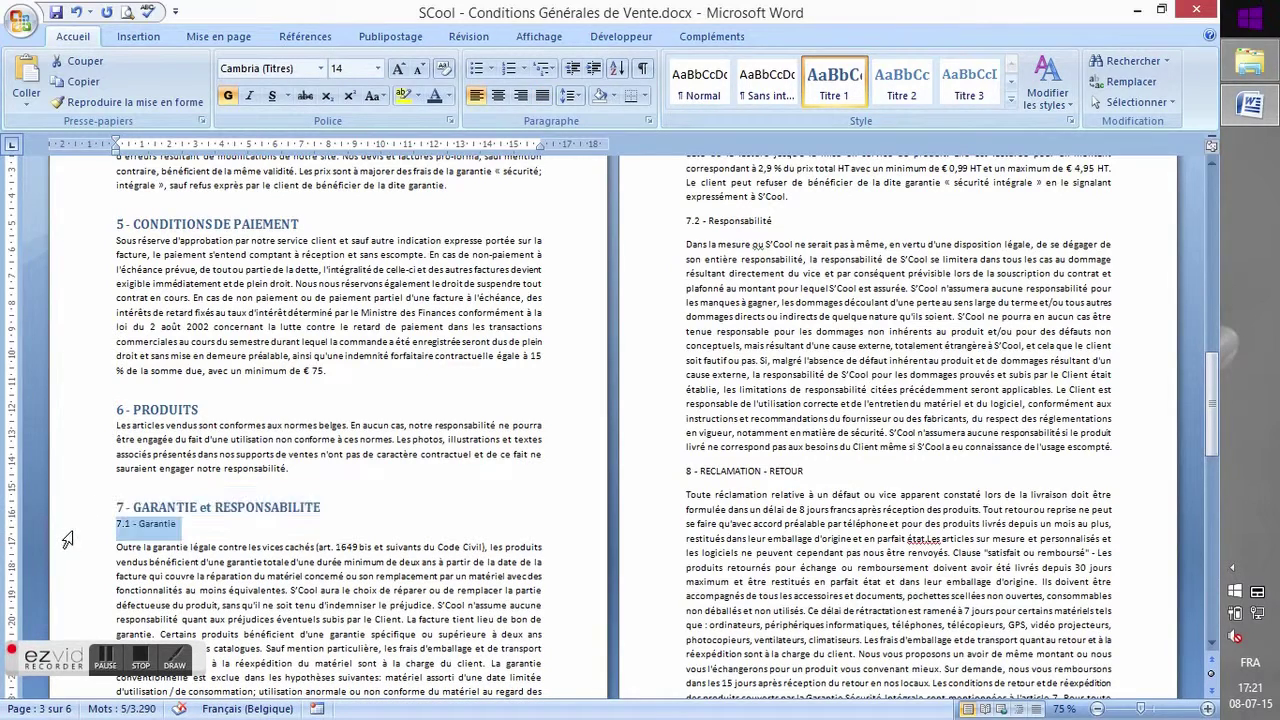
{"action": "left_click", "coordinate": [925, 90]}
{"action": "scroll", "coordinate": [655, 428], "scroll_direction": "up", "scroll_amount": 4}
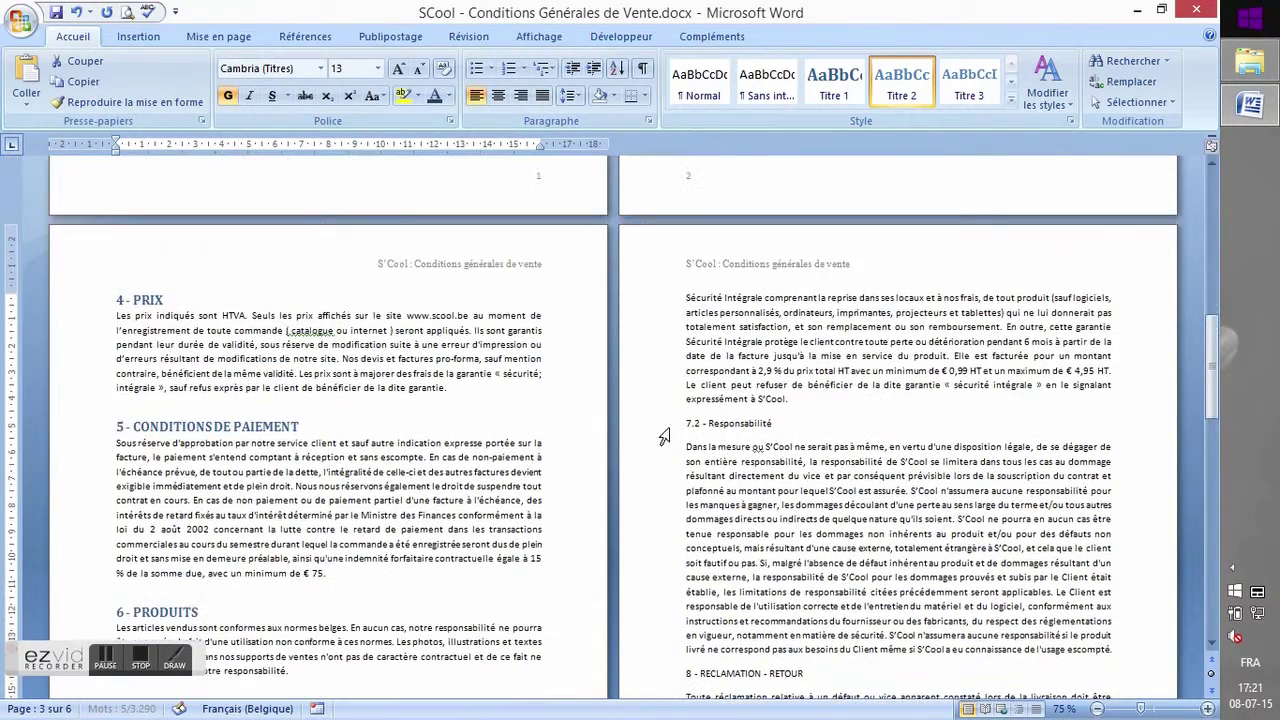
{"action": "left_click", "coordinate": [640, 426]}
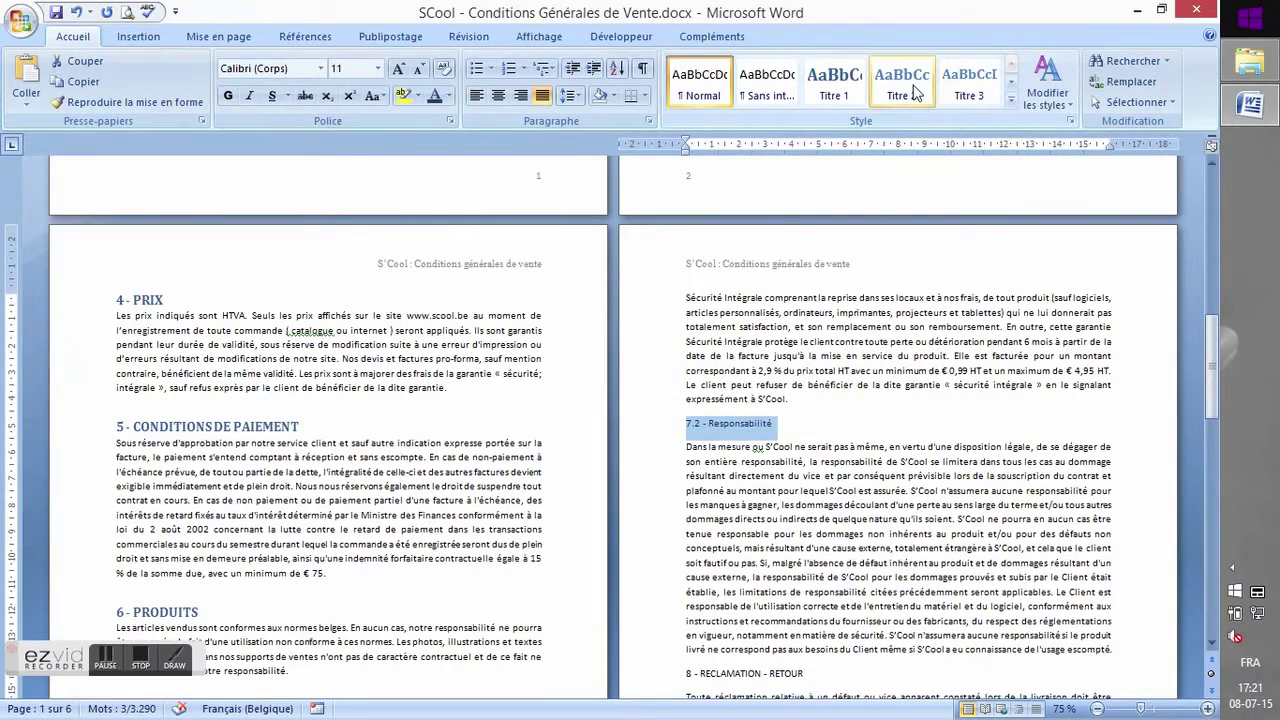
{"action": "left_click", "coordinate": [914, 92]}
- Apply the Titre 1 style to headings 8 (RECLAMATION - RETOUR), 9 (EXECUTION DE LA COMMANDE) and 10 (PROTECTION DE LA VIE PRIVEE)
{"action": "scroll", "coordinate": [647, 547], "scroll_direction": "down", "scroll_amount": 3}
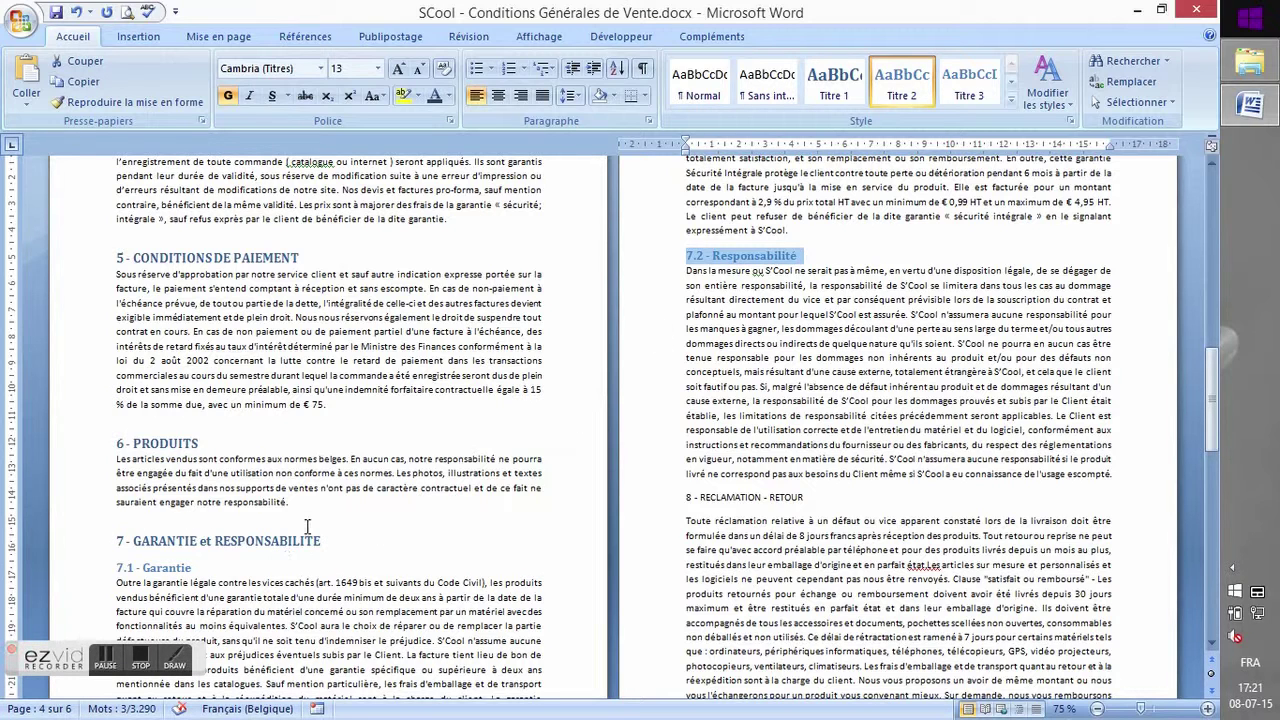
{"action": "left_click", "coordinate": [641, 499]}
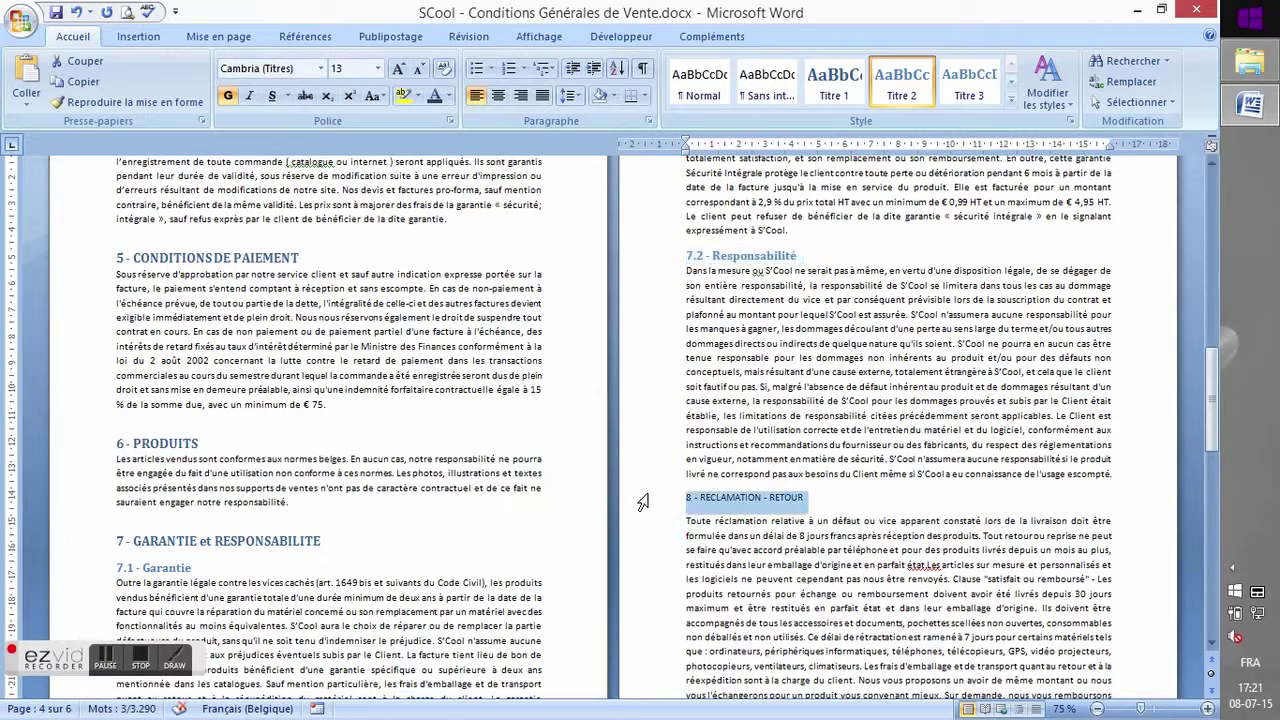
{"action": "left_click", "coordinate": [845, 89]}
{"action": "scroll", "coordinate": [857, 350], "scroll_direction": "down", "scroll_amount": 4}
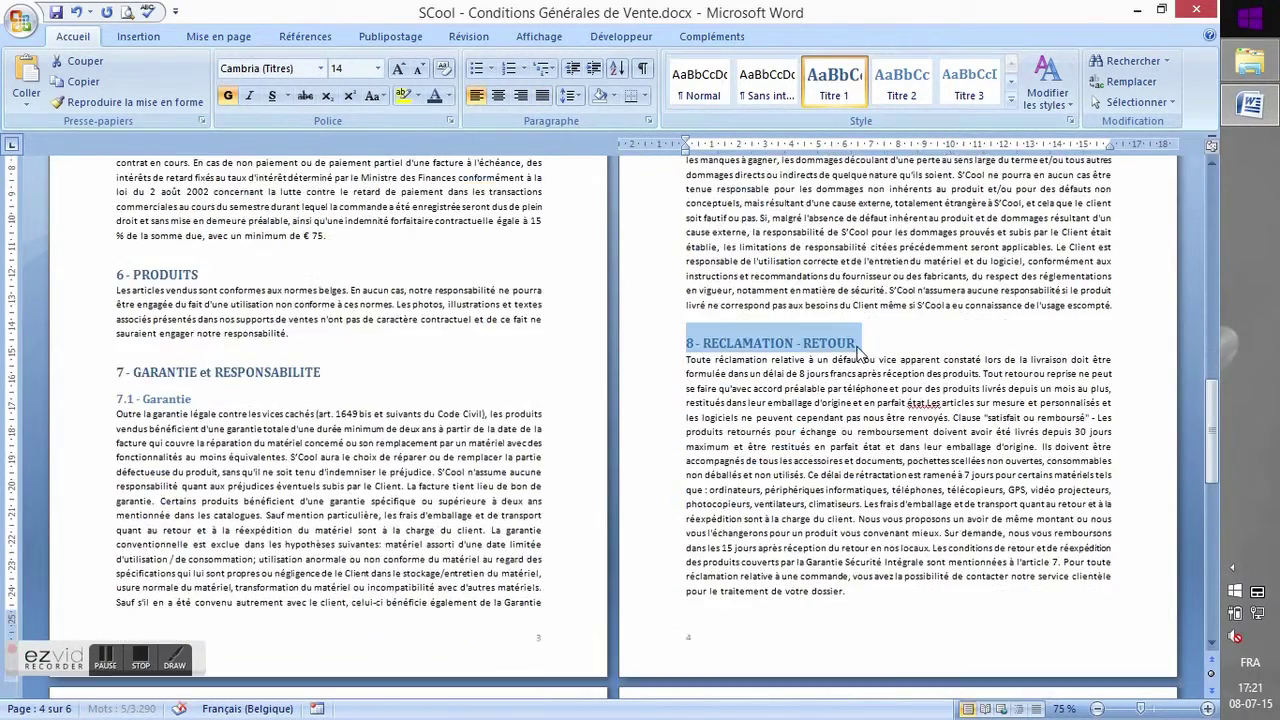
{"action": "scroll", "coordinate": [857, 350], "scroll_direction": "down", "scroll_amount": 11}
{"action": "left_click", "coordinate": [88, 289]}
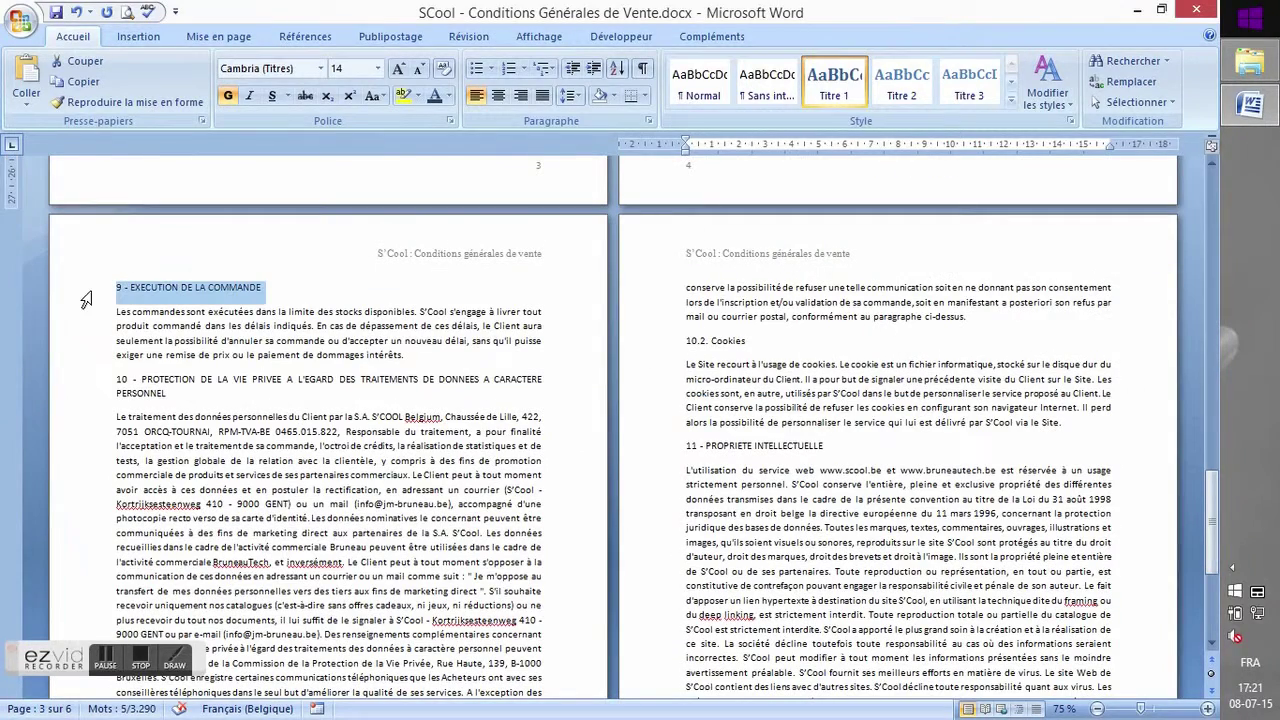
{"action": "left_click", "coordinate": [833, 86]}
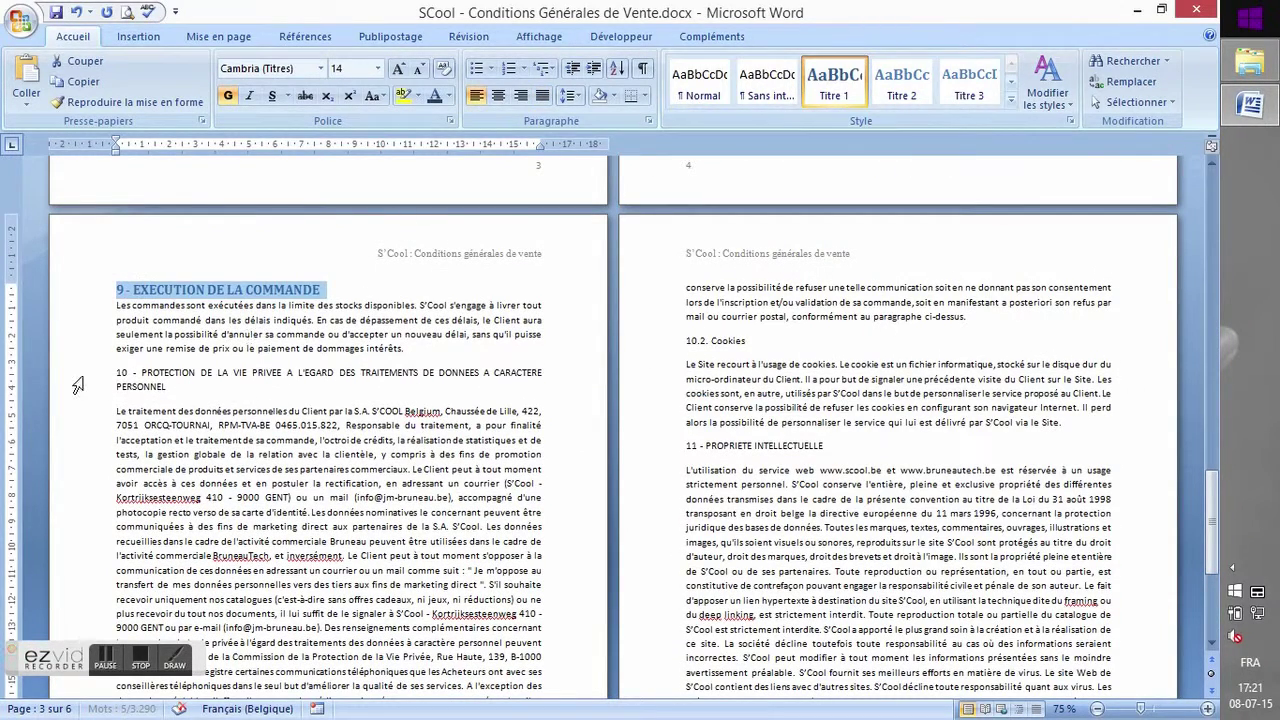
{"action": "left_click_drag", "start_coordinate": [80, 376], "coordinate": [80, 392]}
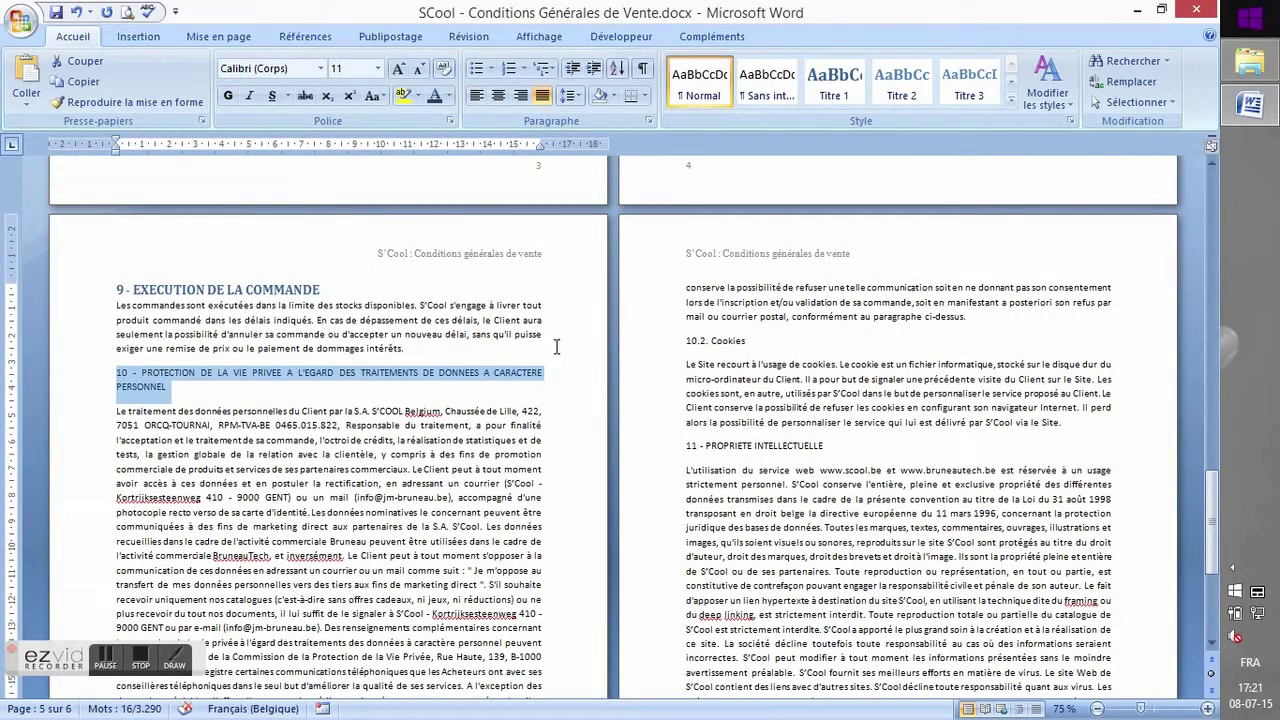
{"action": "left_click", "coordinate": [903, 84]}
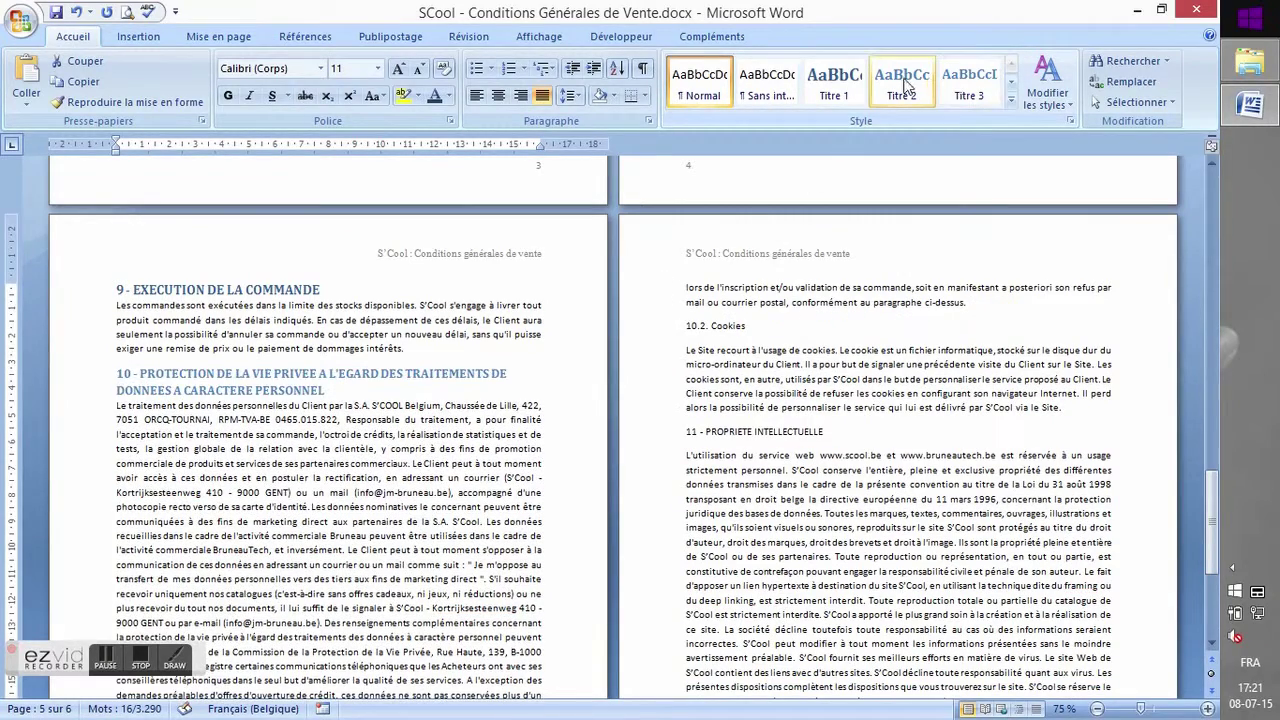
{"action": "left_click", "coordinate": [836, 88]}
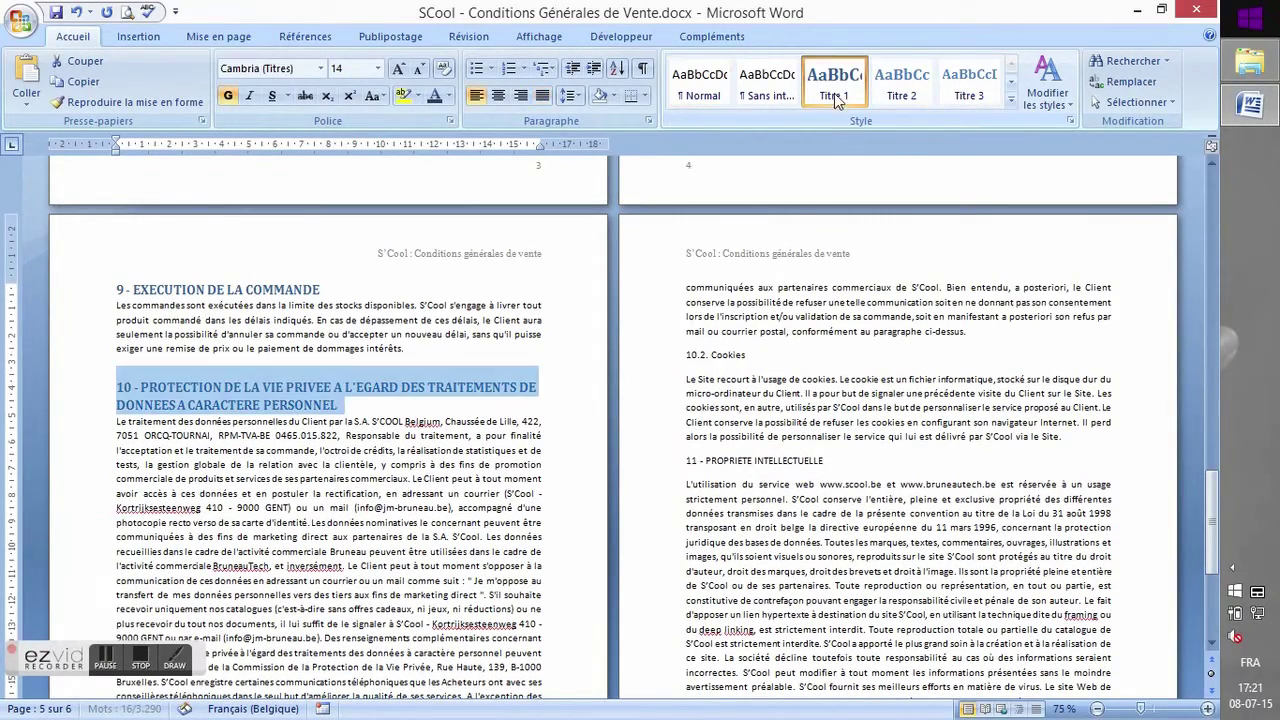
- Apply the Titre 2 style to the subheadings "10.1. Informations nominatives" and "10.2. Cookies"
{"action": "scroll", "coordinate": [660, 354], "scroll_direction": "down", "scroll_amount": 3}
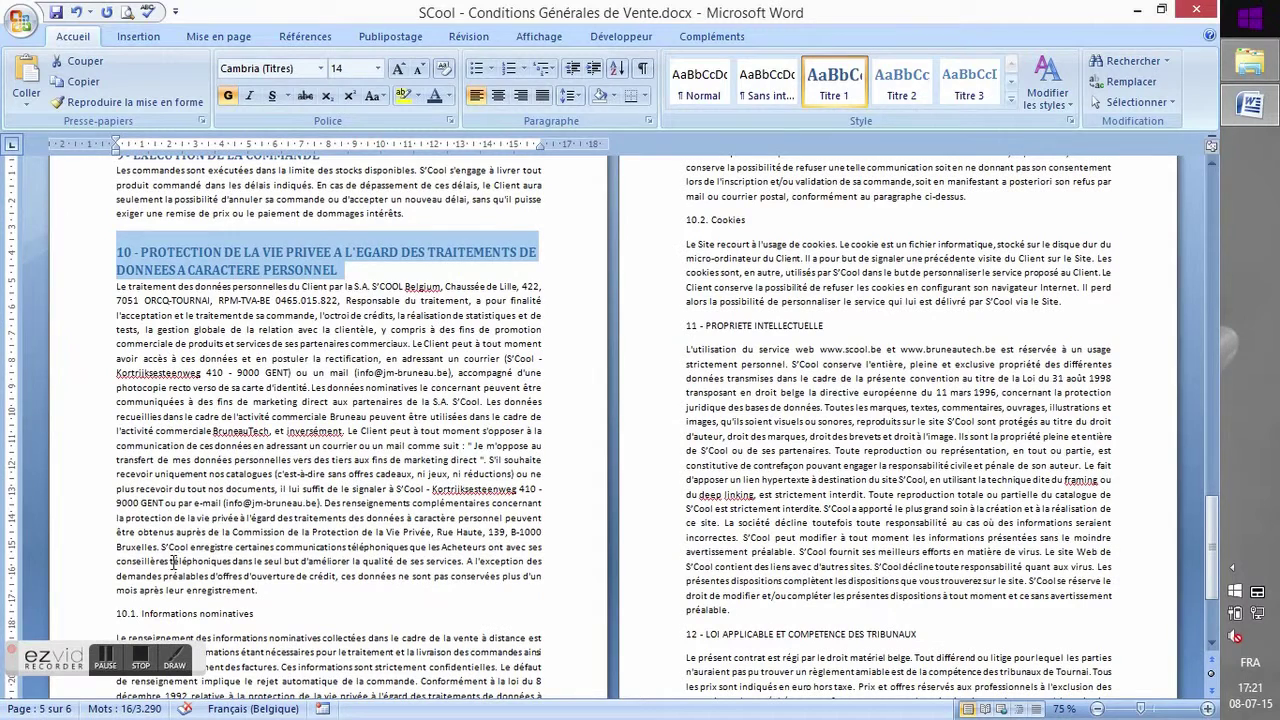
{"action": "left_click", "coordinate": [92, 615]}
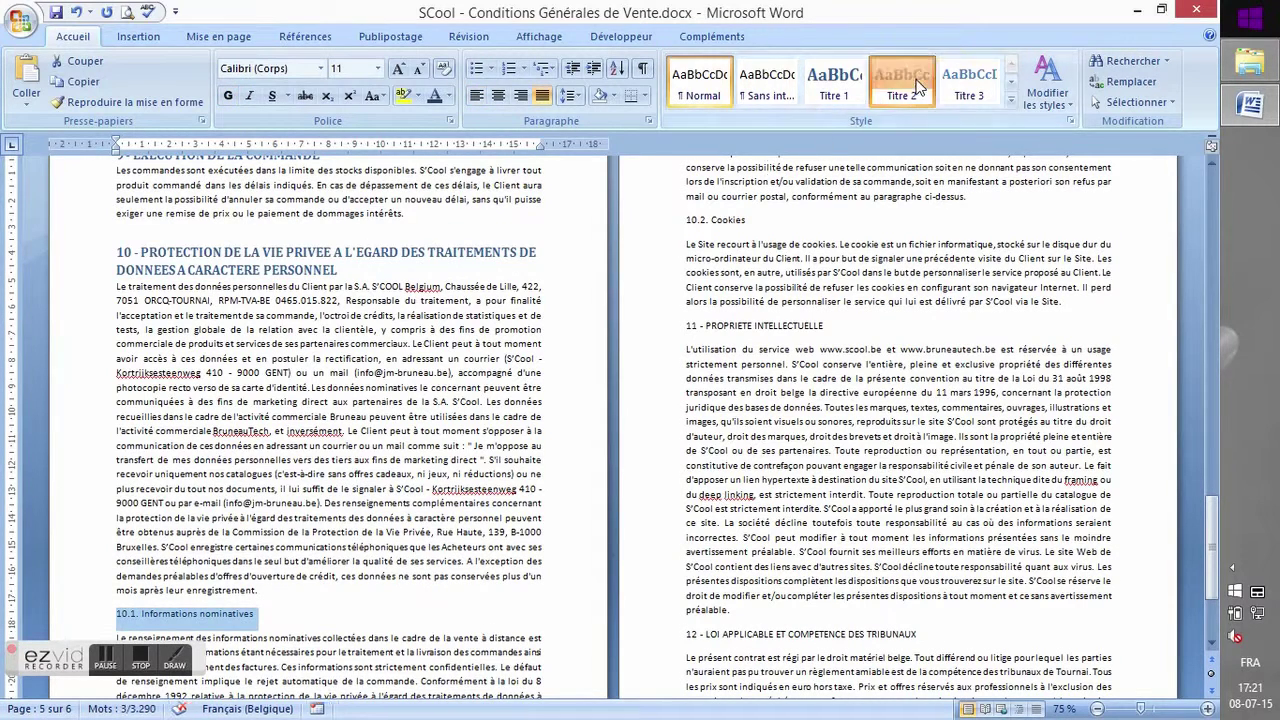
{"action": "left_click", "coordinate": [901, 84]}
{"action": "left_click", "coordinate": [657, 206]}
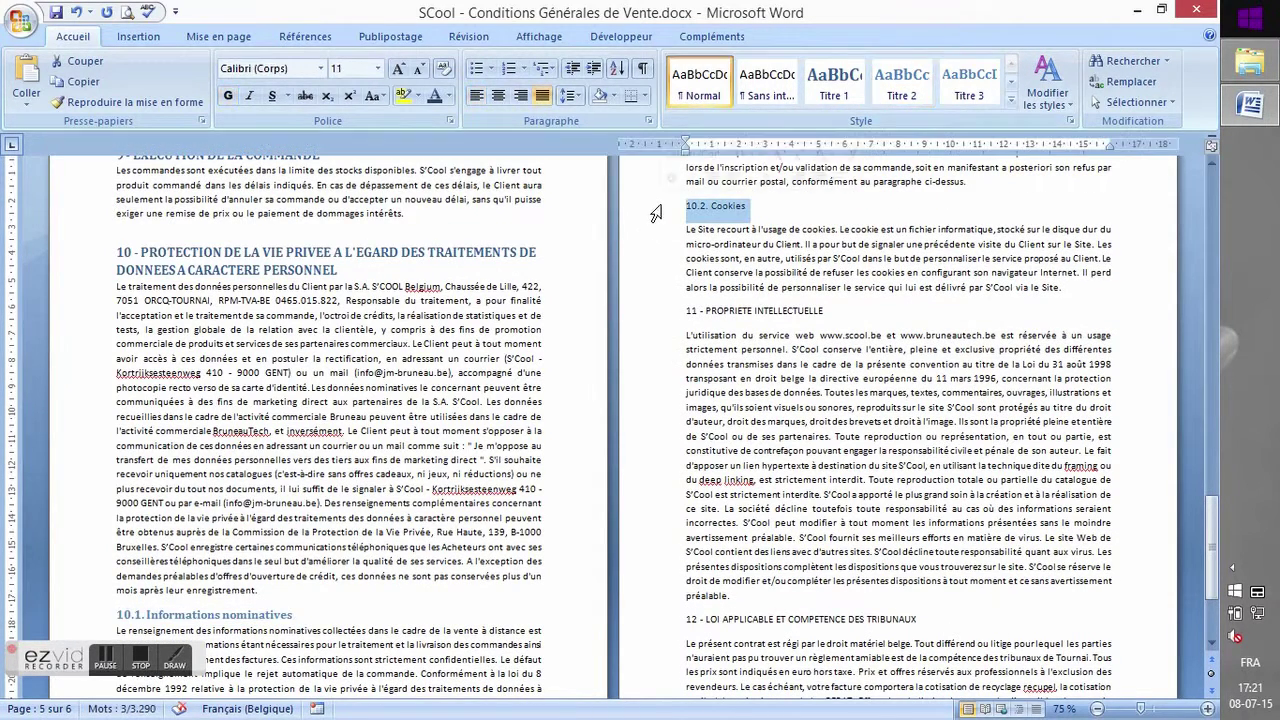
{"action": "left_click", "coordinate": [912, 94]}
- Apply the Titre 1 style to the heading "11 - PROPRIETE INTELLECTUELLE"
{"action": "left_click", "coordinate": [662, 303]}
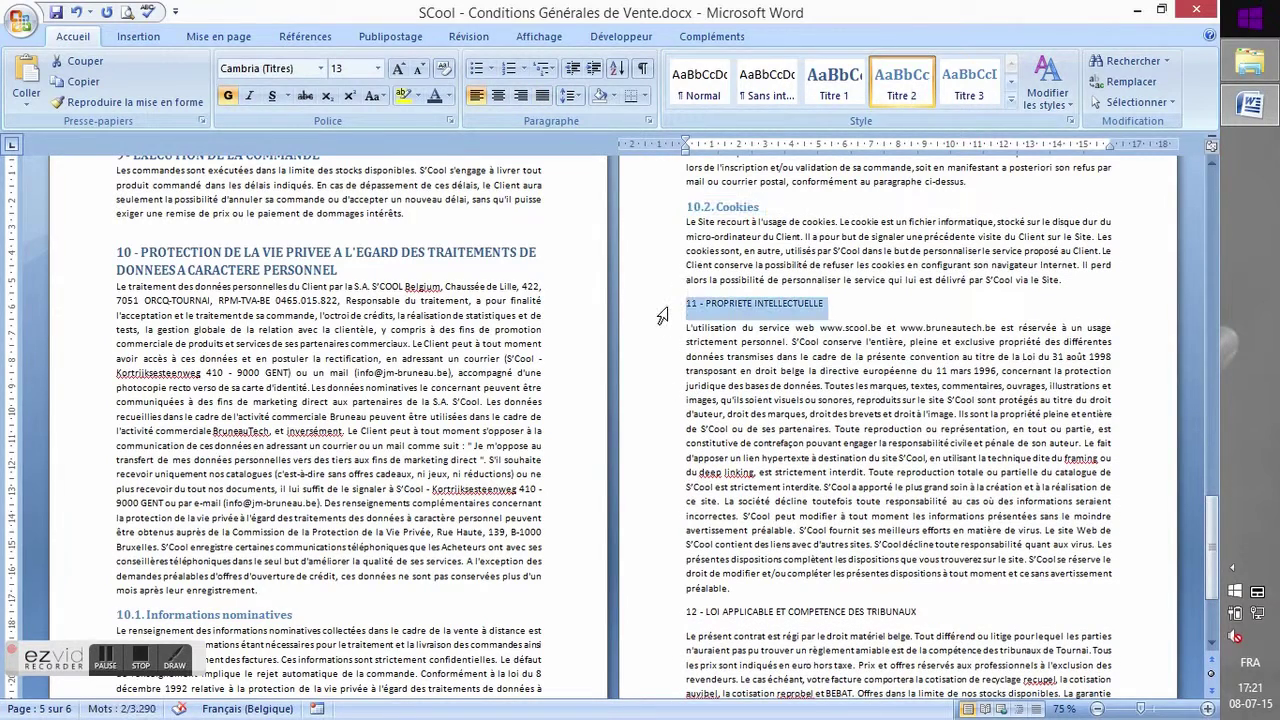
{"action": "left_click", "coordinate": [835, 84]}
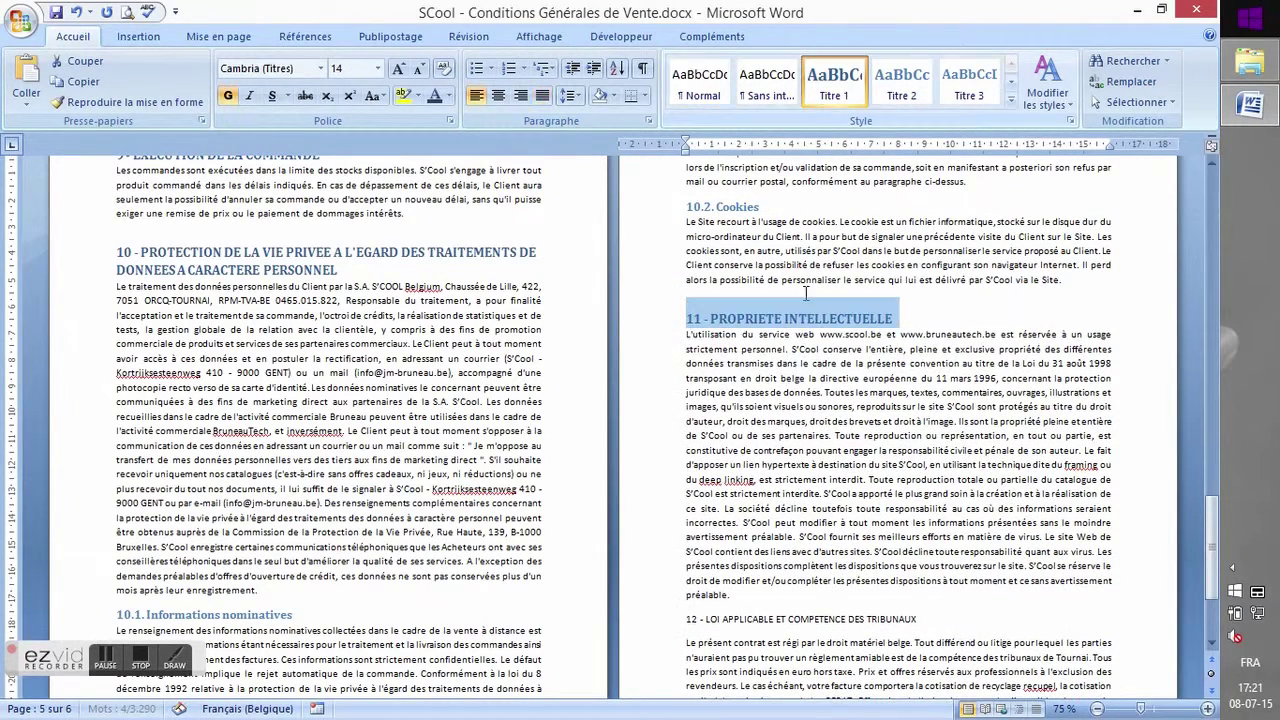
- Apply the Titre 1 style to the heading "12 - LOI APPLICABLE ET COMPETENCE DES TRIBUNAUX"
{"action": "left_click", "coordinate": [645, 620]}
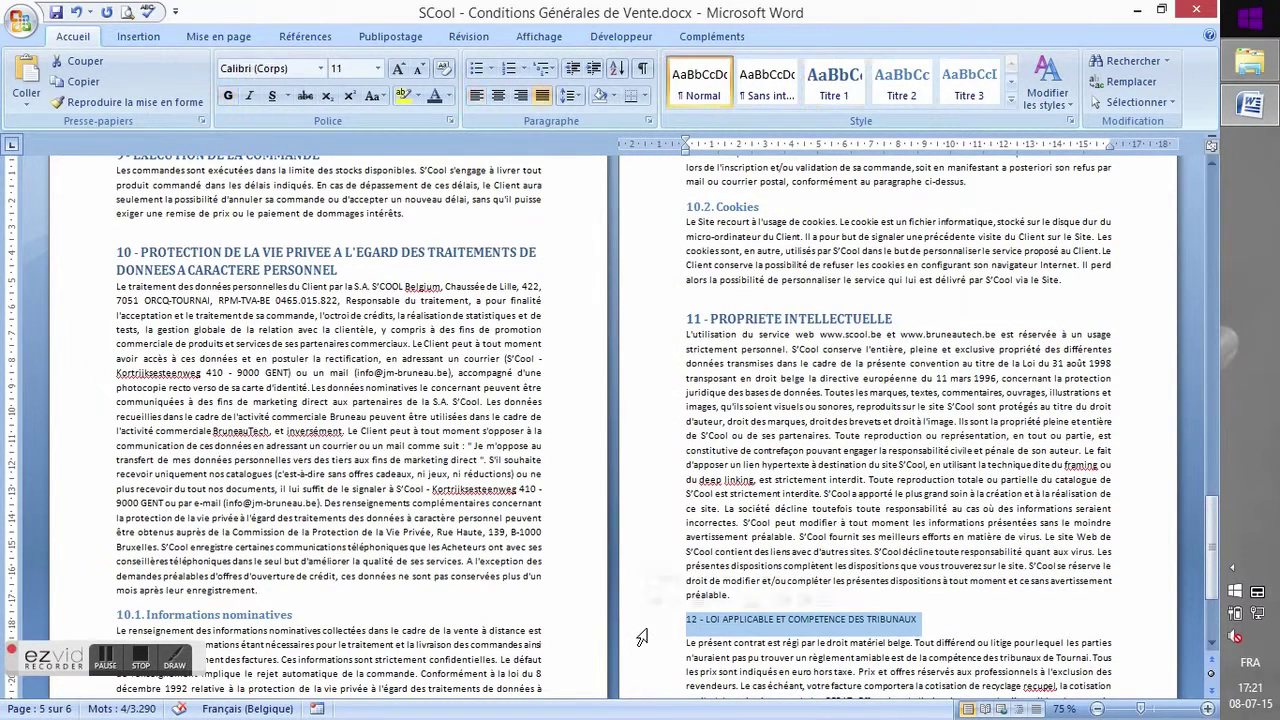
{"action": "left_click", "coordinate": [834, 82]}
{"action": "scroll", "coordinate": [910, 325], "scroll_direction": "down", "scroll_amount": 4}
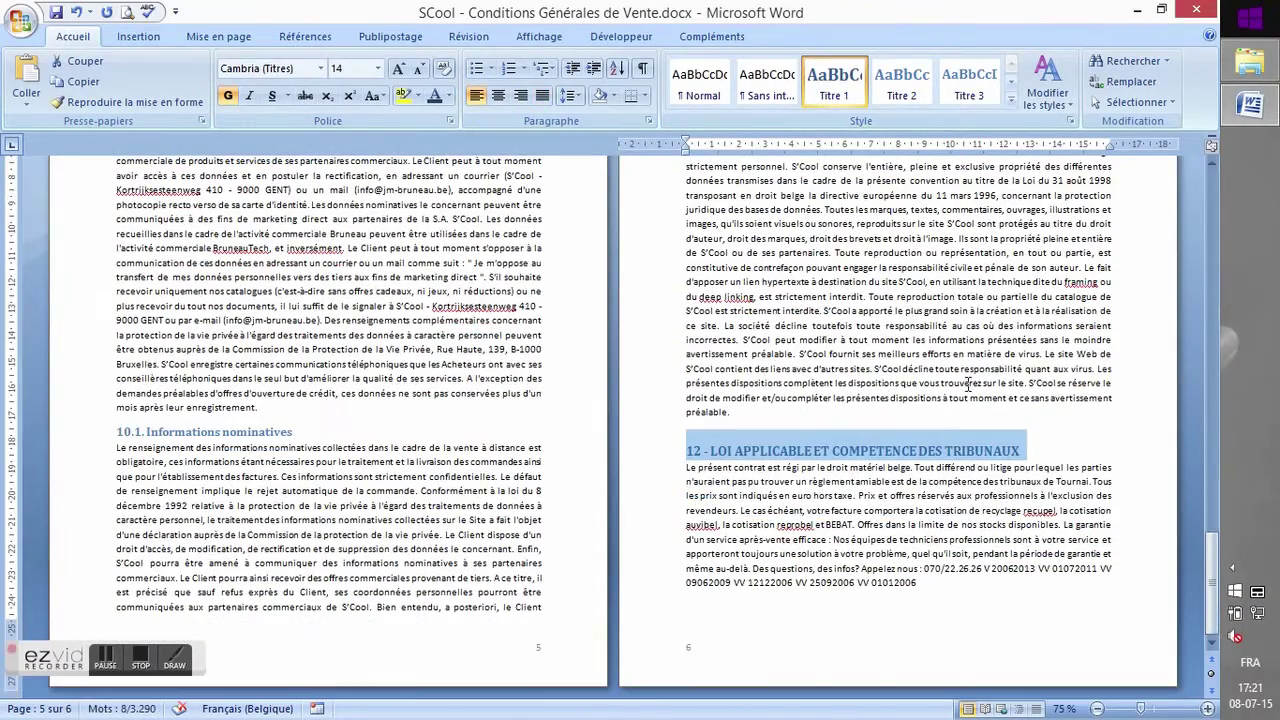
- Update the table of contents on page 1 so it lists all the styled headings
{"action": "left_click_drag", "start_coordinate": [1213, 578], "coordinate": [1226, 182]}
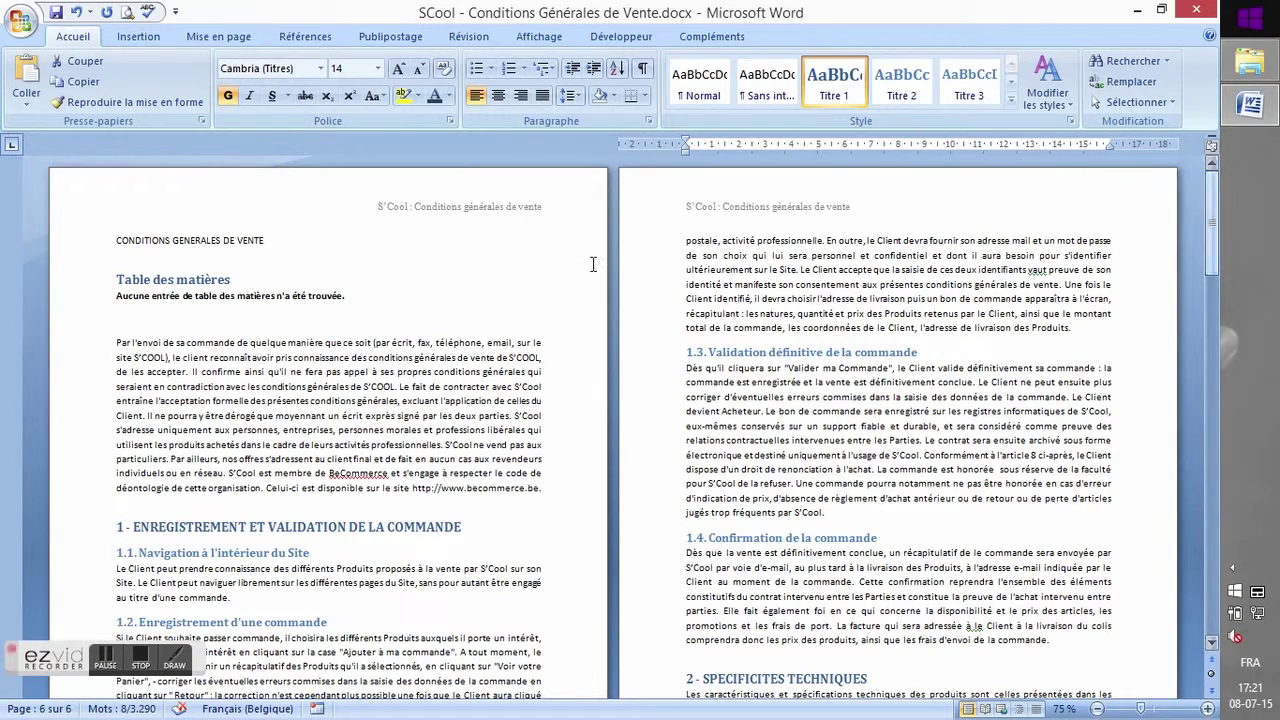
{"action": "left_click", "coordinate": [218, 290]}
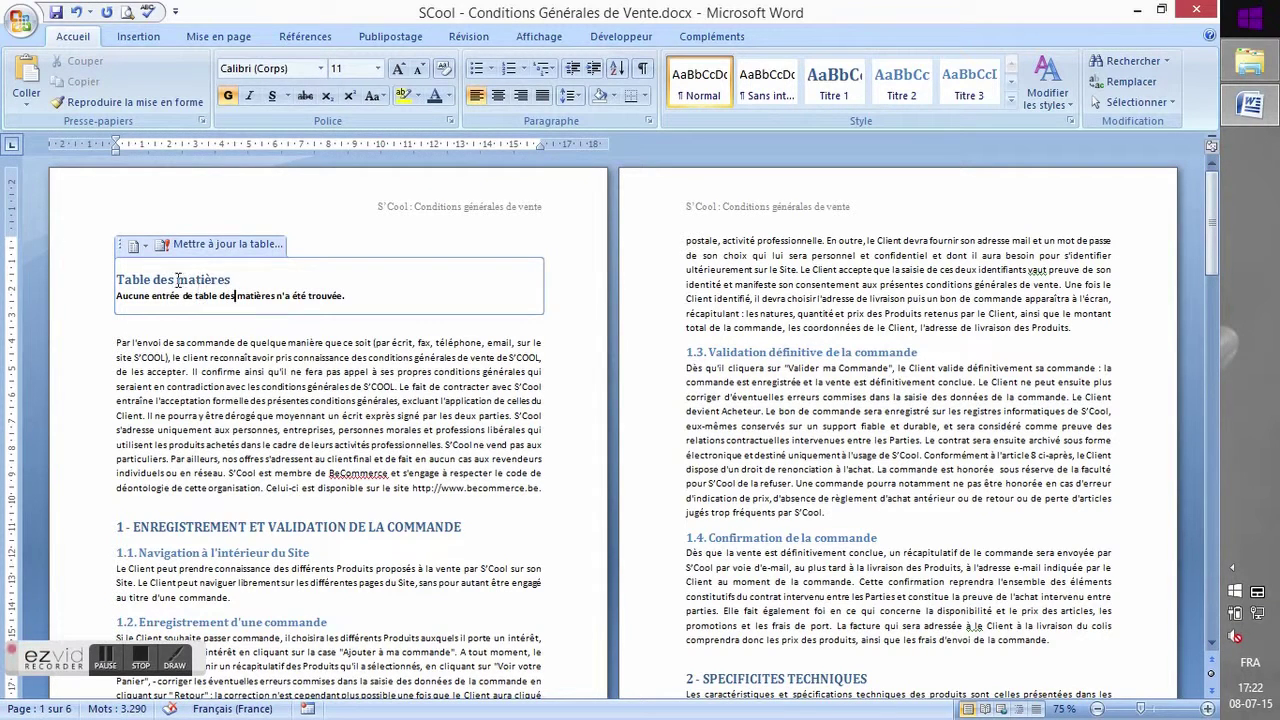
{"action": "left_click", "coordinate": [184, 247]}
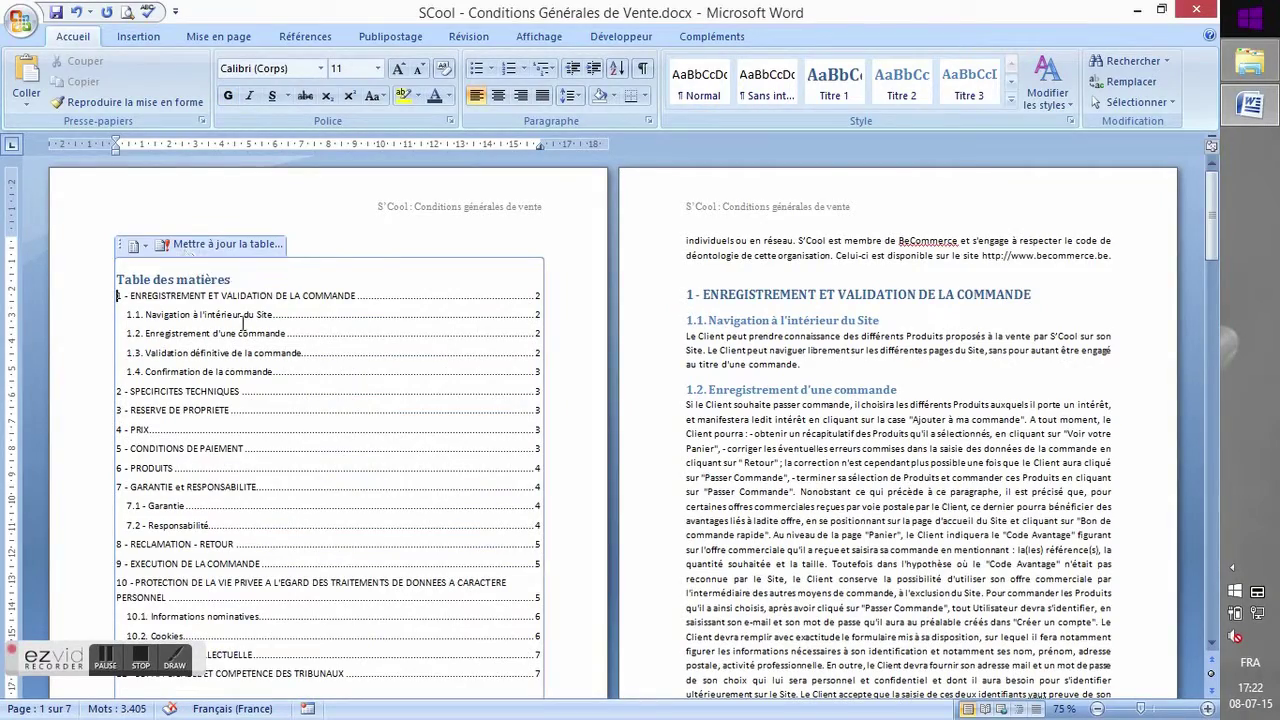
- Examine the entries, levels and page numbers in the table of contents against the headings in the document
{"action": "scroll", "coordinate": [252, 345], "scroll_direction": "down", "scroll_amount": 3}
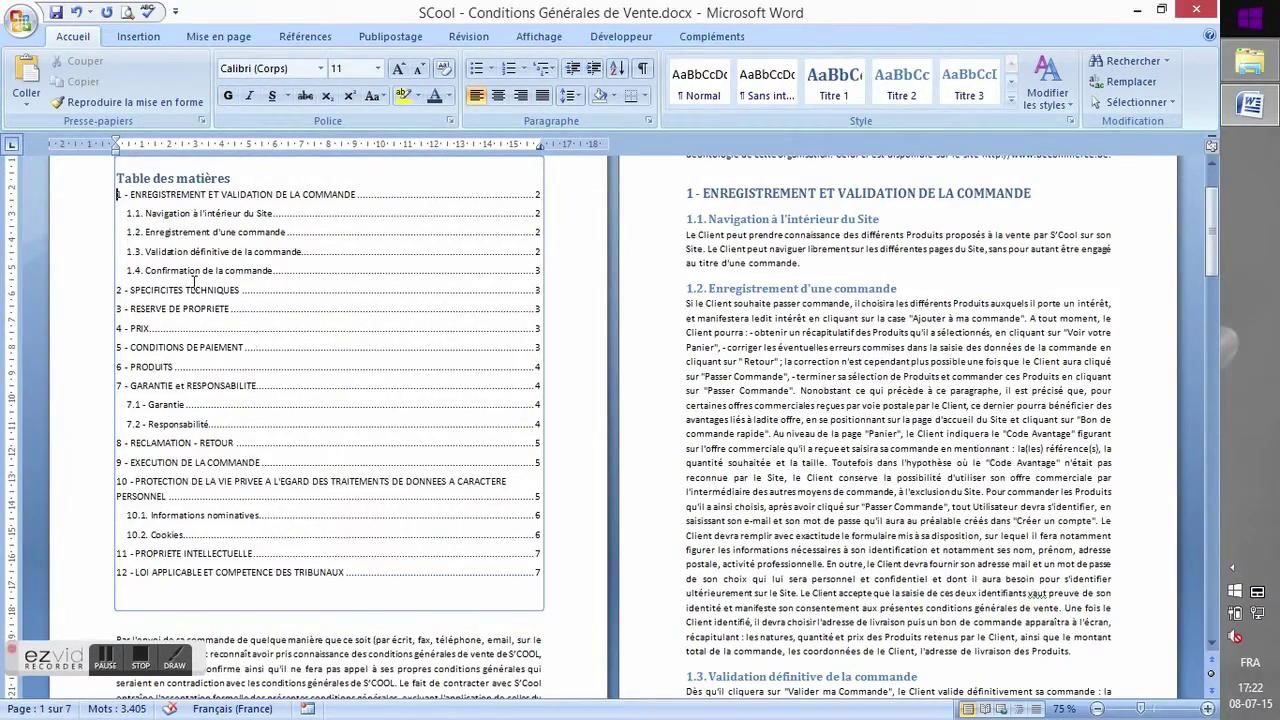
{"action": "scroll", "coordinate": [124, 190], "scroll_direction": "up", "scroll_amount": 1}
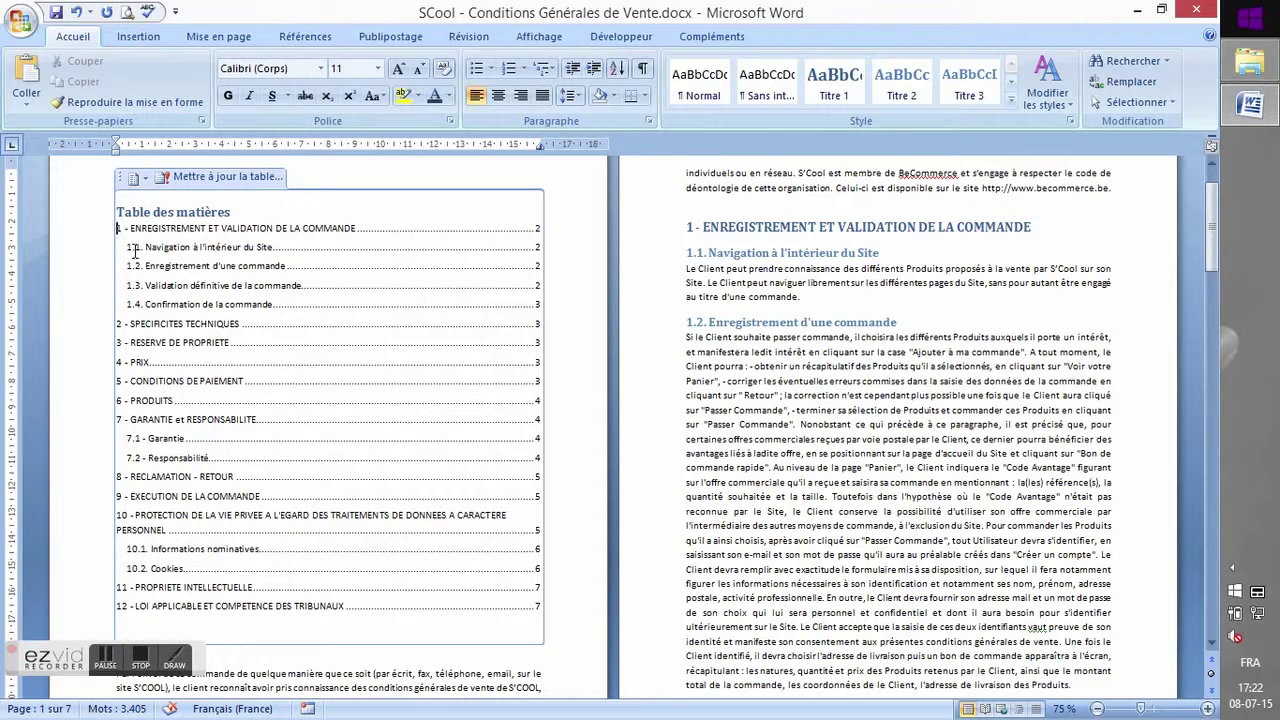
{"action": "scroll", "coordinate": [440, 254], "scroll_direction": "down", "scroll_amount": 1}
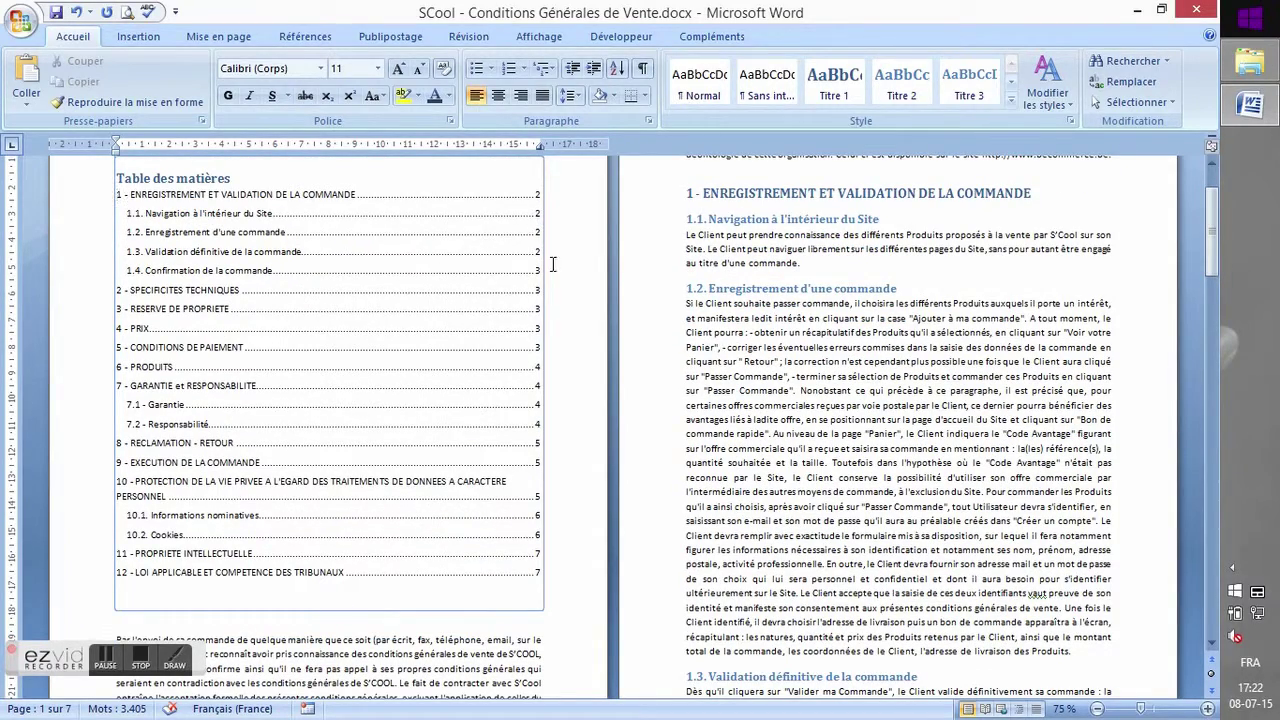
{"action": "scroll", "coordinate": [535, 253], "scroll_direction": "down", "scroll_amount": 5}
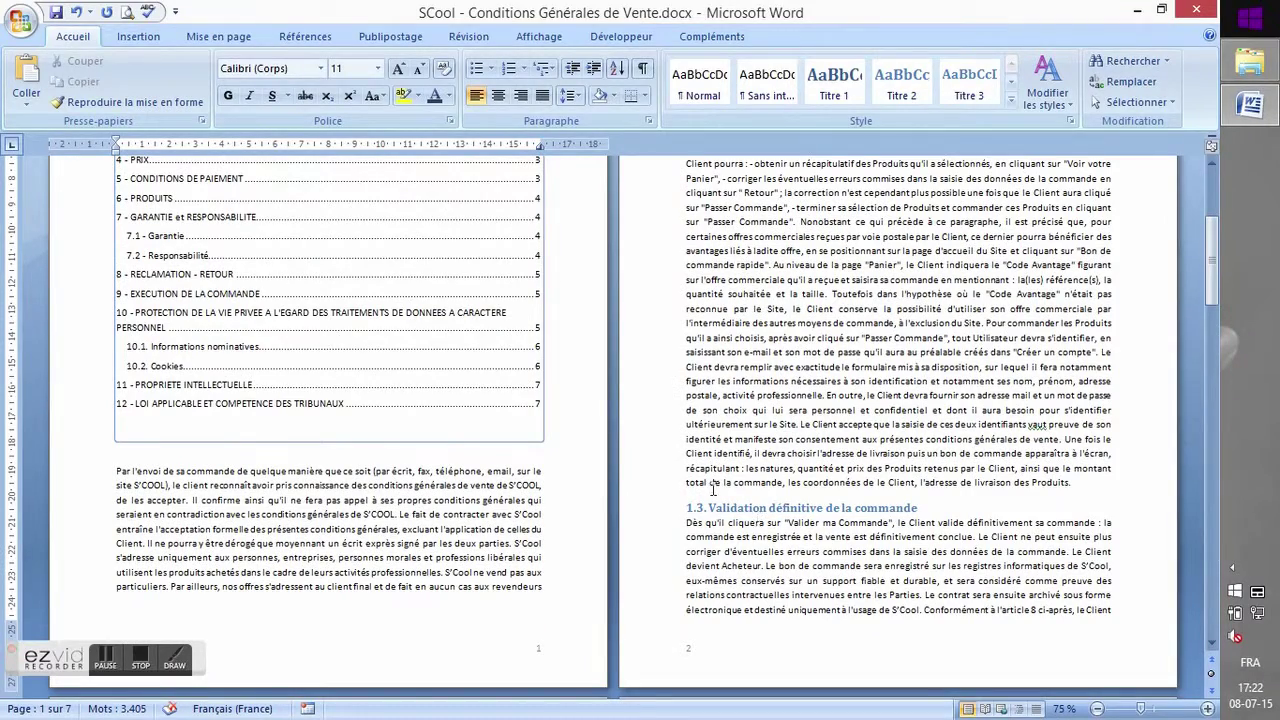
{"action": "scroll", "coordinate": [348, 342], "scroll_direction": "up", "scroll_amount": 5}
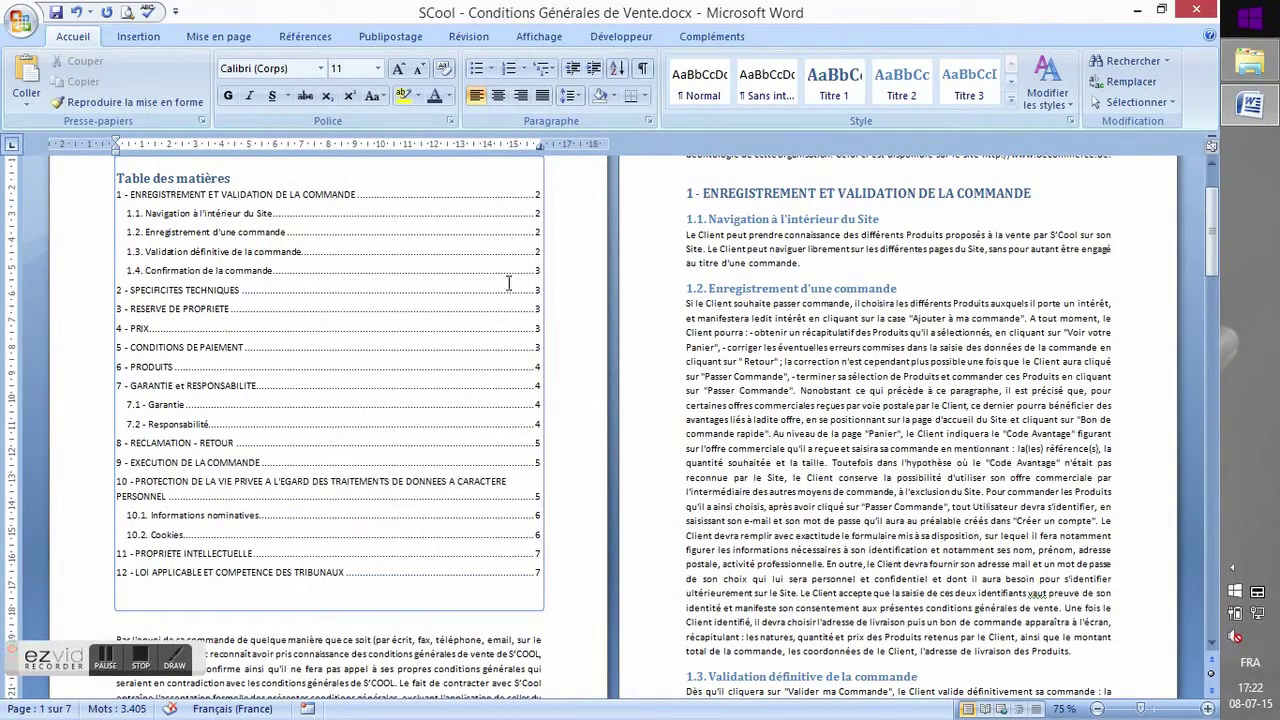
{"action": "scroll", "coordinate": [329, 460], "scroll_direction": "down", "scroll_amount": 17}
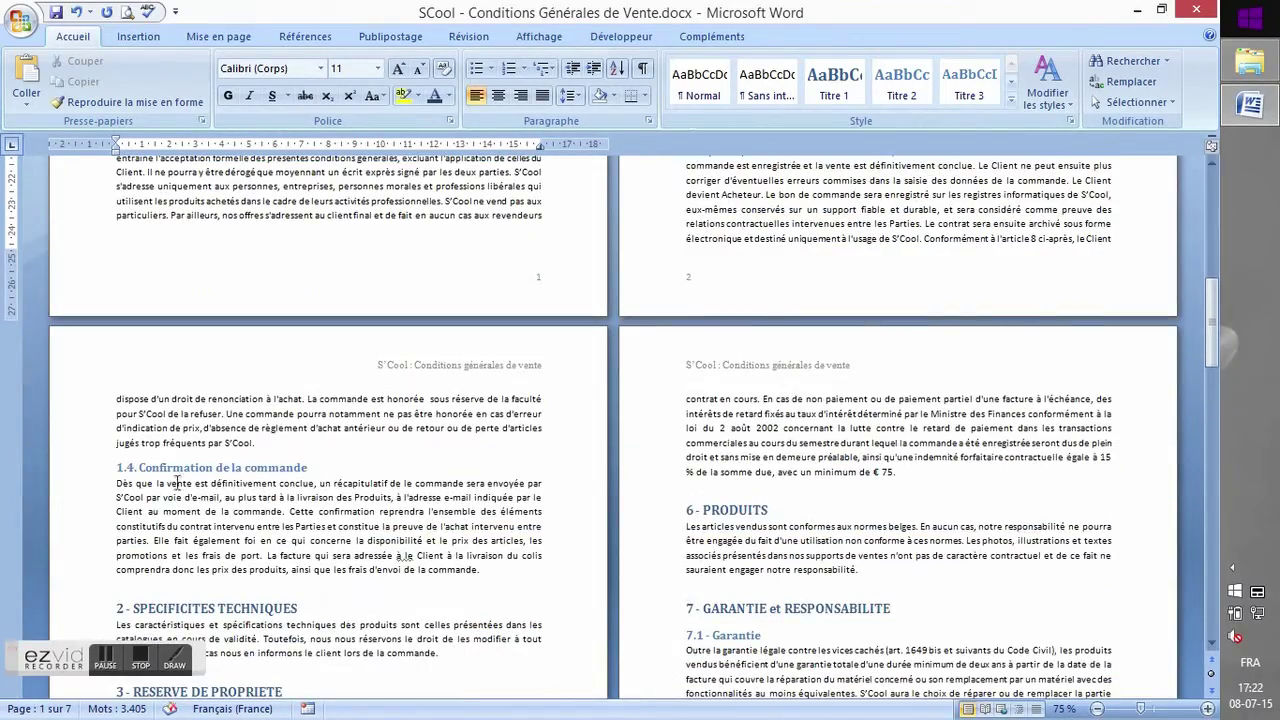
- Follow the table of contents entry "11 - PROPRIETE INTELLECTUELLE" to its heading and view the end of the document
{"action": "scroll", "coordinate": [367, 480], "scroll_direction": "up", "scroll_amount": 10}
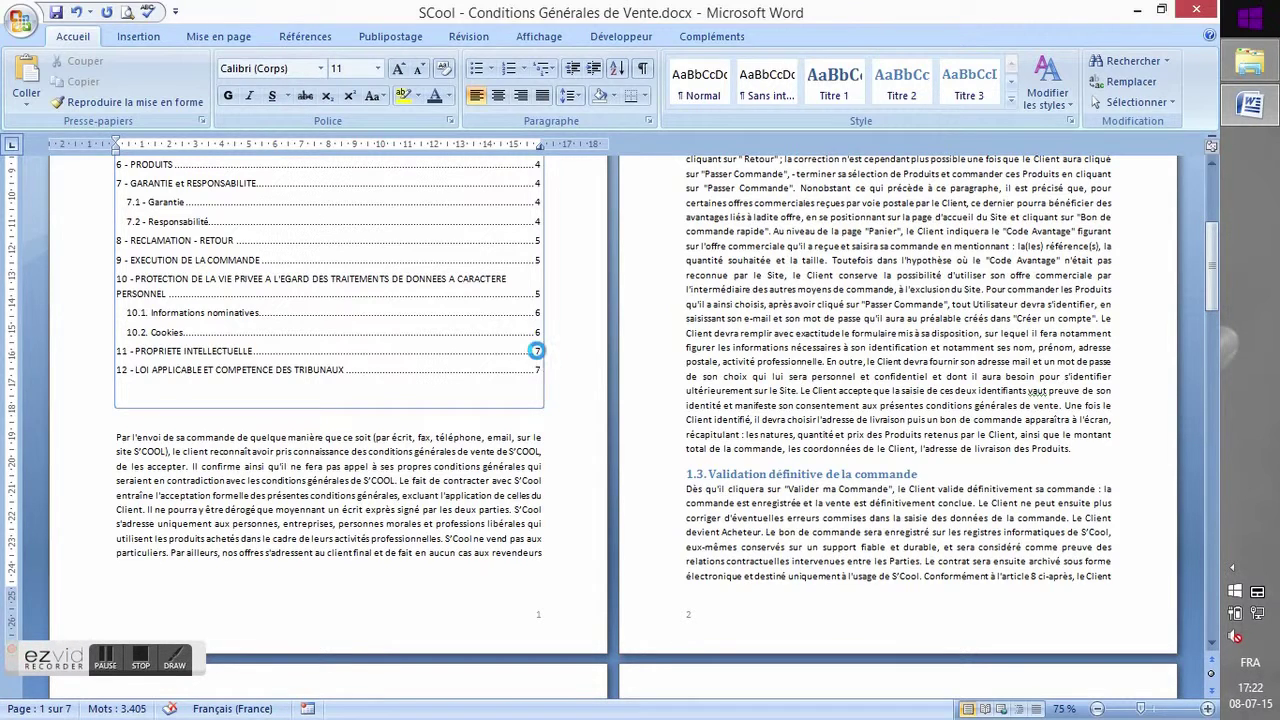
{"action": "left_click", "coordinate": [537, 356], "text": "ctrl"}
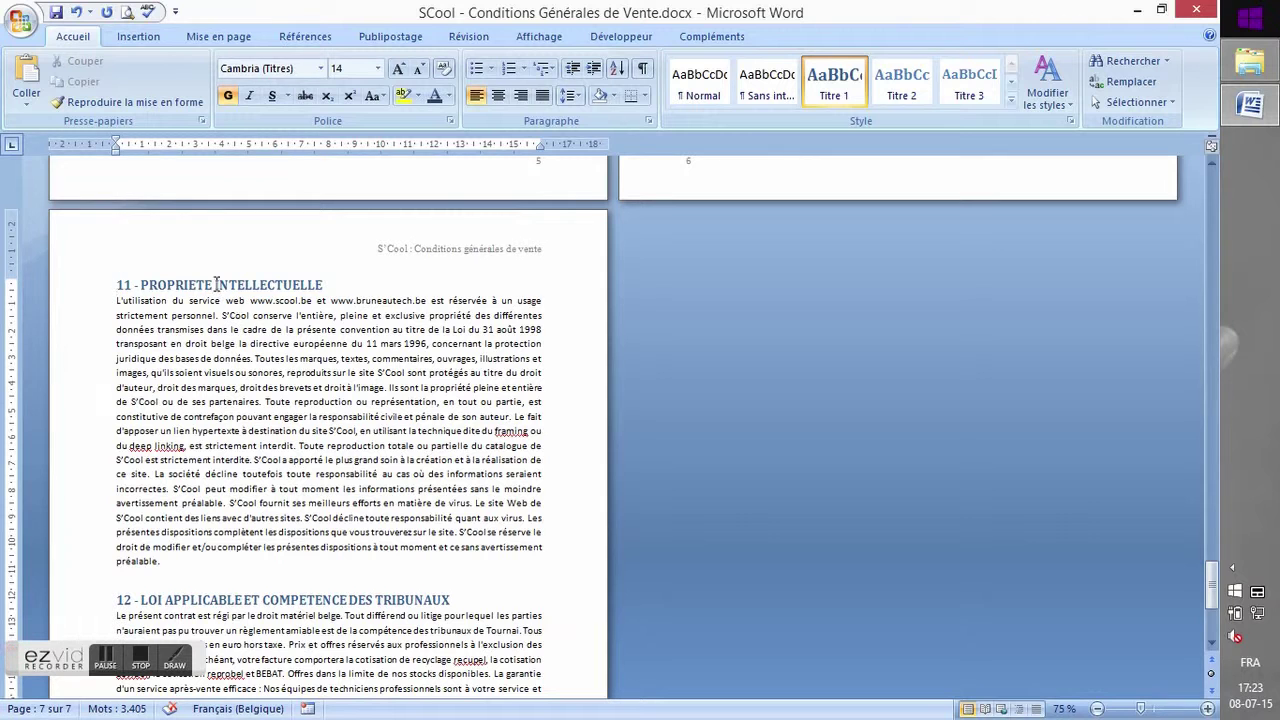
{"action": "scroll", "coordinate": [277, 380], "scroll_direction": "down", "scroll_amount": 5}
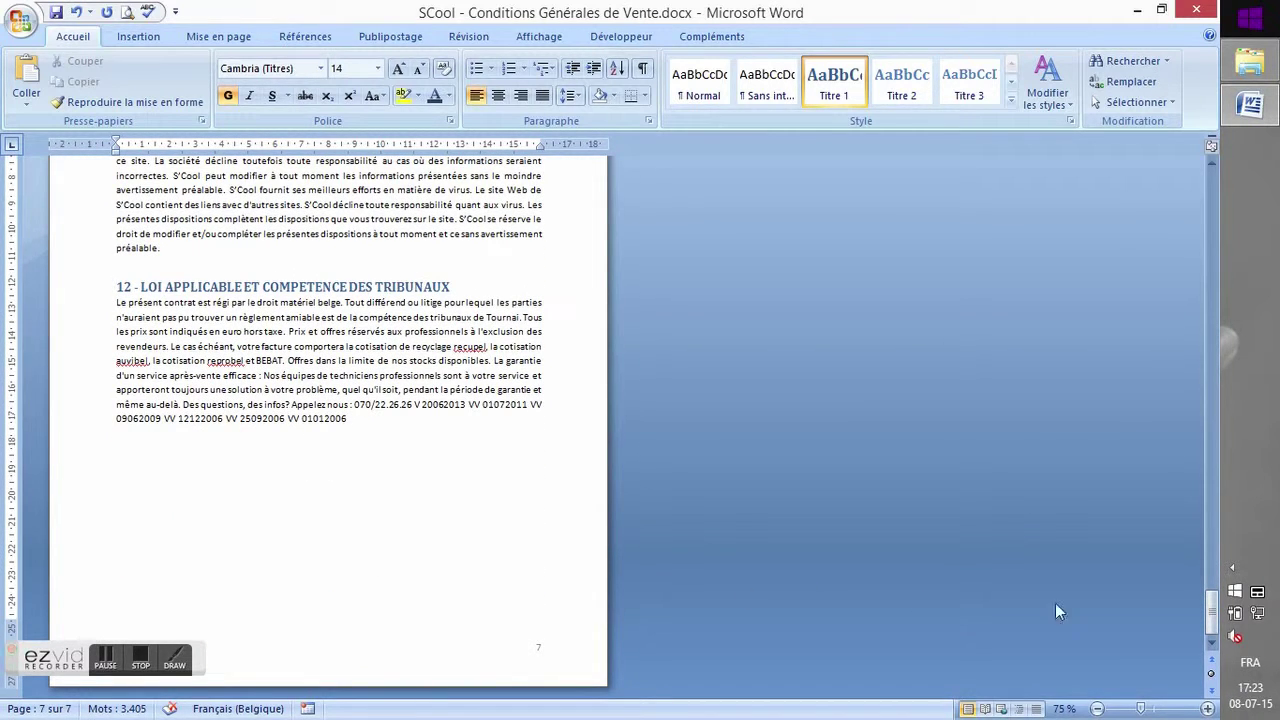
- Update the table of contents with the option "Mettre à jour les numéros de page uniquement"
{"action": "left_click_drag", "start_coordinate": [1211, 608], "coordinate": [1212, 183]}
{"action": "left_click", "coordinate": [199, 423]}
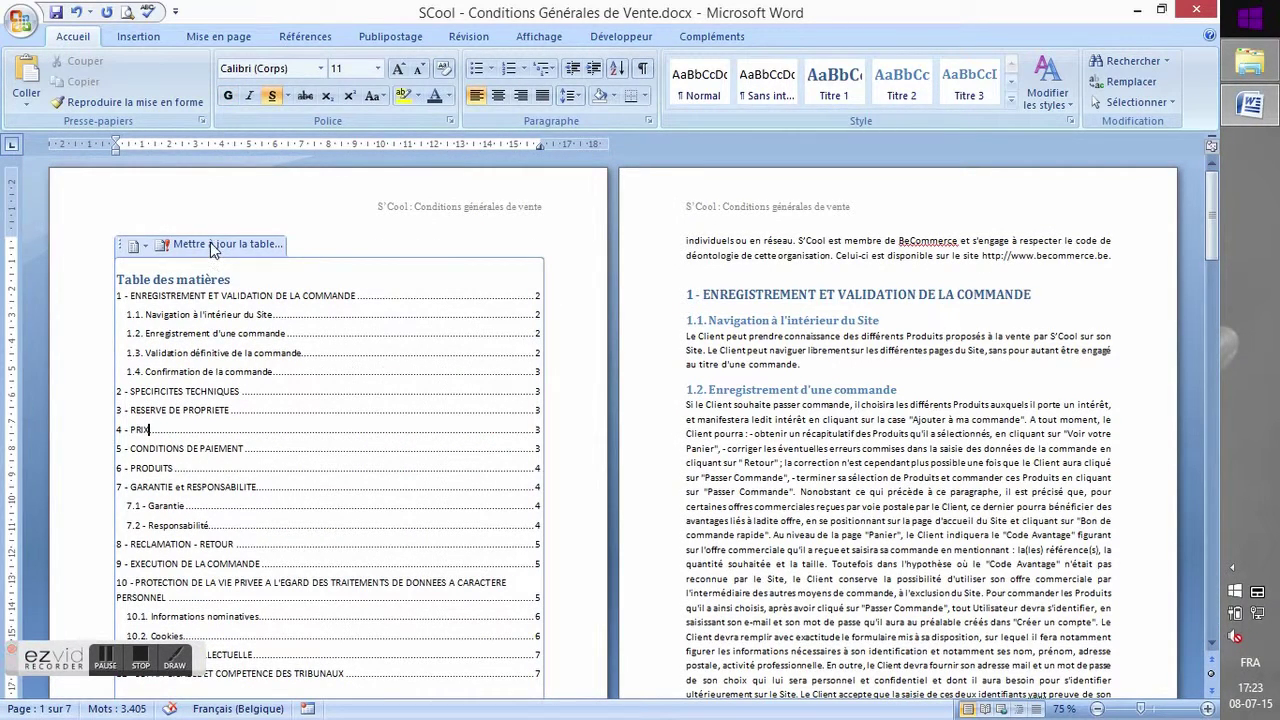
{"action": "left_click", "coordinate": [212, 245]}
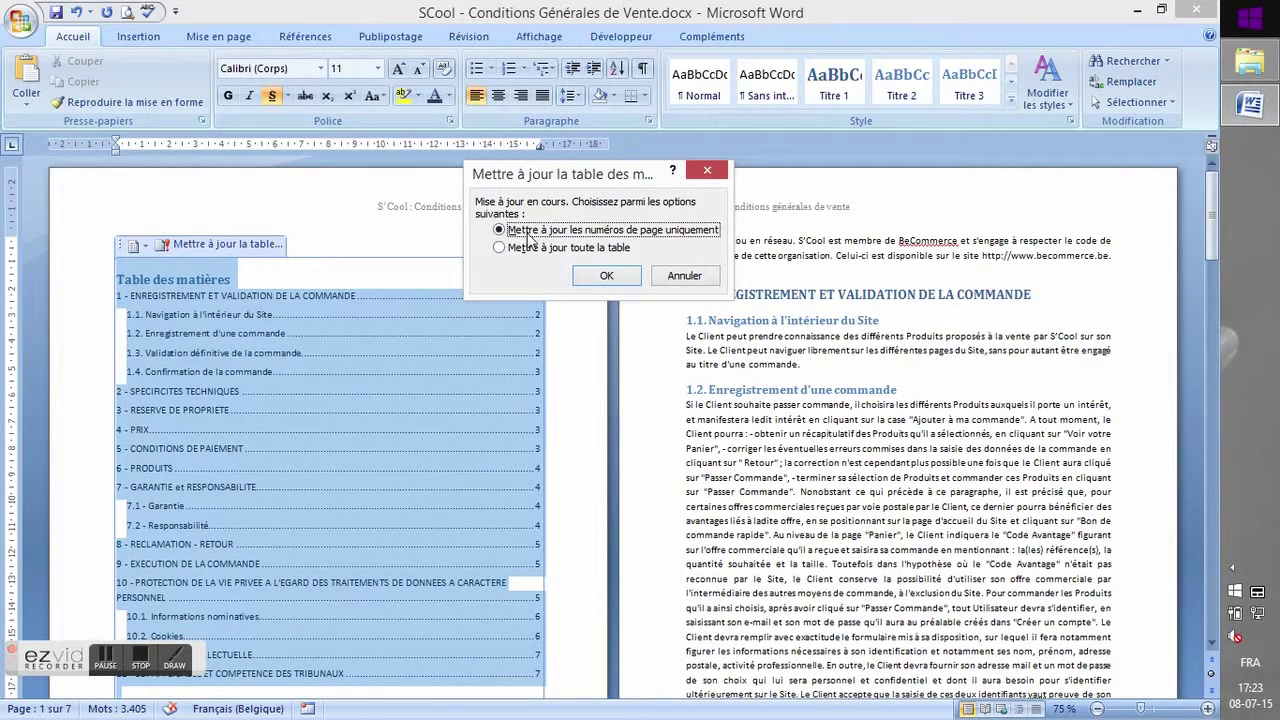
{"action": "left_click", "coordinate": [609, 276]}
{"action": "scroll", "coordinate": [415, 405], "scroll_direction": "down", "scroll_amount": 6}
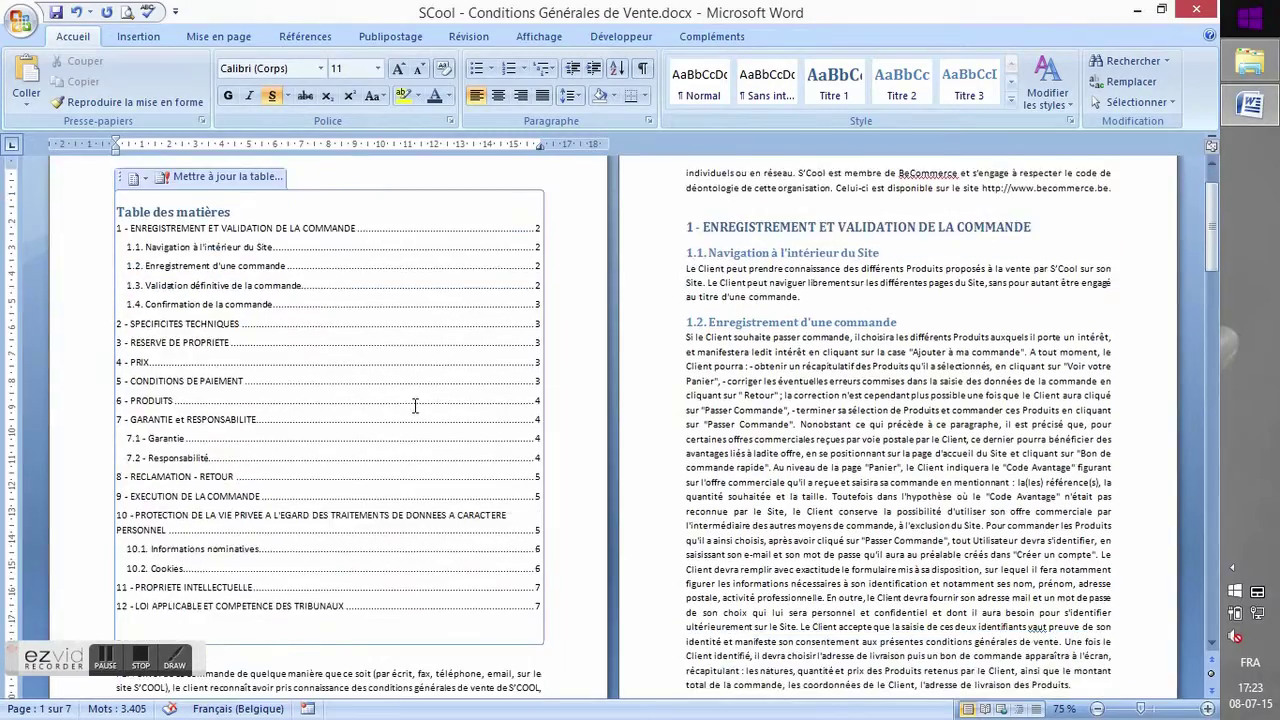
{"action": "scroll", "coordinate": [415, 400], "scroll_direction": "up", "scroll_amount": 6}
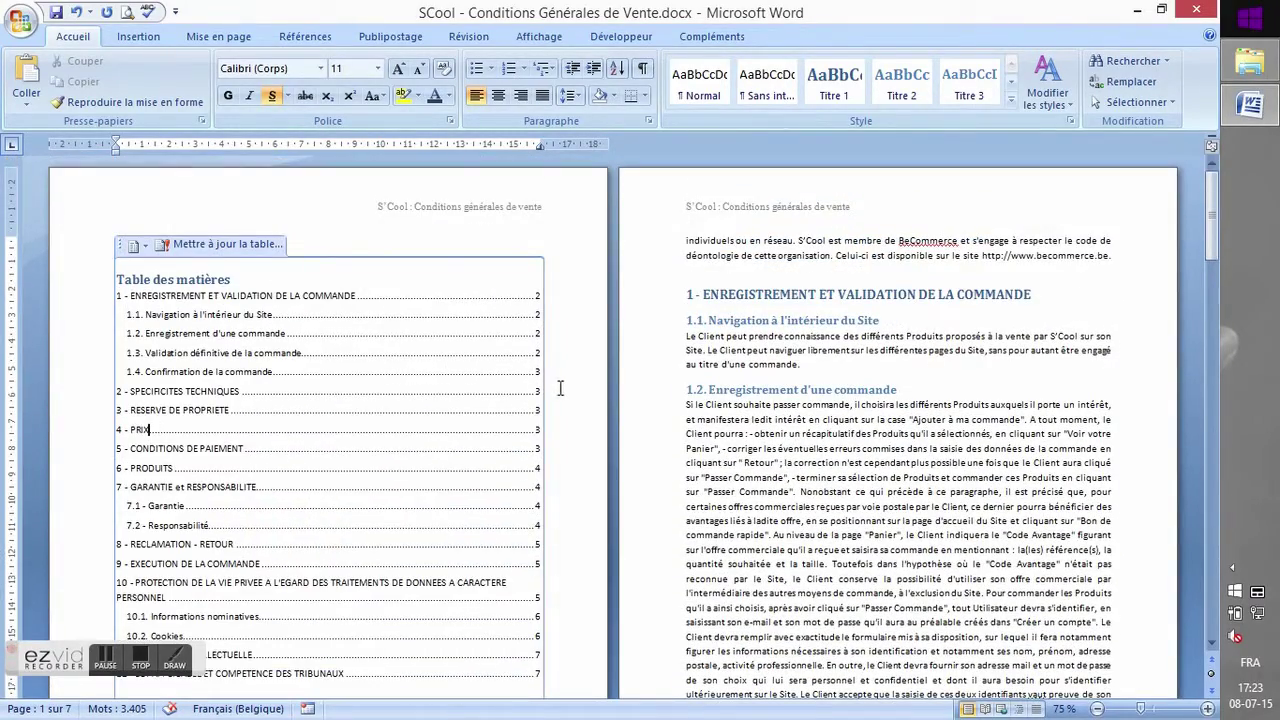
- Delete the empty line below the table of contents so the introductory paragraph fits entirely on page 1
{"action": "left_click", "coordinate": [686, 241]}
{"action": "left_click_drag", "start_coordinate": [686, 241], "coordinate": [1112, 256]}
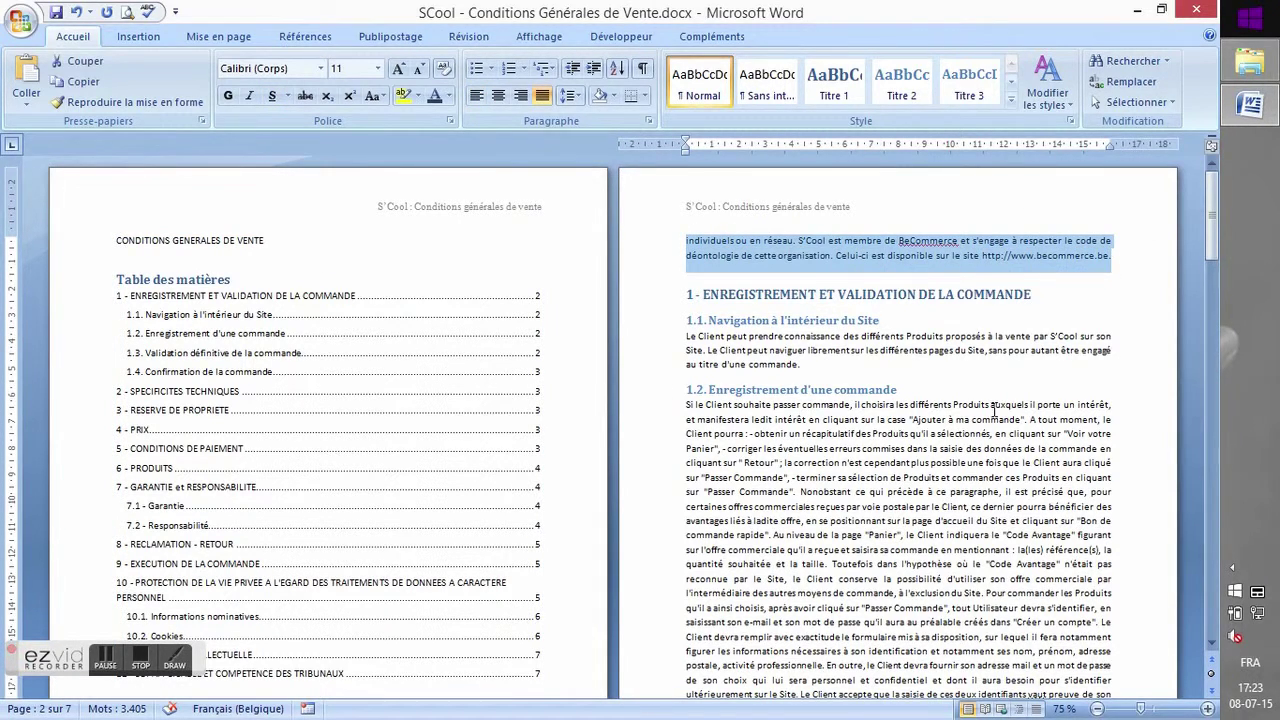
{"action": "scroll", "coordinate": [993, 404], "scroll_direction": "down", "scroll_amount": 3}
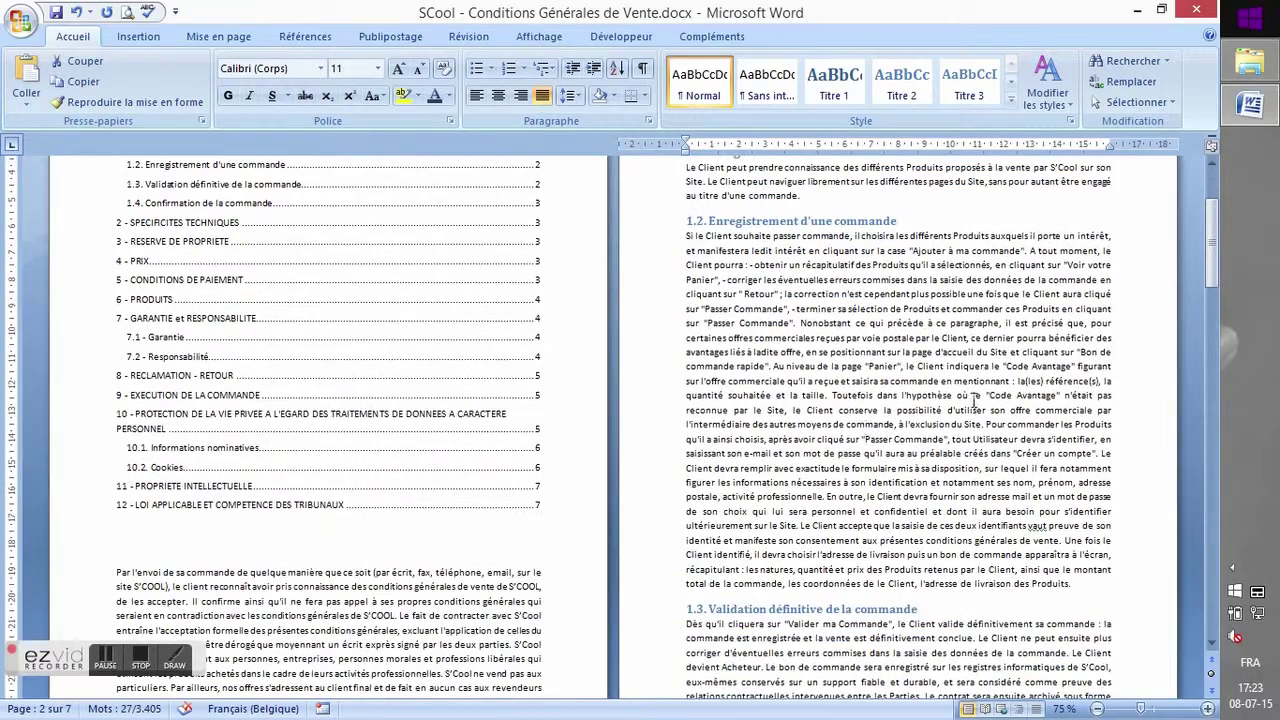
{"action": "left_click", "coordinate": [231, 548]}
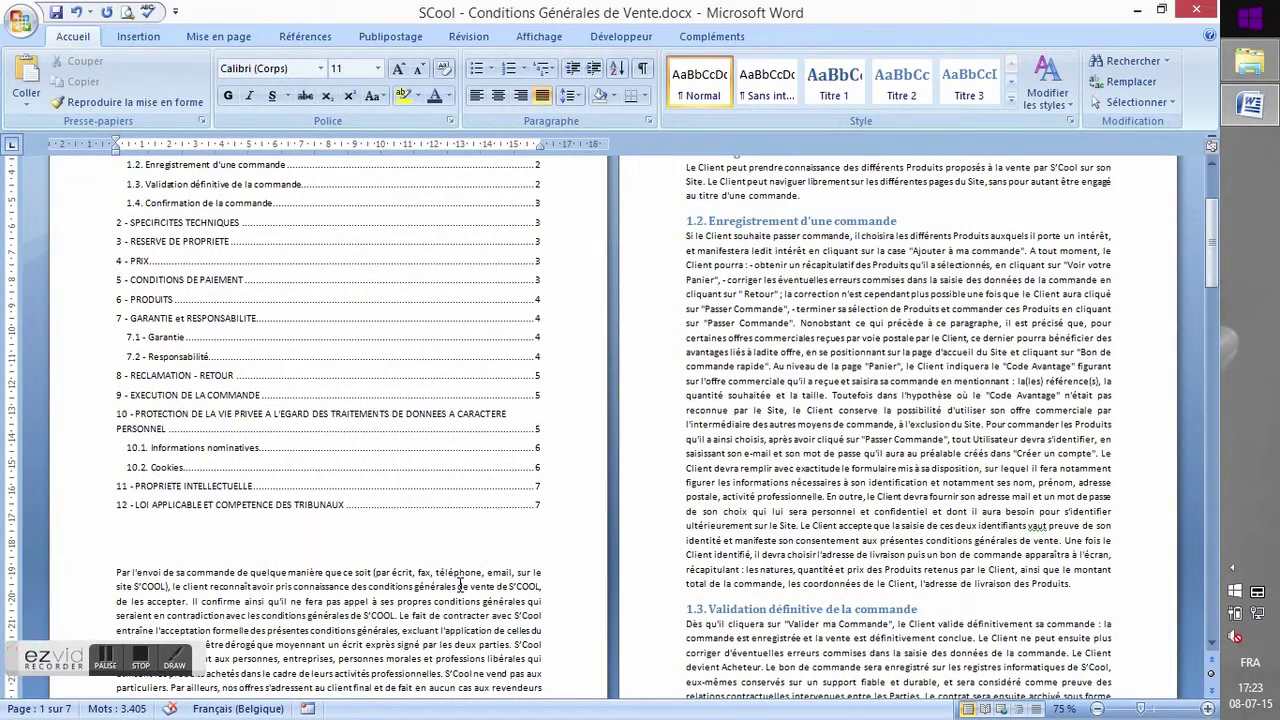
{"action": "scroll", "coordinate": [459, 585], "scroll_direction": "down", "scroll_amount": 1}
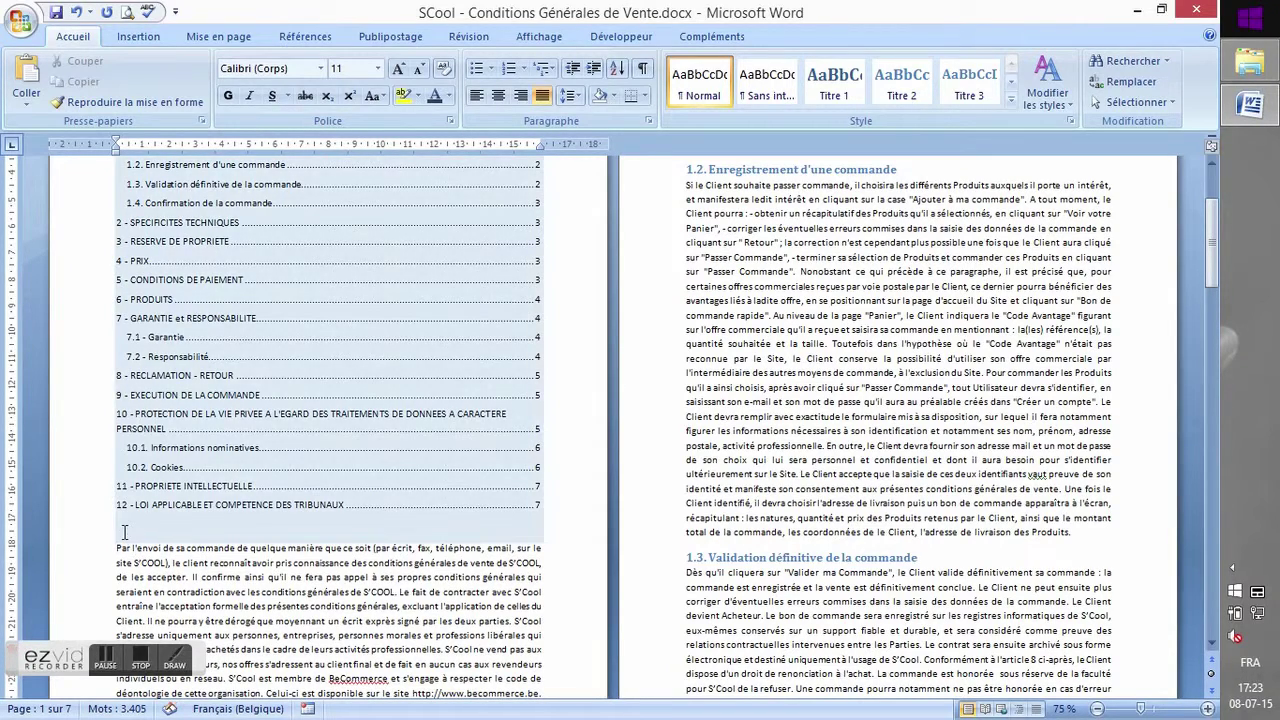
{"action": "scroll", "coordinate": [509, 556], "scroll_direction": "up", "scroll_amount": 3}
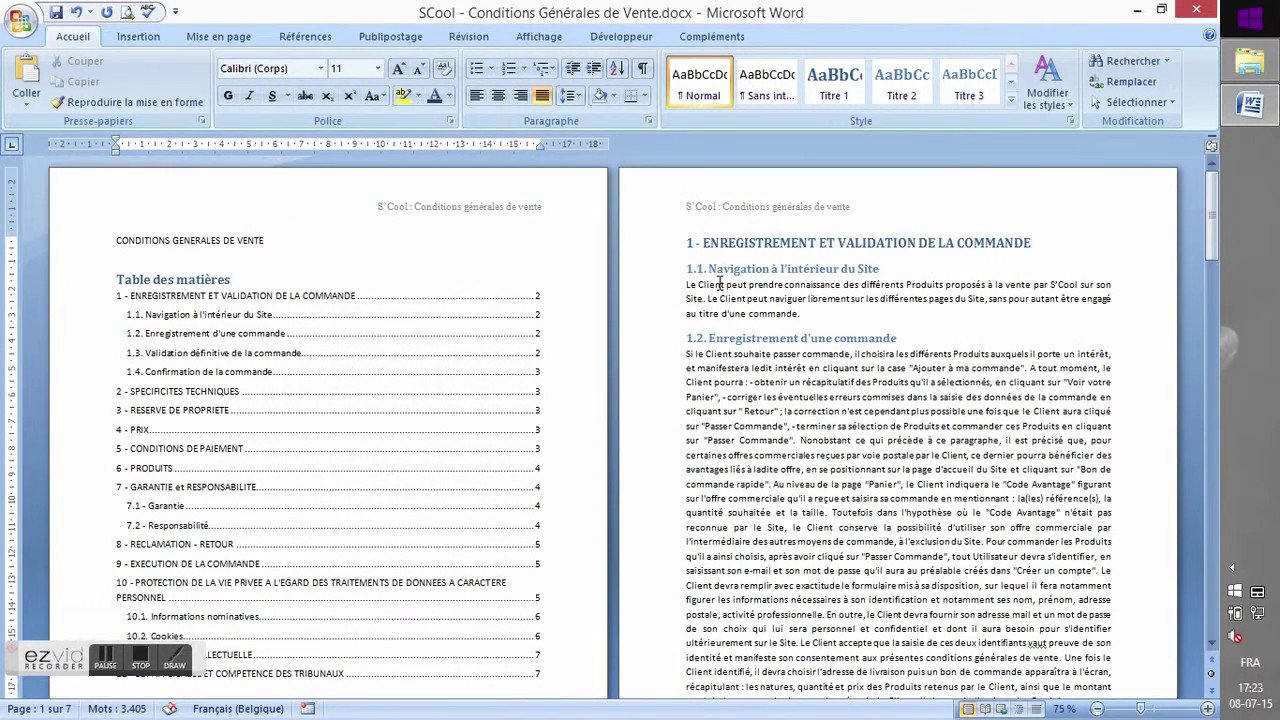
- Review the page layout from heading 1 to the last page for sections split awkwardly across two pages
{"action": "left_click_drag", "start_coordinate": [686, 238], "coordinate": [1036, 244]}
{"action": "left_click", "coordinate": [947, 409]}
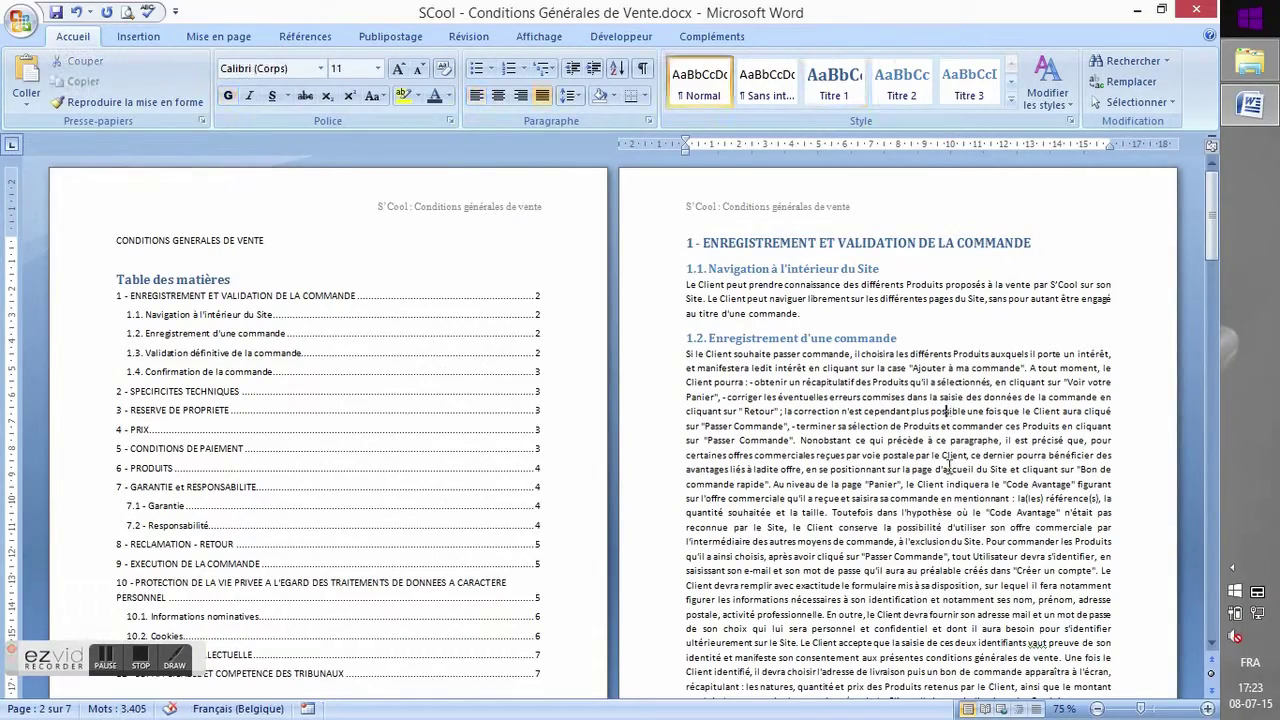
{"action": "scroll", "coordinate": [947, 484], "scroll_direction": "down", "scroll_amount": 10}
{"action": "scroll", "coordinate": [947, 484], "scroll_direction": "down", "scroll_amount": 10}
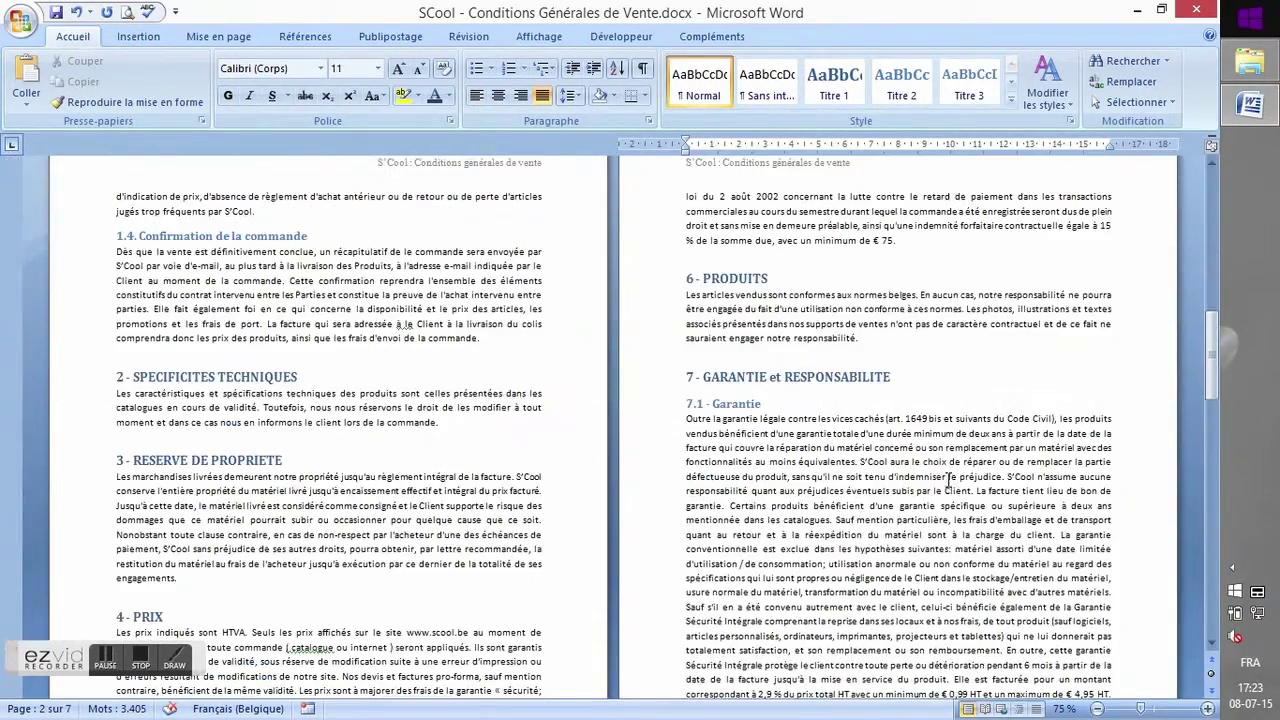
{"action": "scroll", "coordinate": [950, 474], "scroll_direction": "down", "scroll_amount": 10}
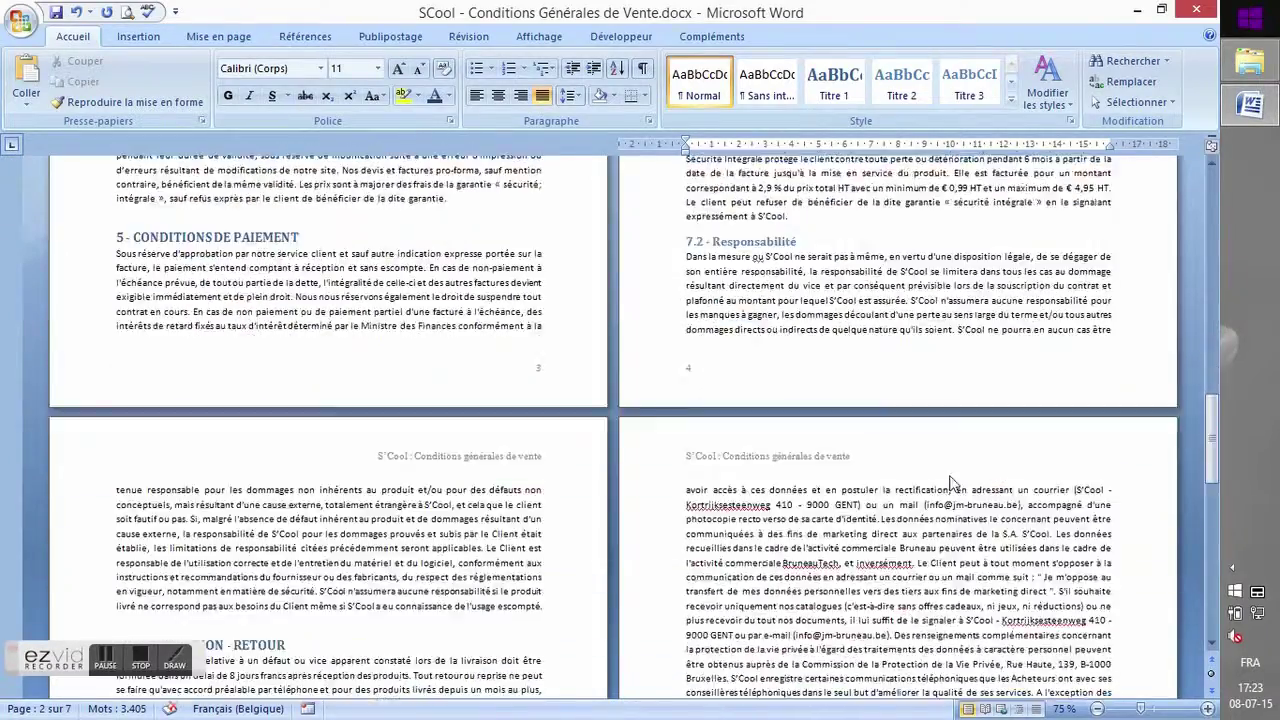
{"action": "scroll", "coordinate": [955, 476], "scroll_direction": "down", "scroll_amount": 1}
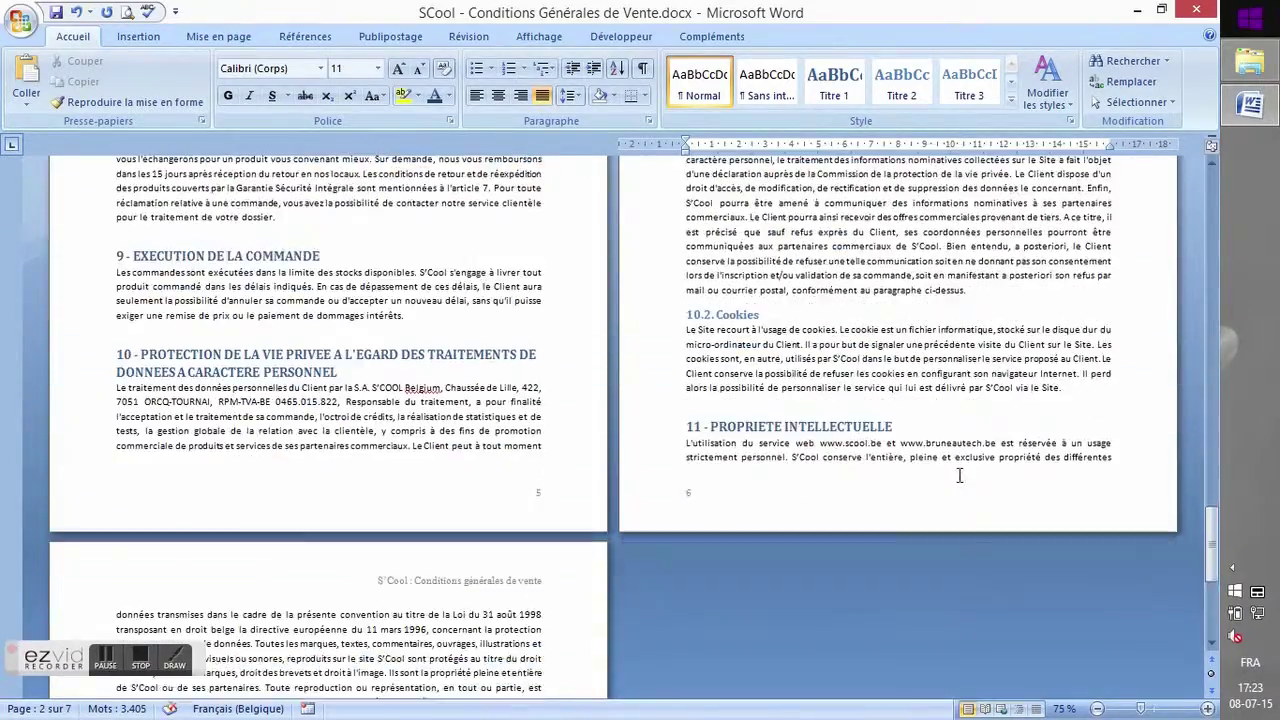
{"action": "scroll", "coordinate": [940, 460], "scroll_direction": "down", "scroll_amount": 3}
{"action": "scroll", "coordinate": [934, 452], "scroll_direction": "up", "scroll_amount": 3}
- Insert a page break before the heading "11 - PROPRIETE INTELLECTUELLE" so the section starts on page 7
{"action": "left_click", "coordinate": [688, 460]}
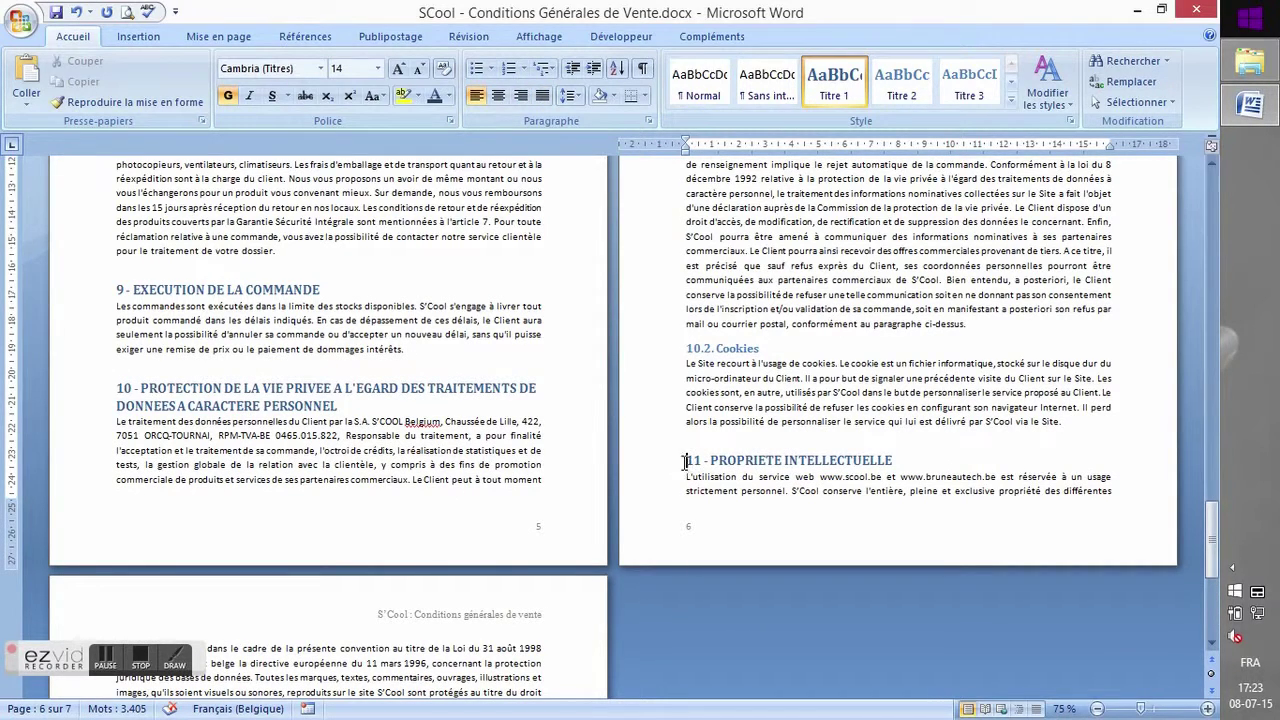
{"action": "scroll", "coordinate": [859, 556], "scroll_direction": "down", "scroll_amount": 3}
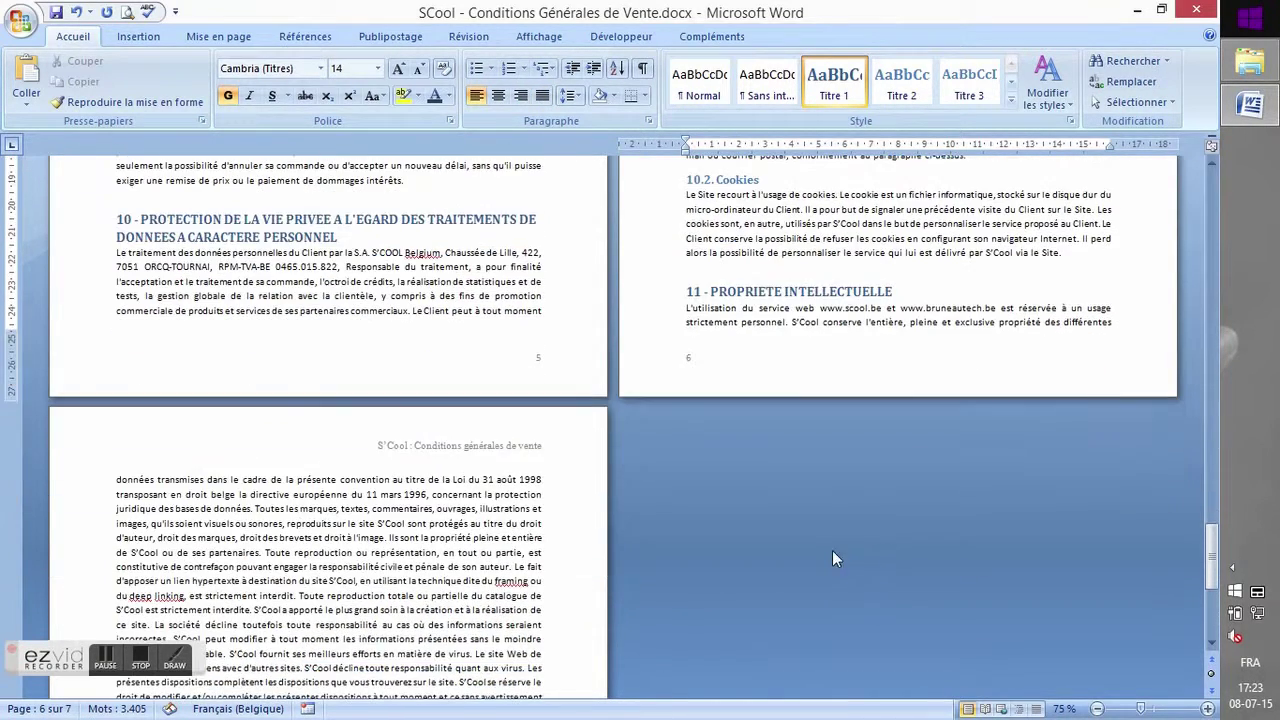
{"action": "scroll", "coordinate": [215, 470], "scroll_direction": "down", "scroll_amount": 3}
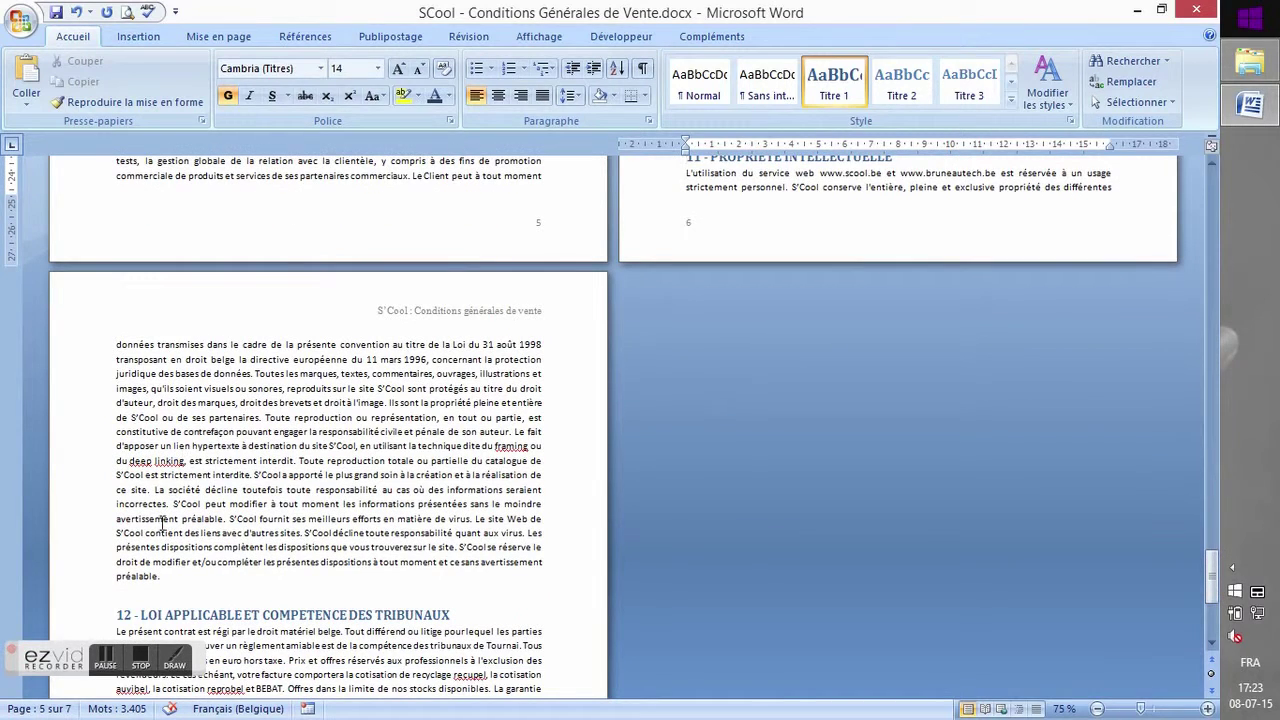
{"action": "scroll", "coordinate": [725, 272], "scroll_direction": "up", "scroll_amount": 1}
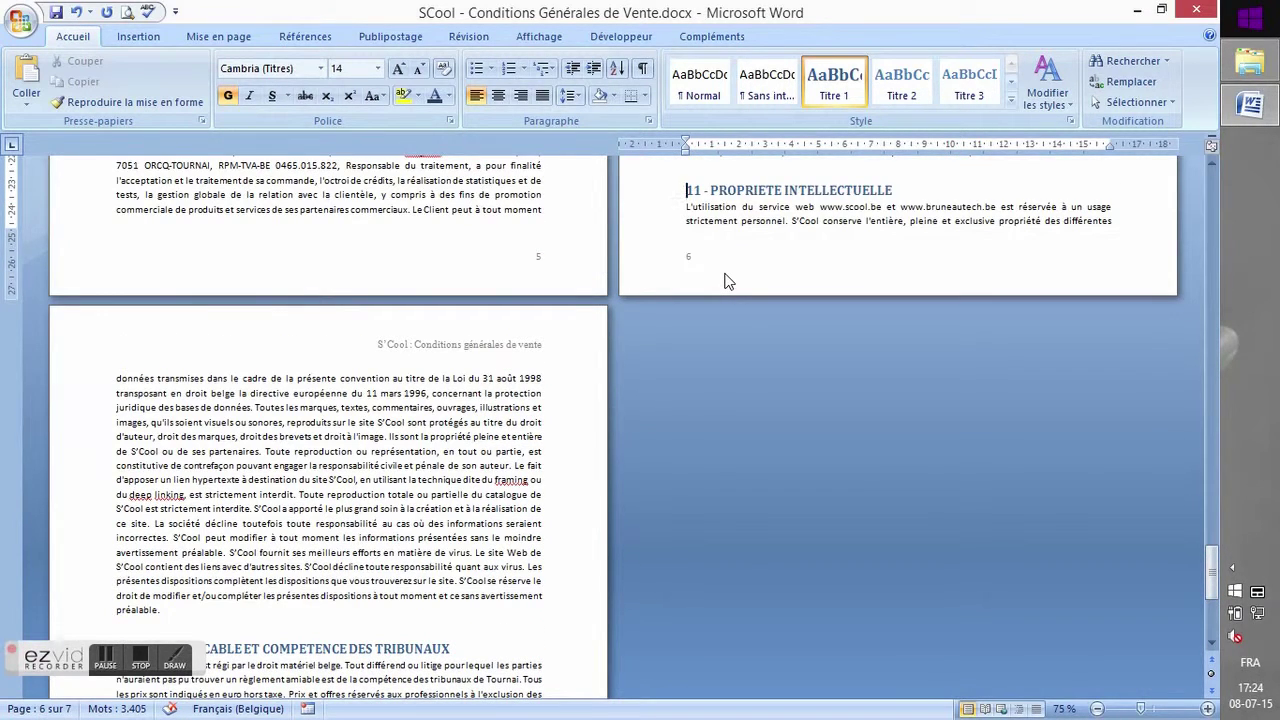
{"action": "key", "text": "ctrl+Return"}
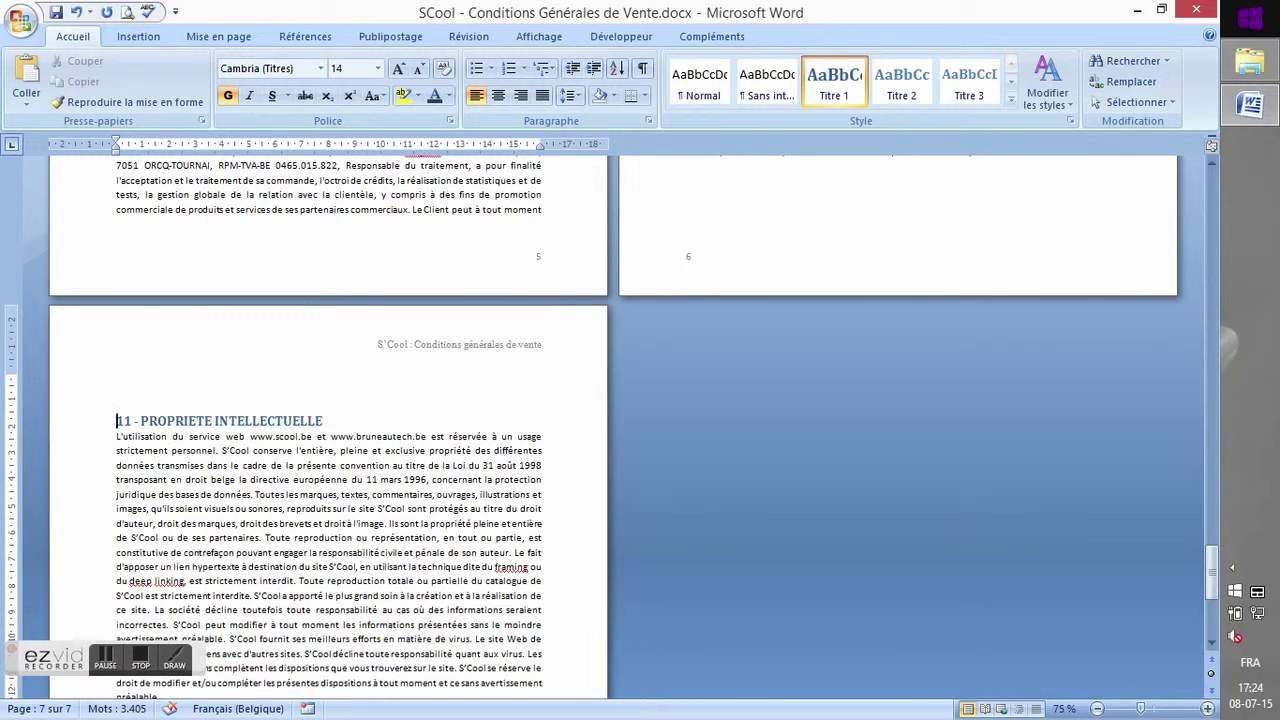
{"action": "key", "text": "ctrl+z"}
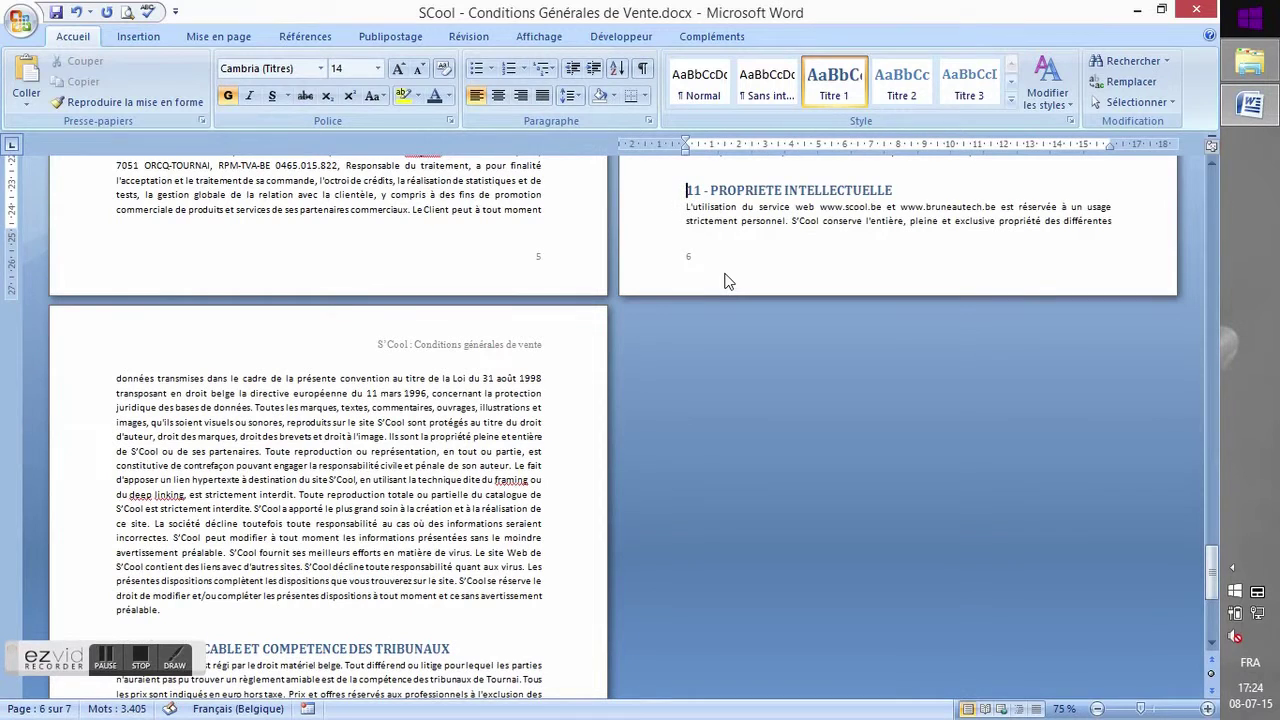
{"action": "left_click", "coordinate": [126, 38]}
{"action": "left_click", "coordinate": [110, 82]}
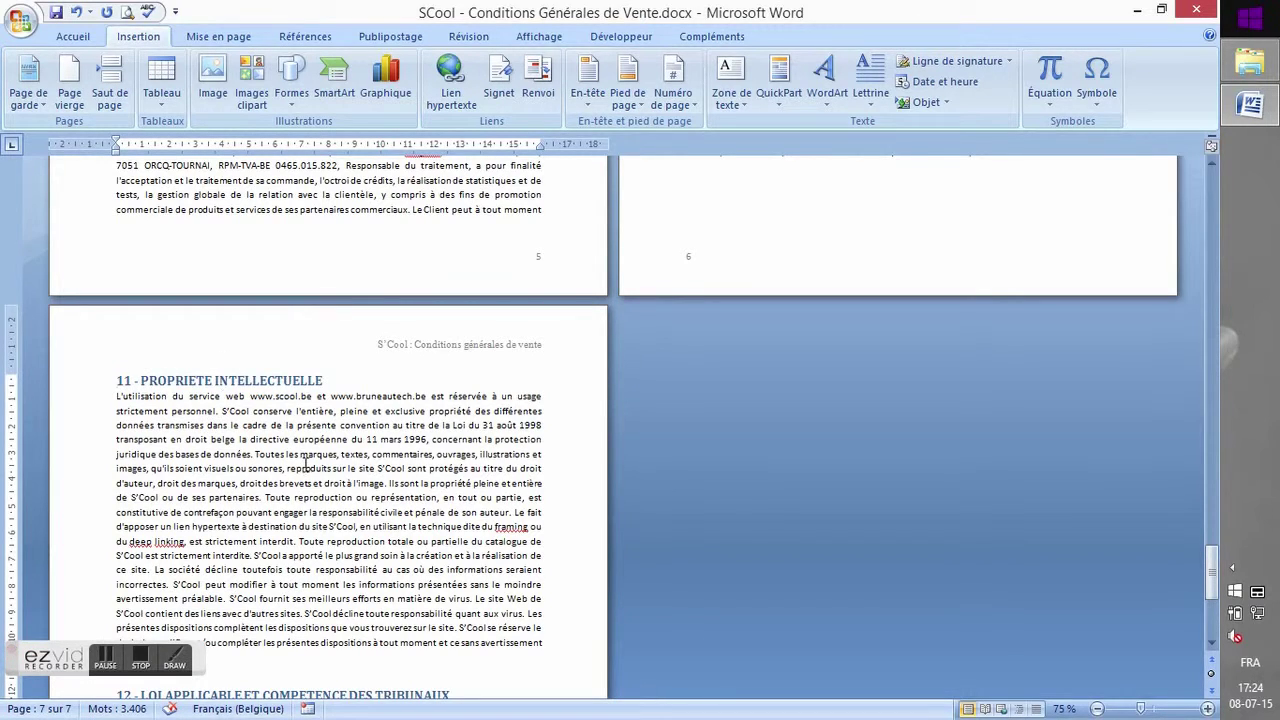
{"action": "scroll", "coordinate": [306, 465], "scroll_direction": "up", "scroll_amount": 3}
{"action": "scroll", "coordinate": [840, 394], "scroll_direction": "up", "scroll_amount": 15}
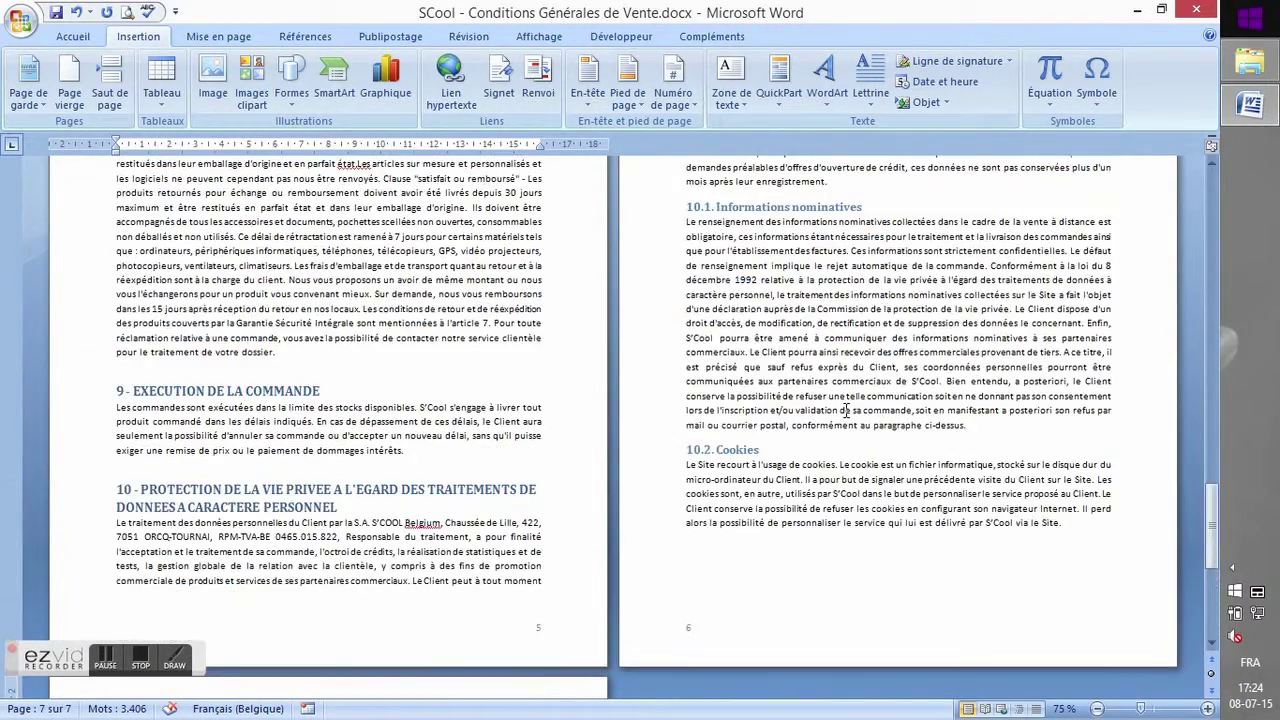
- Increase the font size of the title "CONDITIONS GENERALES DE VENTE" on page 1 to 20
{"action": "scroll", "coordinate": [845, 409], "scroll_direction": "up", "scroll_amount": 5}
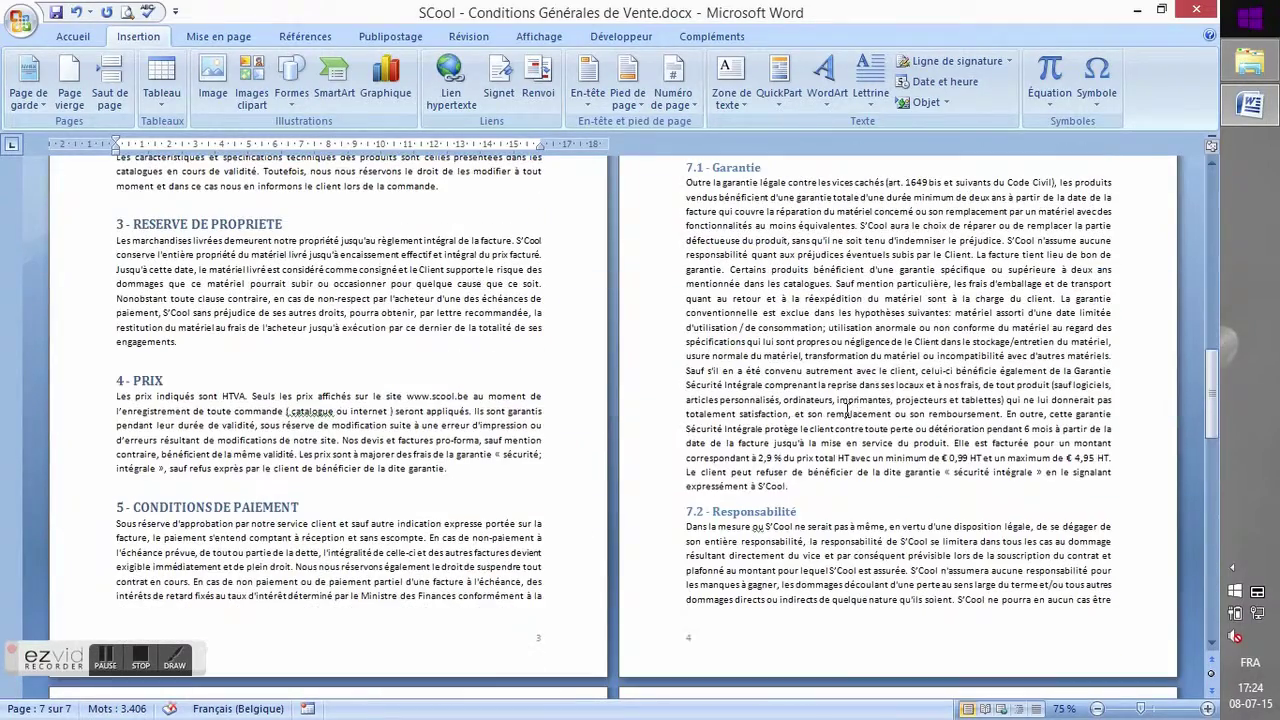
{"action": "left_click_drag", "start_coordinate": [1206, 383], "coordinate": [1197, 178]}
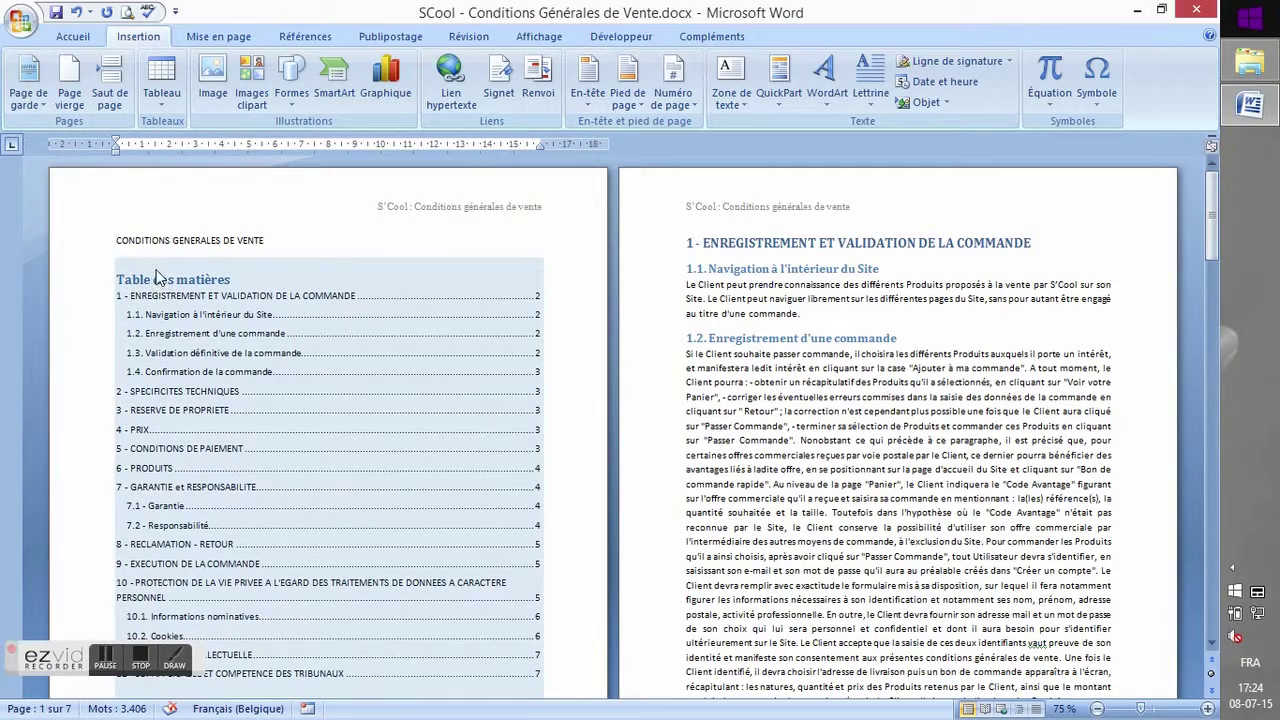
{"action": "left_click", "coordinate": [80, 248]}
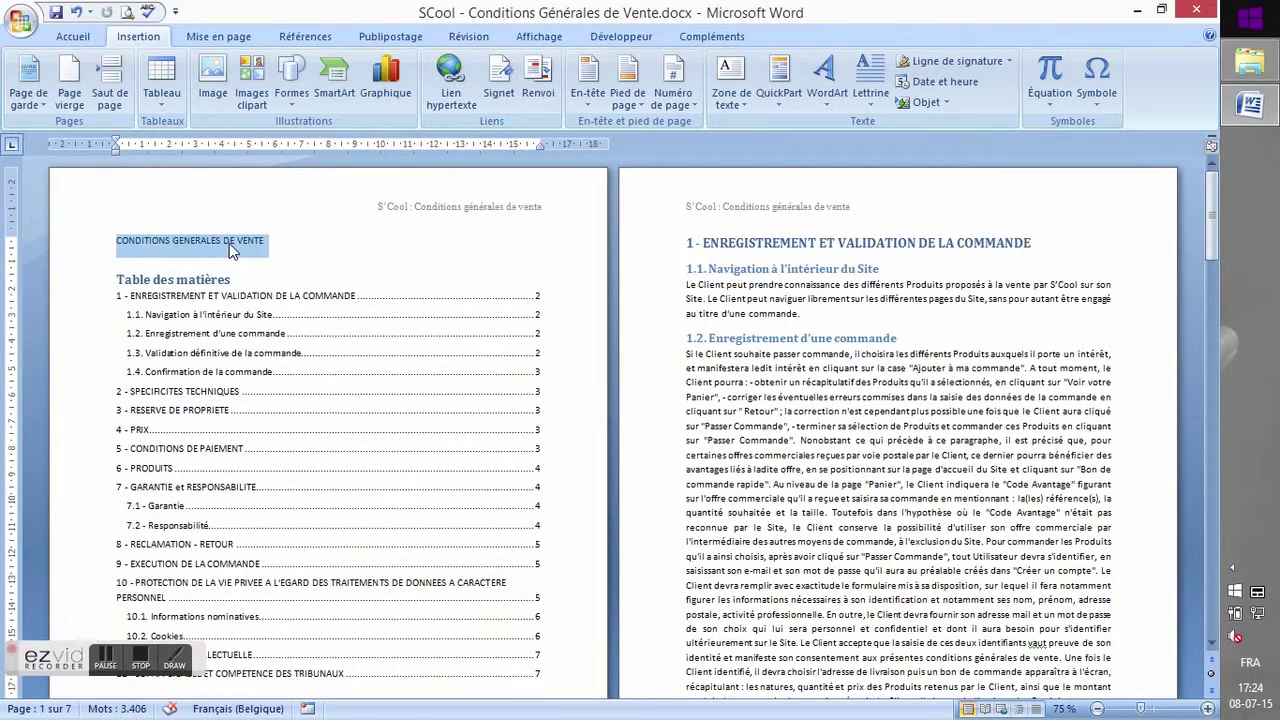
{"action": "left_click", "coordinate": [74, 39]}
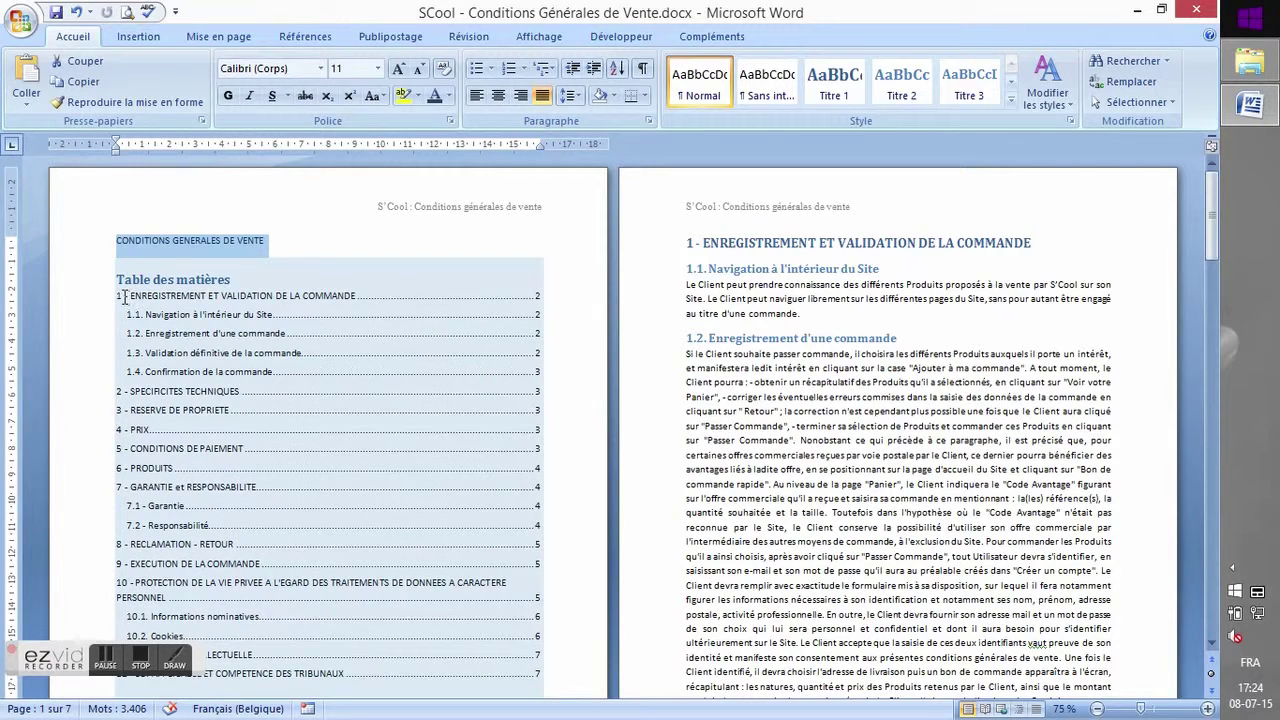
{"action": "scroll", "coordinate": [124, 297], "scroll_direction": "down", "scroll_amount": 2}
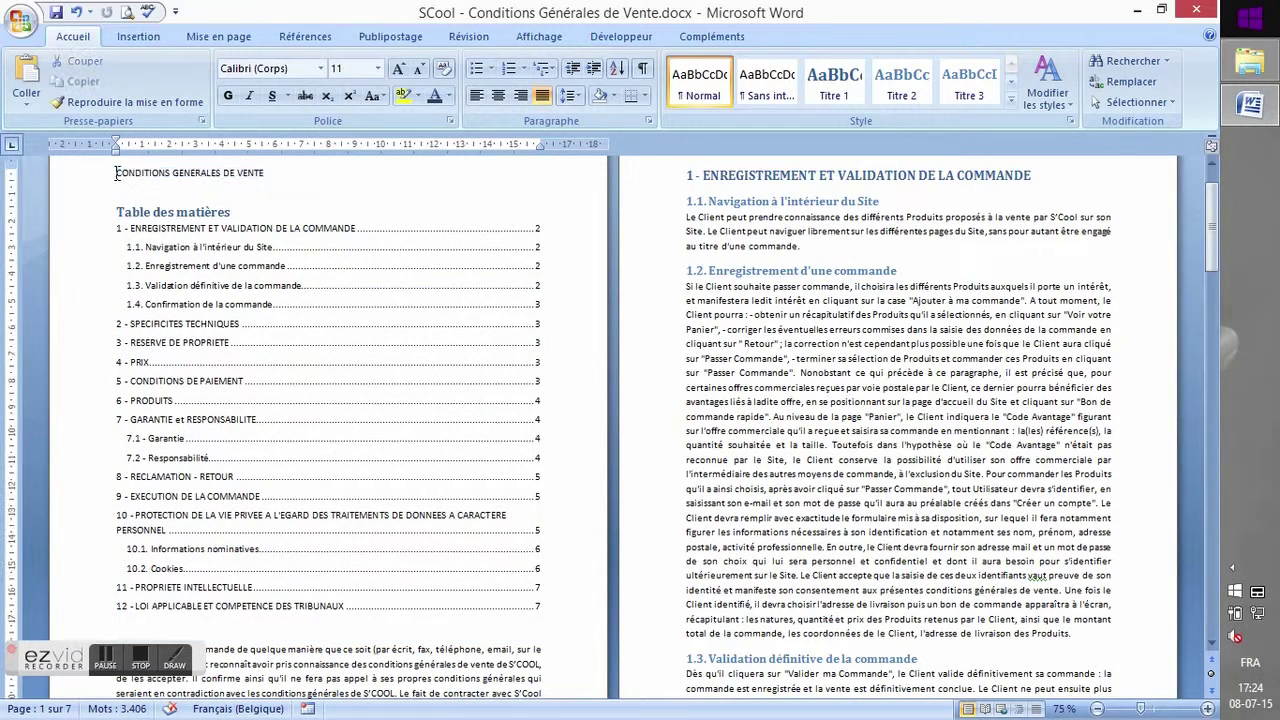
{"action": "scroll", "coordinate": [190, 298], "scroll_direction": "up", "scroll_amount": 2}
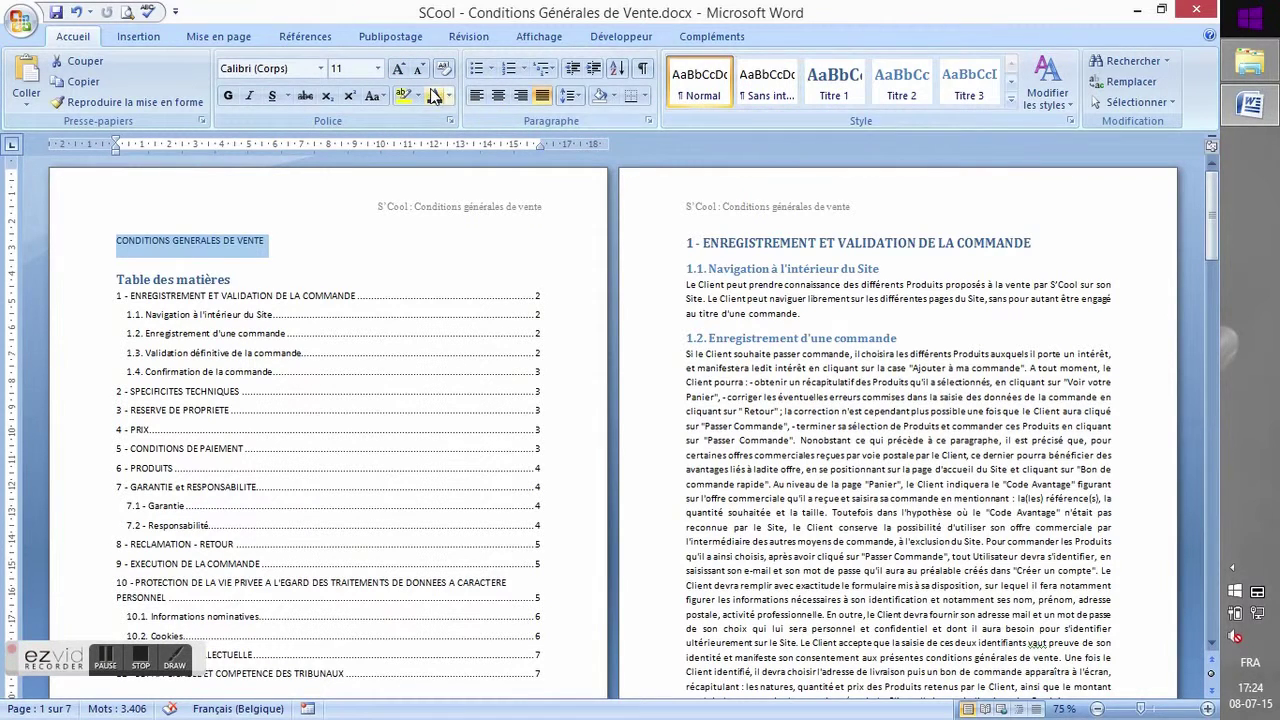
{"action": "left_click", "coordinate": [400, 70]}
{"action": "left_click", "coordinate": [400, 70]}
{"action": "left_click", "coordinate": [401, 72]}
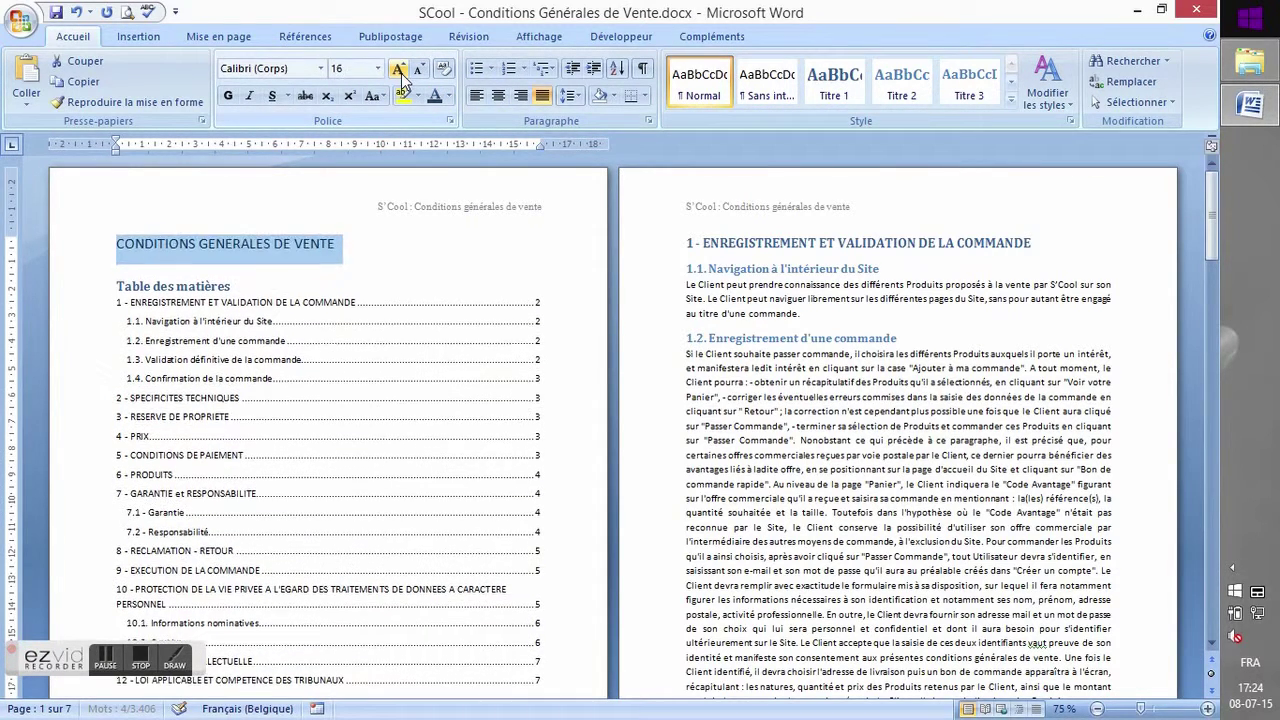
{"action": "left_click", "coordinate": [401, 72]}
{"action": "left_click", "coordinate": [400, 72]}
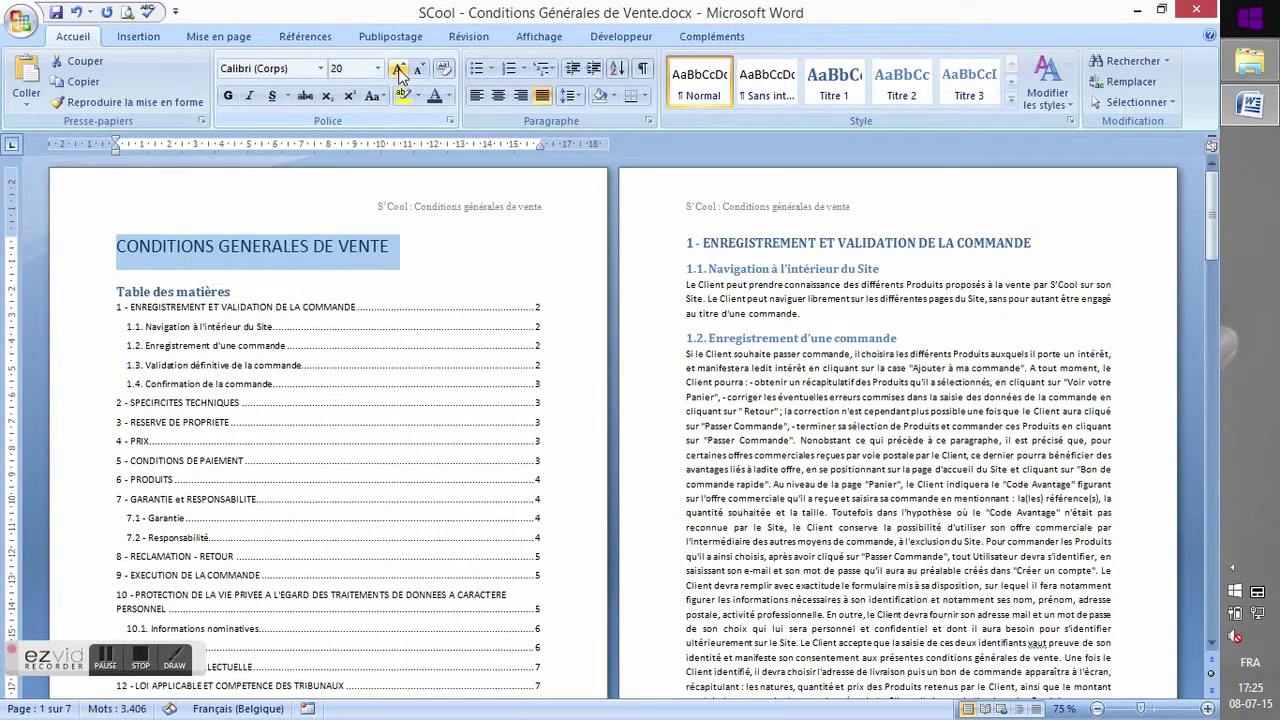
- Set the title "CONDITIONS GENERALES DE VENTE" in the Cambria heading font and make it bold
{"action": "left_click", "coordinate": [321, 69]}
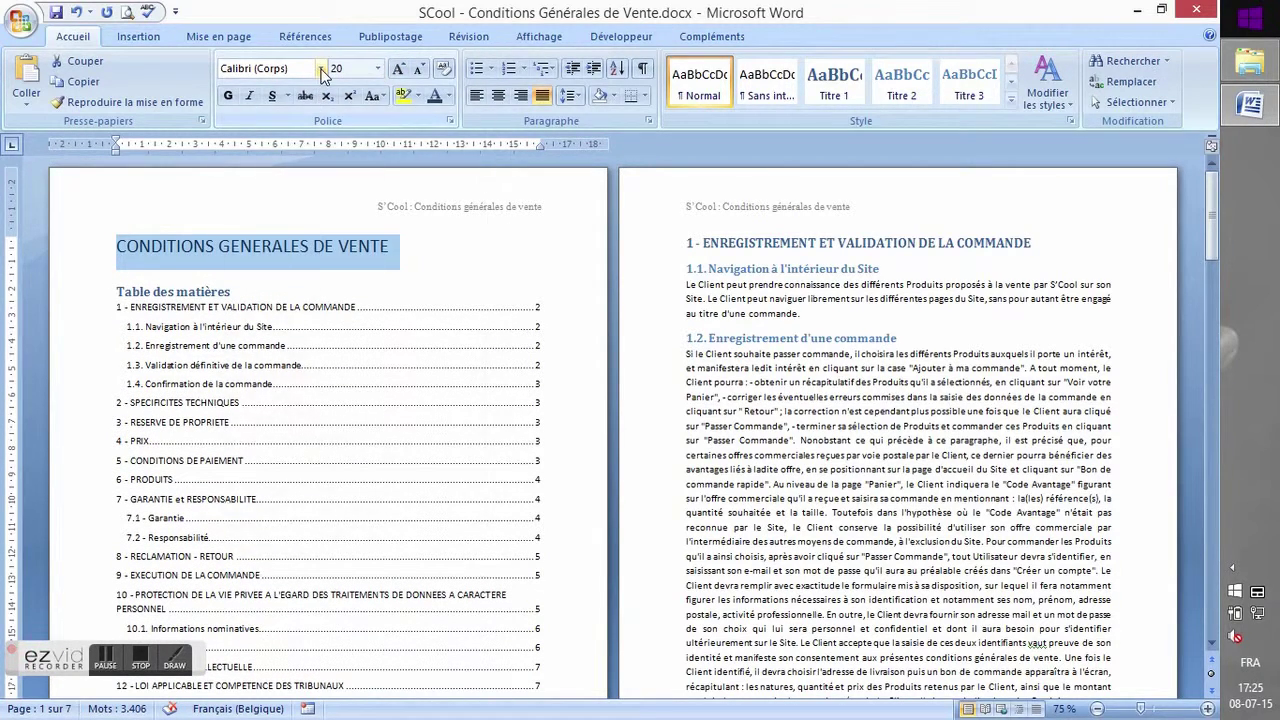
{"action": "left_click", "coordinate": [815, 238]}
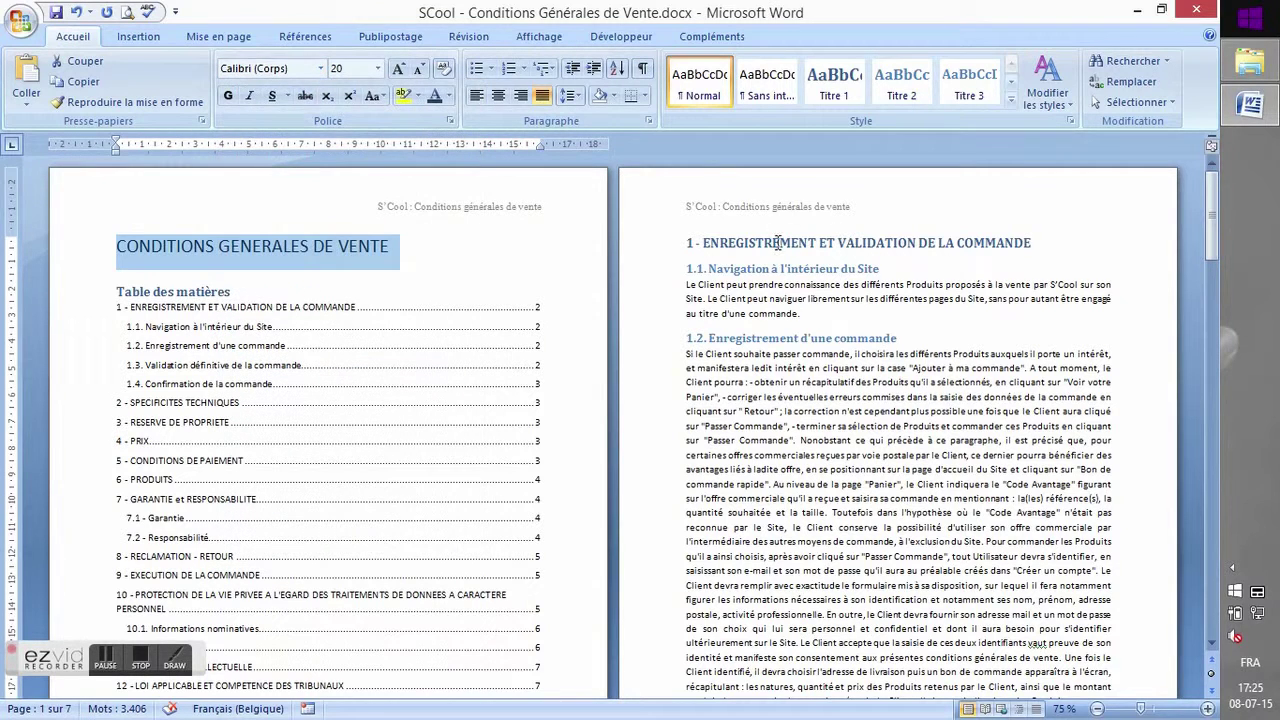
{"action": "left_click", "coordinate": [772, 242]}
{"action": "left_click_drag", "start_coordinate": [703, 242], "coordinate": [916, 243]}
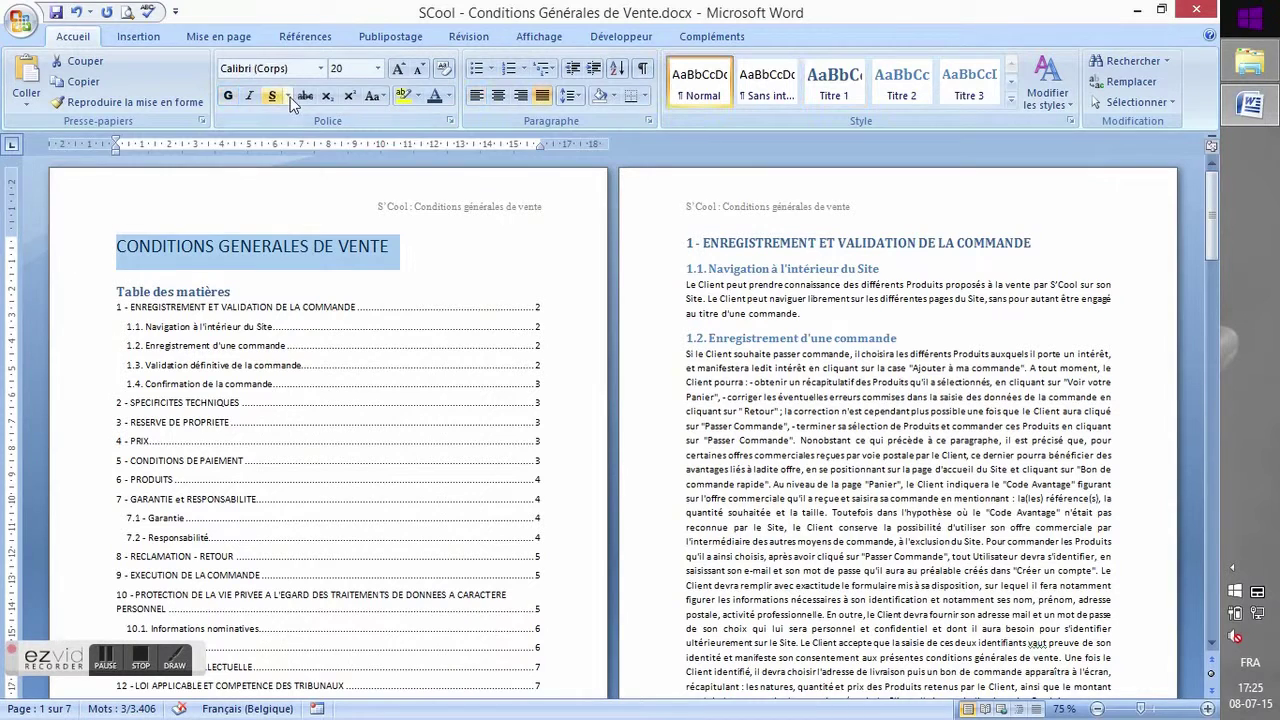
{"action": "left_click", "coordinate": [320, 68]}
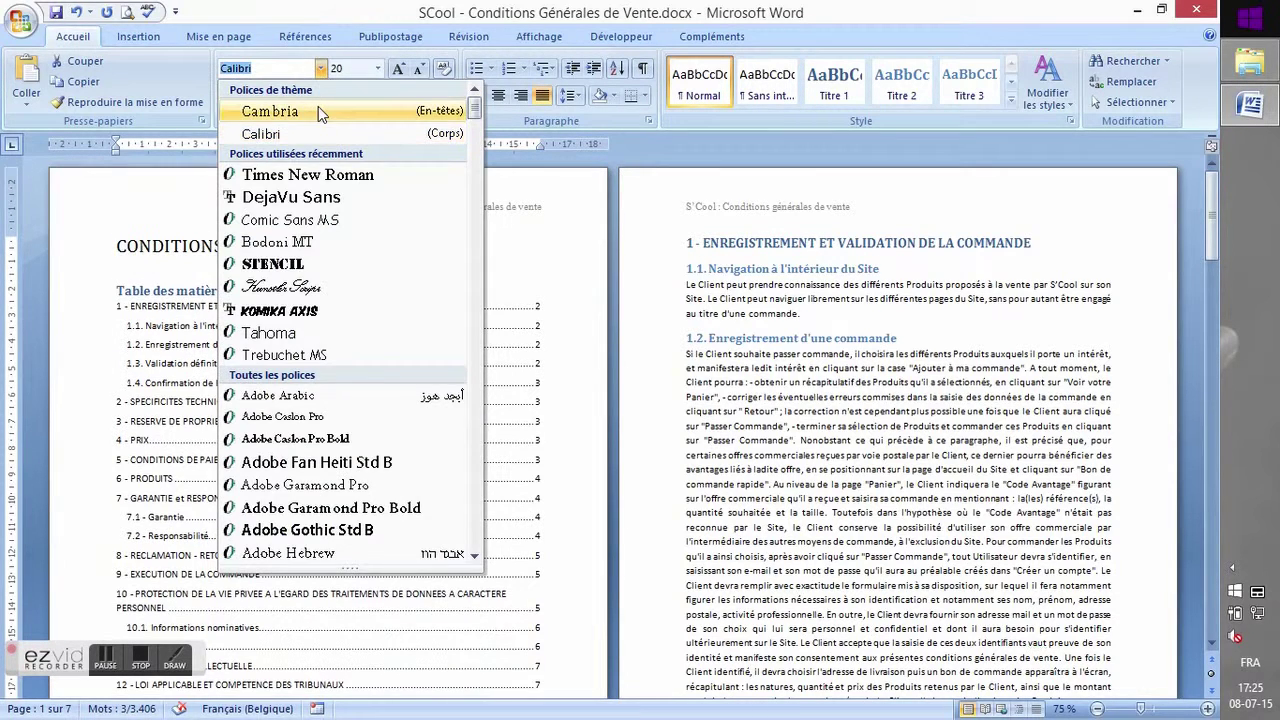
{"action": "left_click", "coordinate": [318, 108]}
{"action": "left_click", "coordinate": [227, 97]}
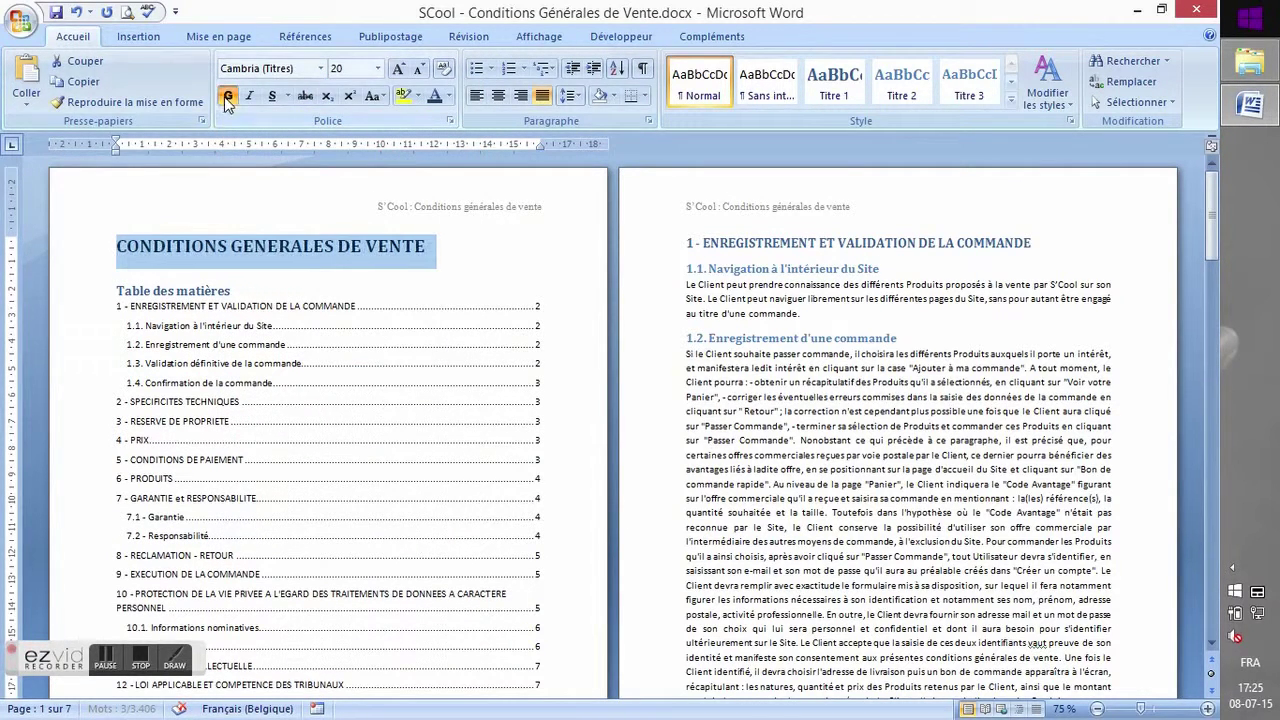
- Colour the document title in the darker theme blue used by the numbered headings and centre it
{"action": "left_click", "coordinate": [448, 96]}
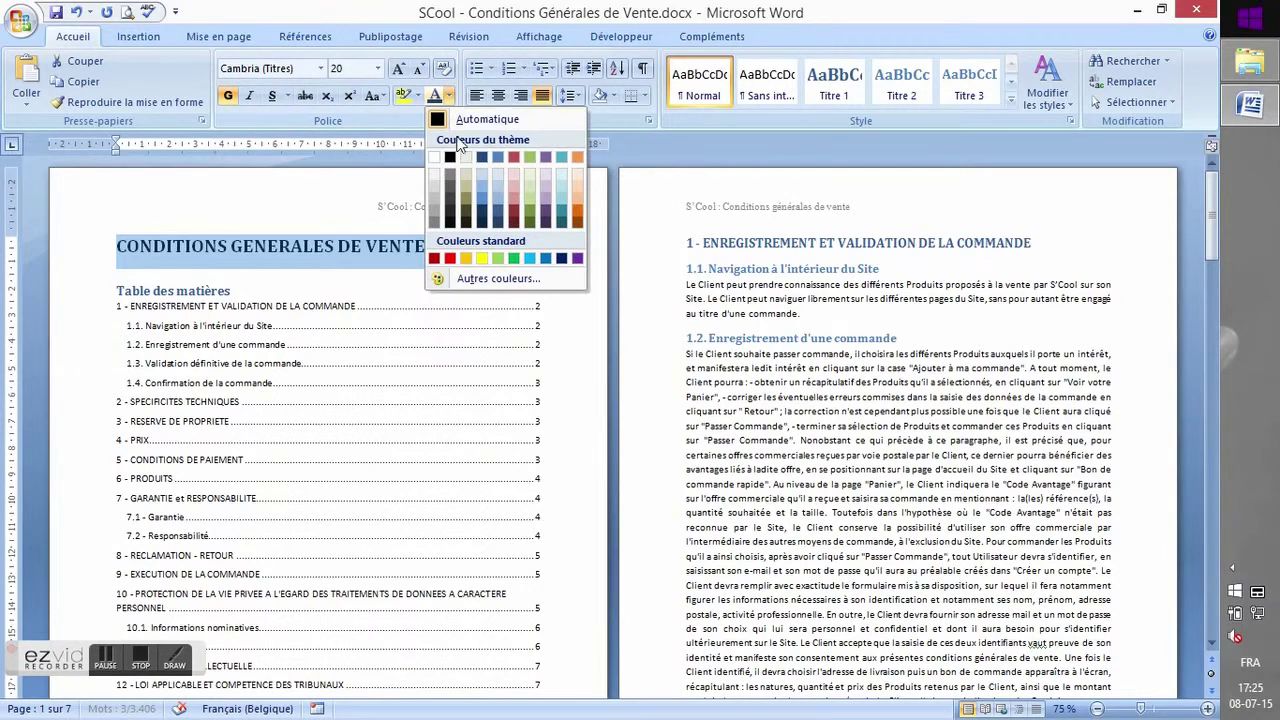
{"action": "left_click", "coordinate": [501, 215]}
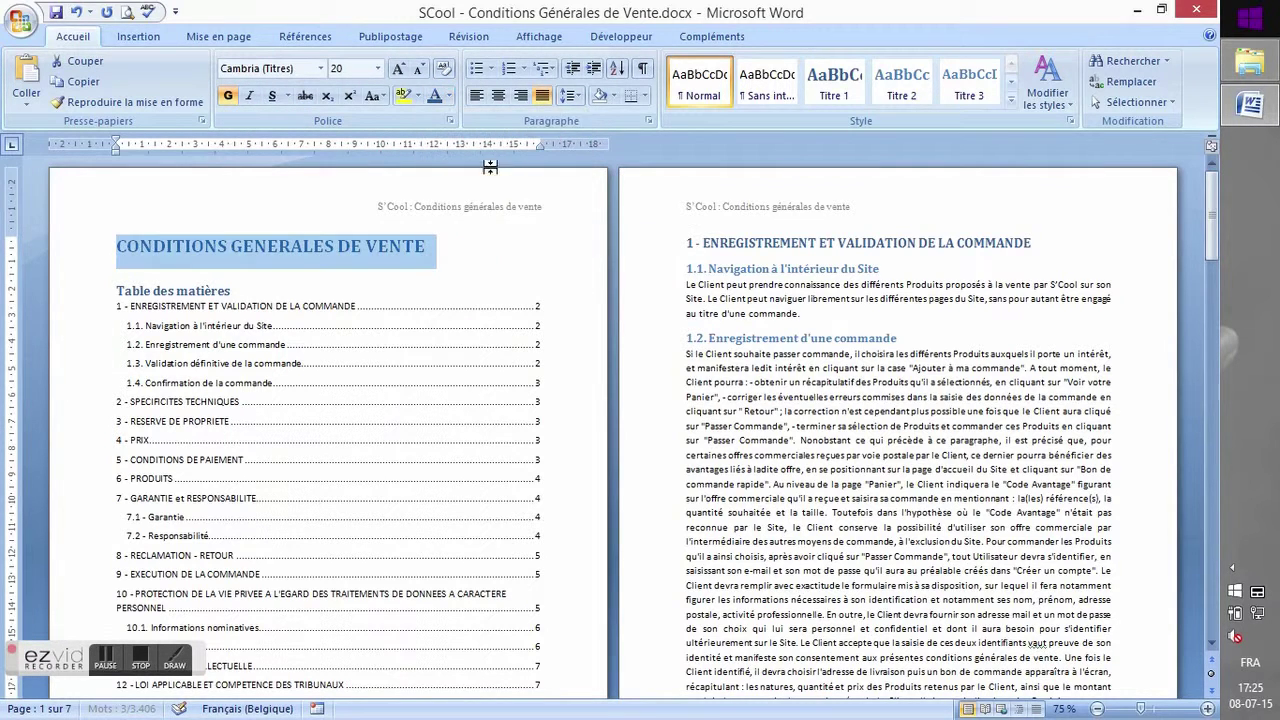
{"action": "left_click", "coordinate": [498, 95]}
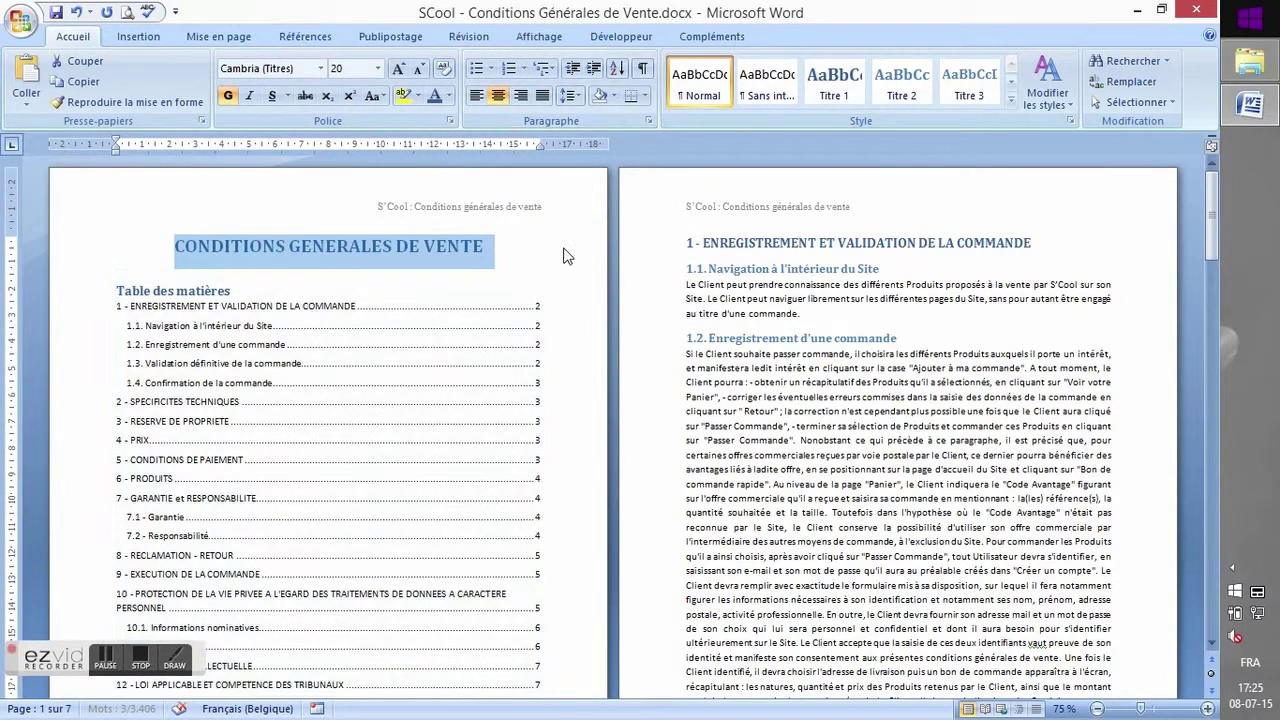
{"action": "left_click", "coordinate": [570, 331]}
- Review the whole formatted document from the title page to section 11 for layout and page breaks
{"action": "scroll", "coordinate": [570, 331], "scroll_direction": "down", "scroll_amount": 3}
{"action": "scroll", "coordinate": [570, 331], "scroll_direction": "down", "scroll_amount": 3}
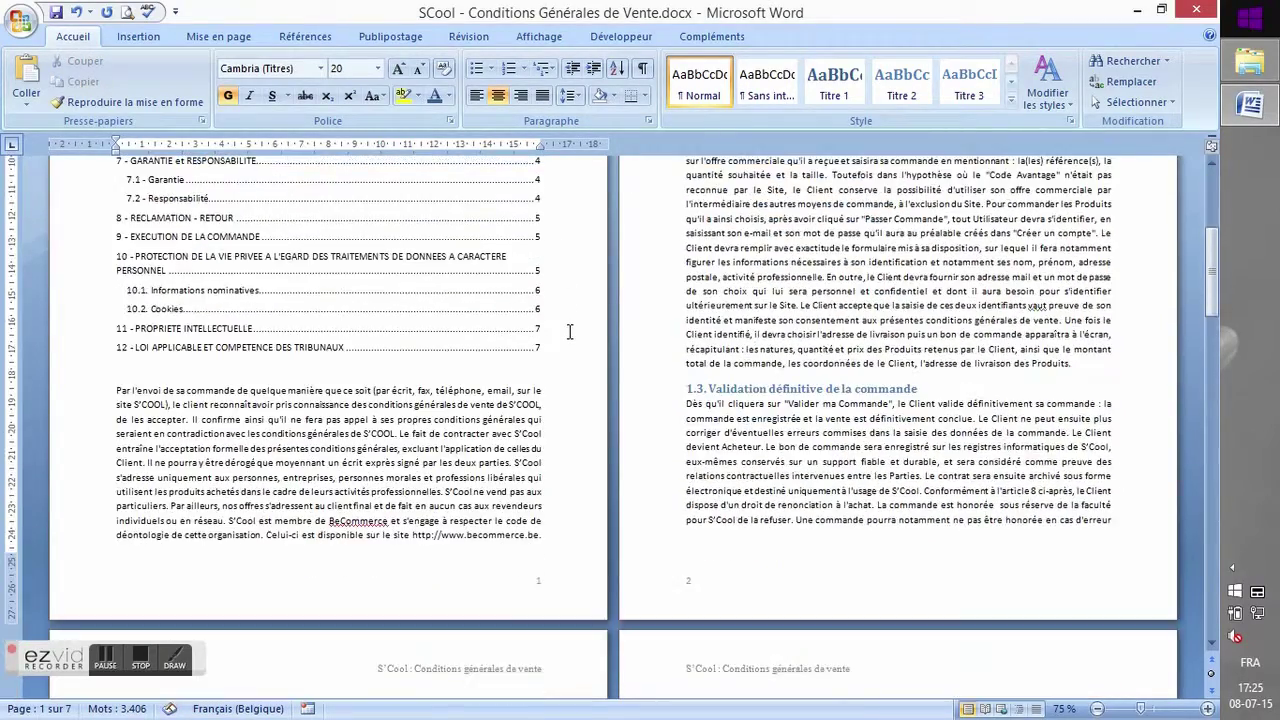
{"action": "scroll", "coordinate": [570, 331], "scroll_direction": "up", "scroll_amount": 7}
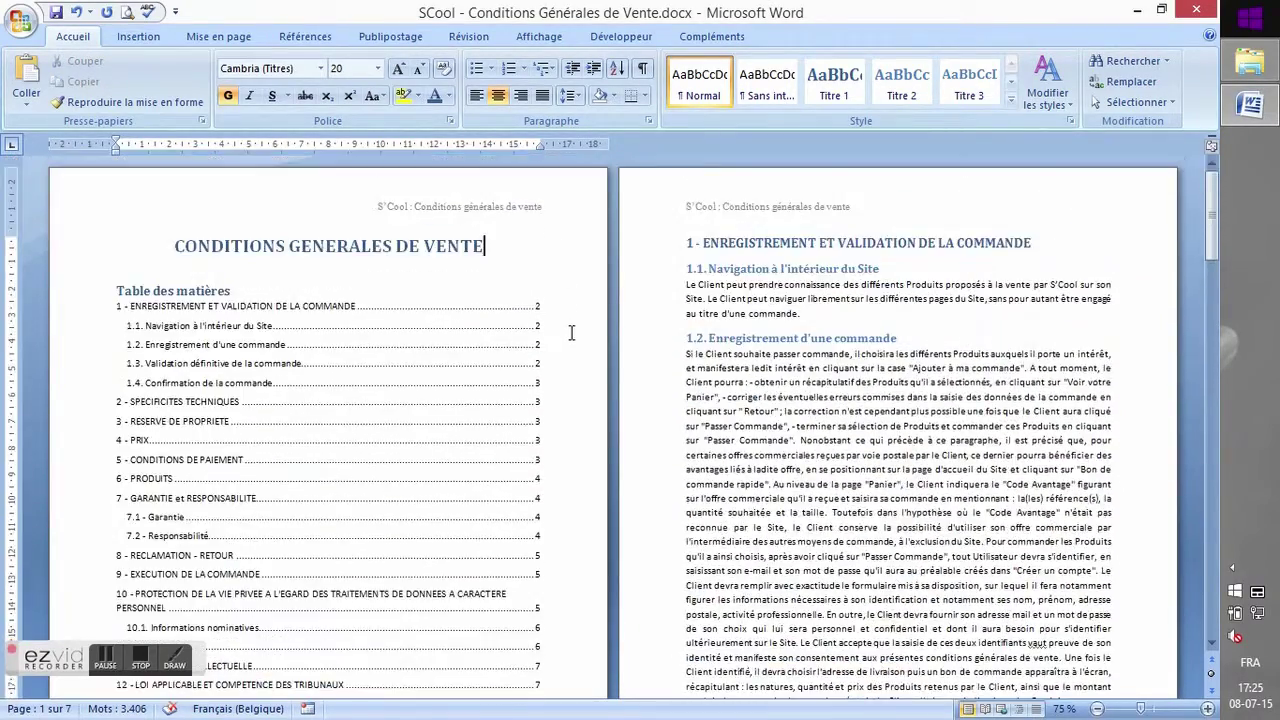
{"action": "scroll", "coordinate": [570, 331], "scroll_direction": "down", "scroll_amount": 5}
{"action": "scroll", "coordinate": [512, 600], "scroll_direction": "down", "scroll_amount": 2}
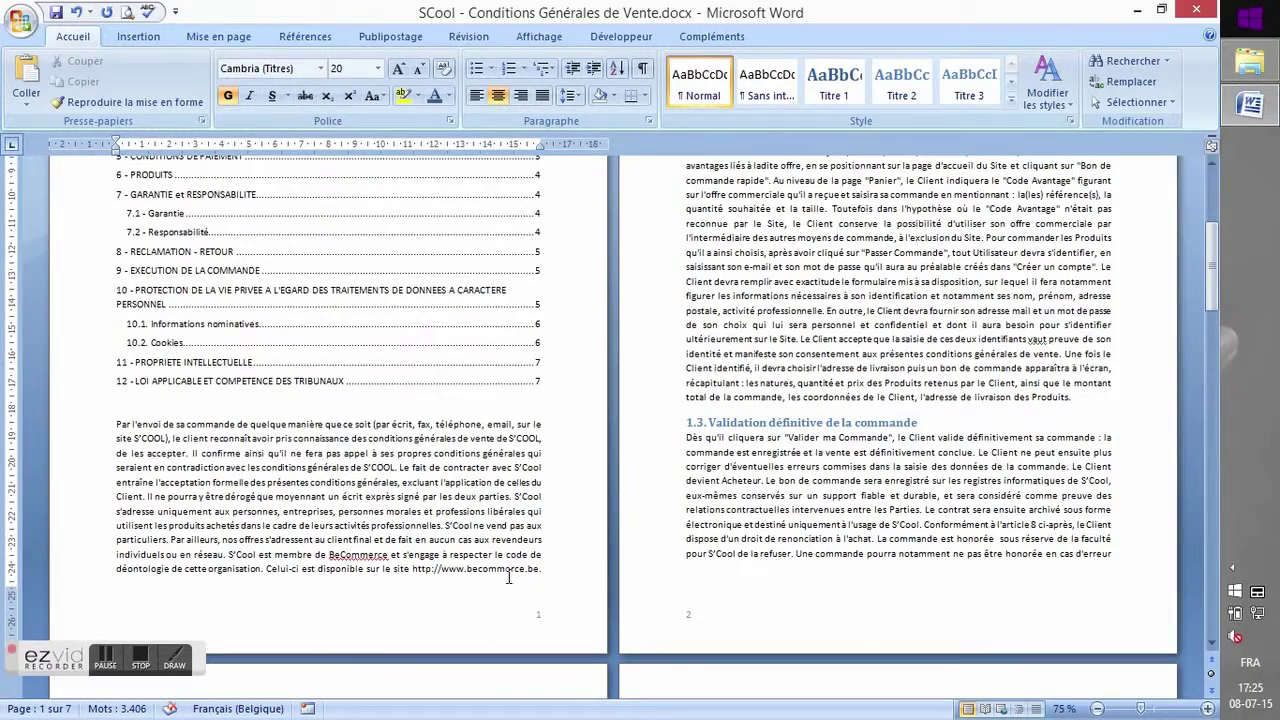
{"action": "scroll", "coordinate": [815, 565], "scroll_direction": "down", "scroll_amount": 8}
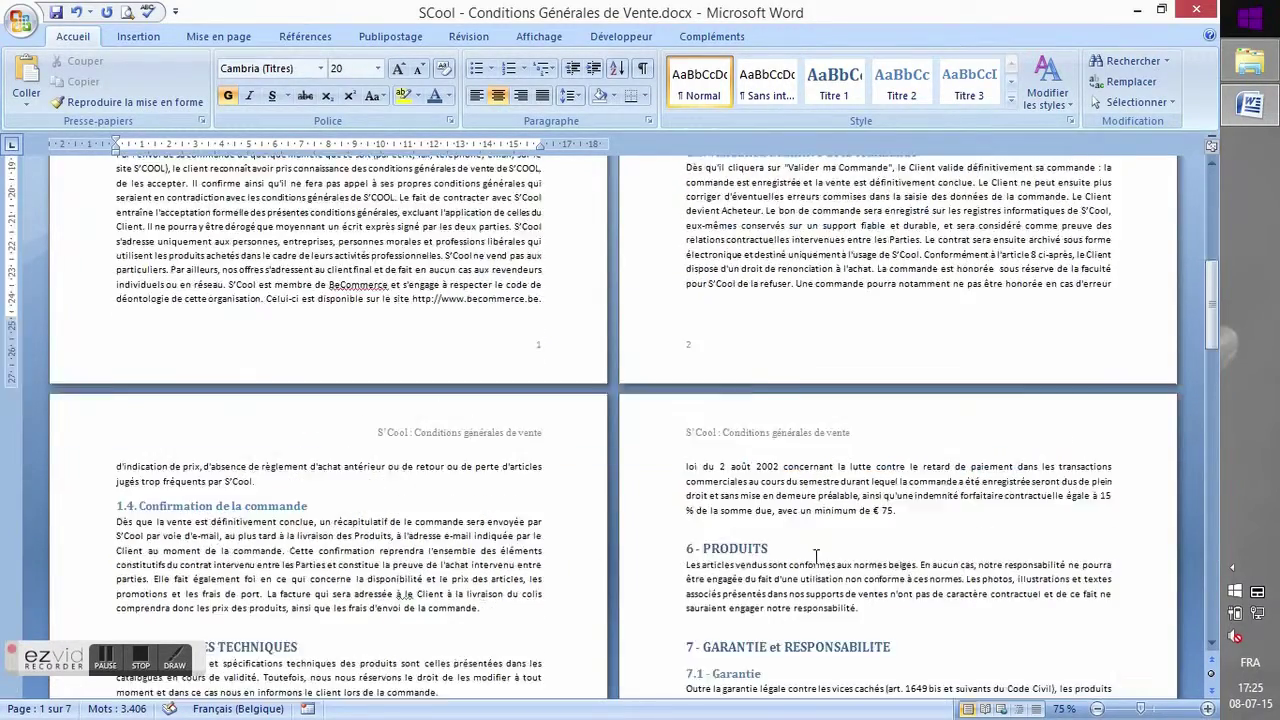
{"action": "scroll", "coordinate": [817, 557], "scroll_direction": "down", "scroll_amount": 15}
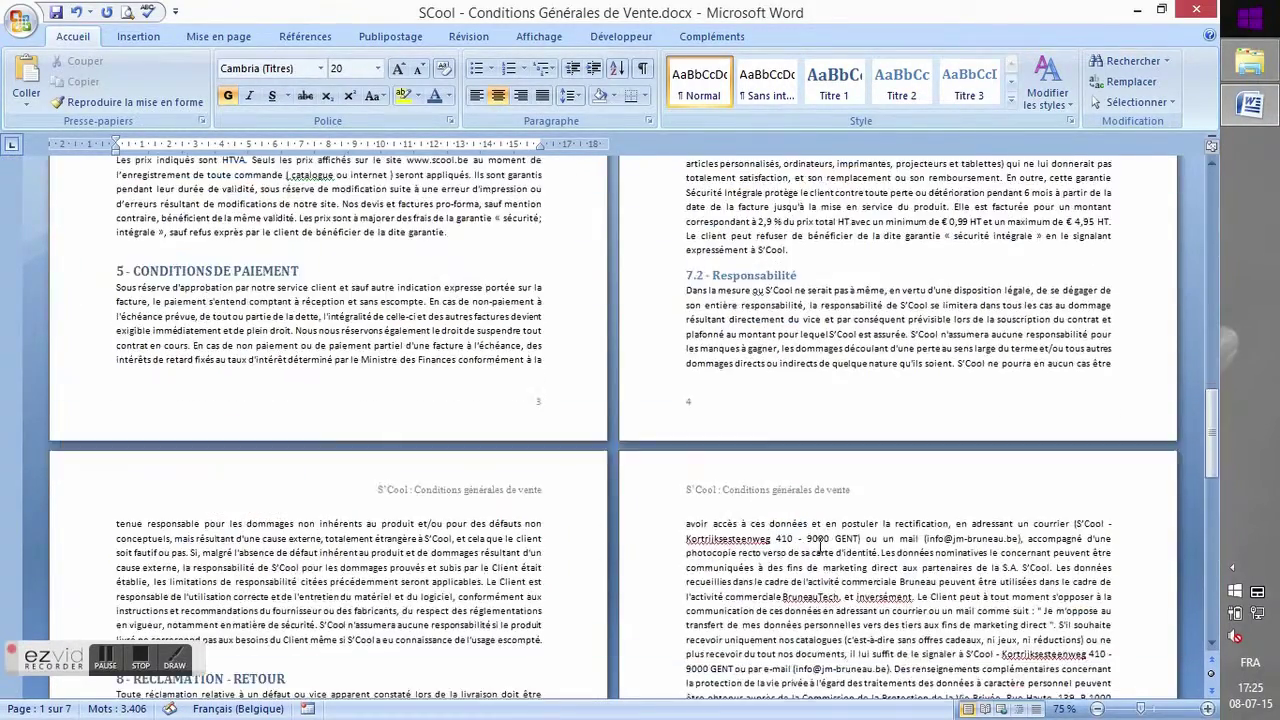
{"action": "scroll", "coordinate": [826, 540], "scroll_direction": "down", "scroll_amount": 15}
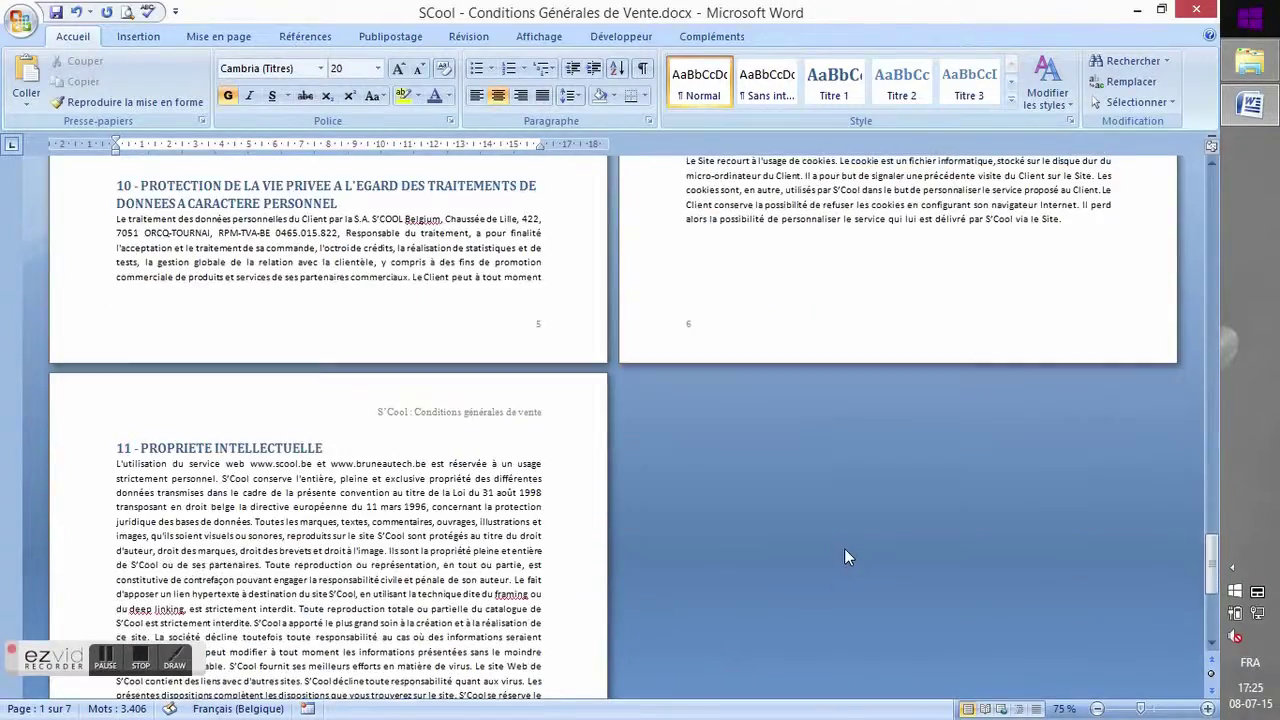
{"action": "left_click_drag", "start_coordinate": [1208, 596], "coordinate": [1229, 185]}
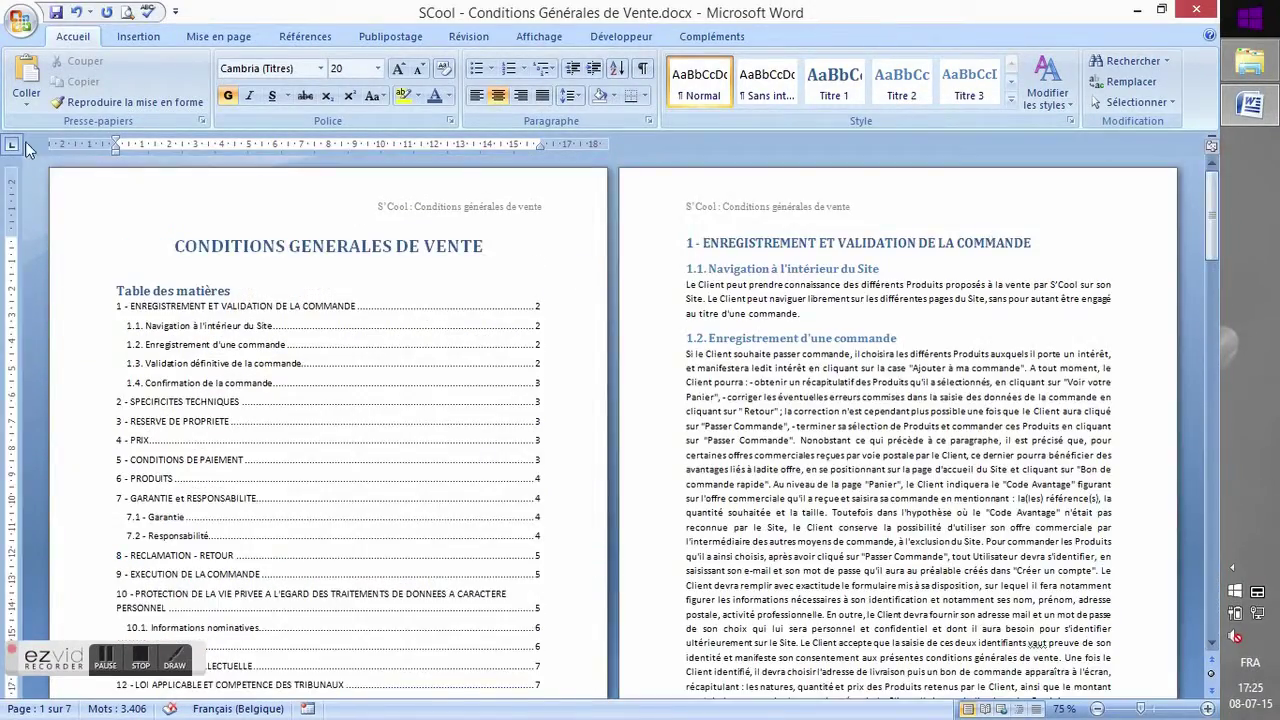
- Start saving a copy as a Word document and choose the SCool folder on the Bureau as its location
{"action": "left_click", "coordinate": [33, 26]}
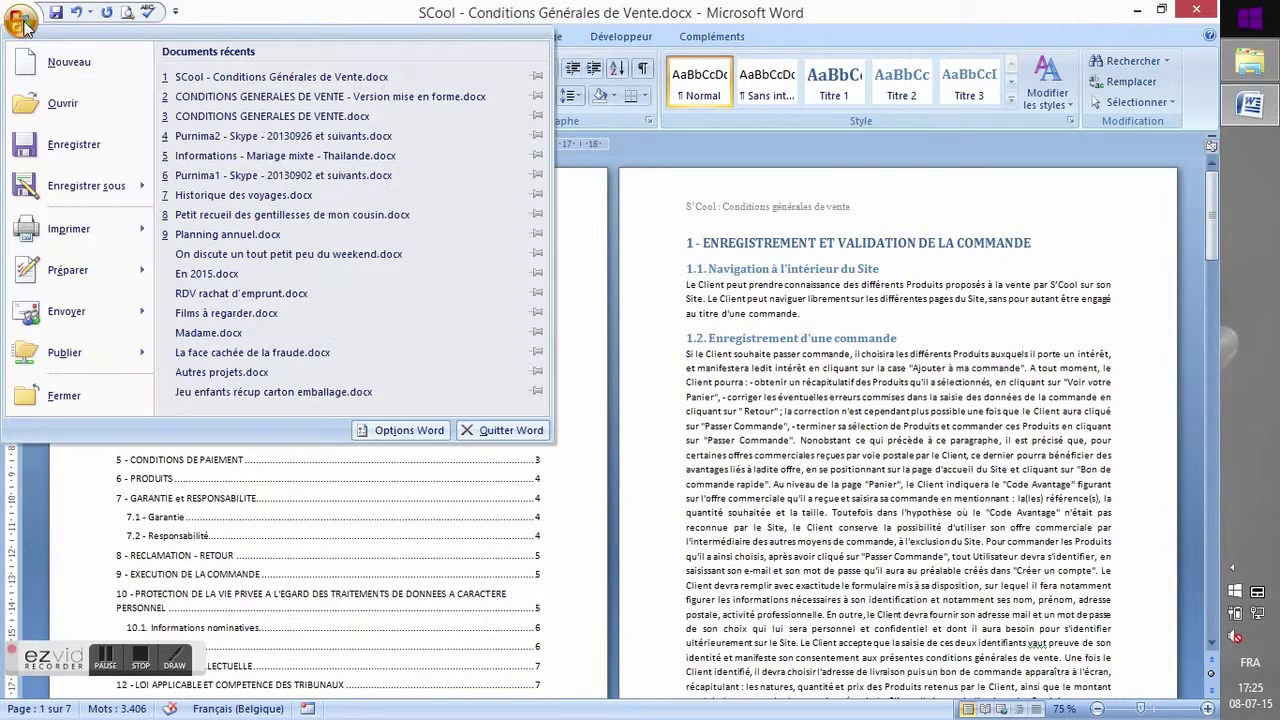
{"action": "mouse_move", "coordinate": [90, 186]}
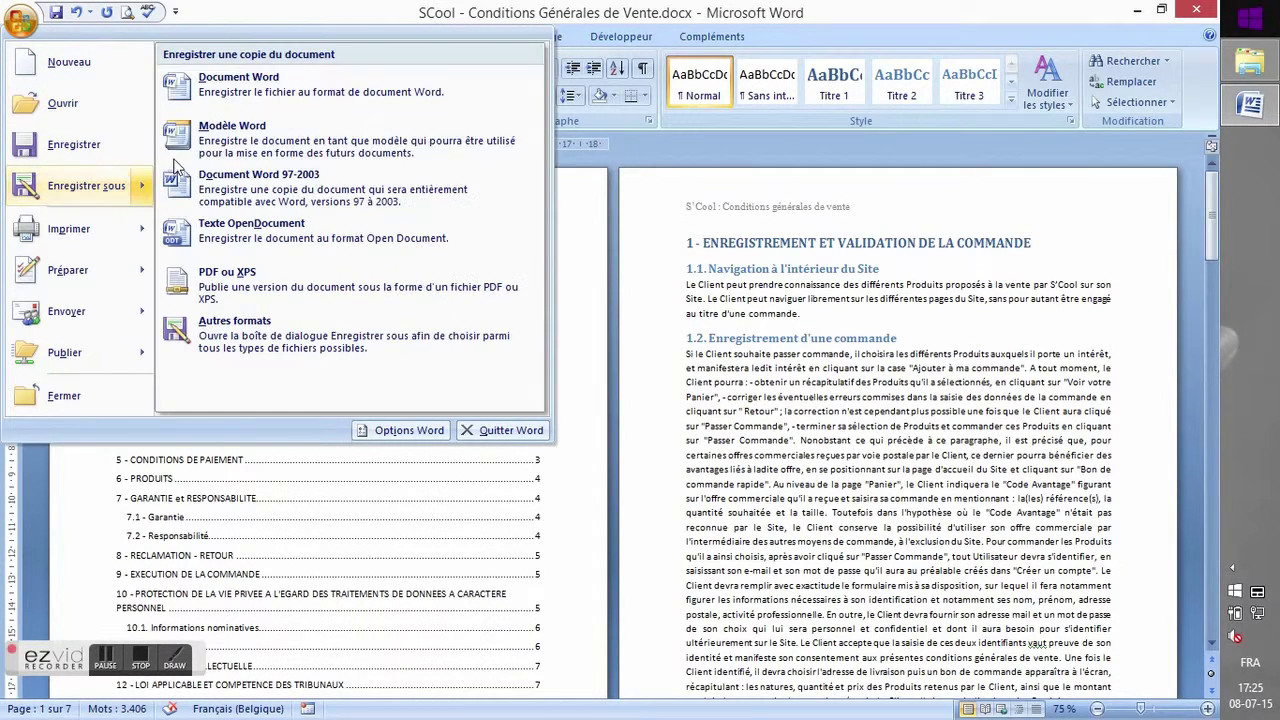
{"action": "left_click", "coordinate": [252, 87]}
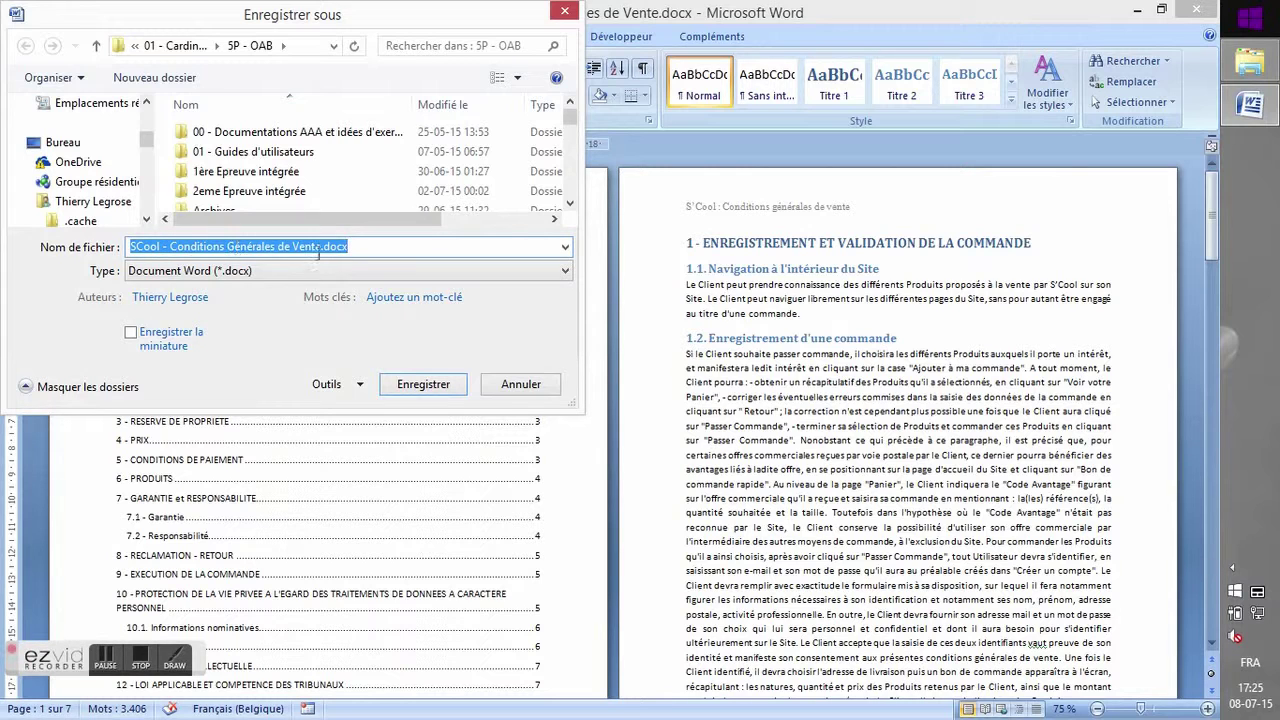
{"action": "left_click_drag", "start_coordinate": [148, 146], "coordinate": [152, 122]}
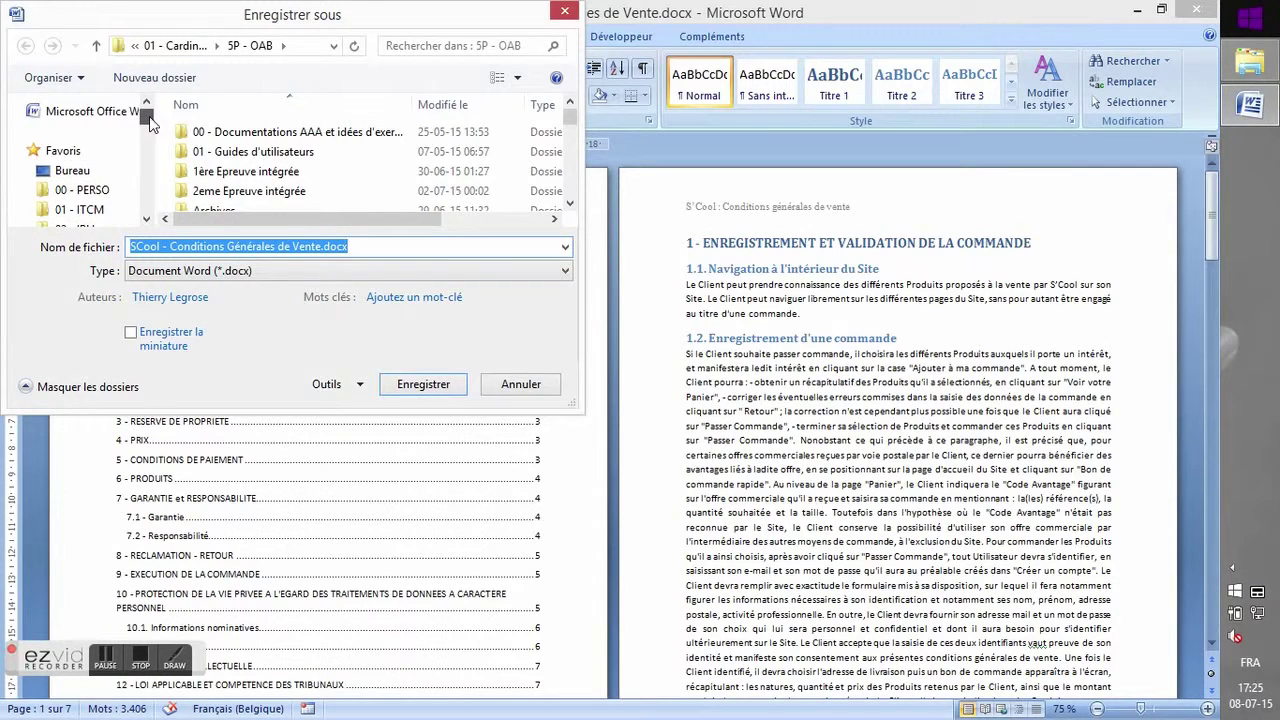
{"action": "left_click", "coordinate": [72, 174]}
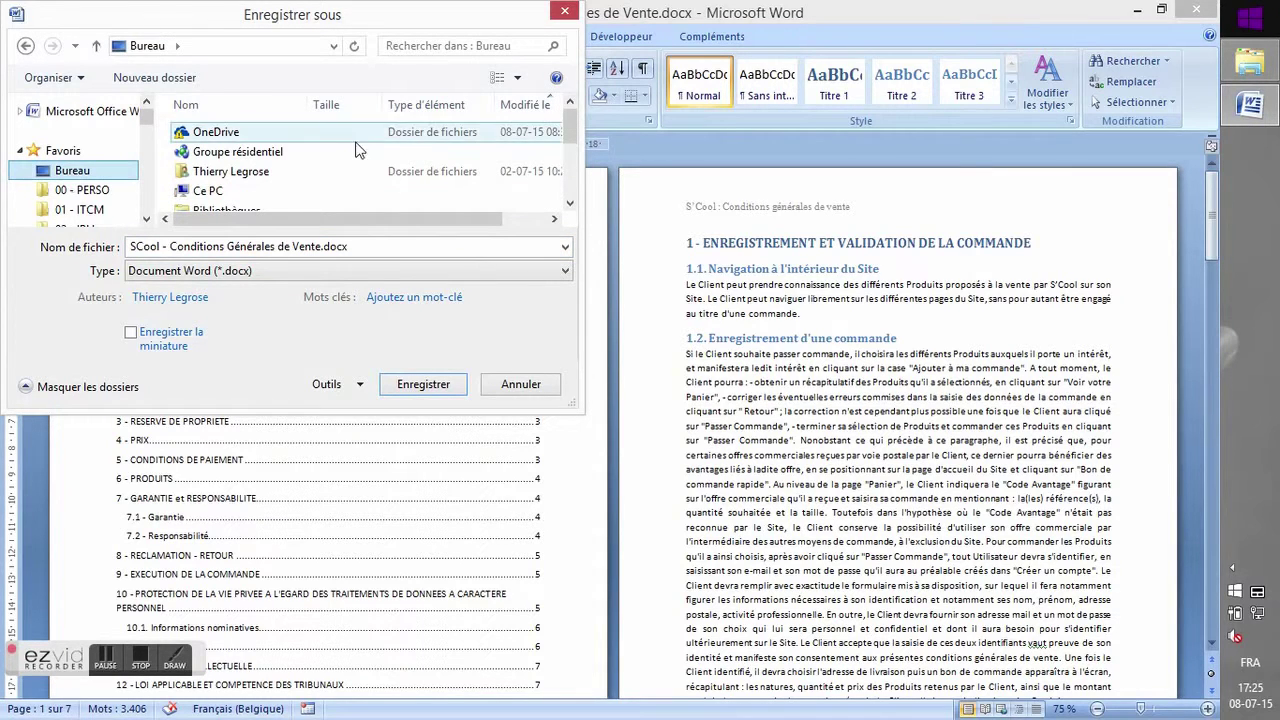
{"action": "left_click_drag", "start_coordinate": [575, 138], "coordinate": [575, 190]}
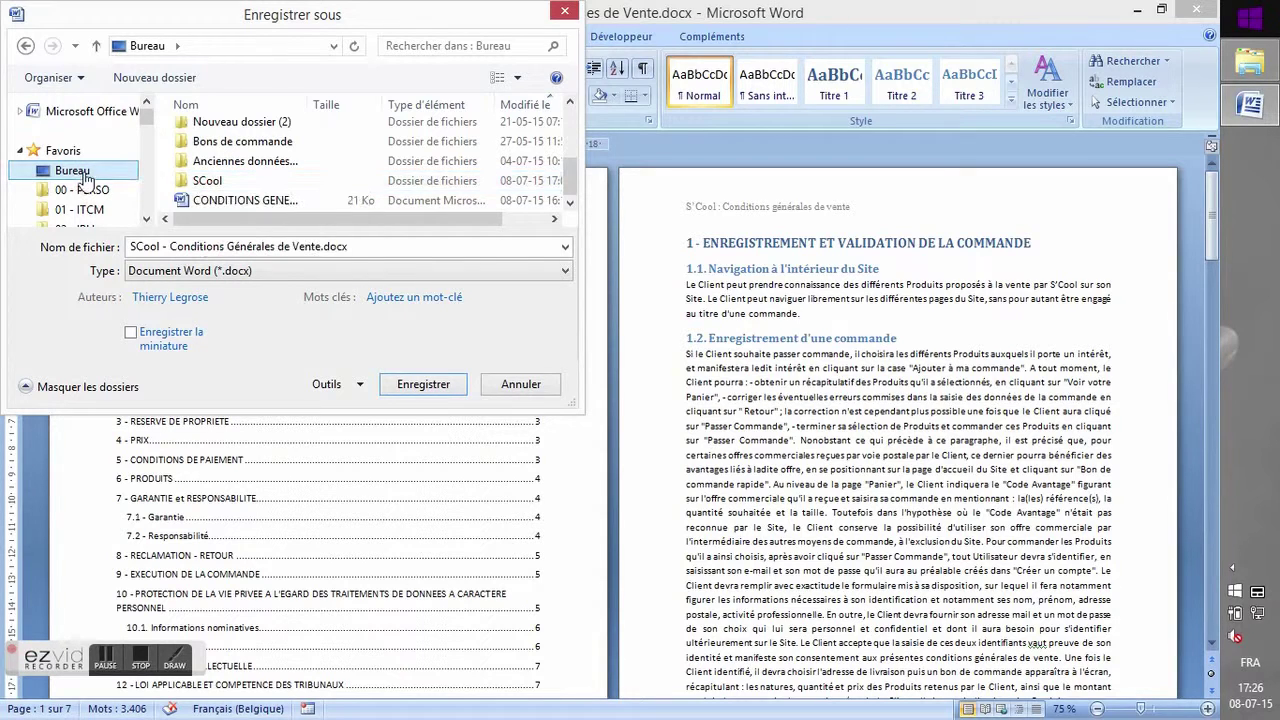
{"action": "left_click", "coordinate": [213, 190]}
{"action": "double_click", "coordinate": [211, 185]}
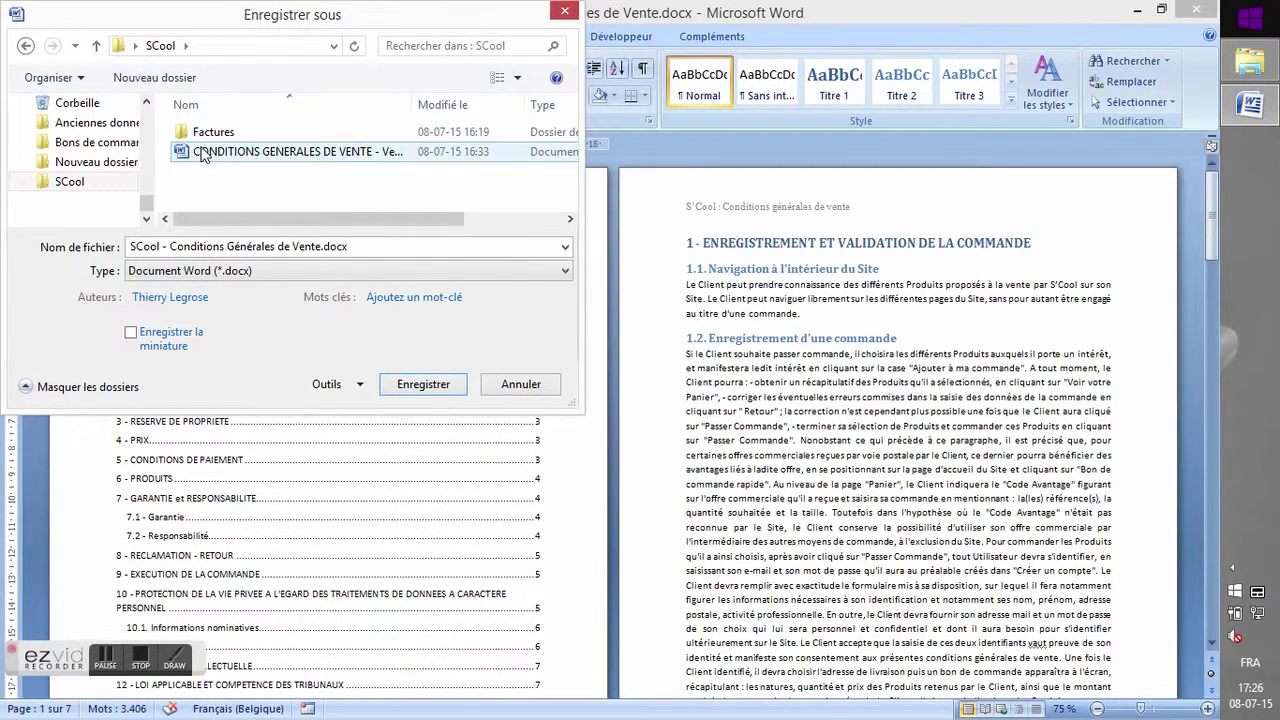
- Name the copy "SCool - Conditions Générales de Vente - Version Mise en forme.docx" and save it
{"action": "left_click", "coordinate": [322, 246]}
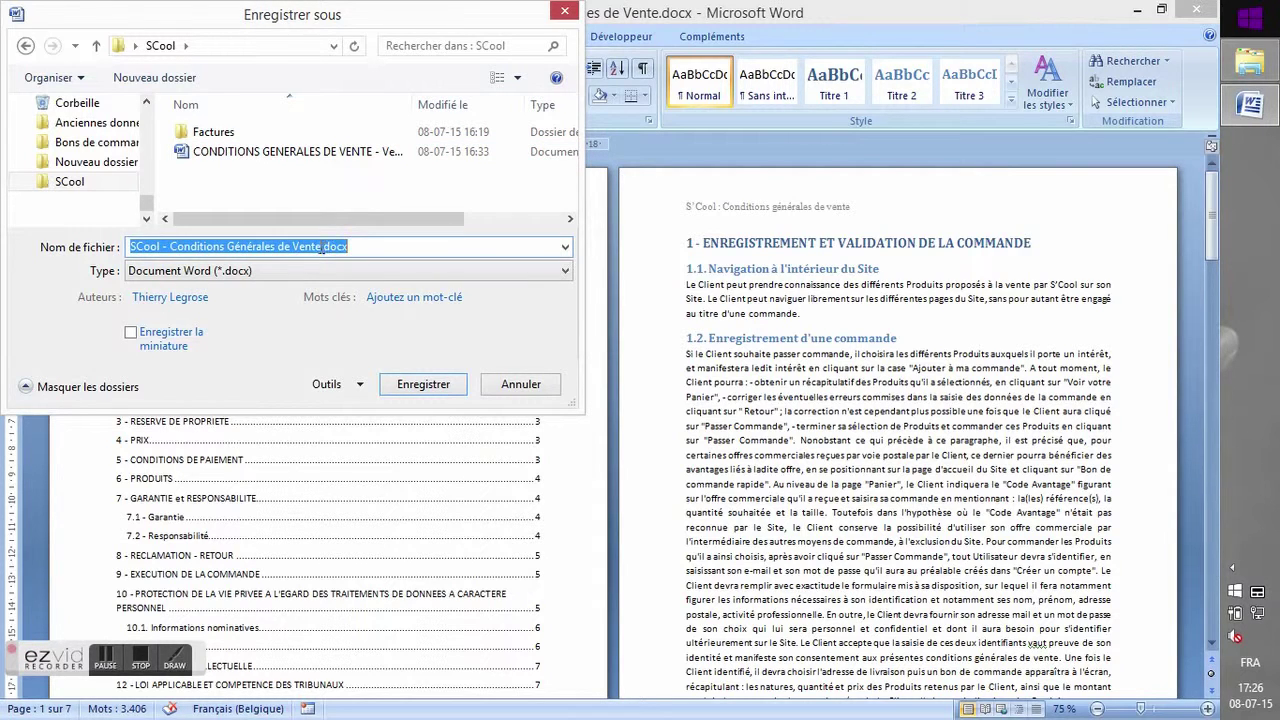
{"action": "left_click", "coordinate": [321, 247]}
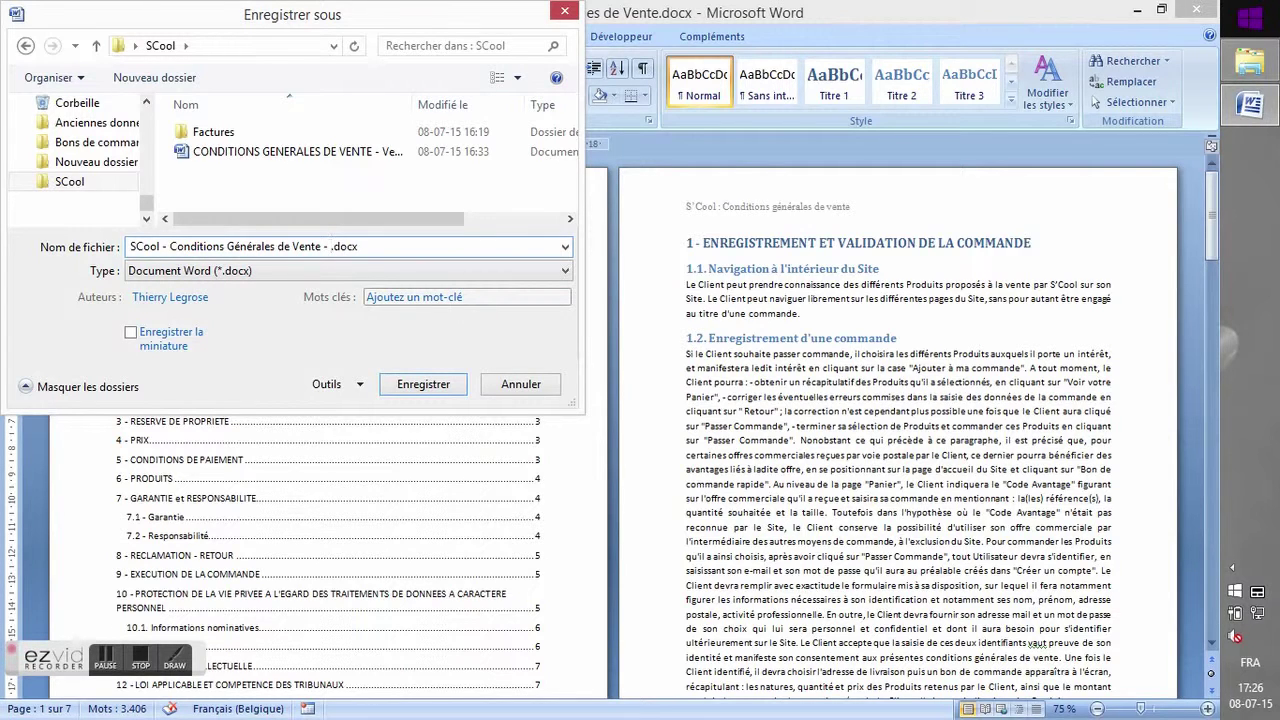
{"action": "type", "text": "- Version Mise enform"}
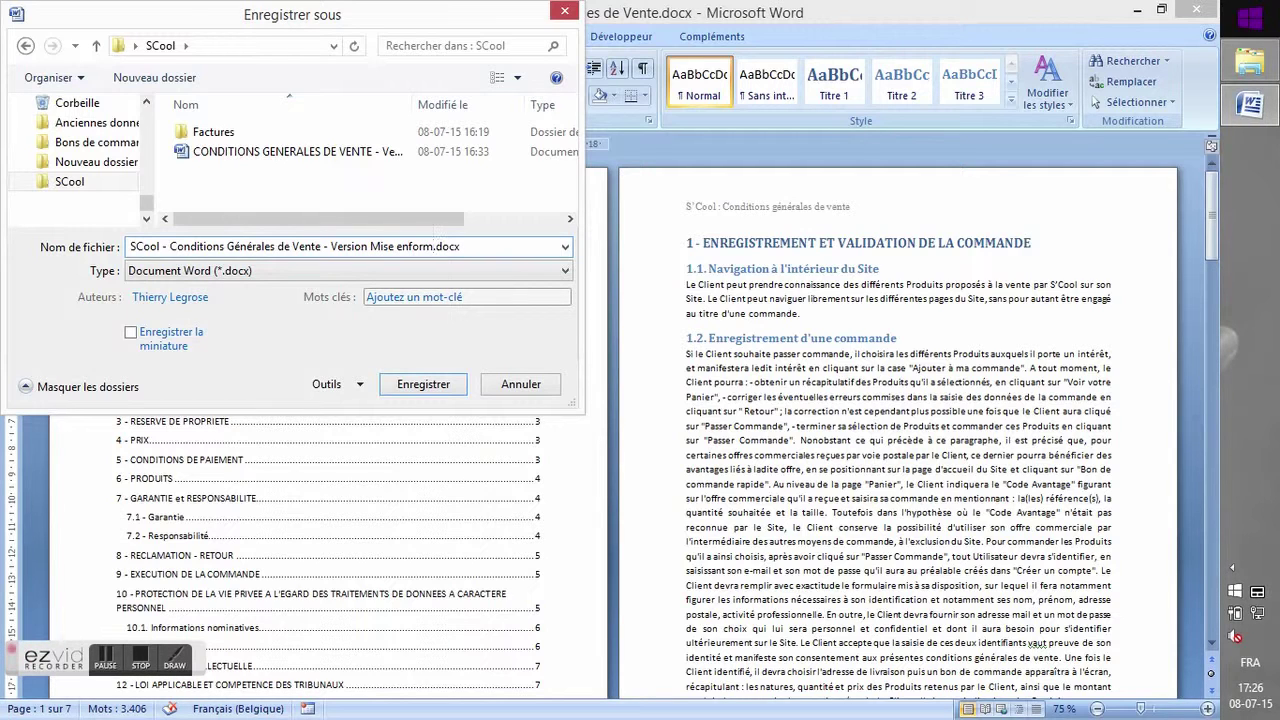
{"action": "key", "text": "BackSpace"}
{"action": "key", "text": "BackSpace"}
{"action": "key", "text": "BackSpace"}
{"action": "type", "text": "forme"}
{"action": "key", "text": "Return"}
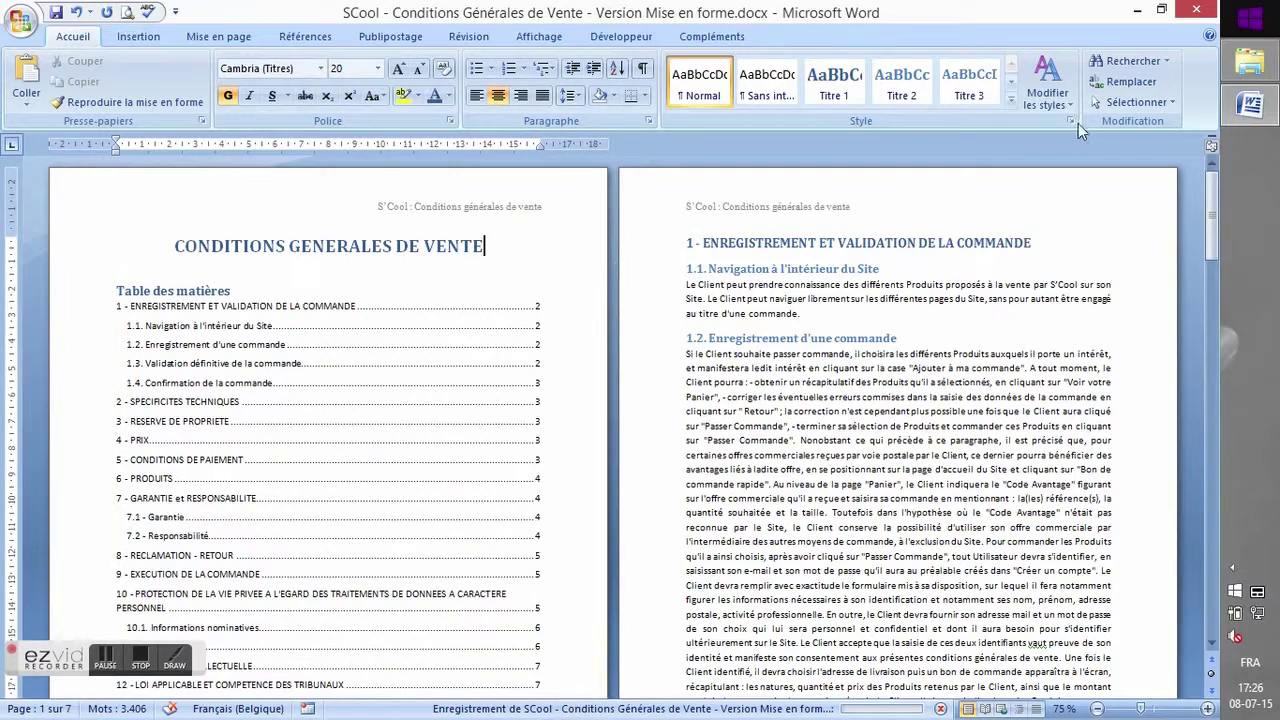
{"action": "mouse_move", "coordinate": [1265, 73]}
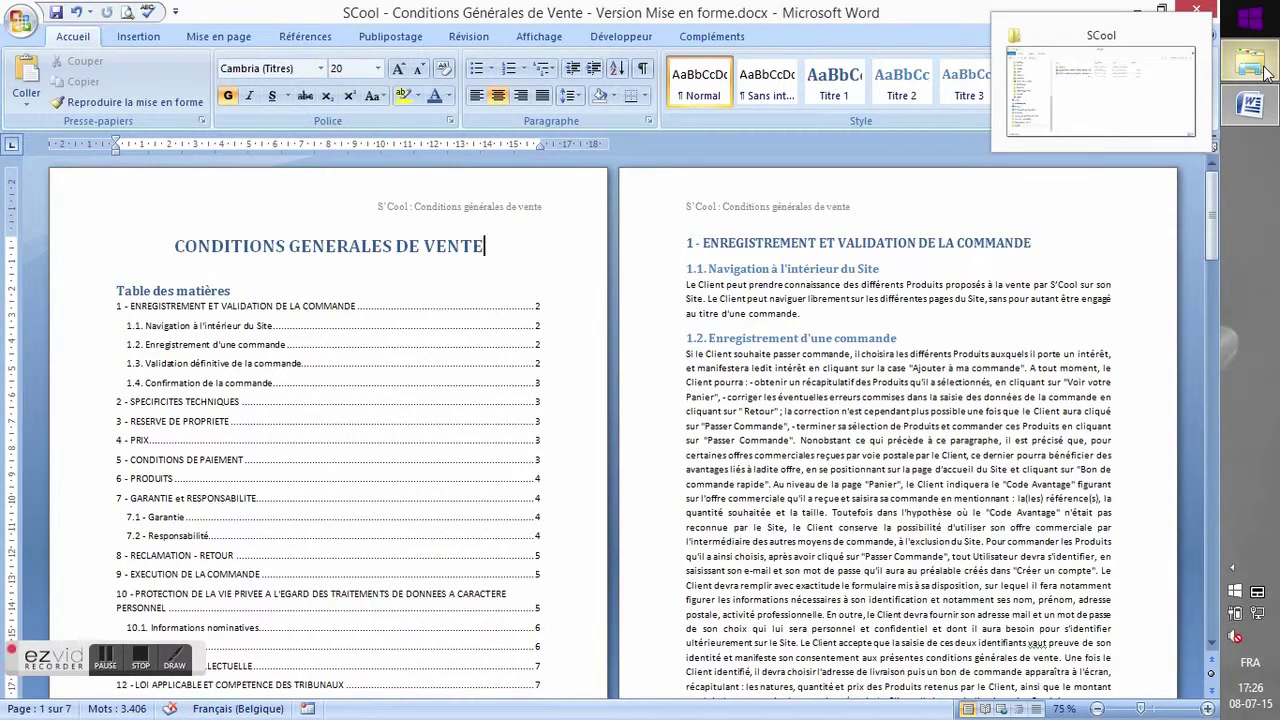
{"action": "left_click", "coordinate": [1000, 285]}
{"action": "scroll", "coordinate": [1007, 296], "scroll_direction": "down", "scroll_amount": 3}
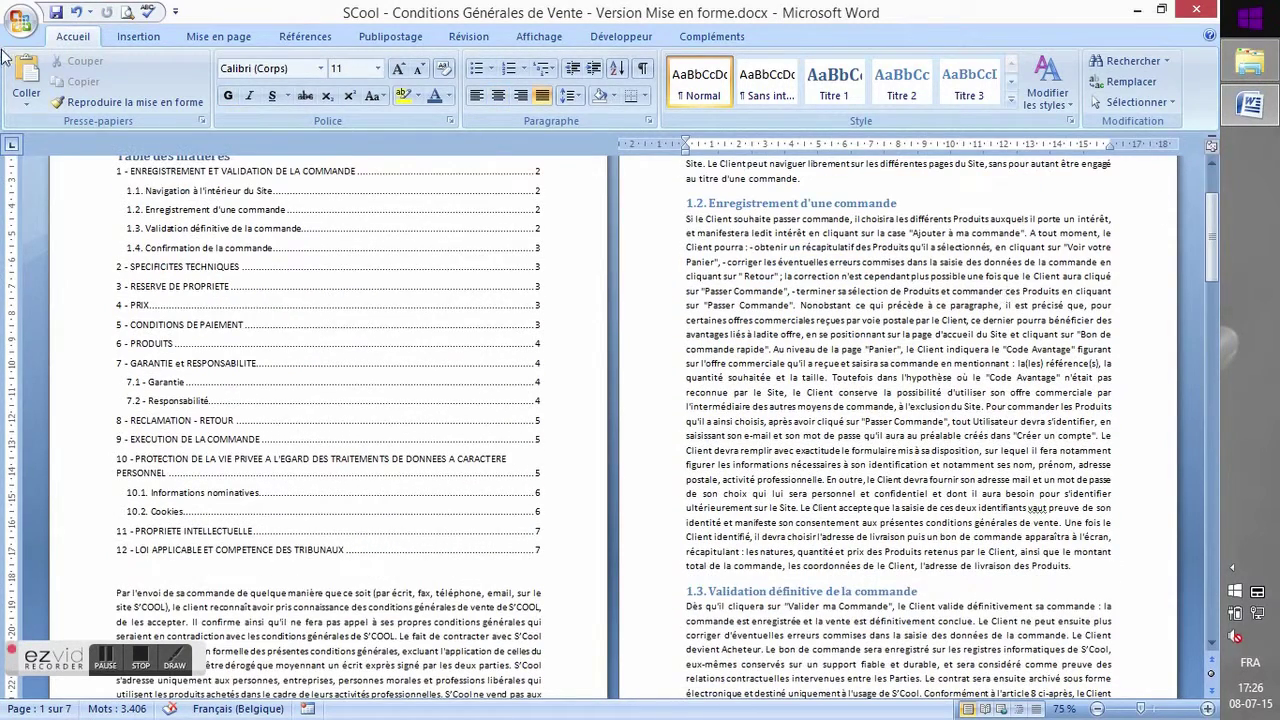
- Print the whole document to the PDFCreator printer in one copy
{"action": "left_click", "coordinate": [22, 24]}
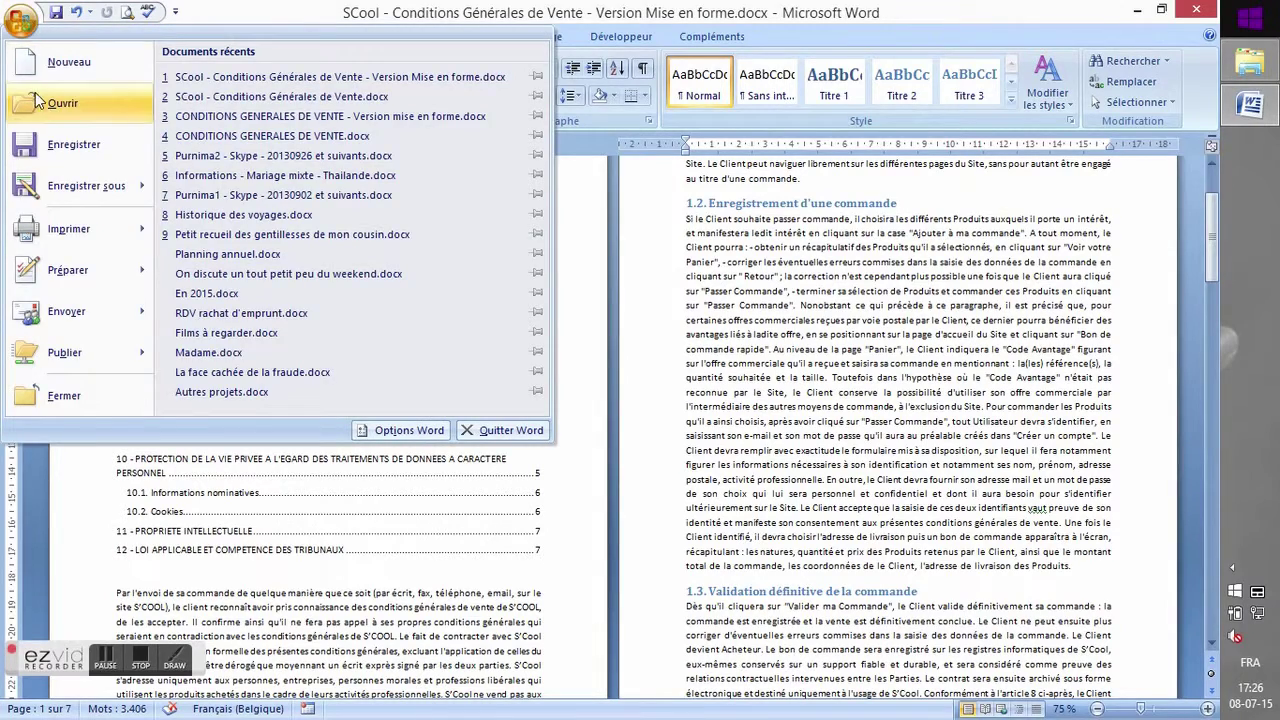
{"action": "mouse_move", "coordinate": [80, 228]}
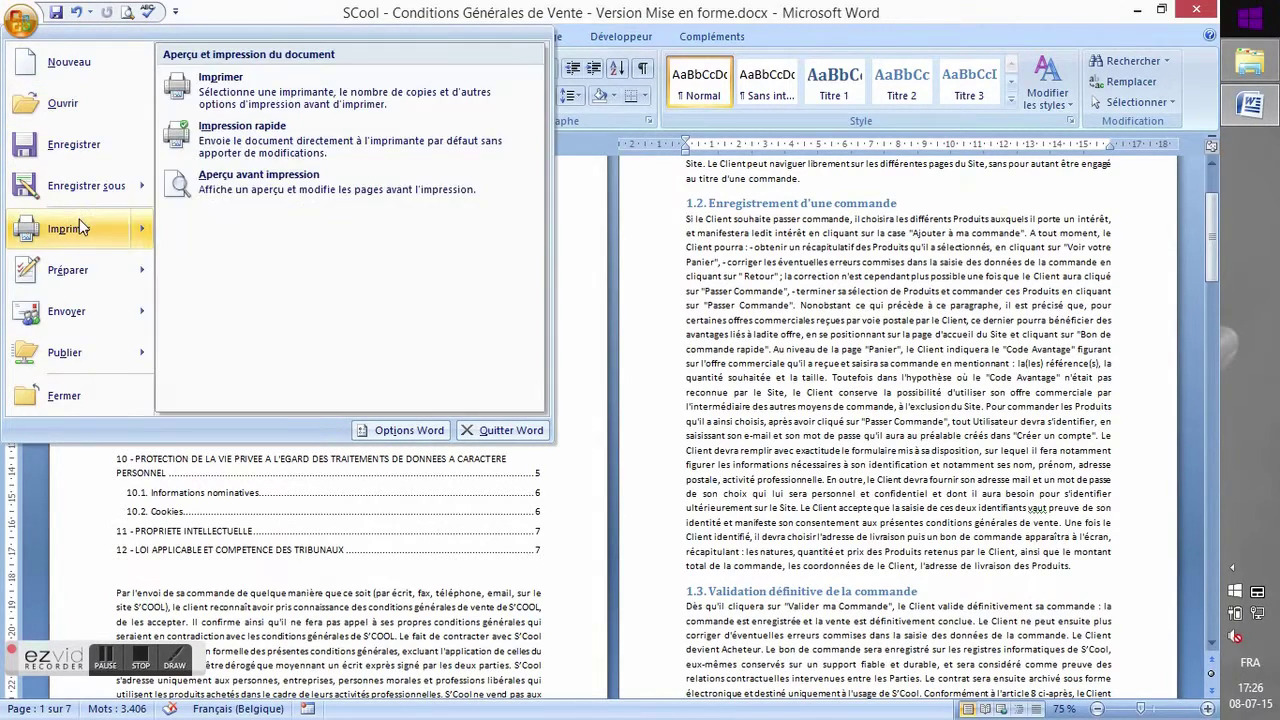
{"action": "left_click", "coordinate": [240, 88]}
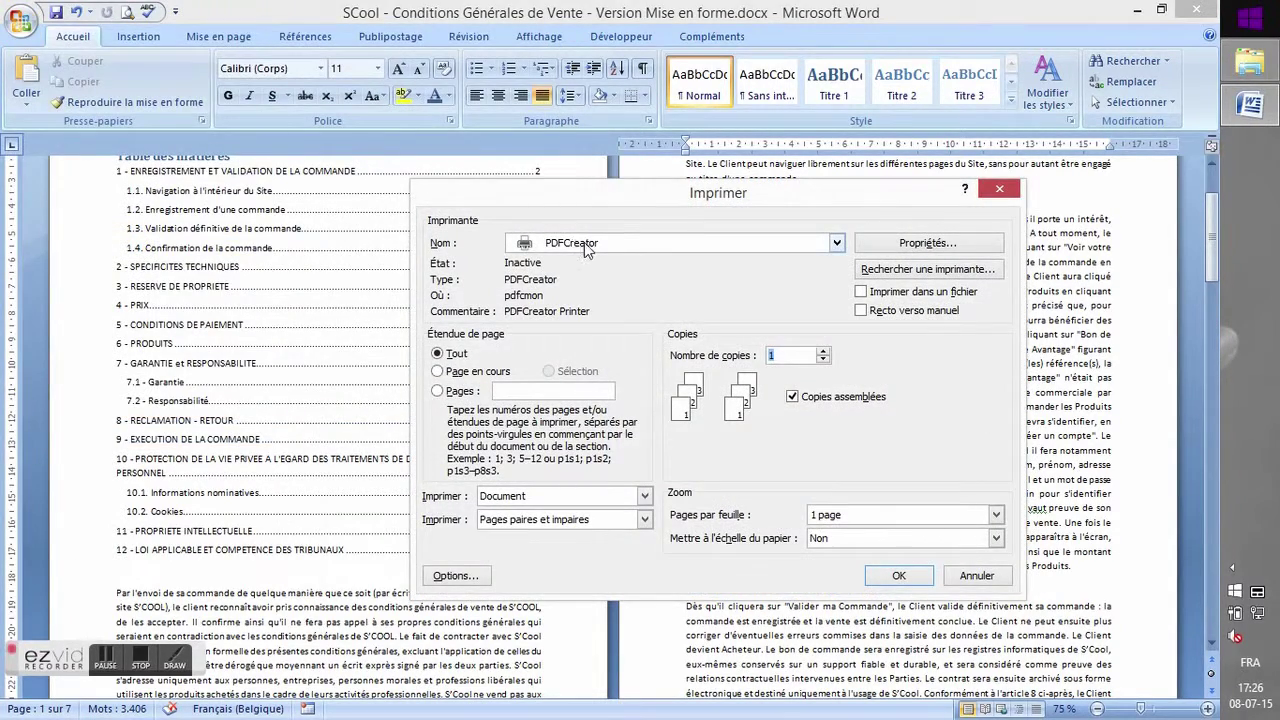
{"action": "left_click", "coordinate": [606, 244]}
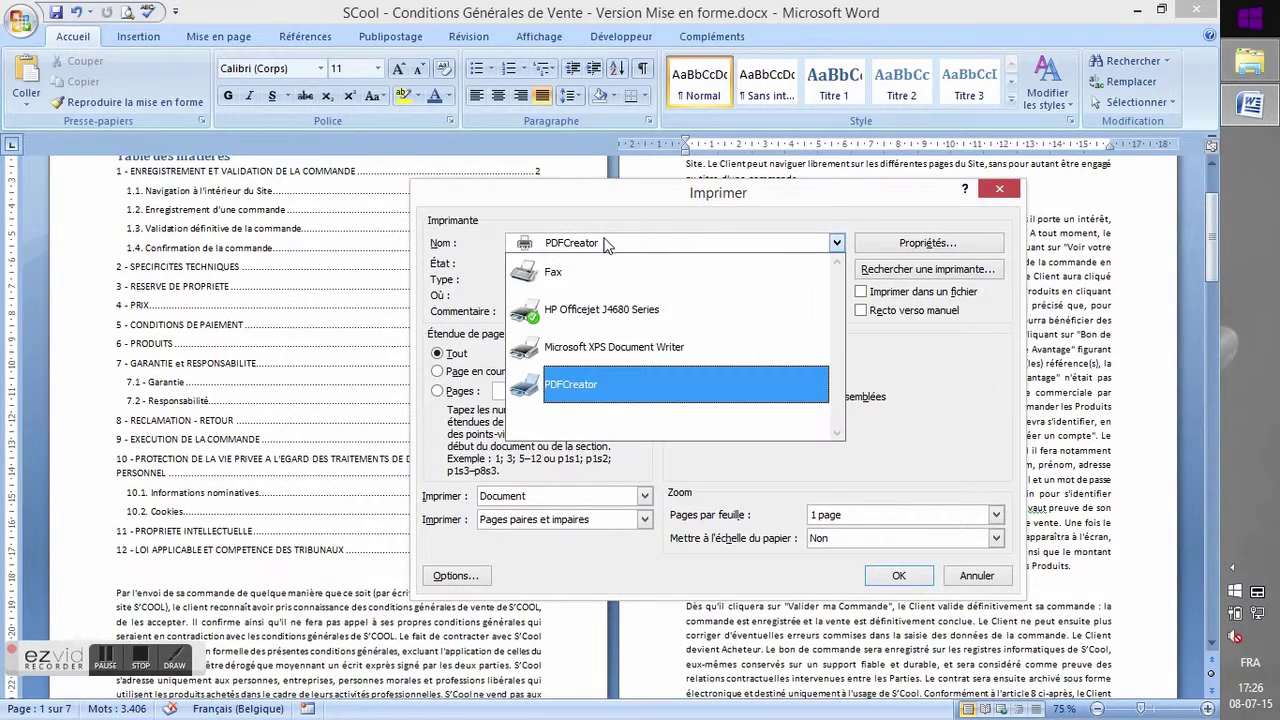
{"action": "left_click", "coordinate": [591, 380]}
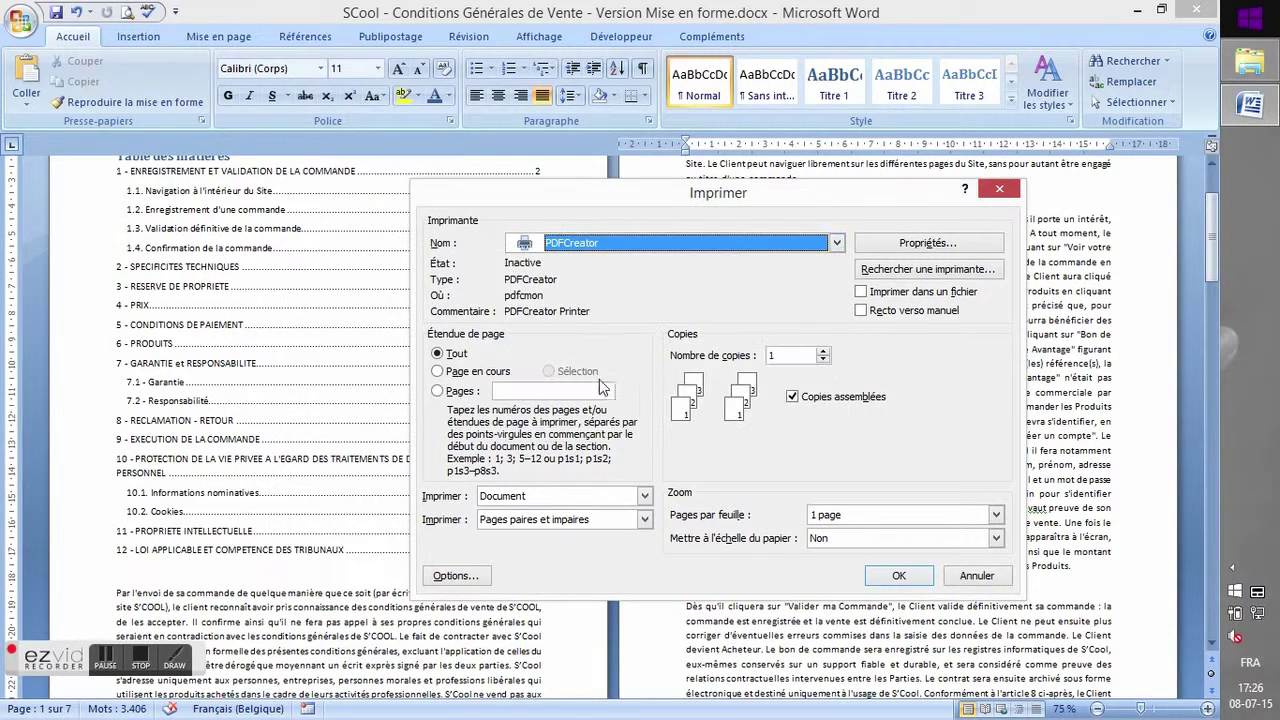
{"action": "left_click", "coordinate": [899, 577]}
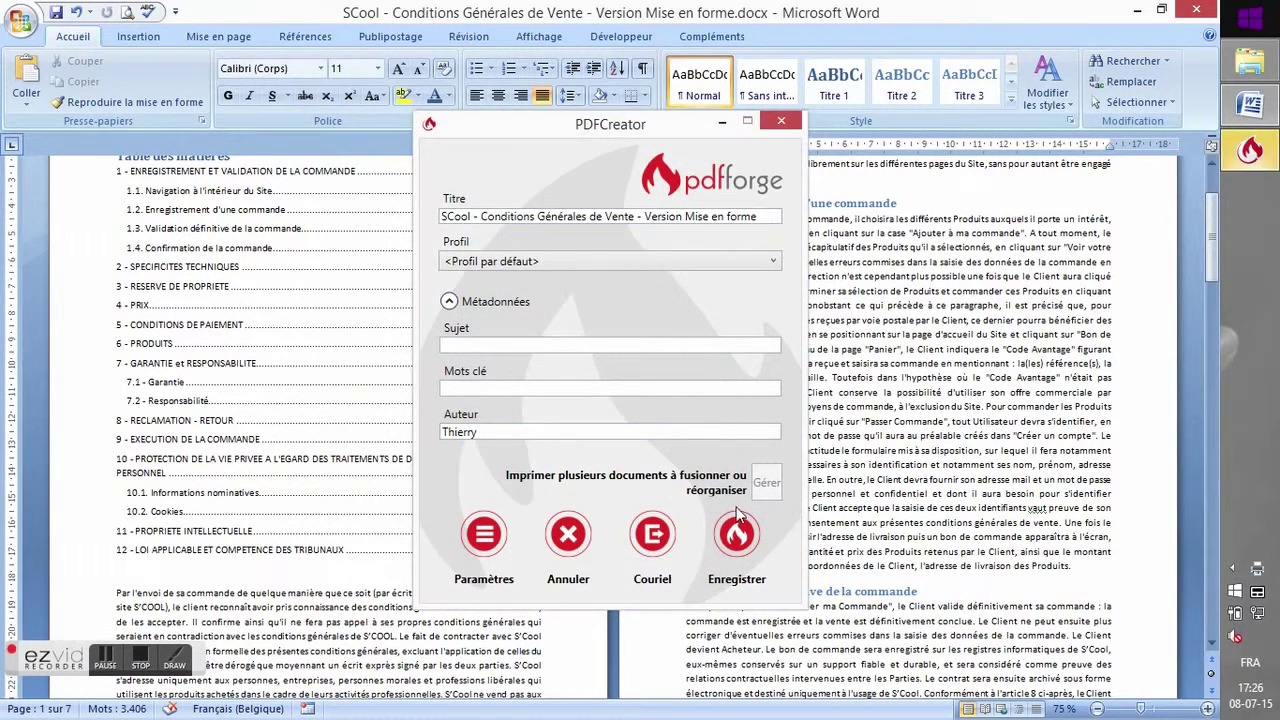
- Save the PDF as "SCool - Conditions Générales de Vente - Version Mise en forme.pdf" in the SCool folder on the Bureau
{"action": "left_click", "coordinate": [737, 515]}
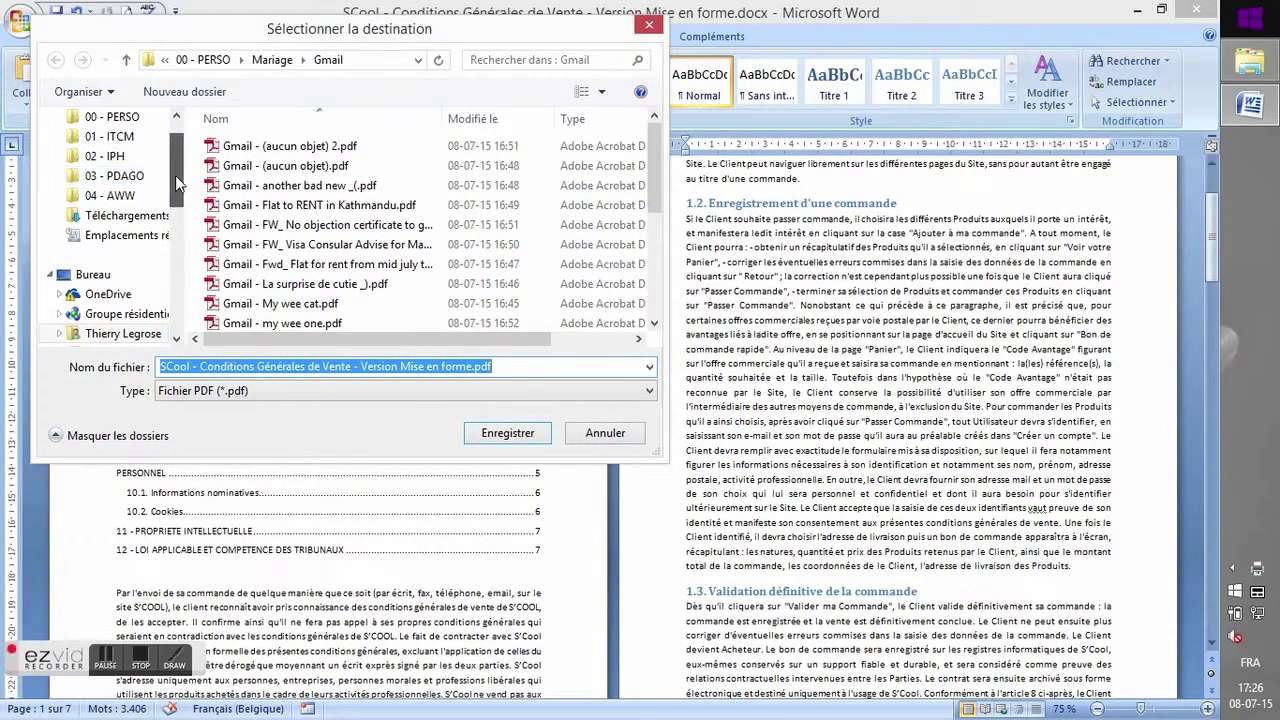
{"action": "left_click_drag", "start_coordinate": [175, 175], "coordinate": [179, 151]}
{"action": "left_click", "coordinate": [103, 147]}
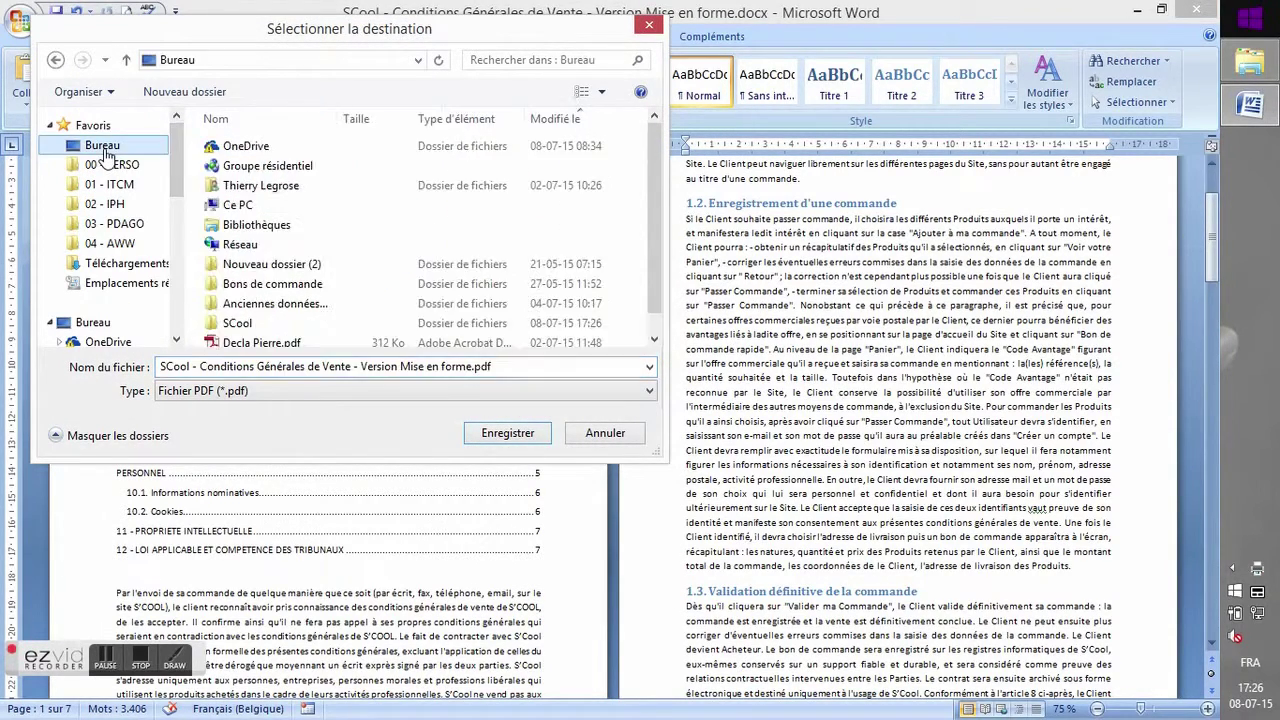
{"action": "left_click", "coordinate": [250, 325]}
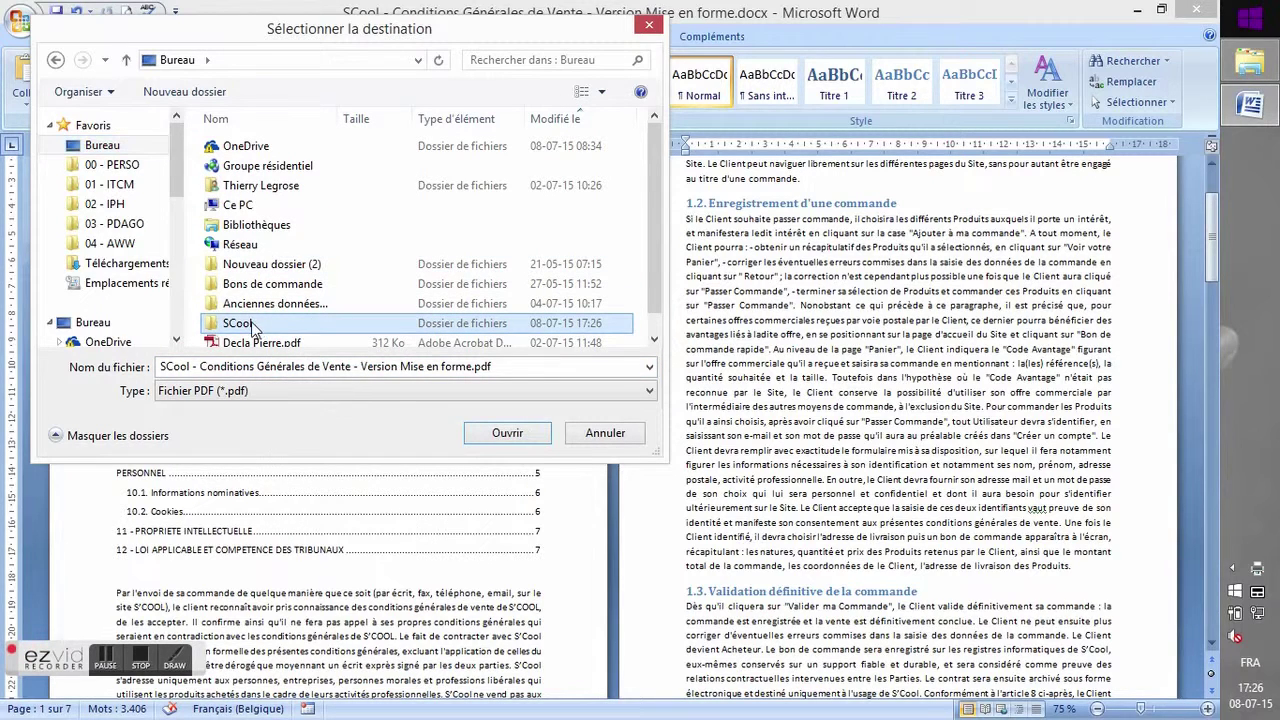
{"action": "double_click", "coordinate": [235, 325]}
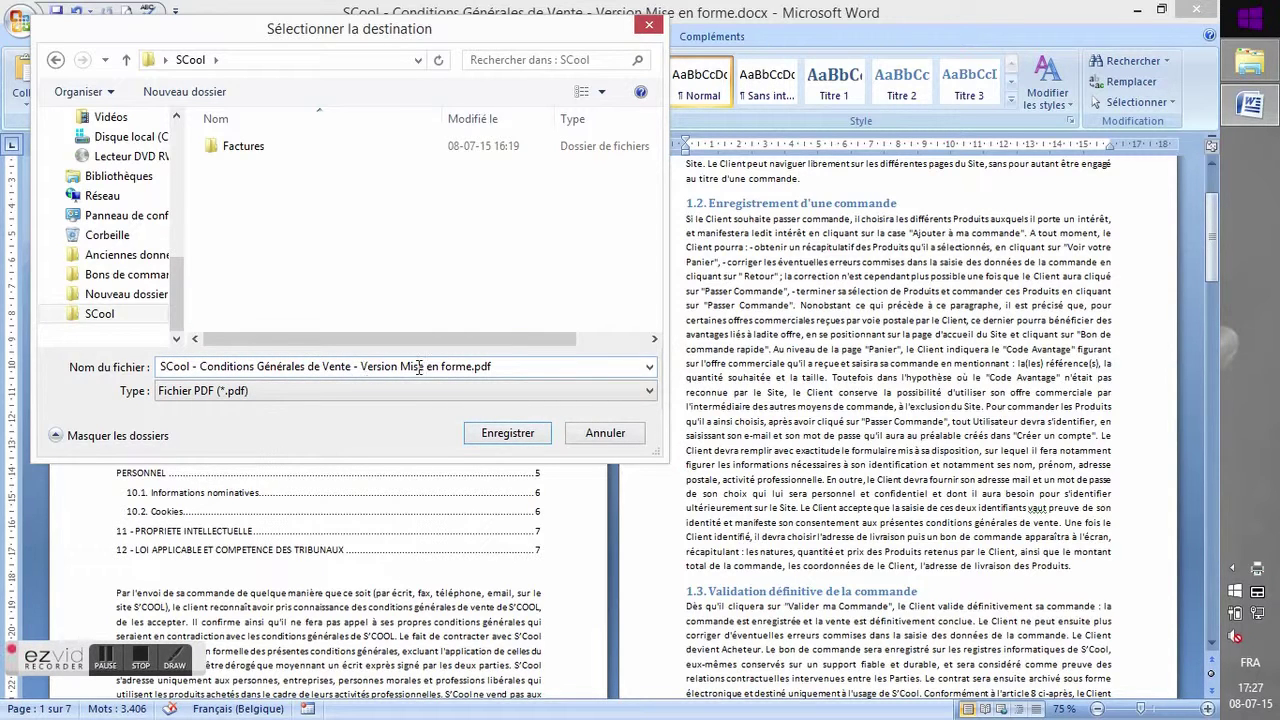
{"action": "left_click", "coordinate": [507, 438]}
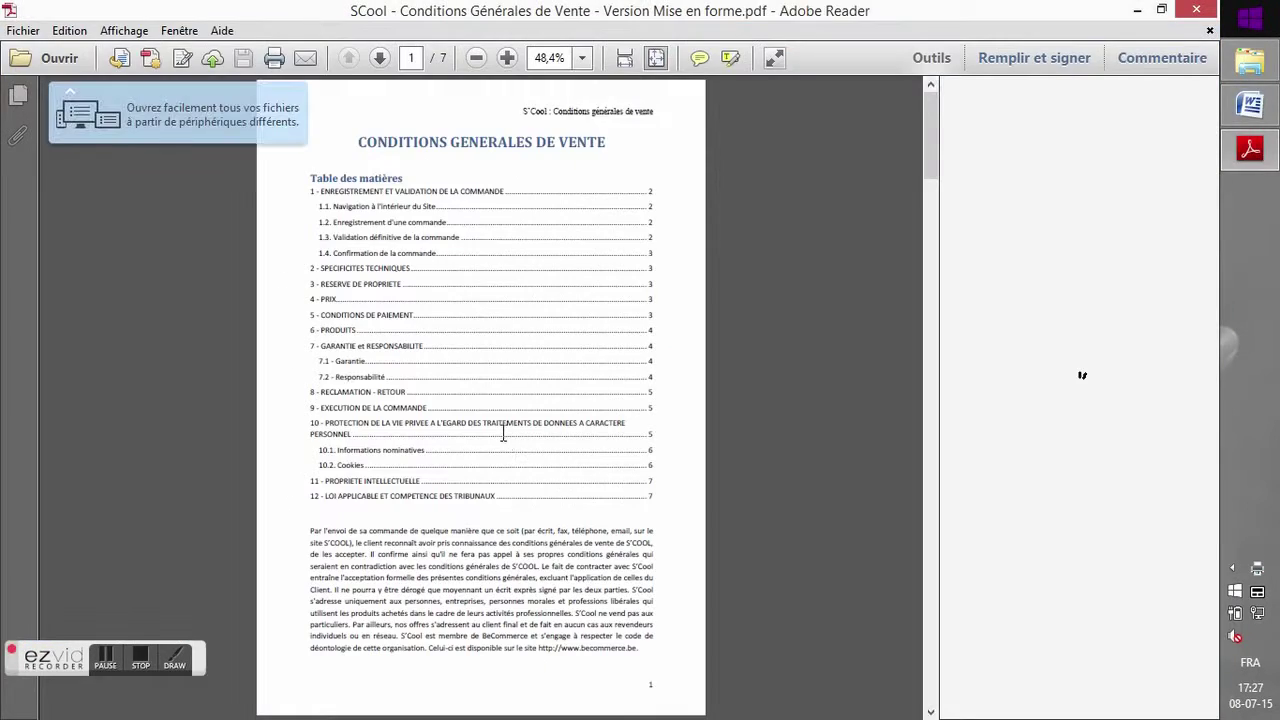
- Review the exported PDF from the title page to the last page for layout, headers and page numbers, and return to page 1
{"action": "left_click", "coordinate": [935, 145]}
{"action": "scroll", "coordinate": [786, 305], "scroll_direction": "down", "scroll_amount": 2}
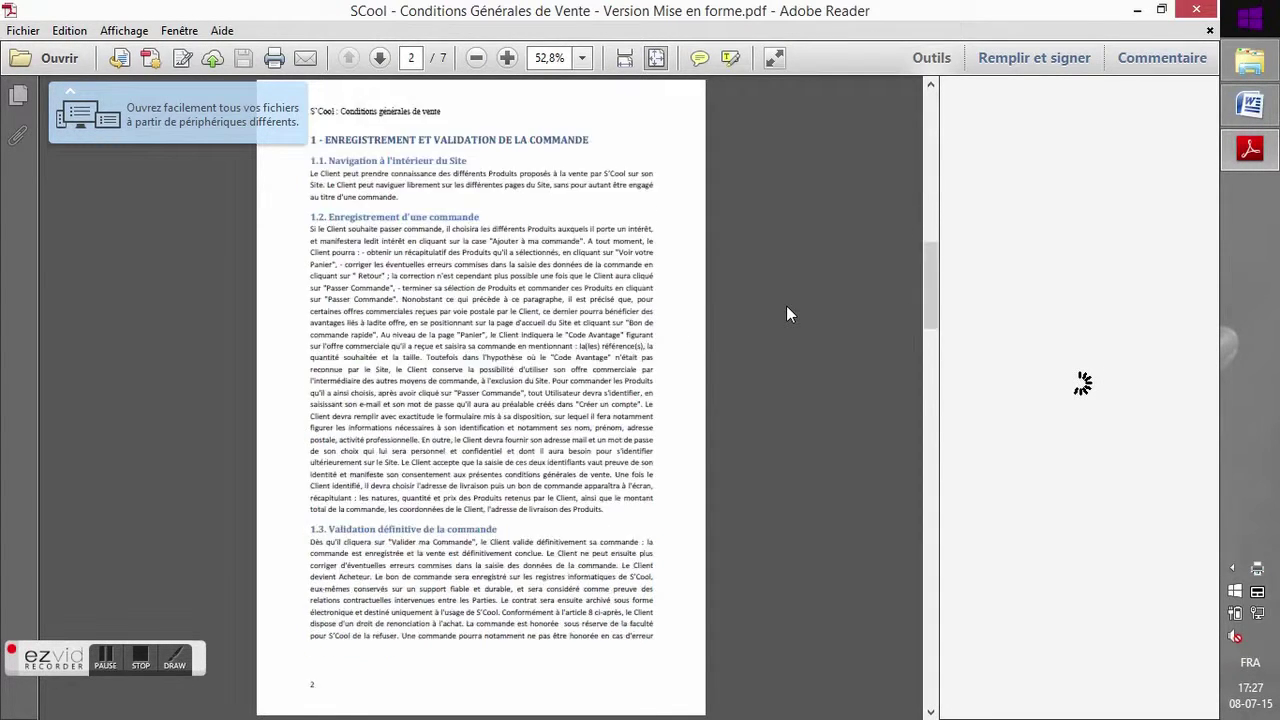
{"action": "scroll", "coordinate": [786, 305], "scroll_direction": "down", "scroll_amount": 2}
{"action": "scroll", "coordinate": [788, 306], "scroll_direction": "down", "scroll_amount": 3}
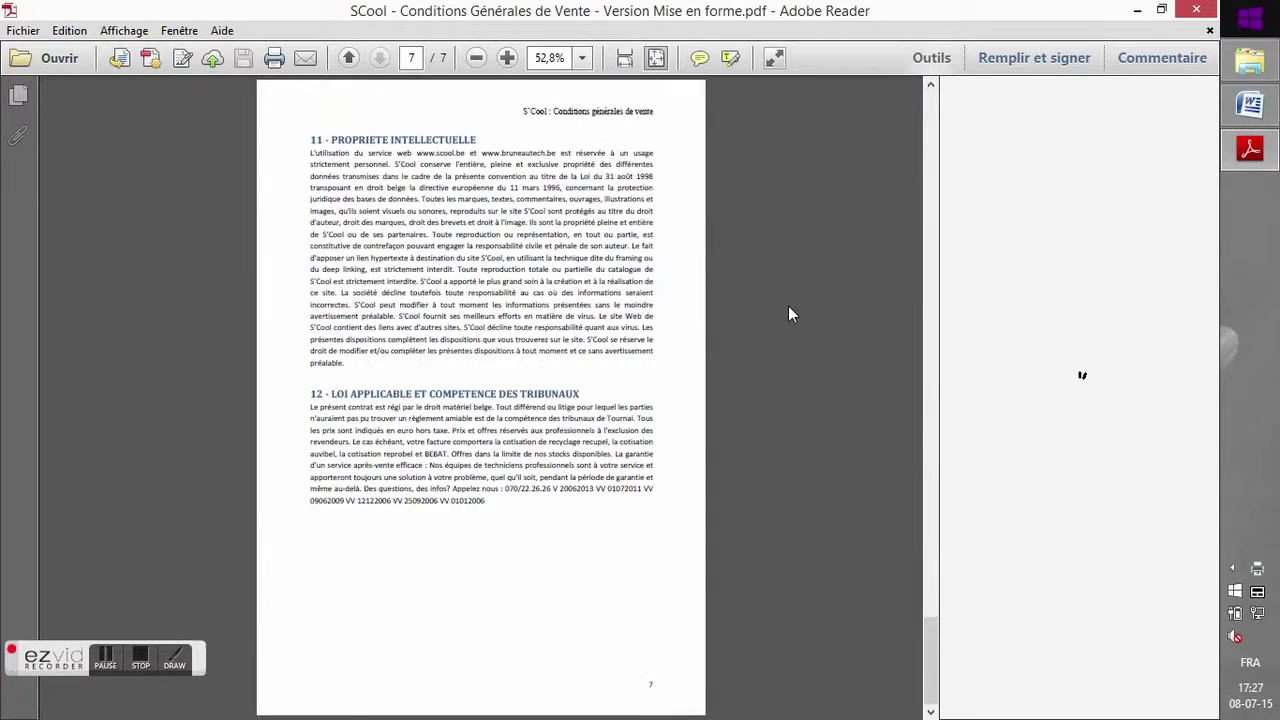
{"action": "scroll", "coordinate": [780, 313], "scroll_direction": "up", "scroll_amount": 3}
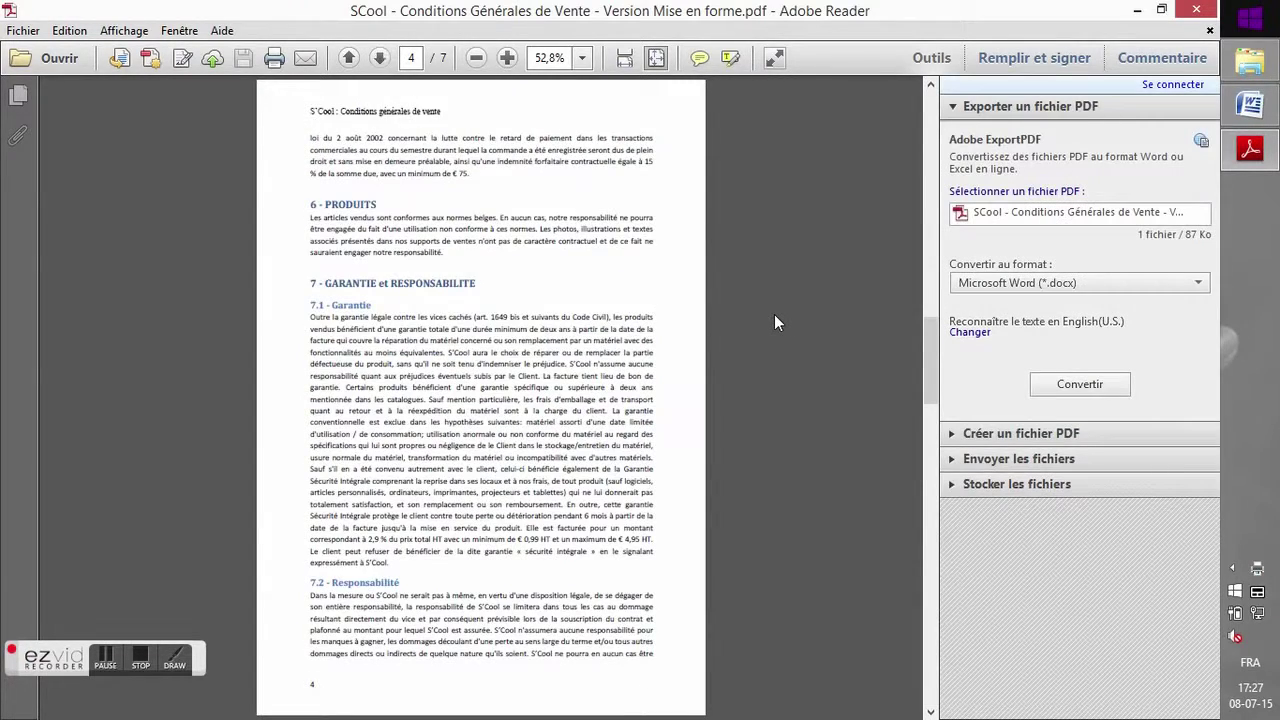
{"action": "scroll", "coordinate": [774, 314], "scroll_direction": "up", "scroll_amount": 2}
{"action": "left_click_drag", "start_coordinate": [935, 227], "coordinate": [936, 164]}
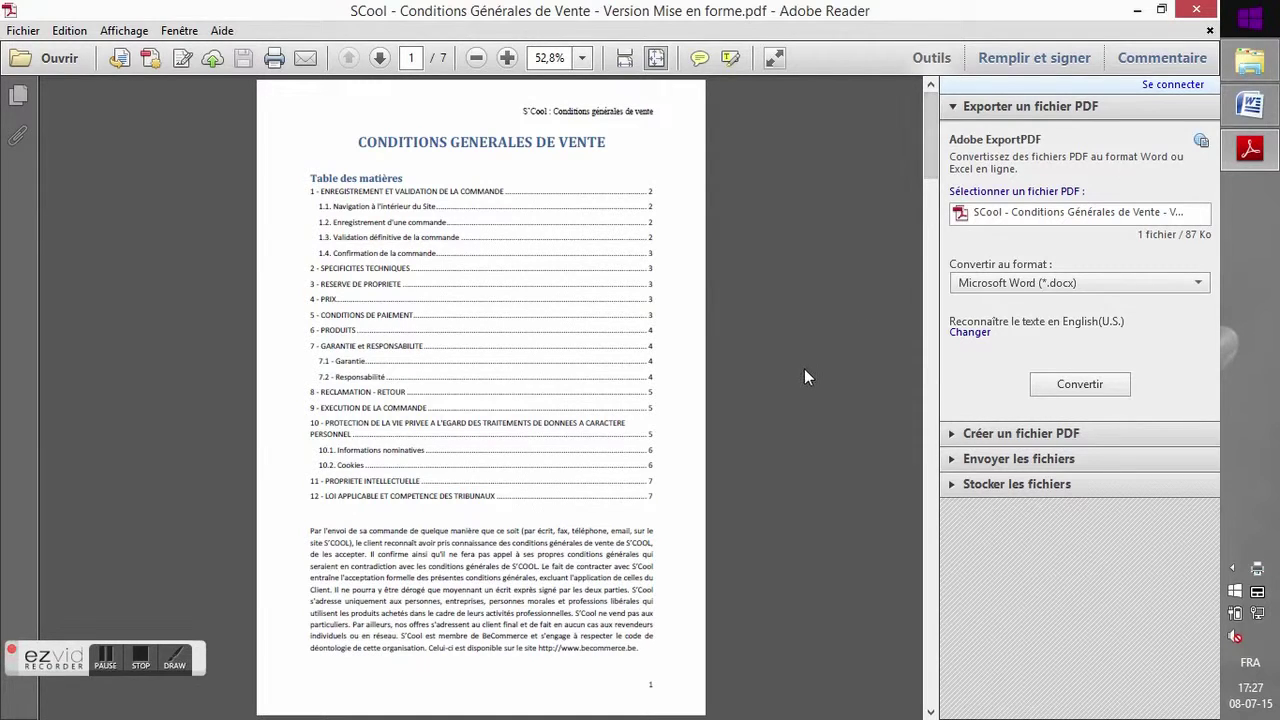